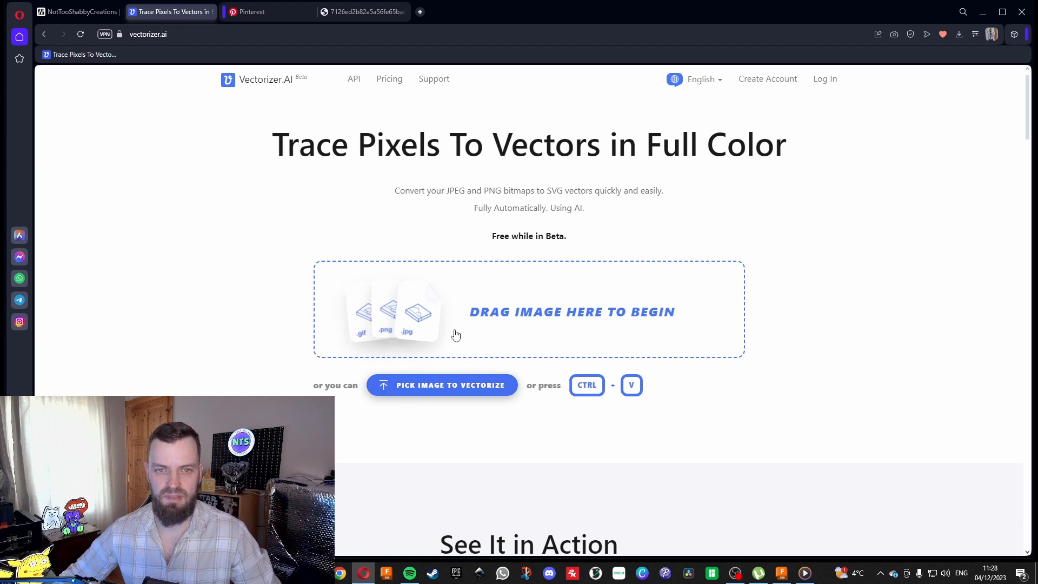
Upload the image "Me not level up_ Thats unpossible!" from New folder (2) on the E: drive for vectorizing.
left_click(449, 386)
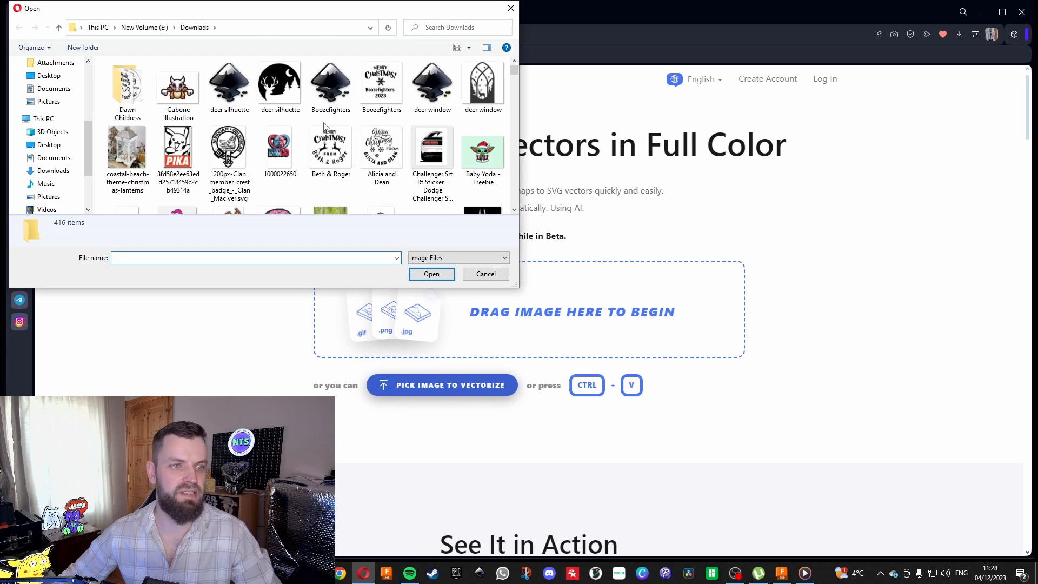
scroll(55, 170, "down", 2)
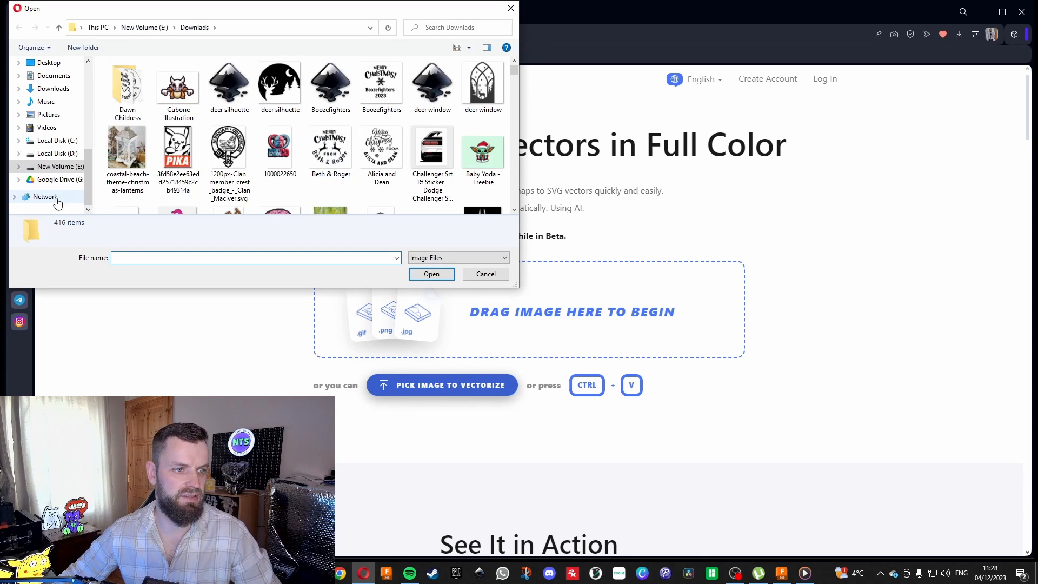
left_click(64, 168)
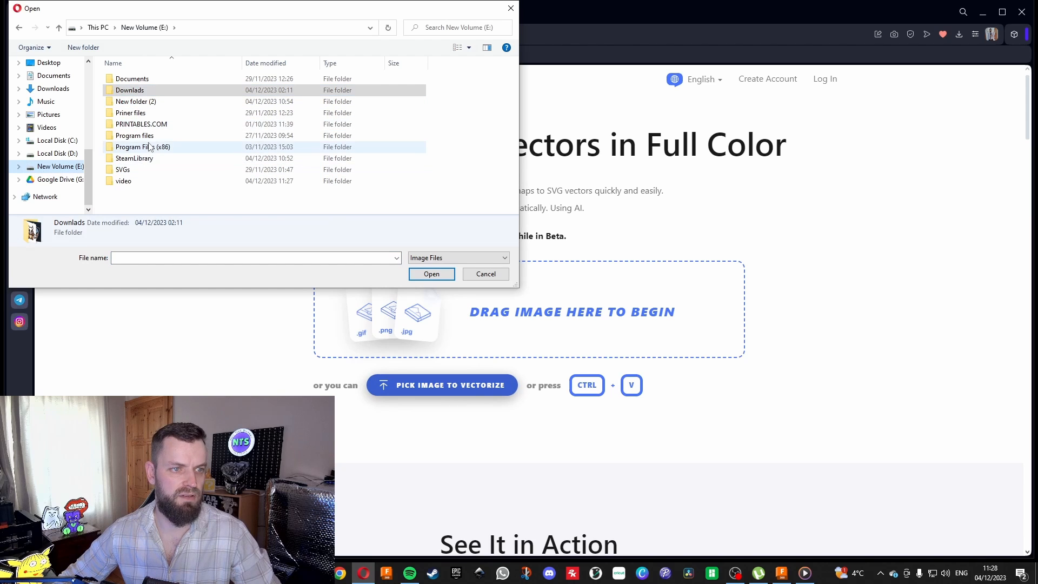
double_click(146, 104)
left_click(134, 83)
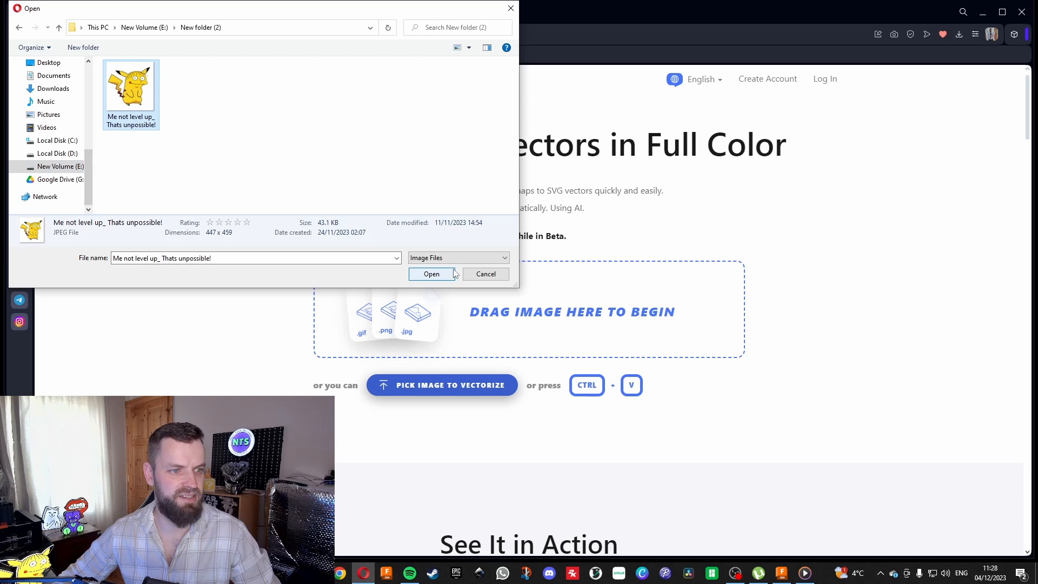
left_click(432, 274)
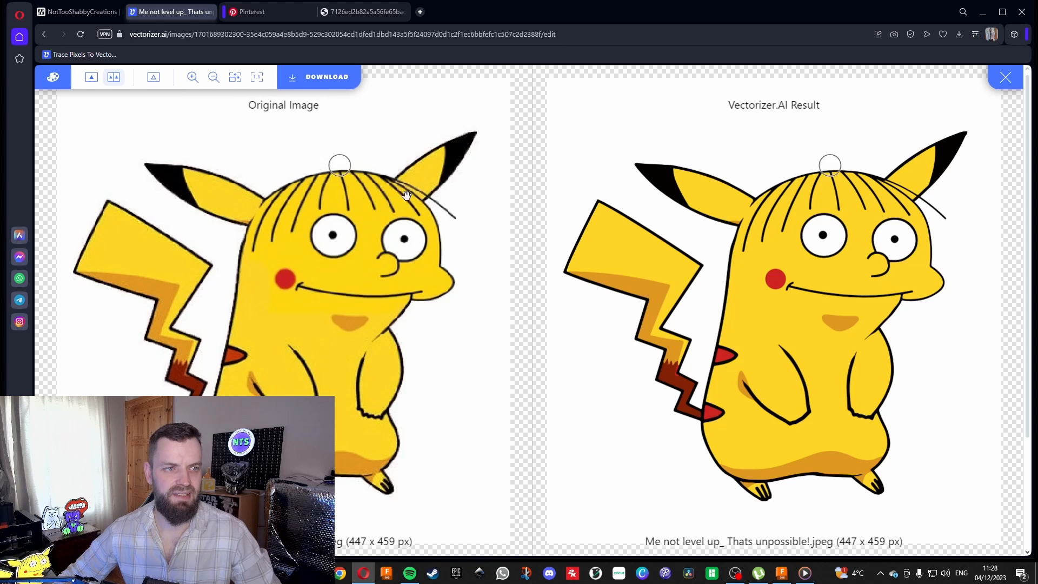
Compare the vectorized result with the original image and download it as an SVG with the edges between shapes stroked once.
scroll(626, 294, "down", 2)
scroll(627, 294, "down", 1)
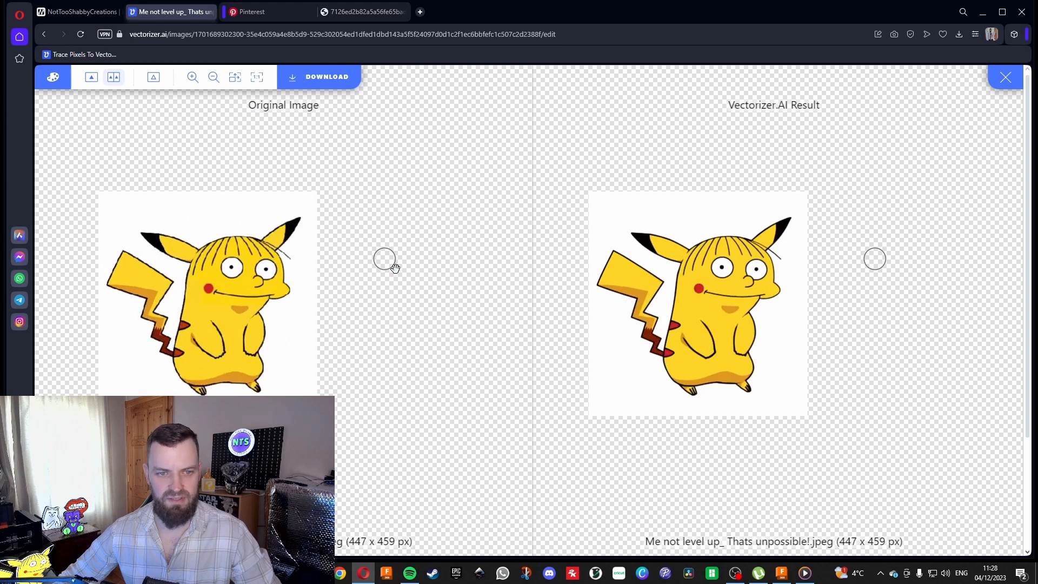
scroll(394, 265, "up", 1)
left_click(327, 77)
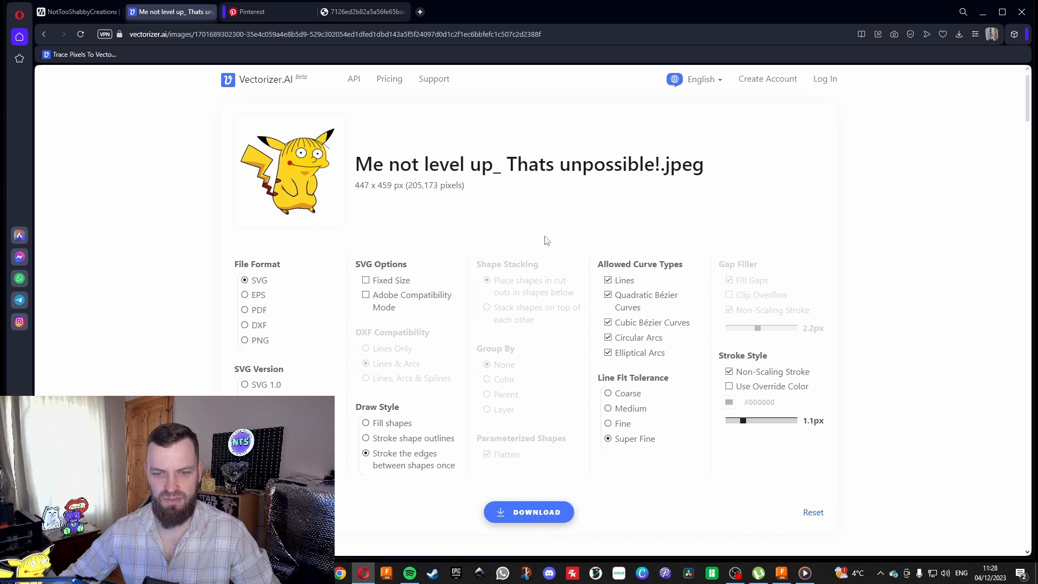
scroll(556, 272, "down", 1)
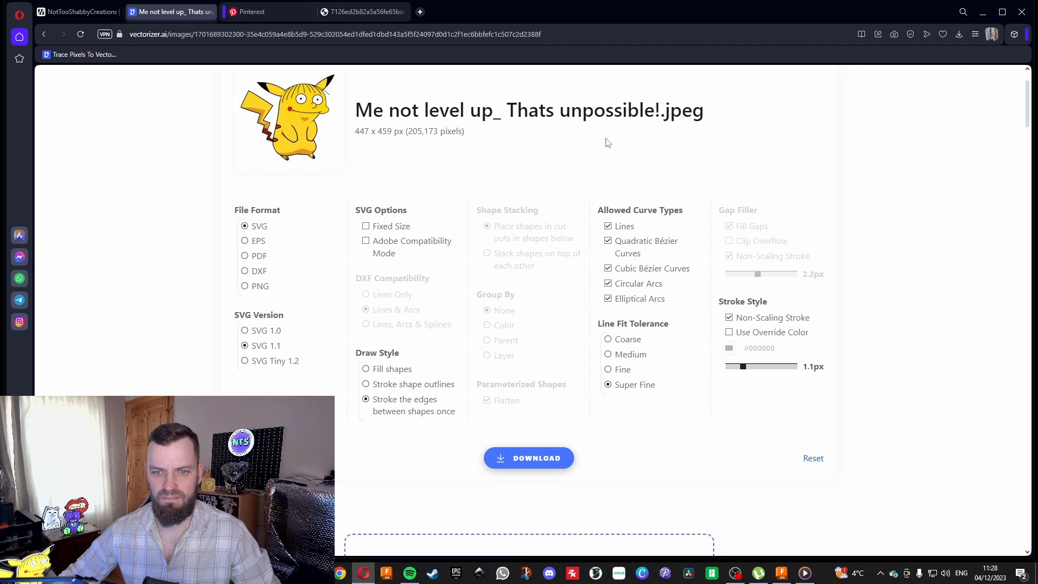
scroll(619, 167, "up", 1)
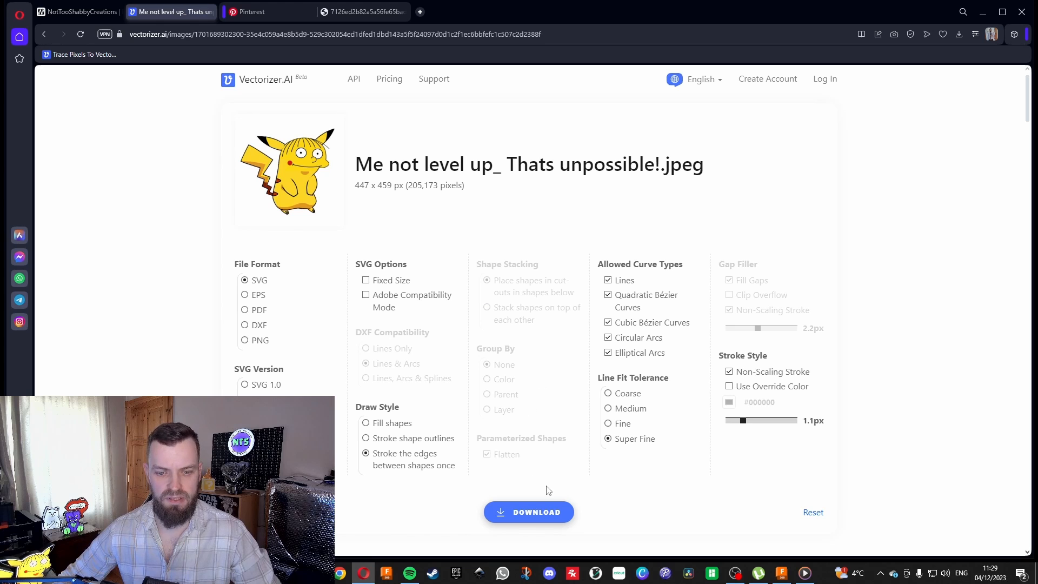
left_click(532, 511)
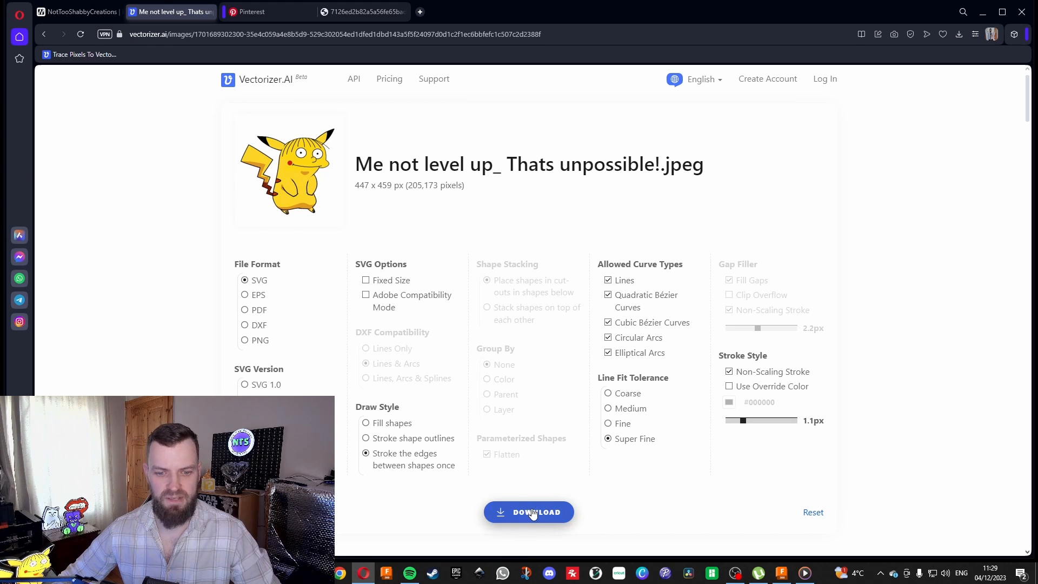
left_click(532, 512)
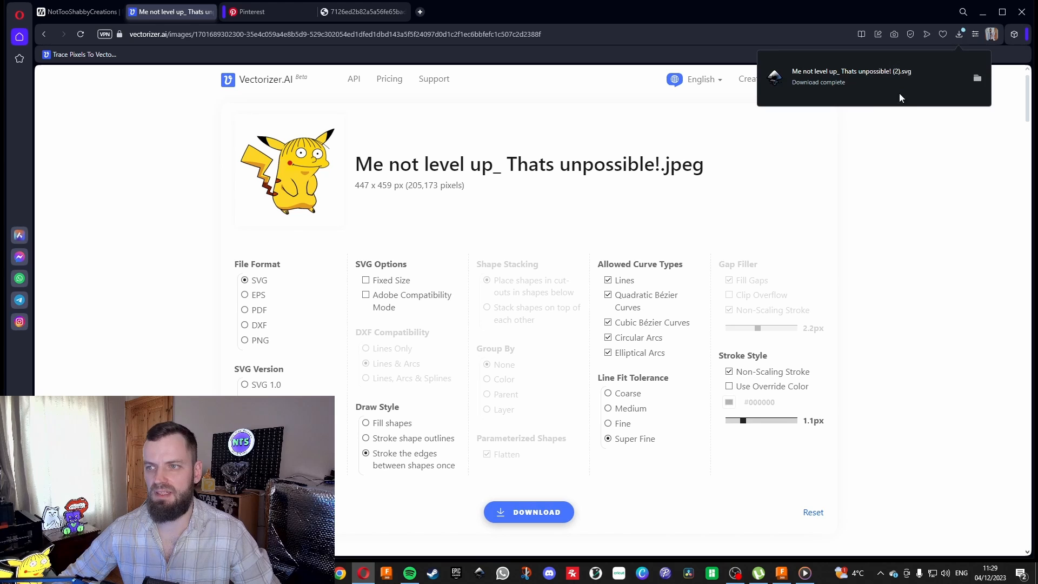
Open the downloaded SVG to check its outlines, close that preview and minimize the browser.
left_click(875, 77)
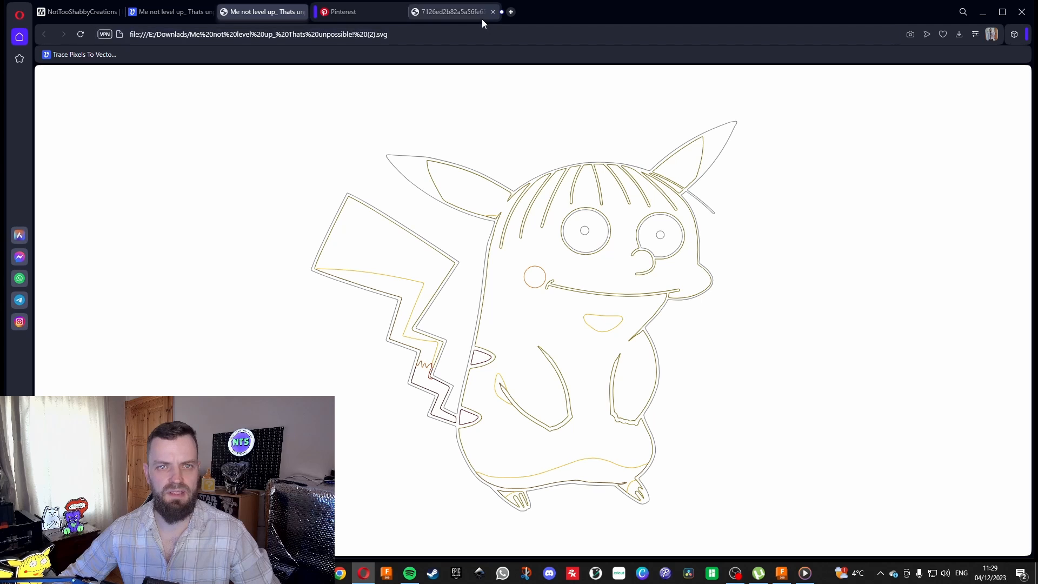
left_click(302, 12)
left_click(980, 13)
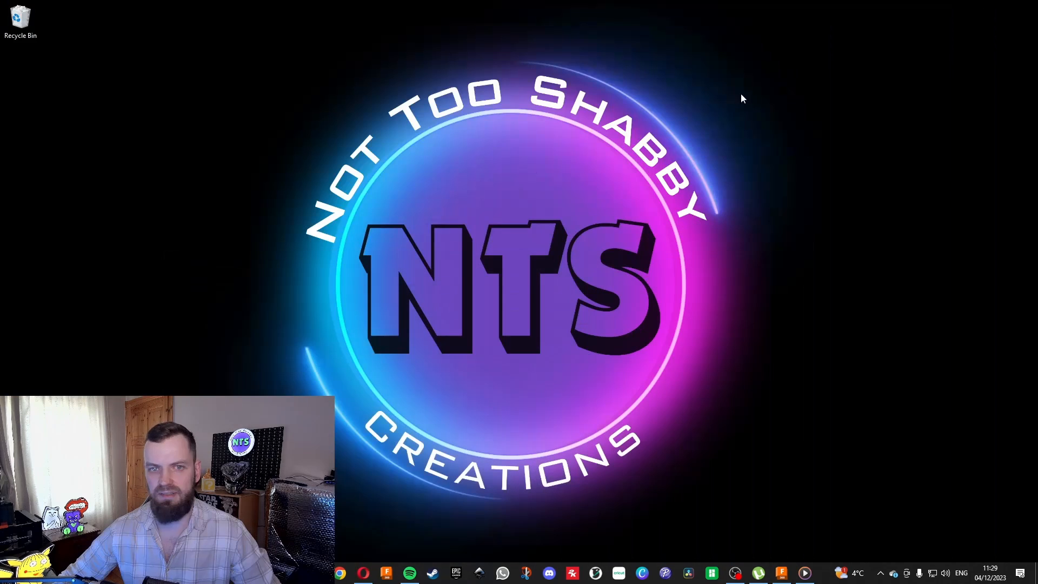
Switch to Fusion 360 and start a new sketch on the horizontal XY origin plane, viewed from the top.
left_click(781, 573)
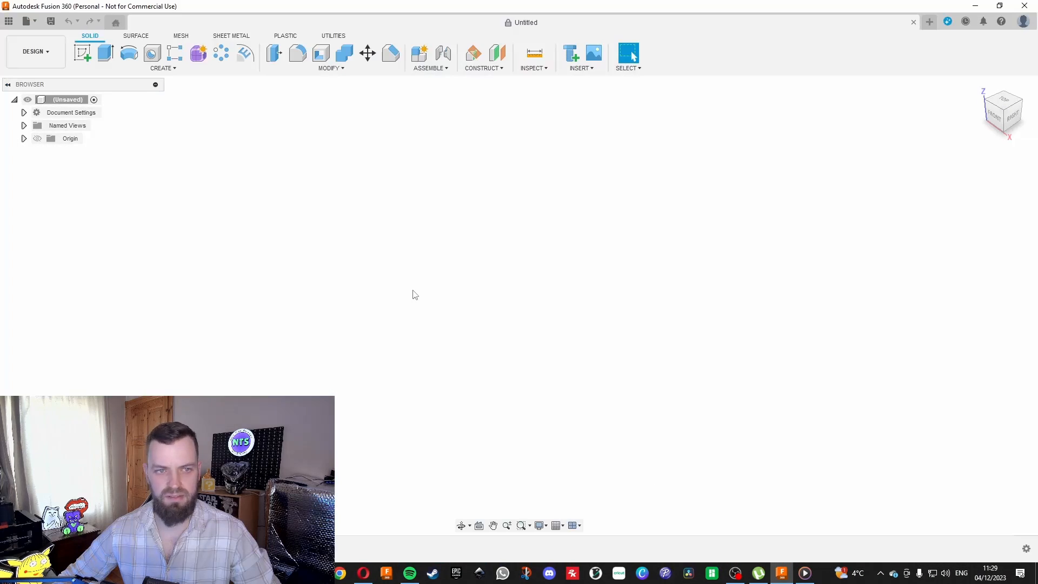
left_click(86, 50)
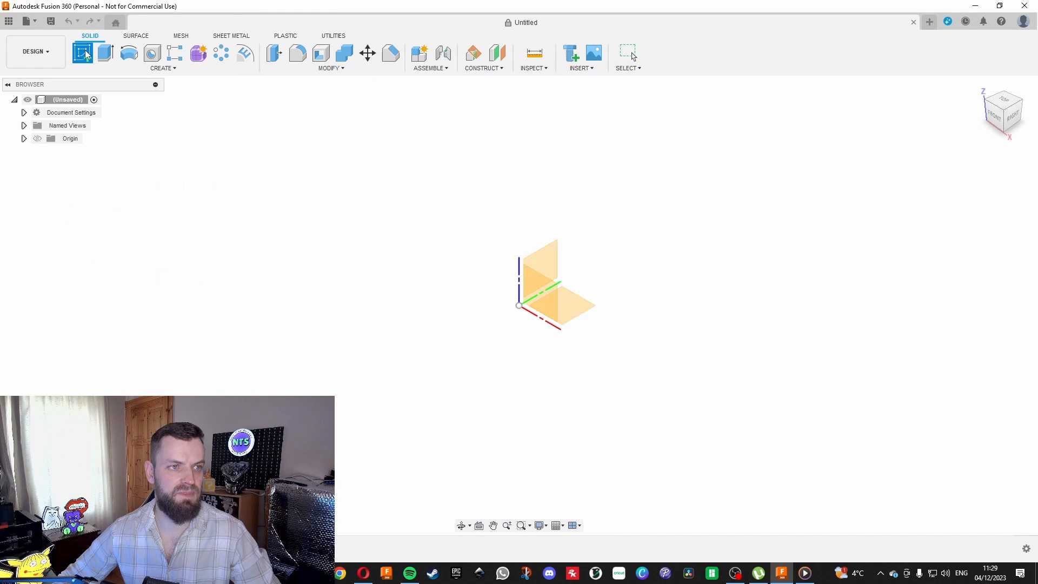
left_click(1001, 102)
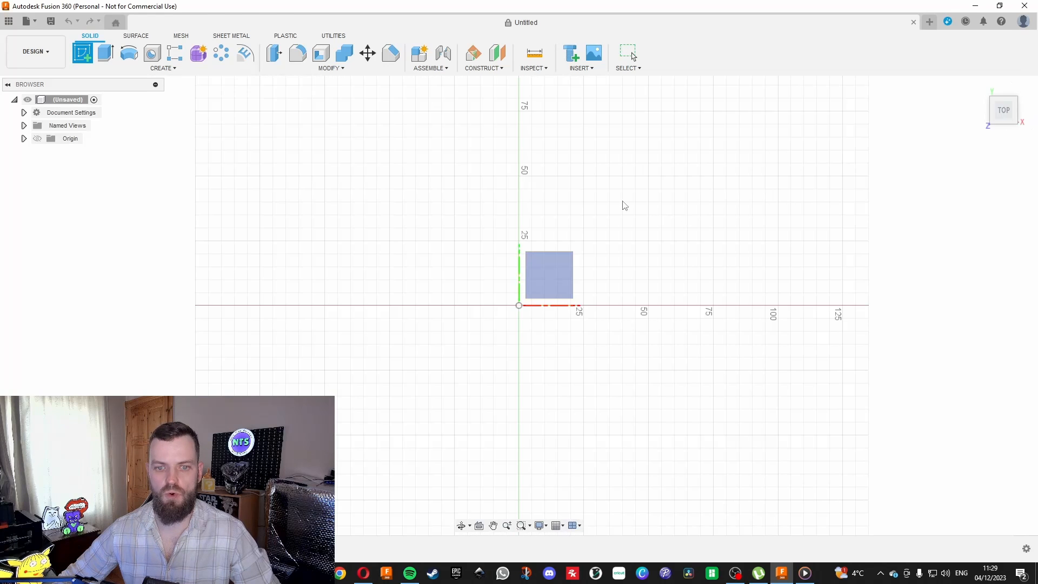
left_click(542, 277)
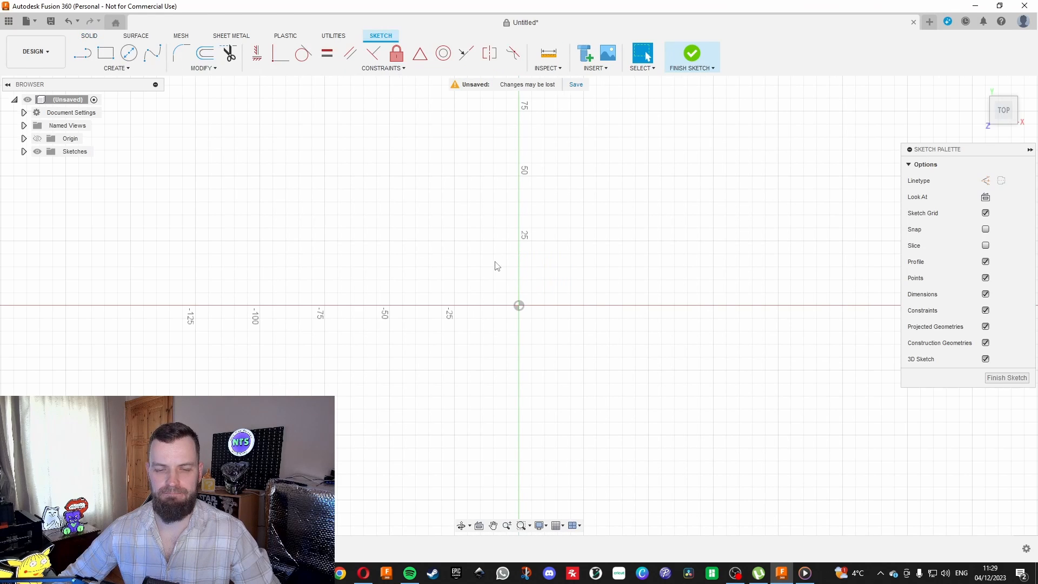
Draw a 235 by 235 mm center rectangle centred on the sketch origin.
scroll(486, 254, "down", 1)
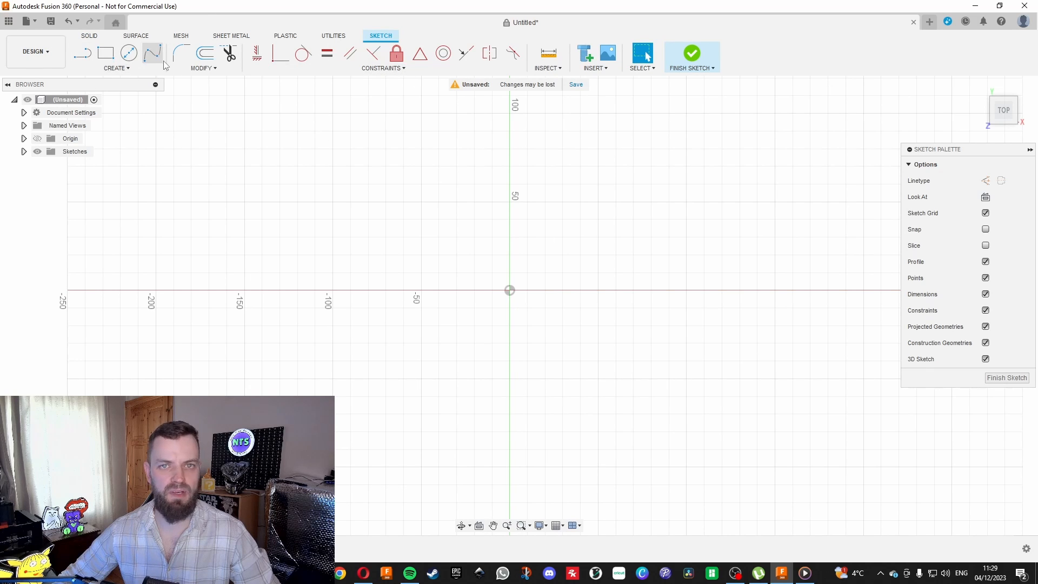
left_click(125, 70)
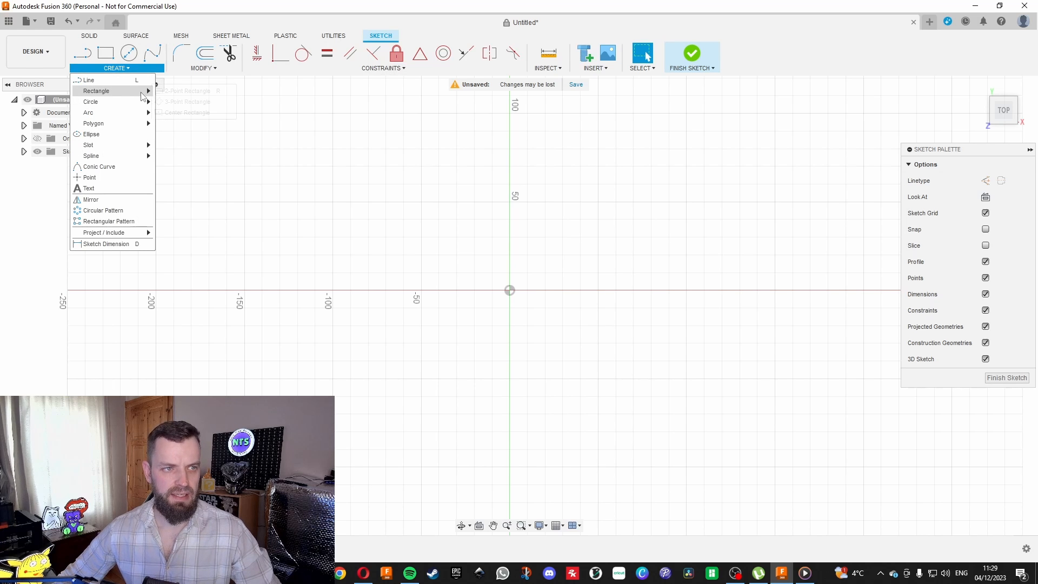
mouse_move(114, 90)
left_click(182, 113)
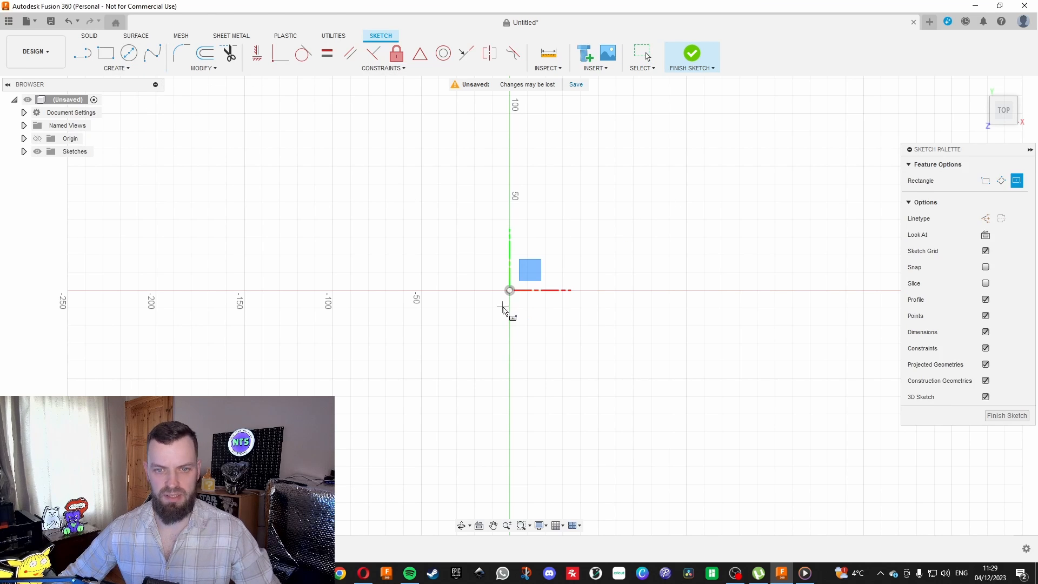
left_click(509, 291)
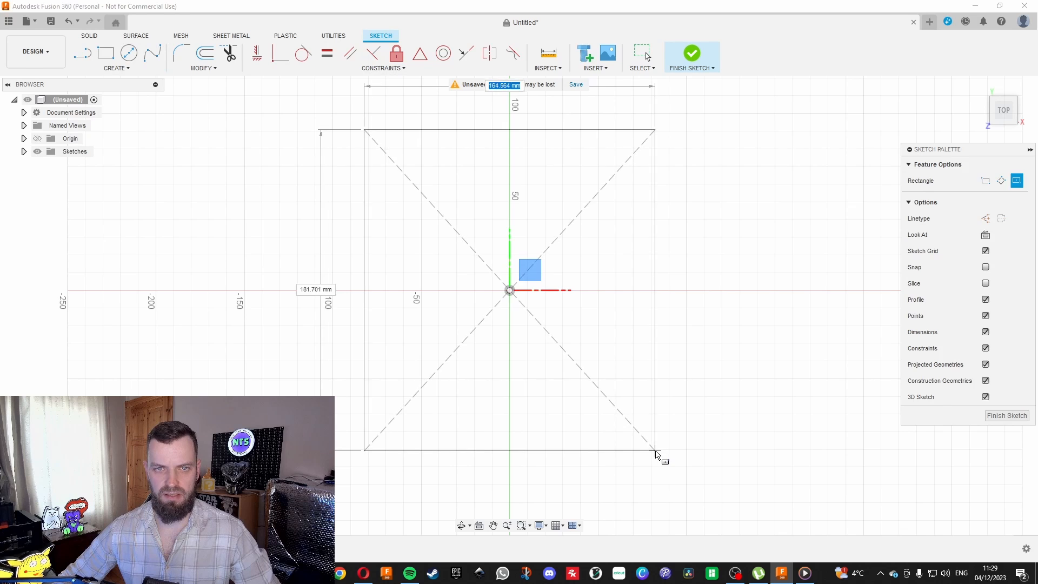
scroll(662, 457, "down", 2)
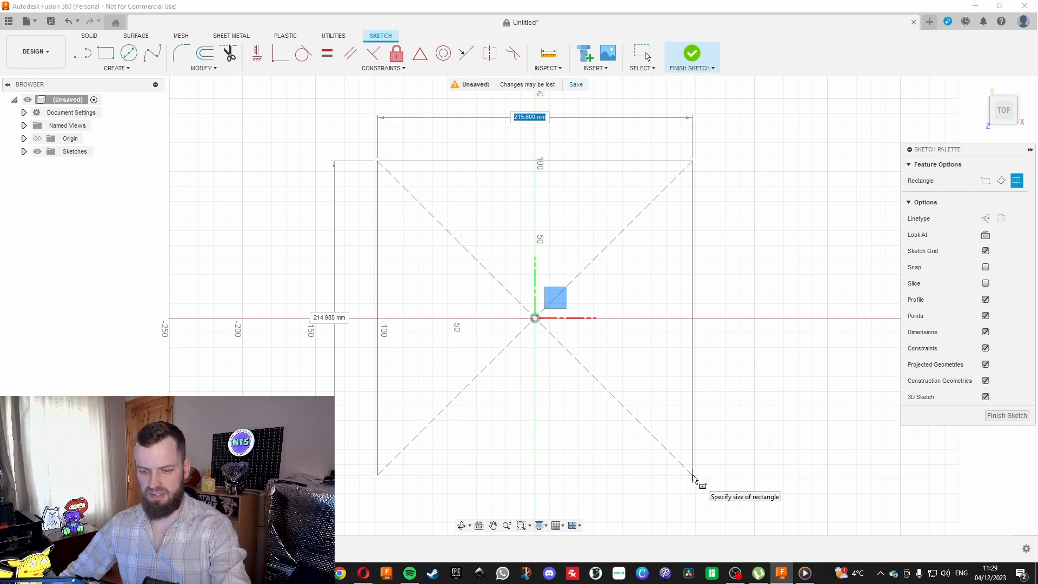
type("23")
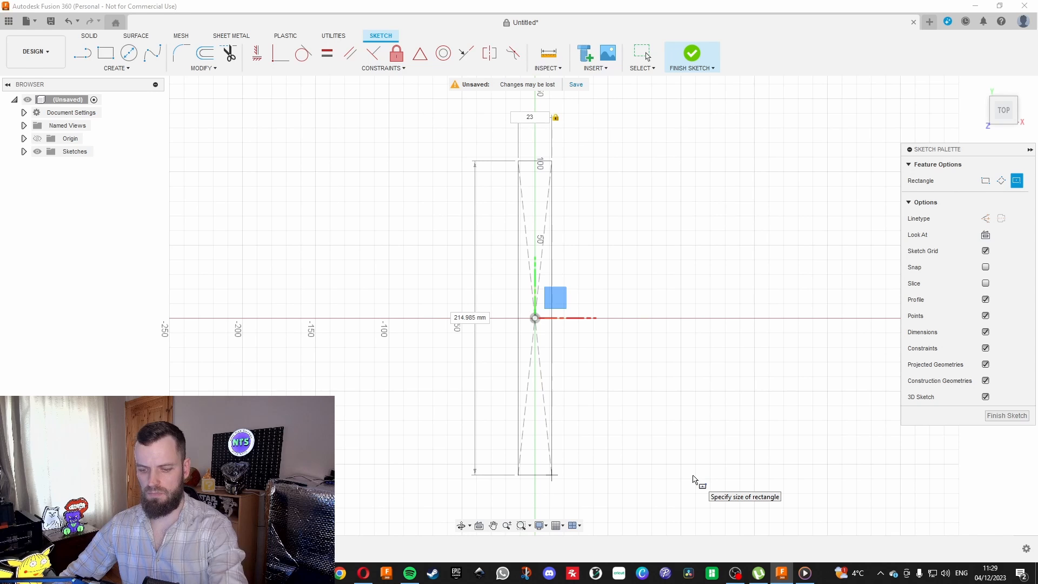
type("5")
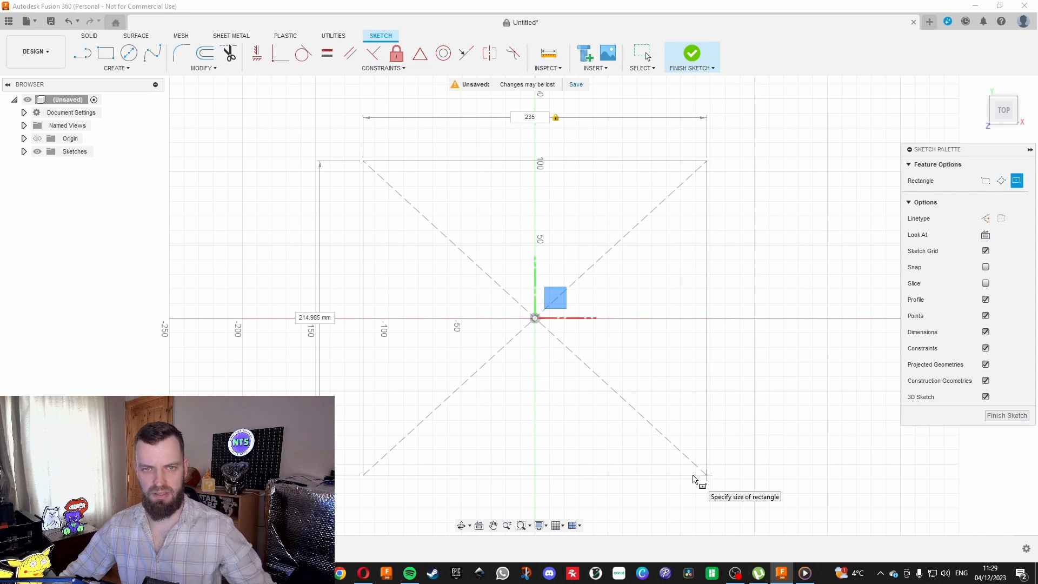
key("Tab")
type("235")
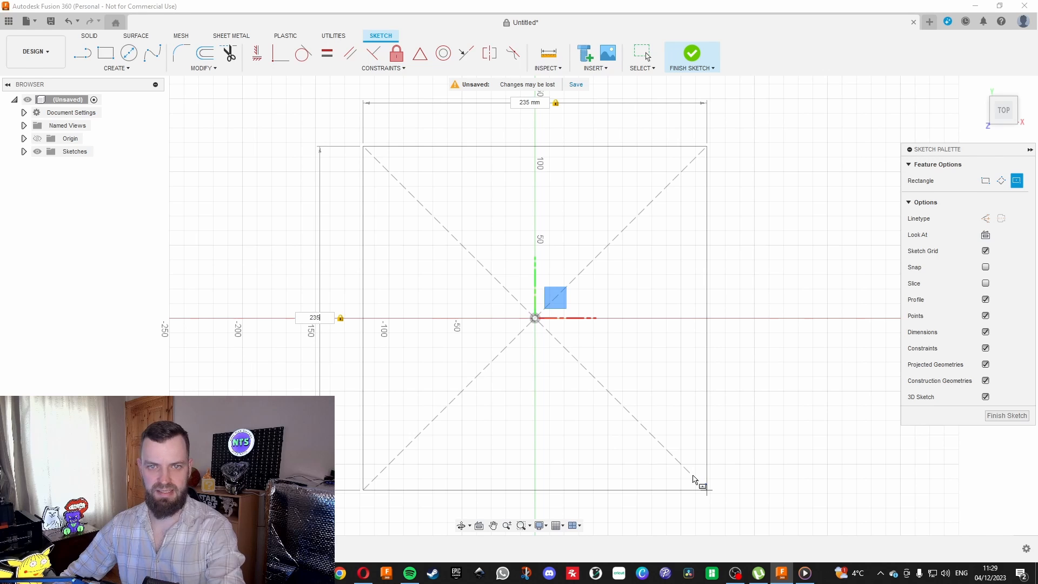
key("Return")
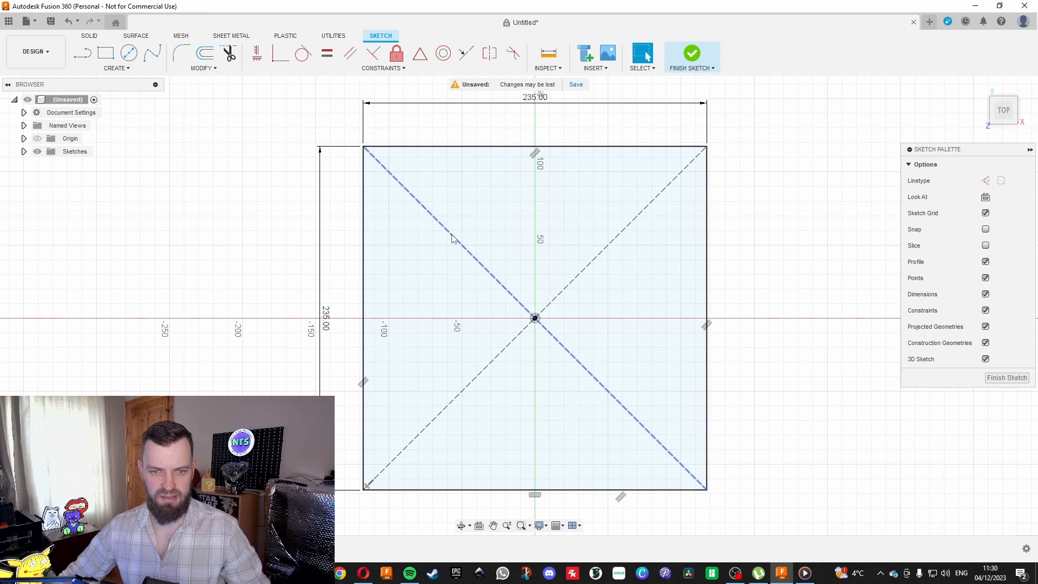
Delete both diagonal construction lines inside the square.
left_click(452, 238)
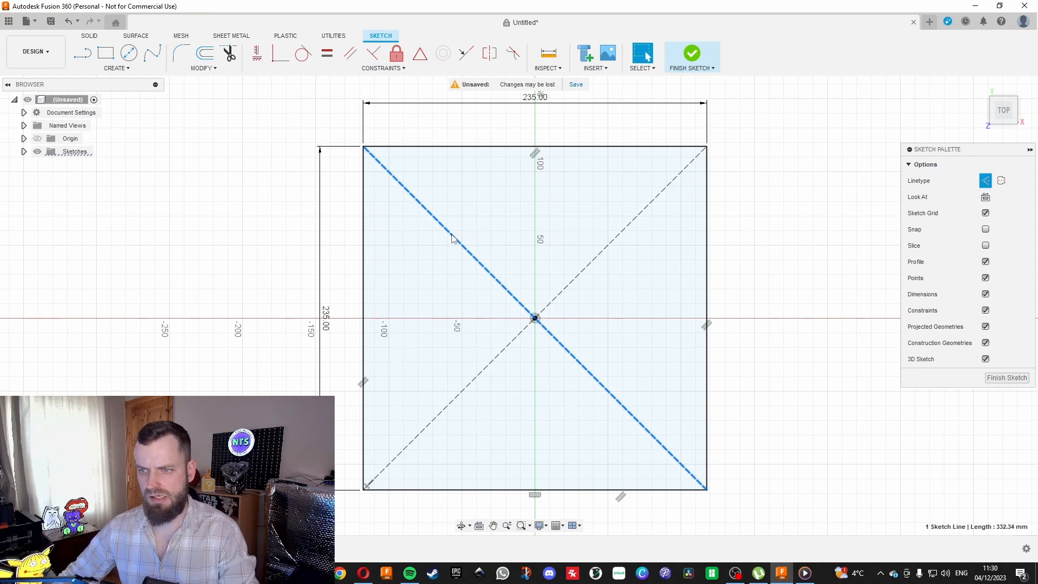
key("Delete")
left_click(607, 246)
key("Delete")
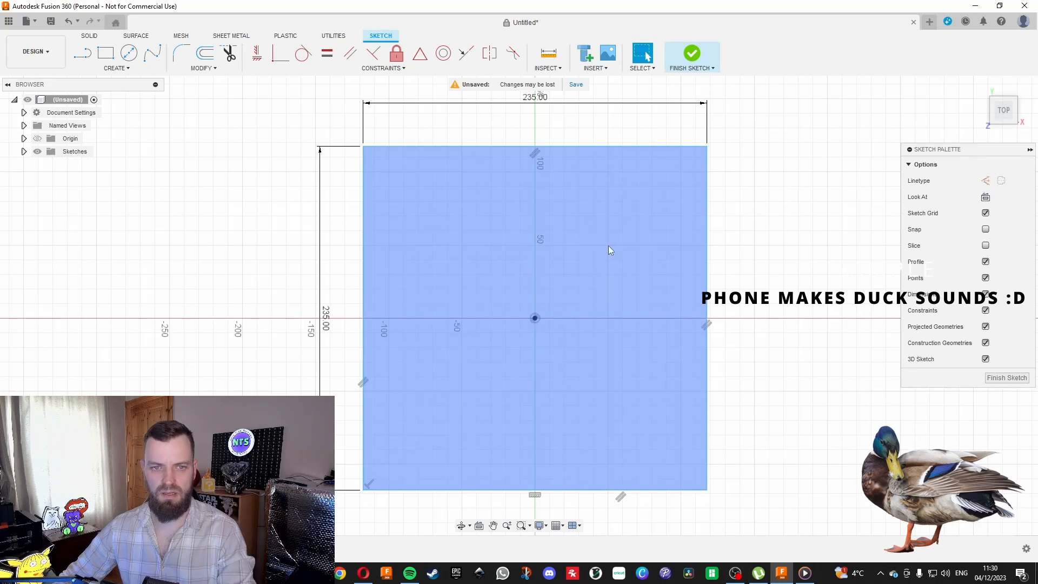
Load the local file "Me not level up_ Thats unpossible! (2)" from the Downlads folder into the sketch with Insert SVG.
scroll(368, 195, "up", 1)
scroll(366, 196, "down", 3)
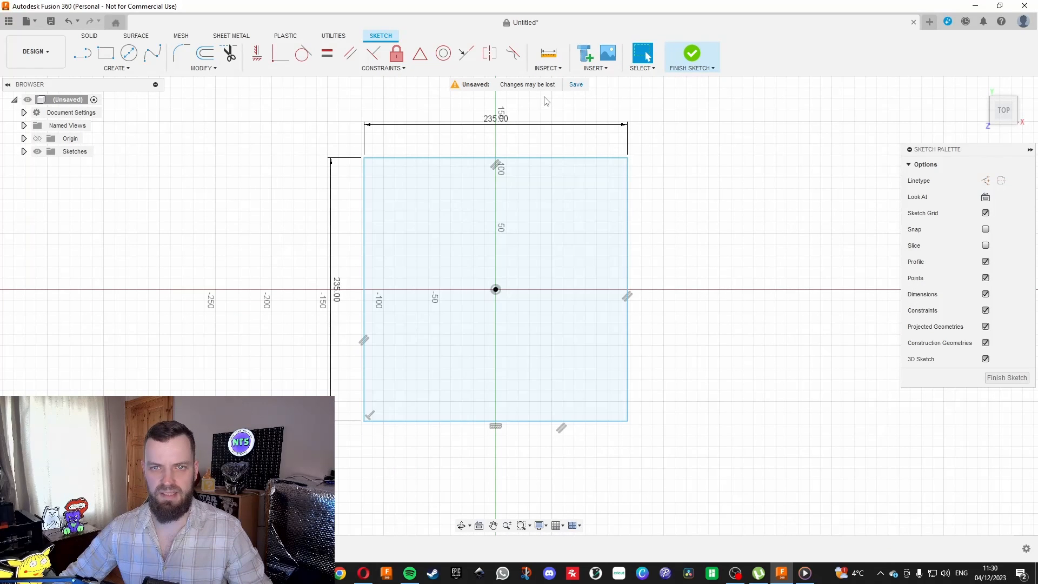
left_click(596, 69)
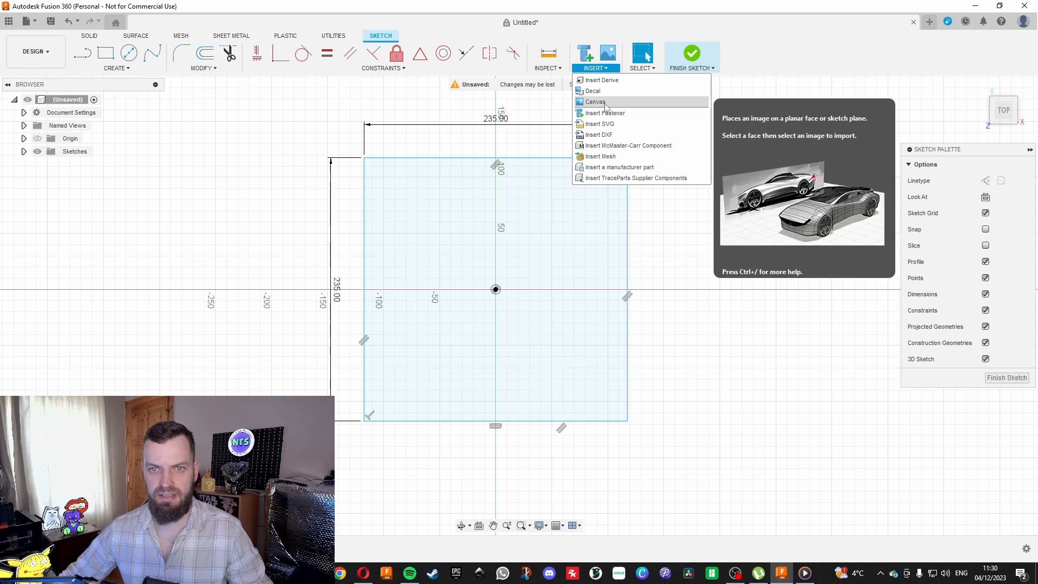
left_click(602, 124)
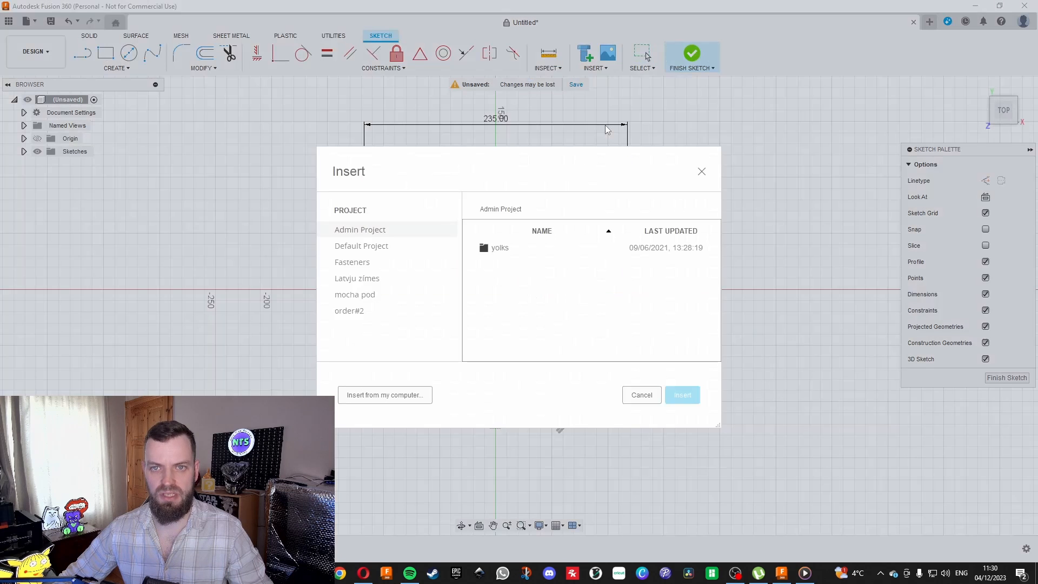
left_click(385, 395)
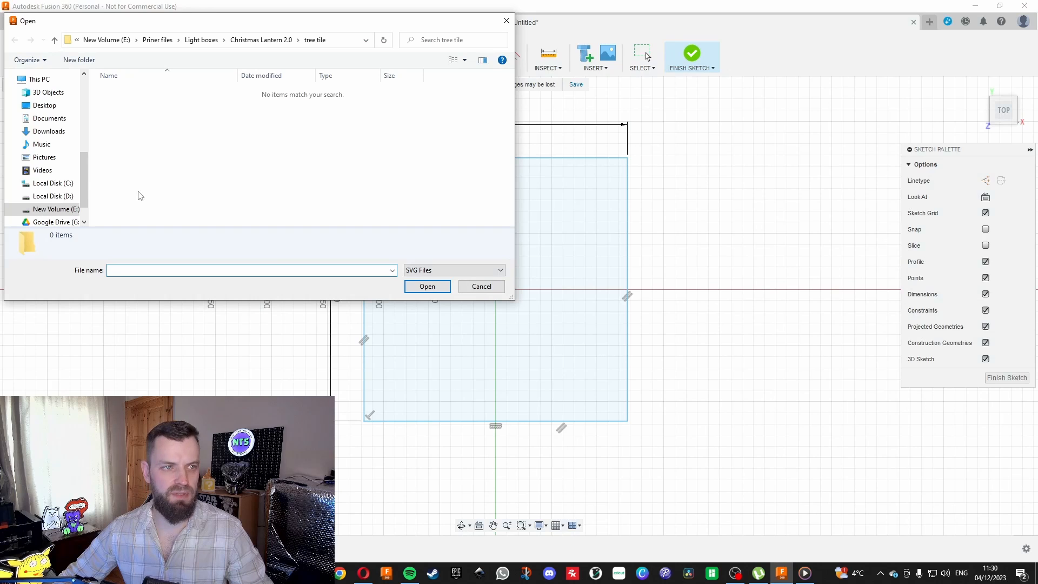
left_click(69, 209)
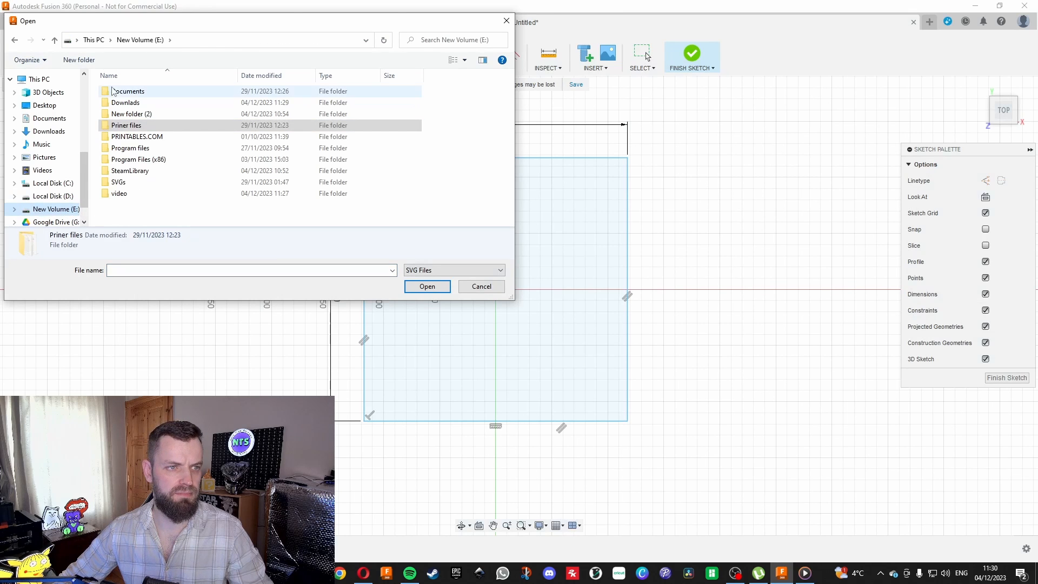
double_click(121, 106)
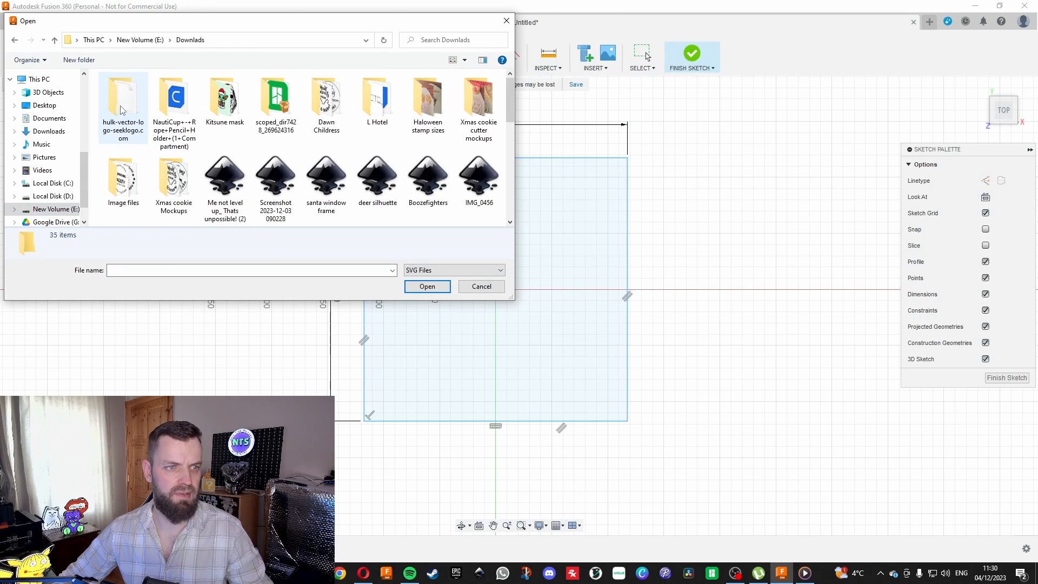
left_click(226, 178)
left_click(421, 287)
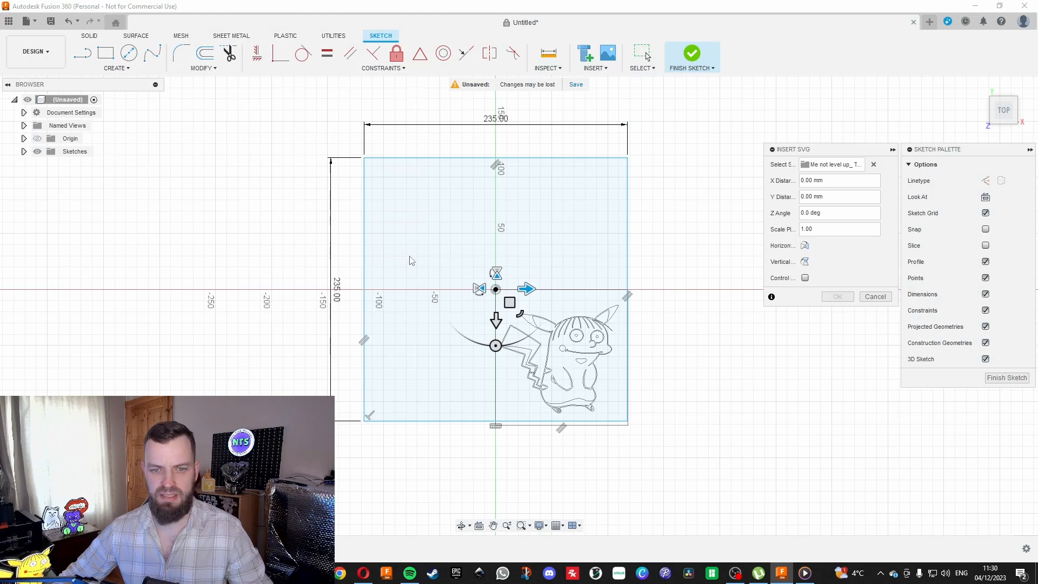
Enlarge the SVG figure to fill the 235 mm square, offset about -6.3 mm in X and -3.4 mm in Y, and delete its surrounding frame.
left_click_drag(509, 302, 445, 229)
left_click(415, 215)
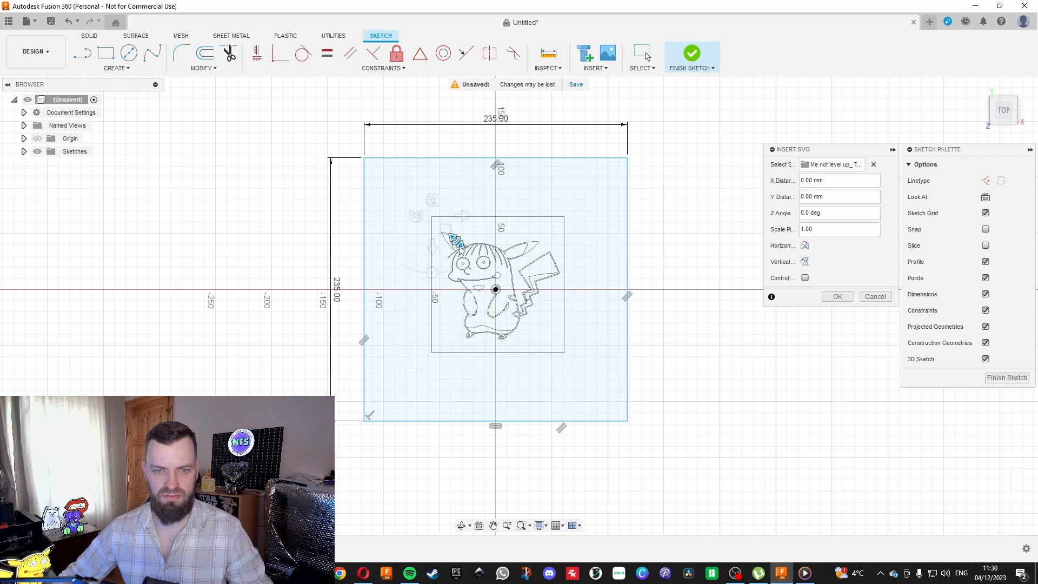
left_click_drag(446, 229, 366, 165)
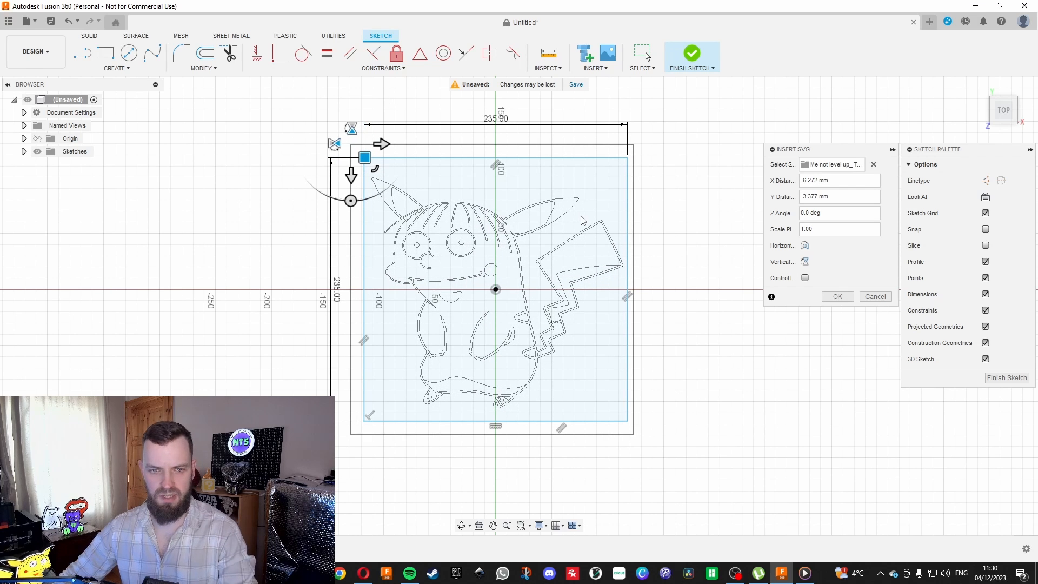
key("Return")
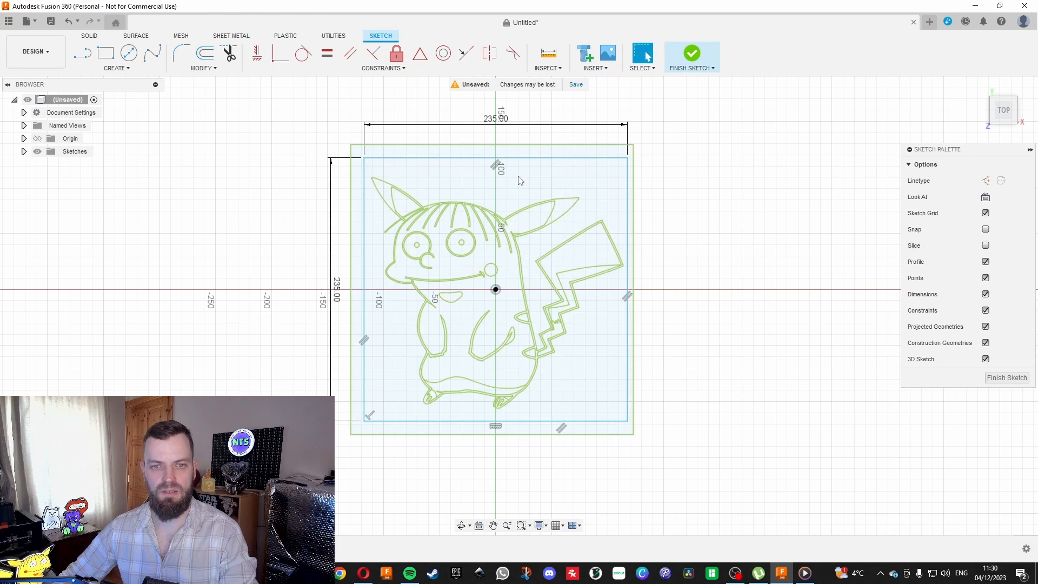
left_click(508, 146)
key("Delete")
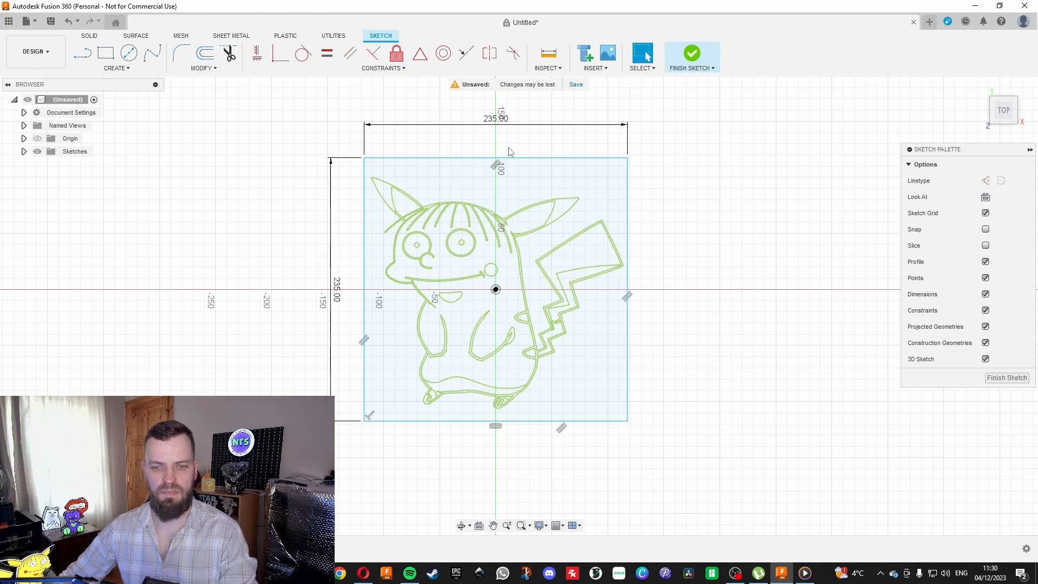
Trim away the stray hair strand that sticks out of the head outline below the left ear.
scroll(373, 203, "up", 5)
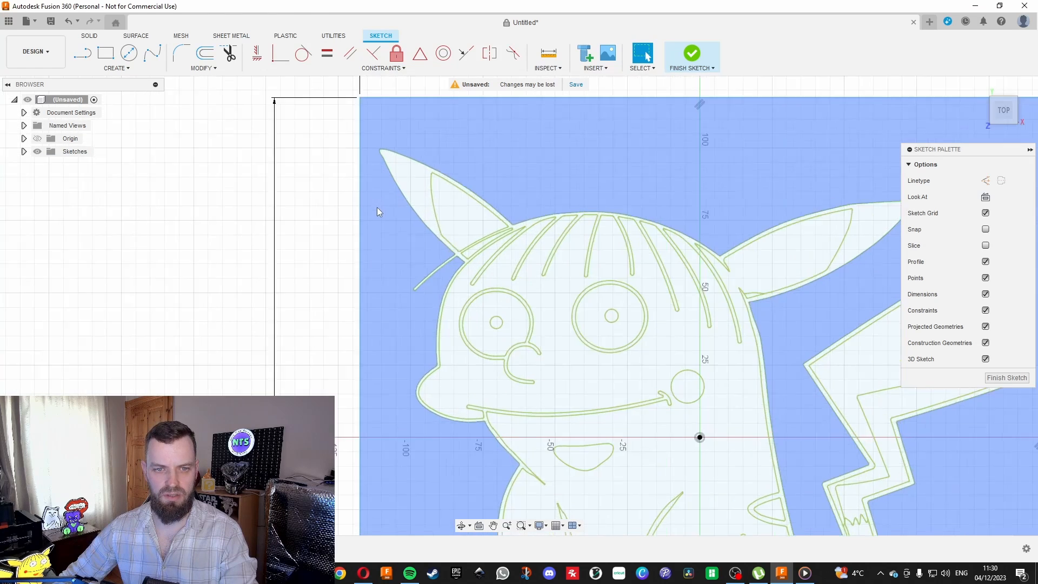
scroll(446, 293, "up", 2)
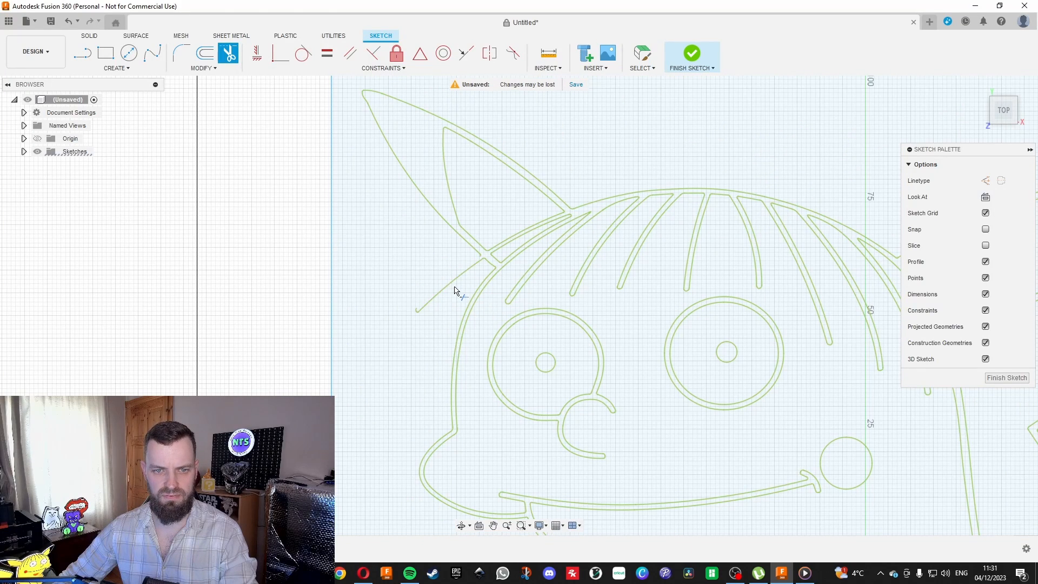
scroll(420, 316, "up", 3)
scroll(416, 308, "up", 8)
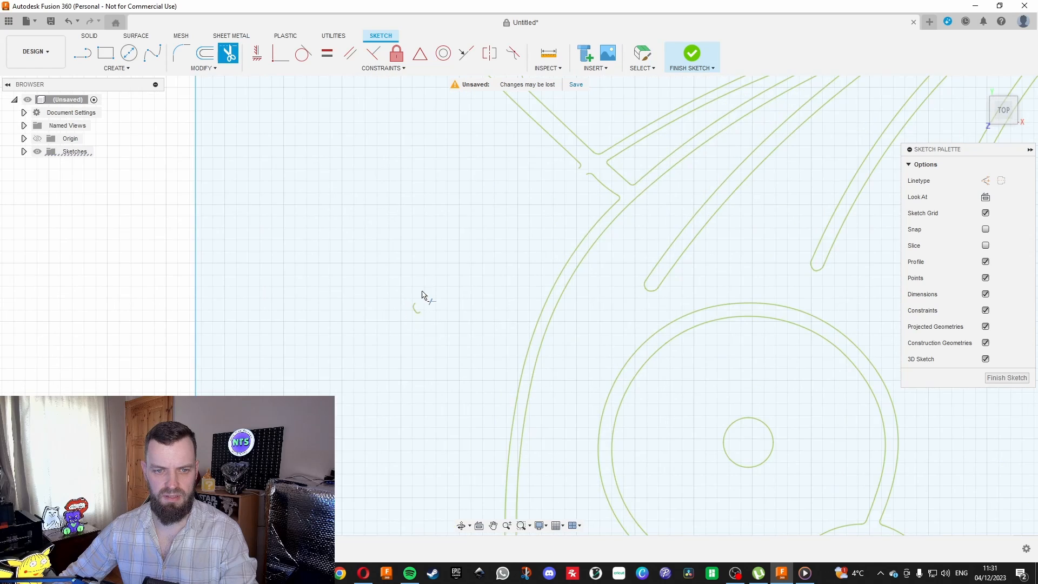
Bridge the gap in the outline at the base of the left ear with a short fit point spline.
left_click(152, 53)
scroll(609, 172, "up", 2)
left_click(612, 175)
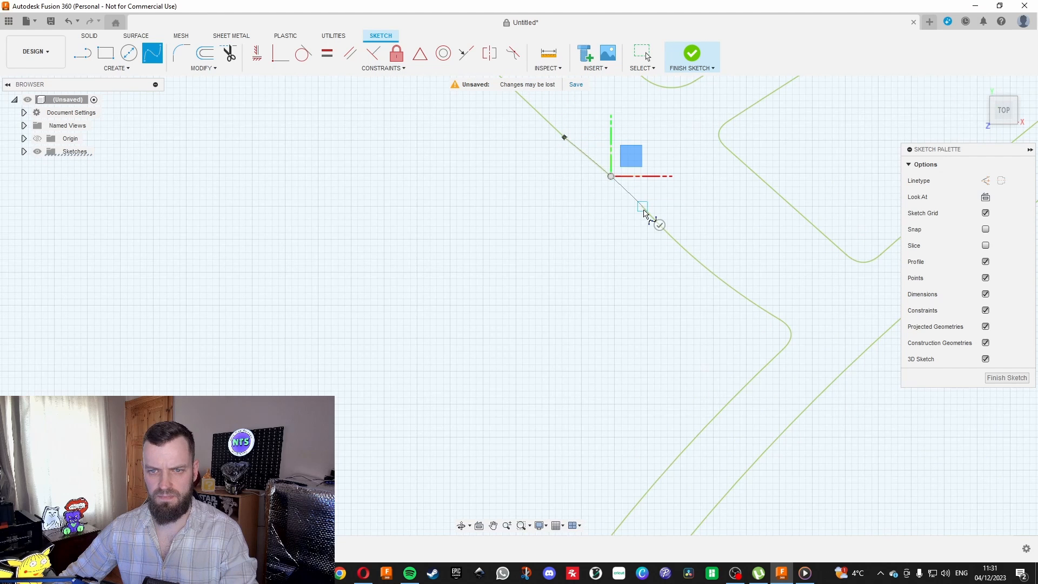
left_click(648, 213)
key("Escape")
left_click(617, 185)
scroll(543, 239, "down", 8)
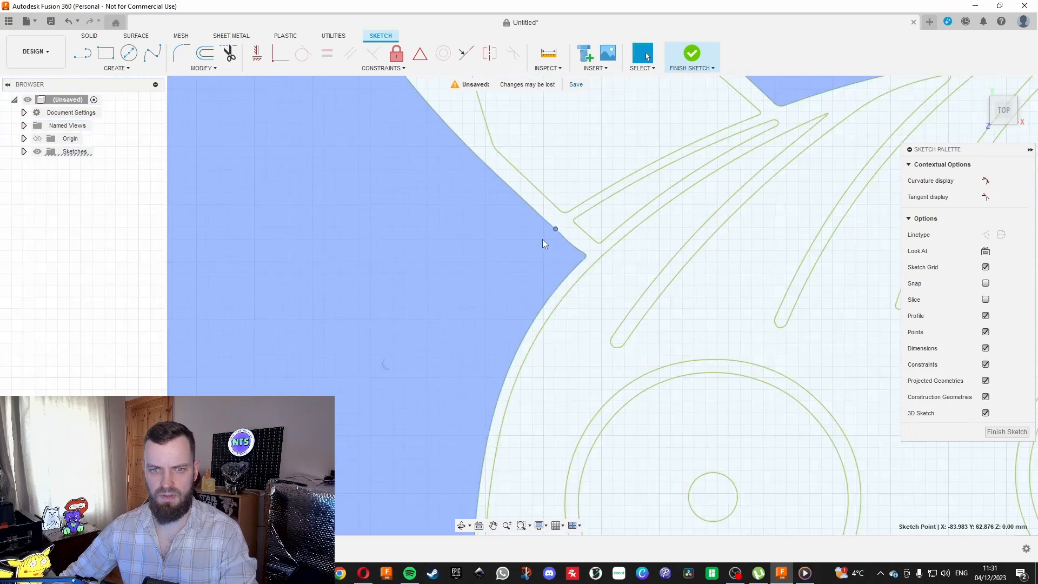
scroll(475, 245, "down", 3)
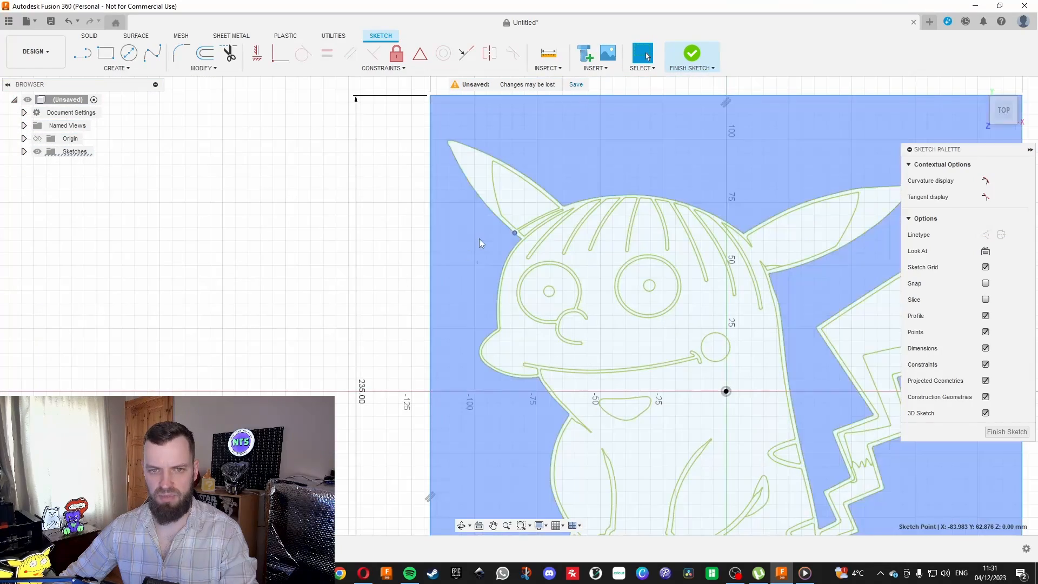
left_click(343, 226)
Delete the extra curved line beside the left end of the jagged line inside the tail.
scroll(186, 135, "down", 1)
scroll(714, 217, "up", 4)
scroll(725, 228, "down", 5)
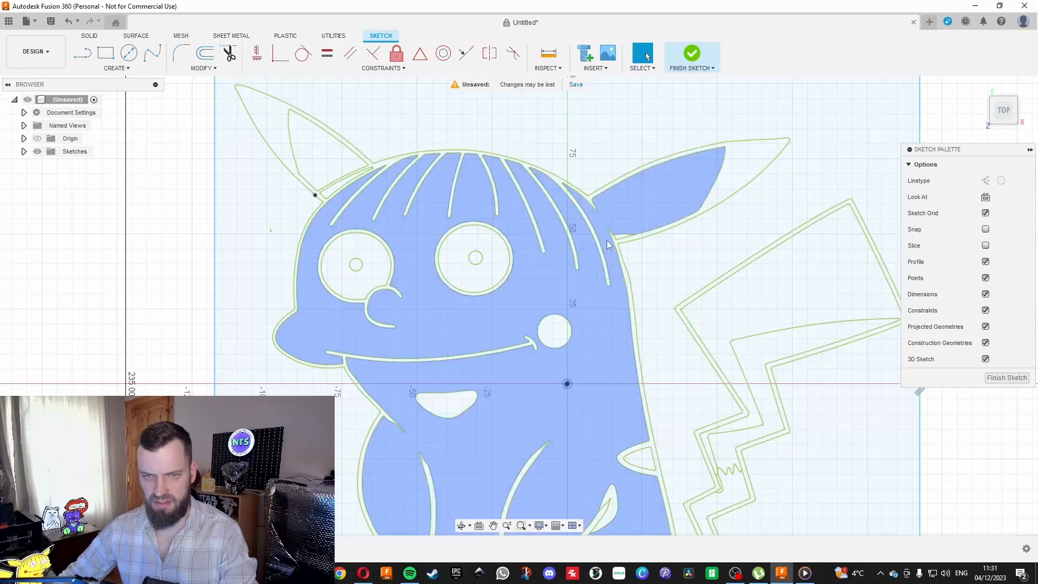
scroll(380, 266, "down", 2)
scroll(477, 444, "up", 3)
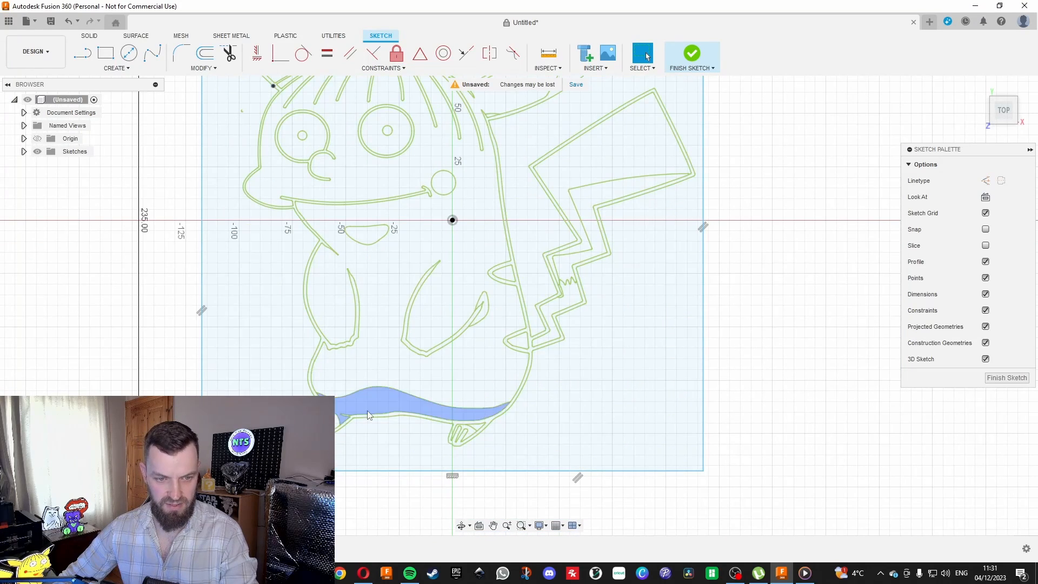
scroll(566, 294, "up", 5)
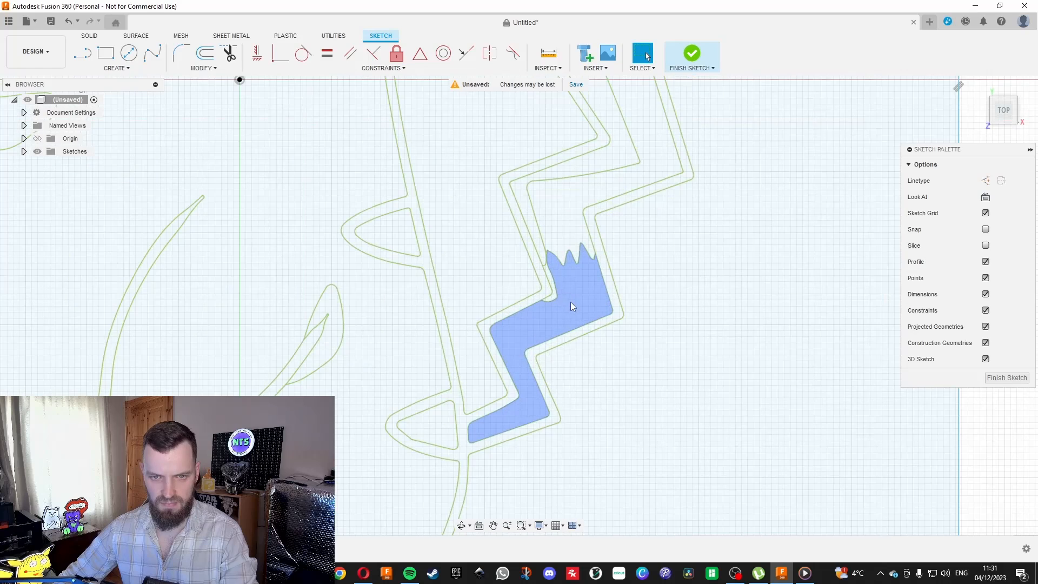
scroll(555, 268, "up", 5)
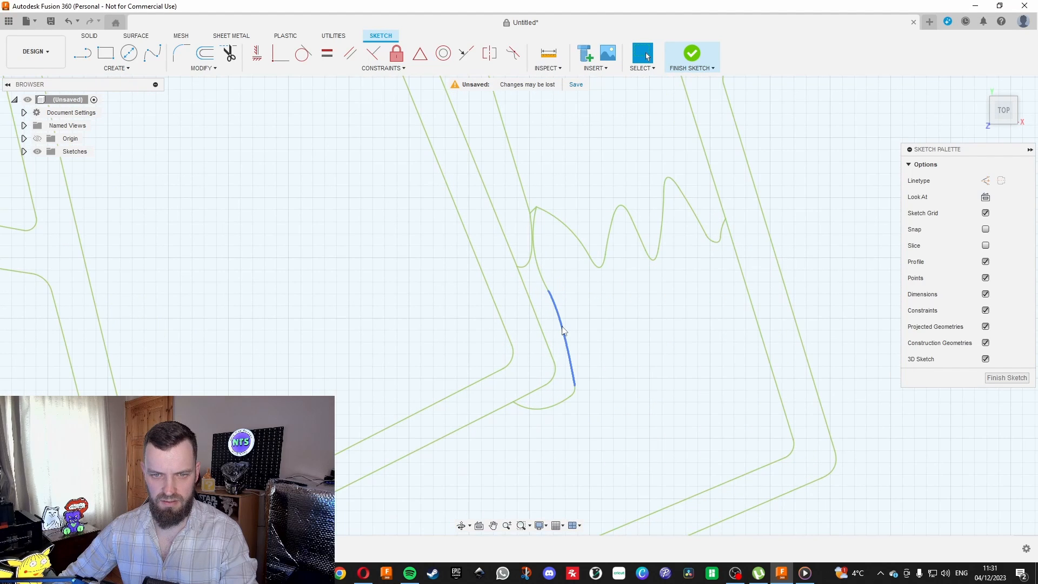
double_click(562, 331)
key("Escape")
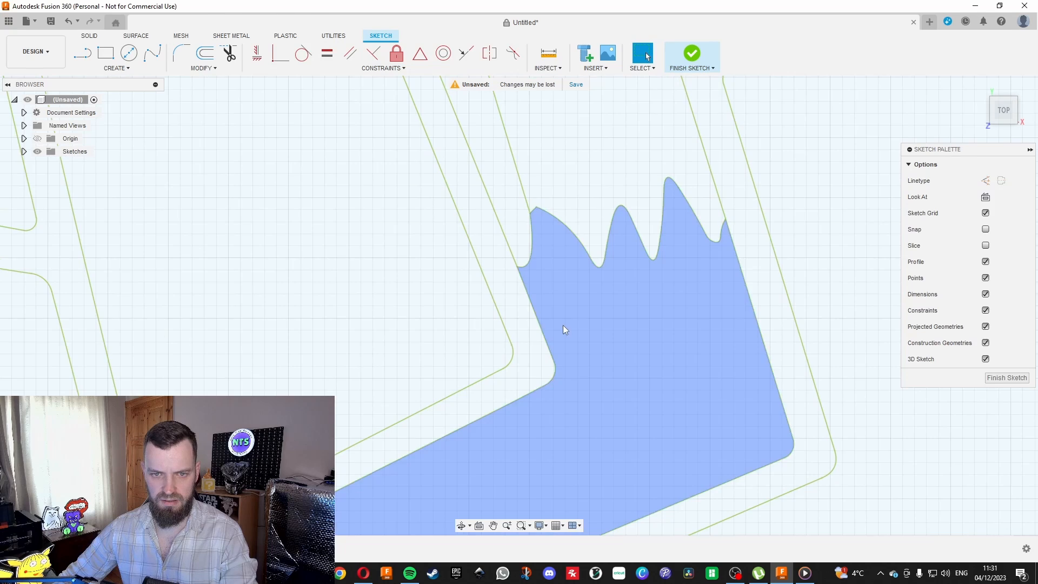
Delete the jagged zigzag line across the tail so its lower section forms a single profile.
scroll(563, 326, "down", 5)
scroll(589, 359, "down", 4)
scroll(593, 375, "down", 2)
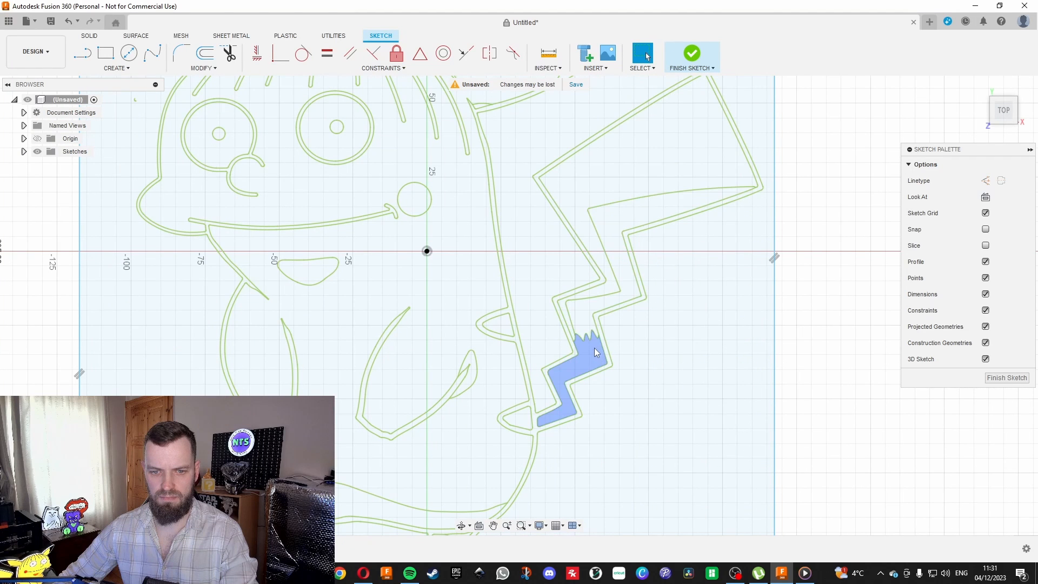
scroll(595, 348, "up", 3)
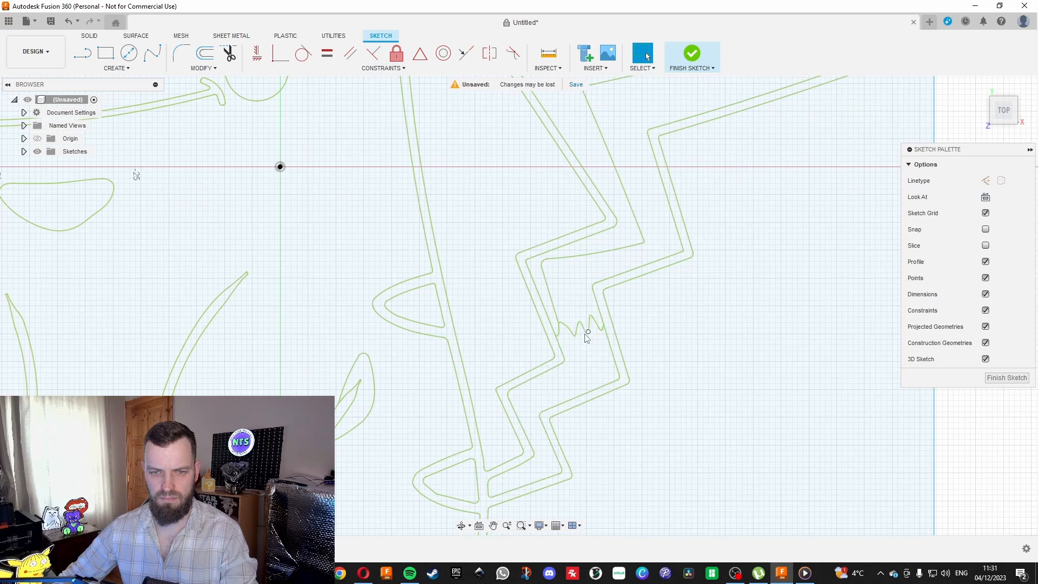
scroll(579, 331, "up", 2)
left_click(573, 331)
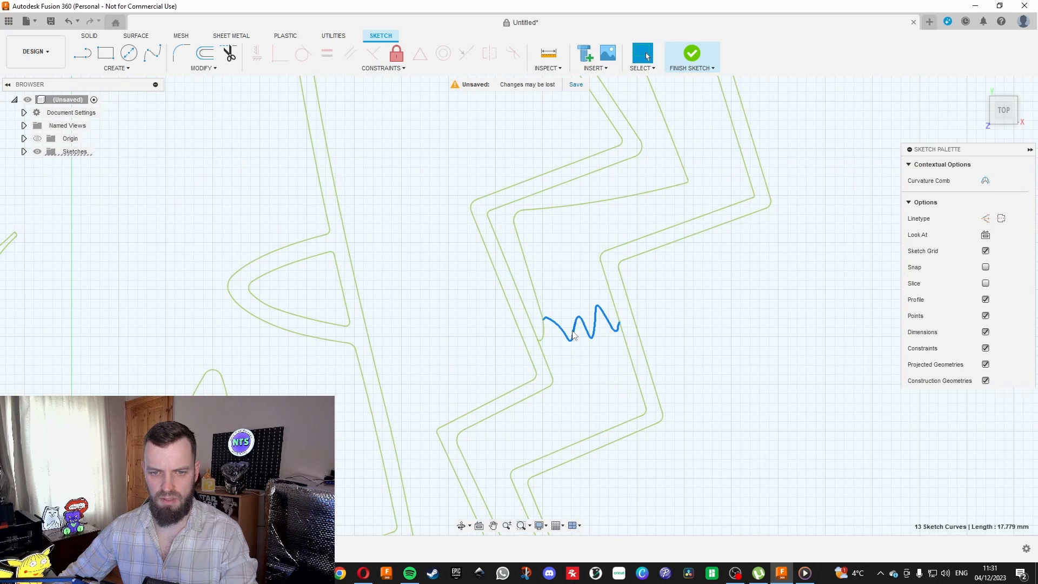
key("Delete")
scroll(731, 167, "down", 8)
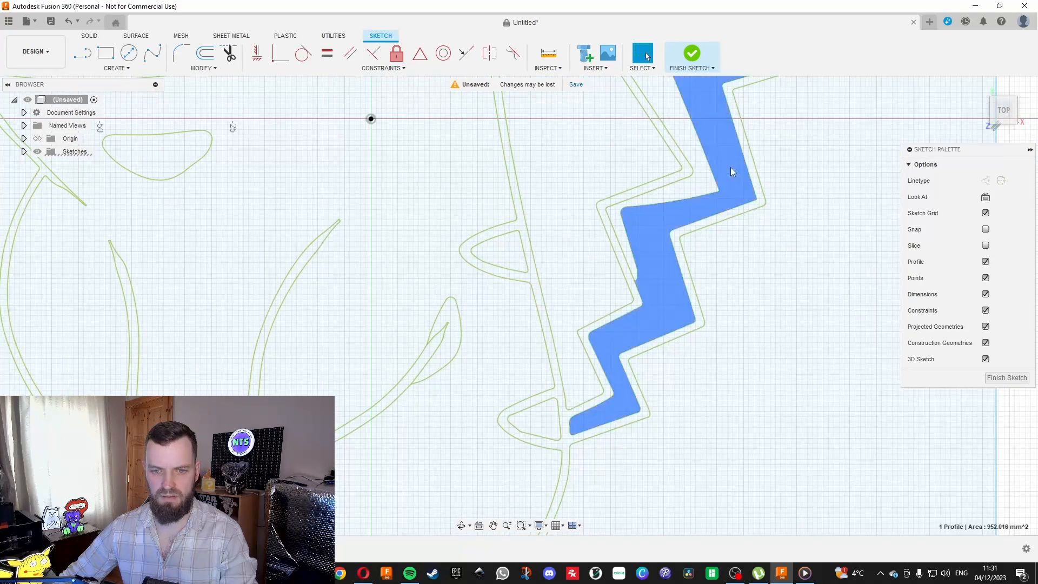
scroll(613, 229, "down", 3)
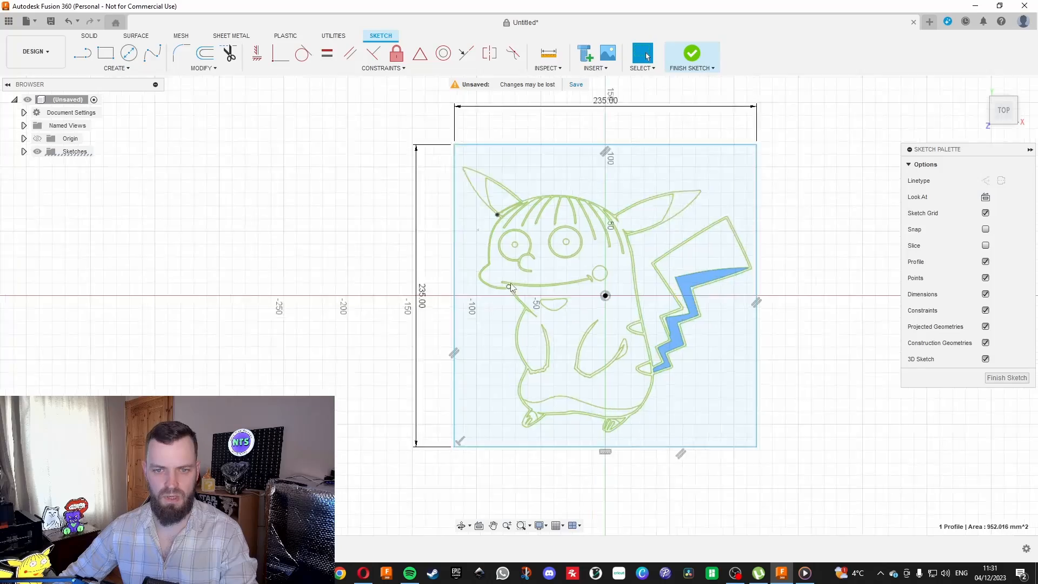
Remove the short arc at the base of the right ear, where it meets the head.
scroll(623, 206, "up", 4)
scroll(724, 191, "up", 8)
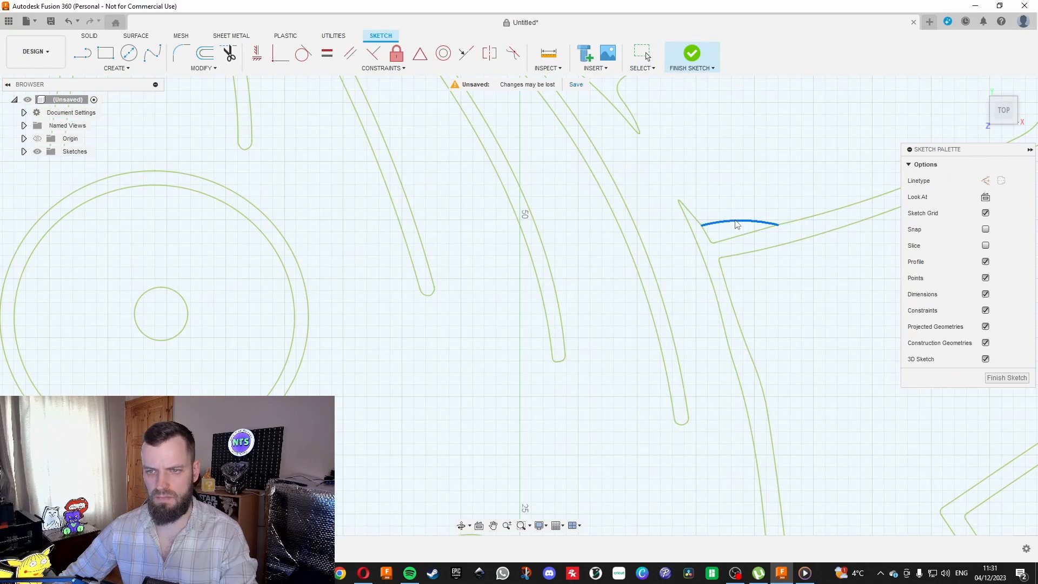
scroll(735, 222, "down", 5)
scroll(734, 162, "down", 4)
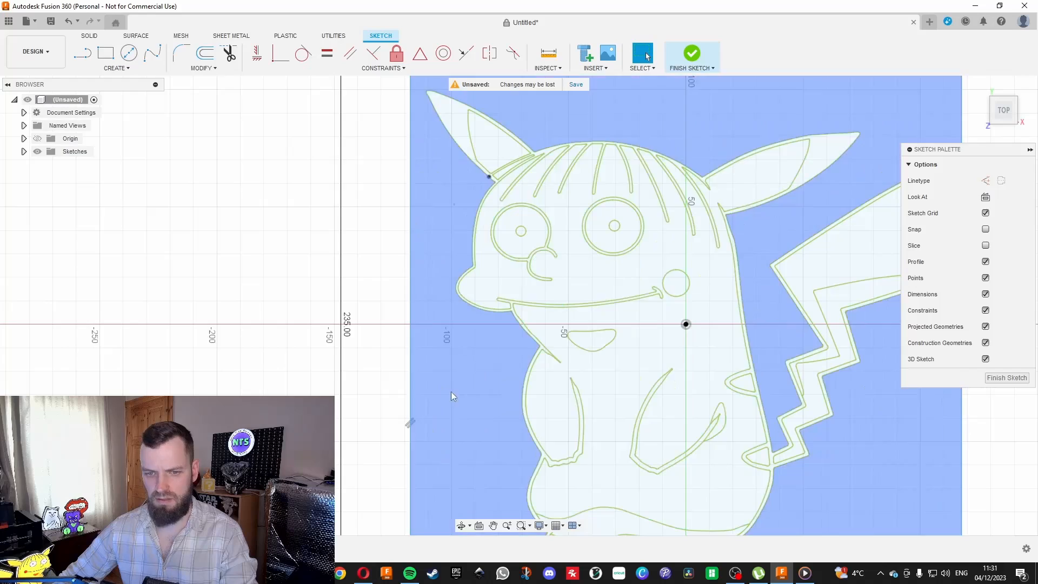
Delete the leaf-shaped curve around the tip of the right arm line.
scroll(684, 422, "up", 5)
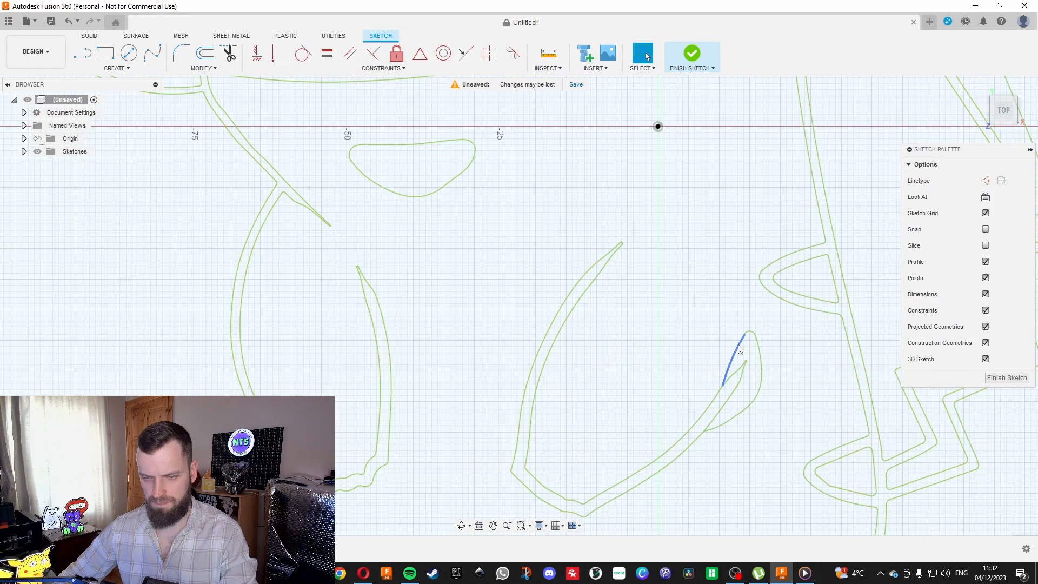
double_click(740, 349)
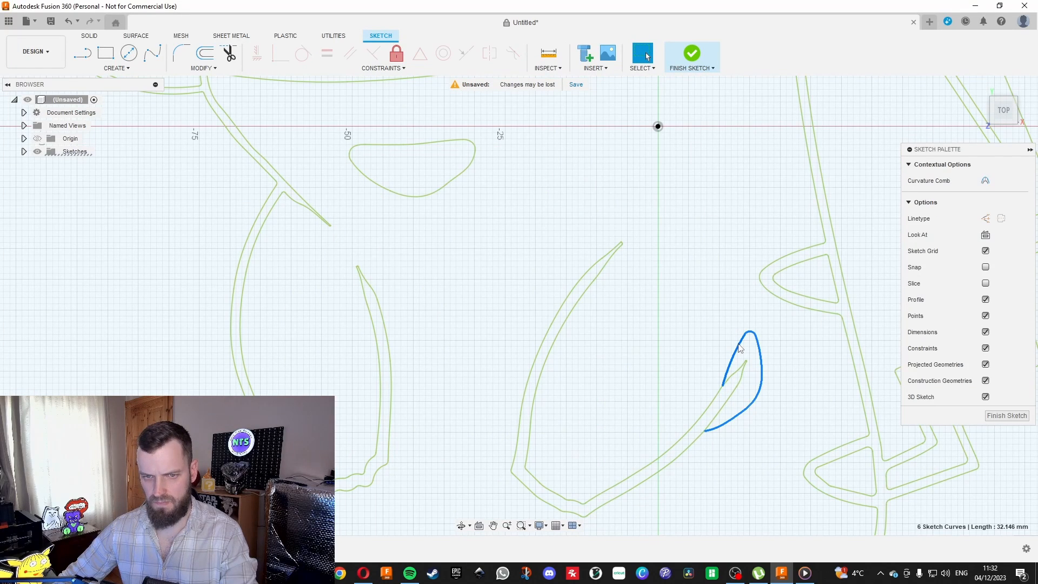
key("Escape")
scroll(688, 303, "down", 5)
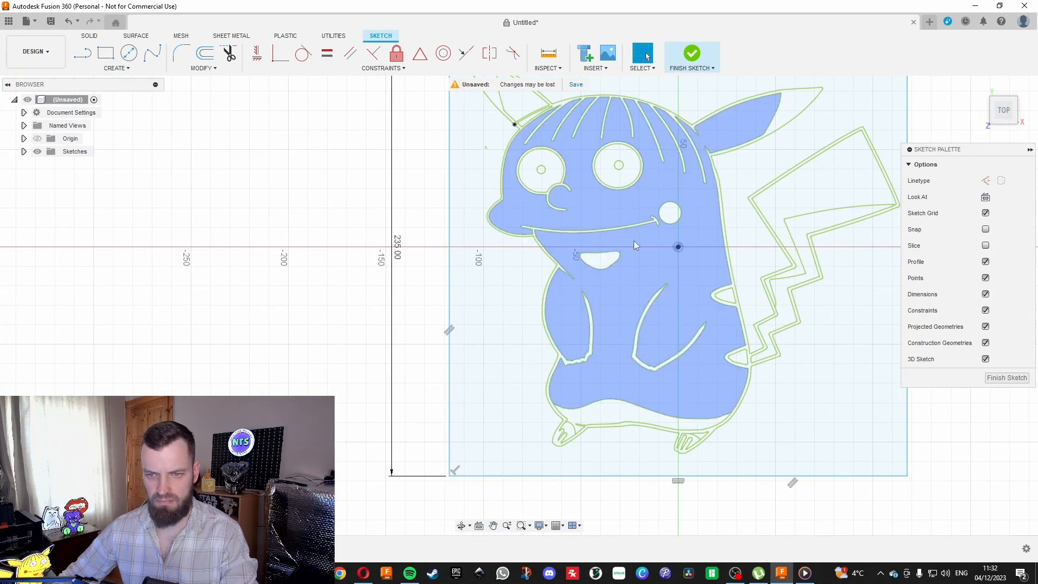
Delete the arcs that form the unclosed pupil of the right eye.
scroll(598, 267, "down", 3)
scroll(616, 176, "up", 3)
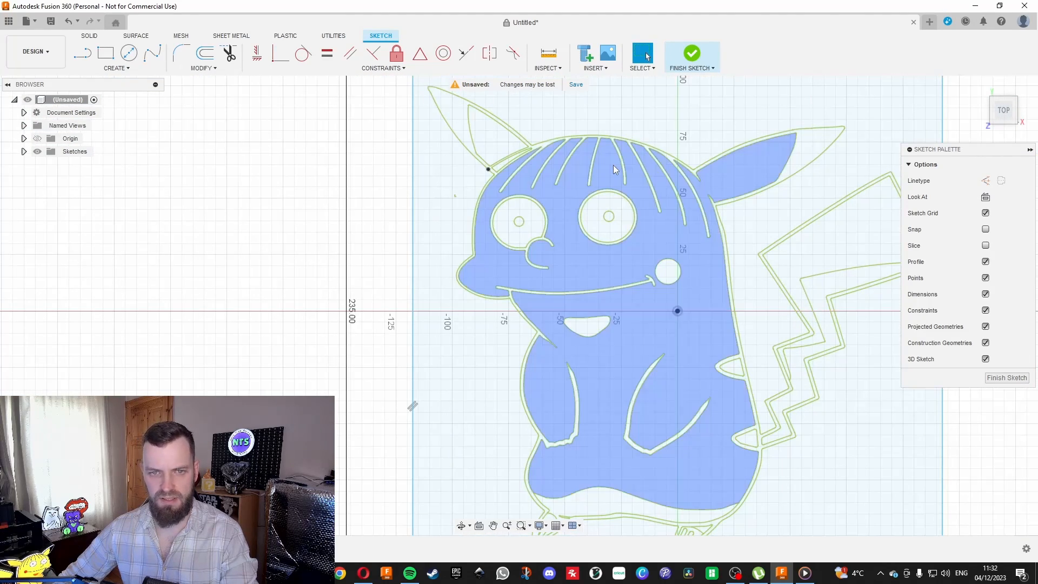
scroll(567, 205, "up", 4)
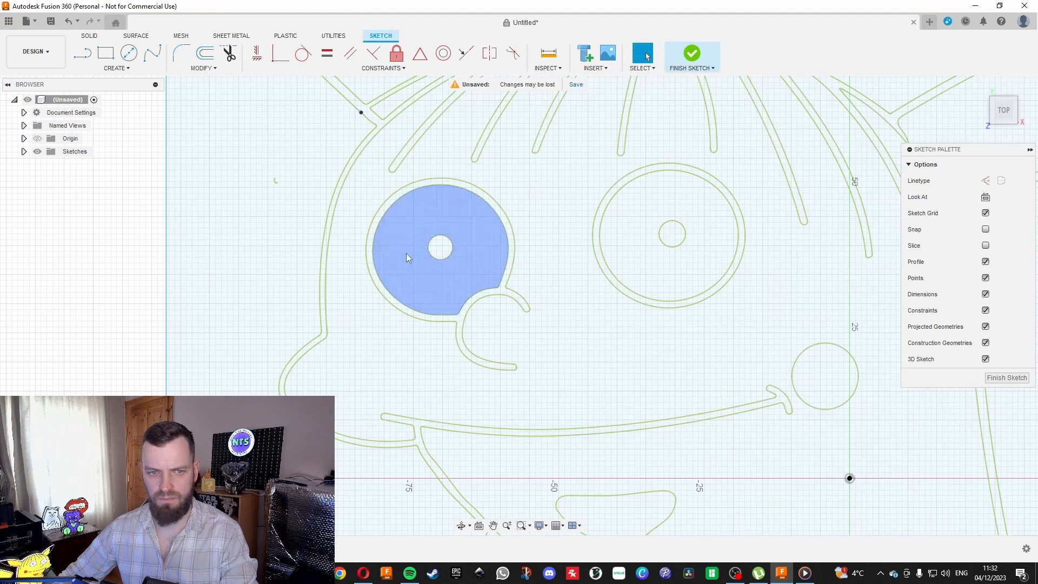
scroll(669, 238, "up", 2)
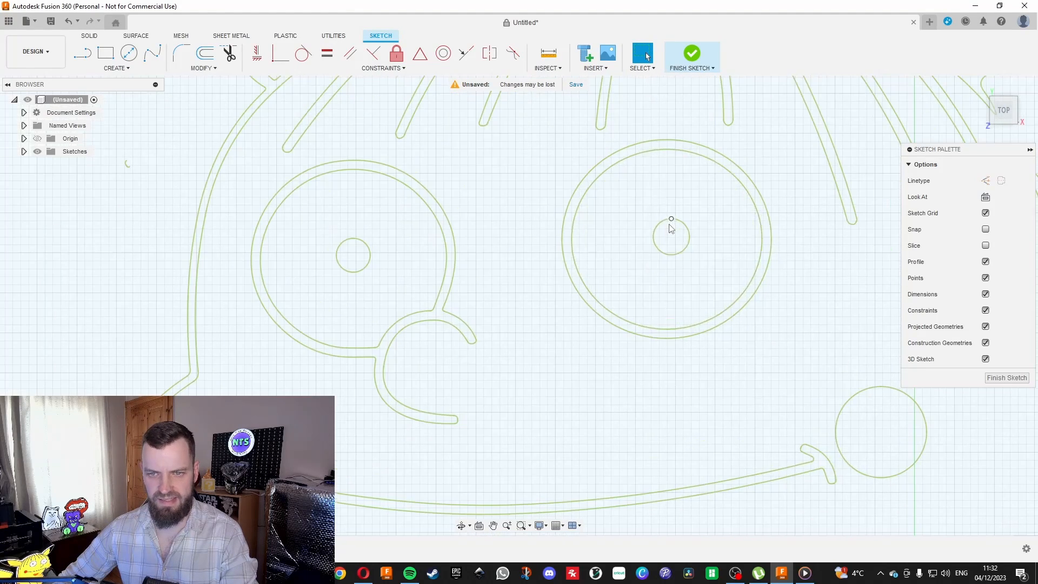
scroll(669, 240, "up", 2)
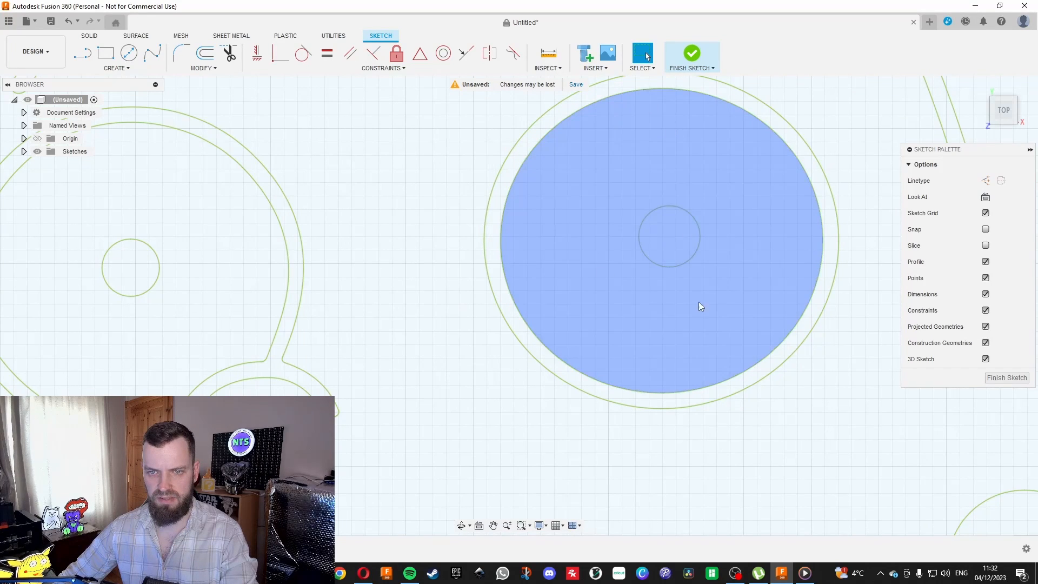
scroll(676, 306, "down", 3)
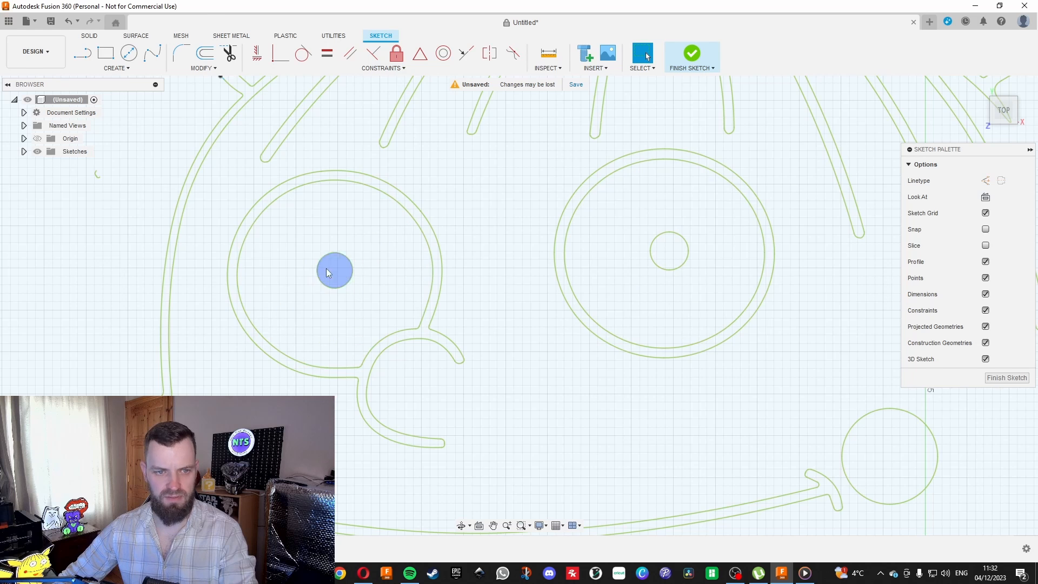
left_click(658, 240)
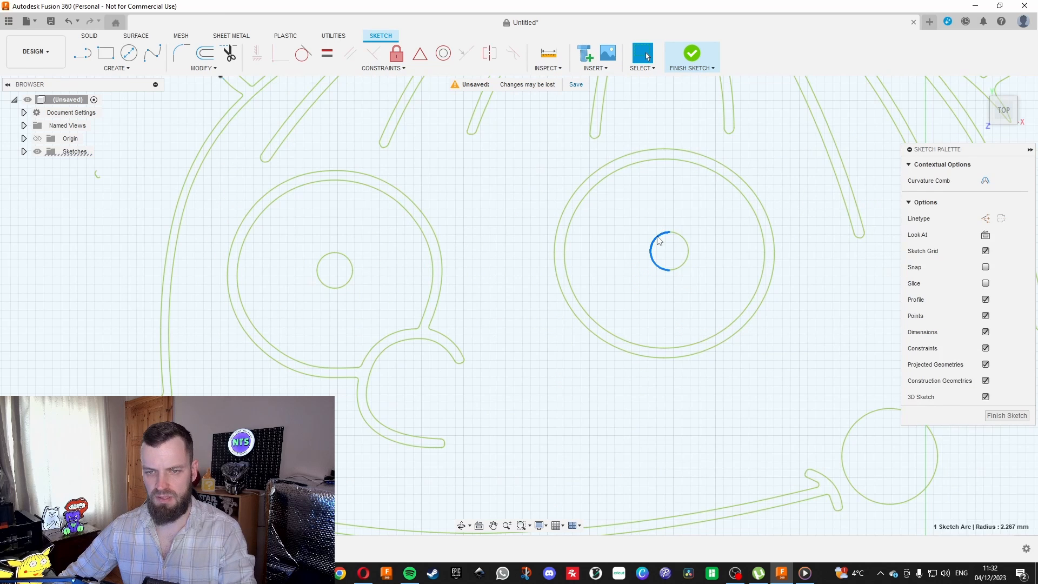
key("Delete")
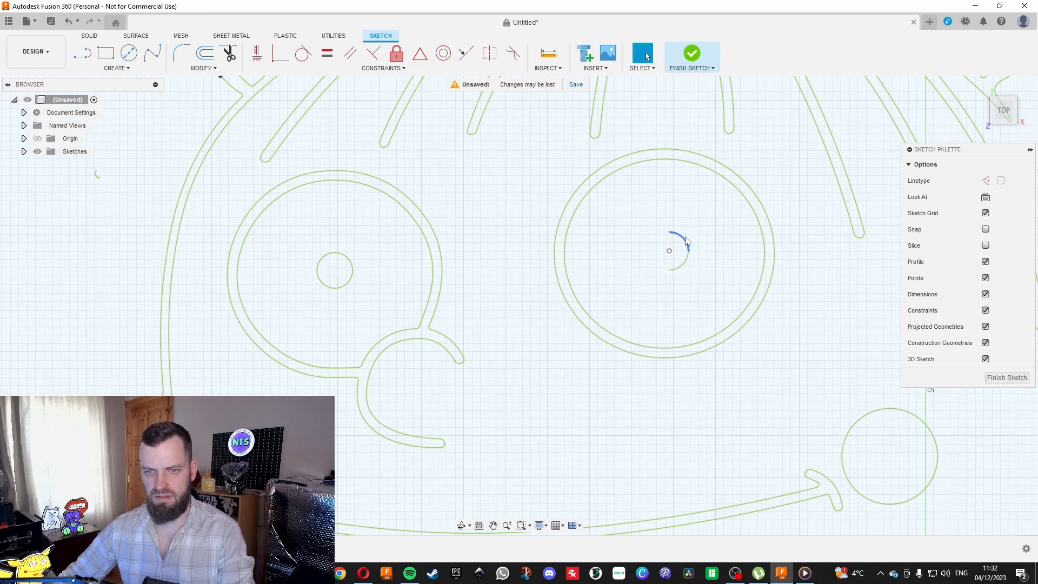
left_click(682, 241)
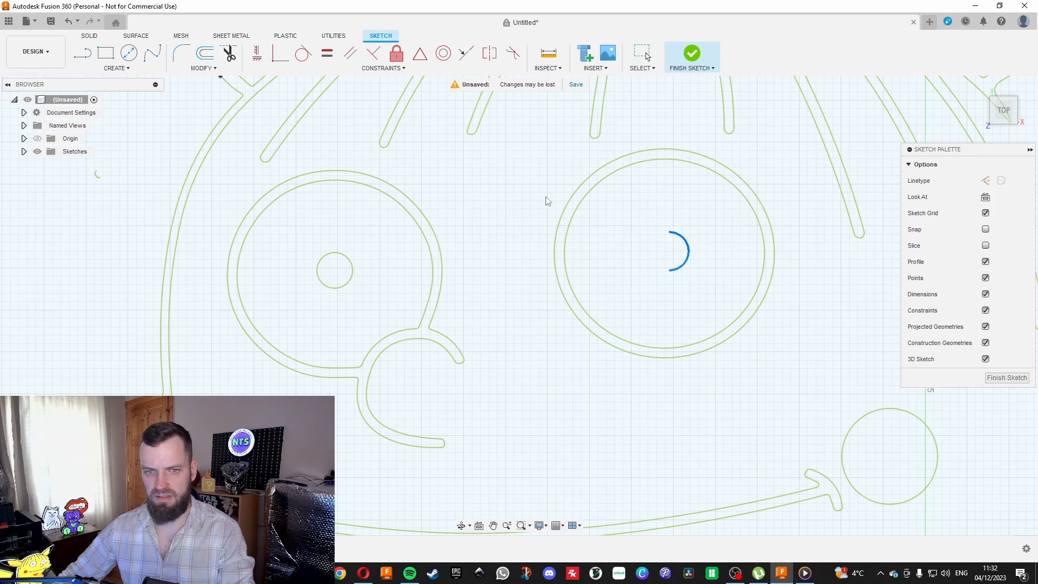
Draw a center diameter circle about 4.9 mm across at the right eye's centre as the new pupil.
left_click(129, 53)
left_click(664, 253)
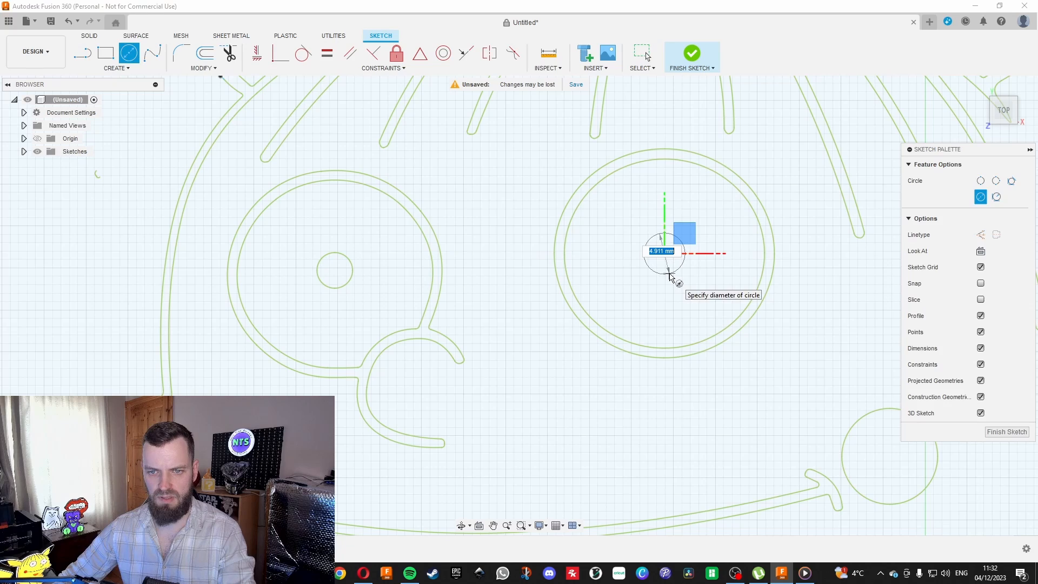
left_click(674, 278)
key("Escape")
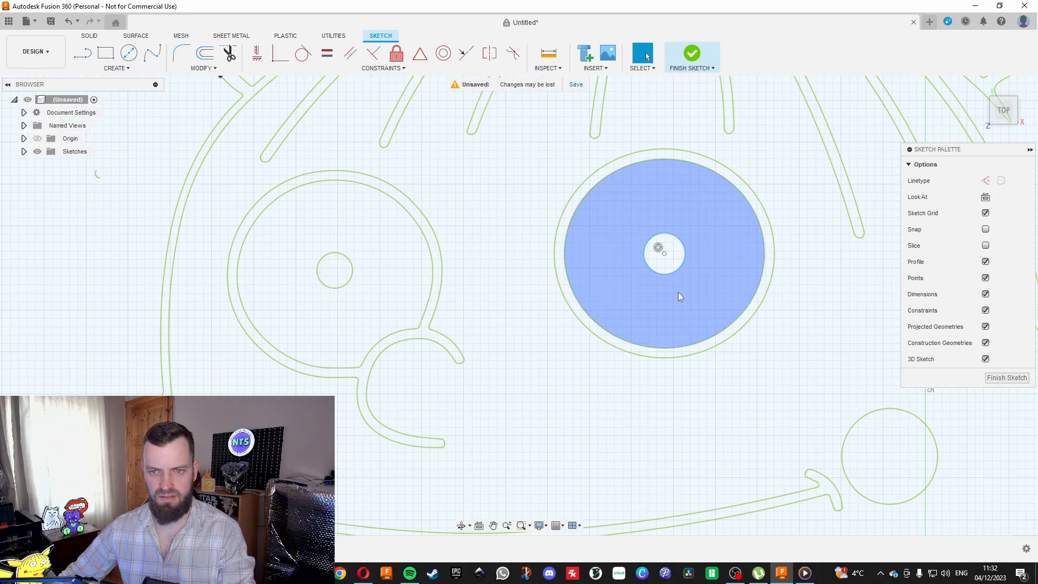
Check the right eye's new pupil circle and the background region around the character for closed profiles.
scroll(567, 248, "down", 5)
scroll(581, 249, "up", 4)
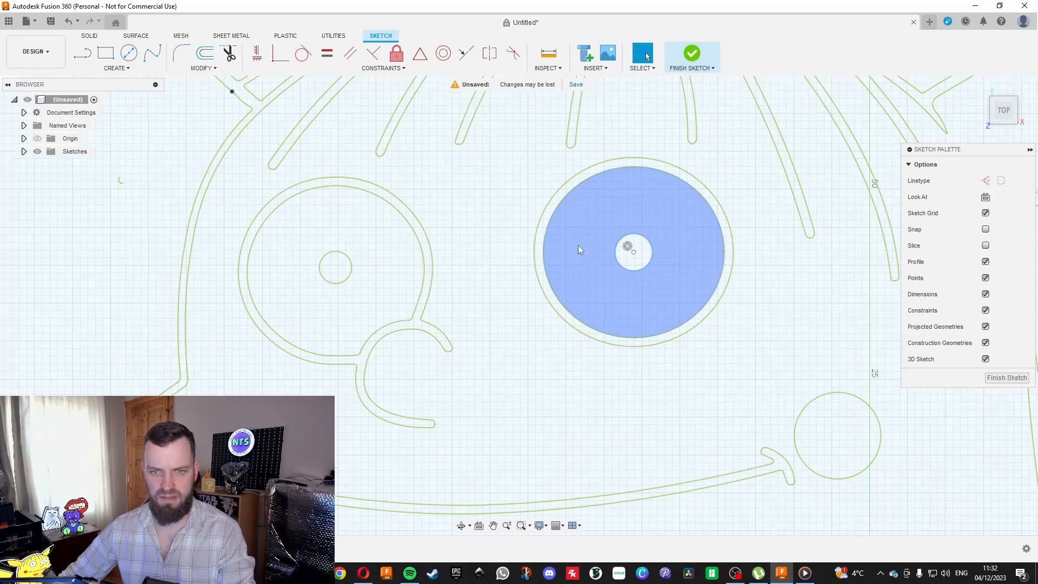
left_click(617, 251)
scroll(550, 290, "down", 5)
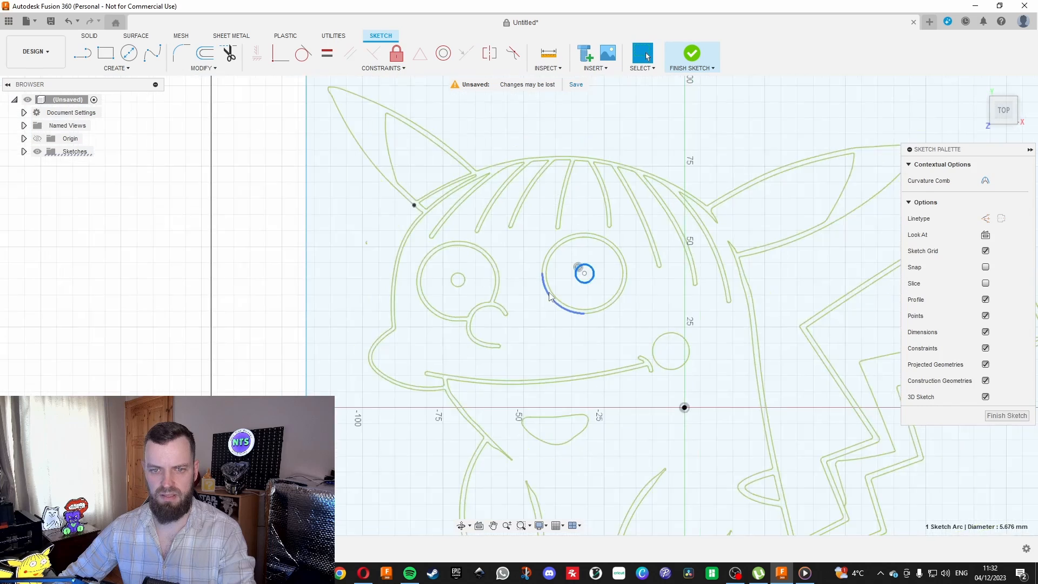
left_click(710, 145)
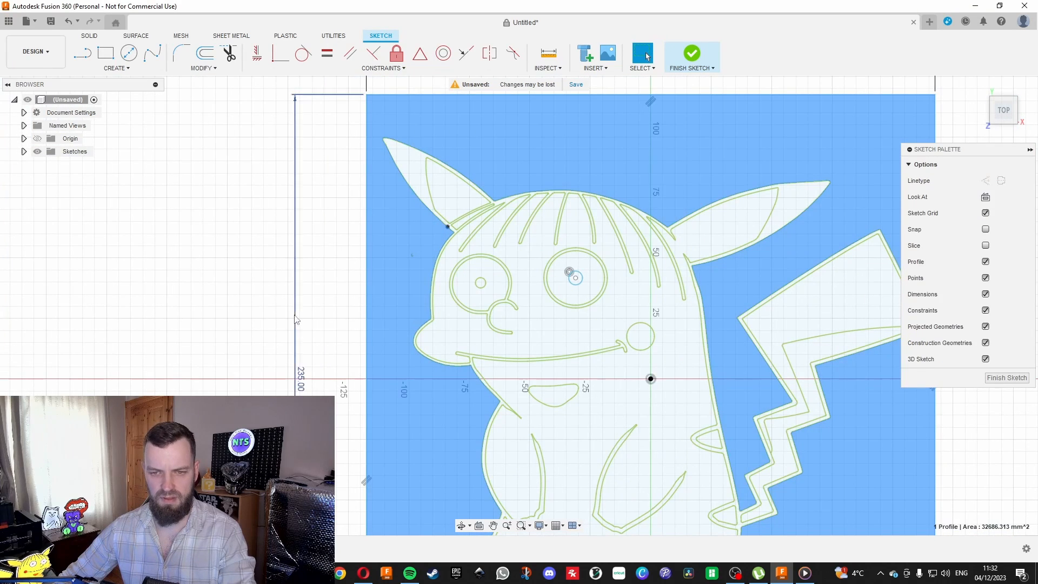
scroll(391, 219, "down", 3)
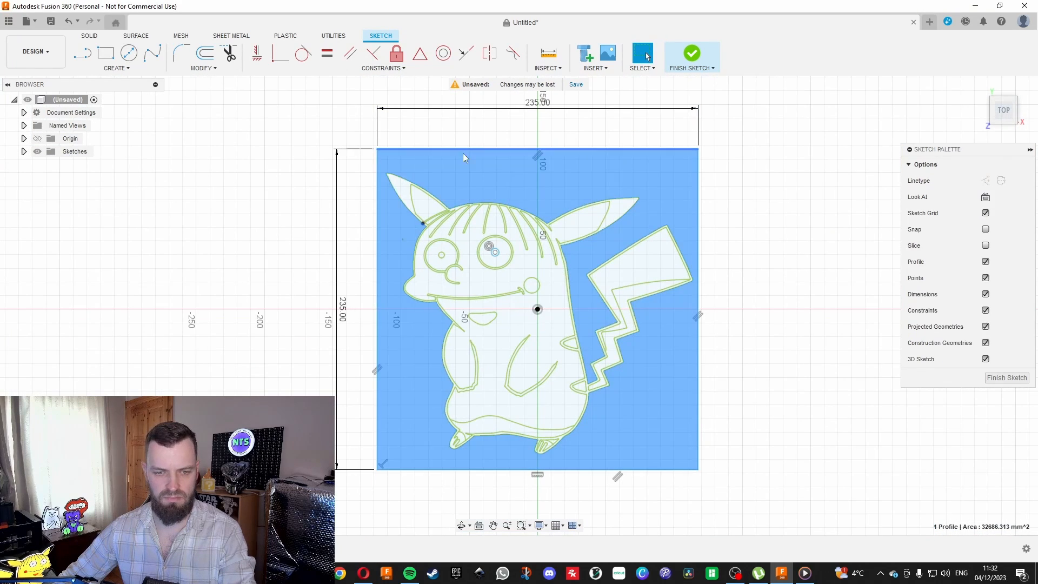
scroll(443, 233, "up", 2)
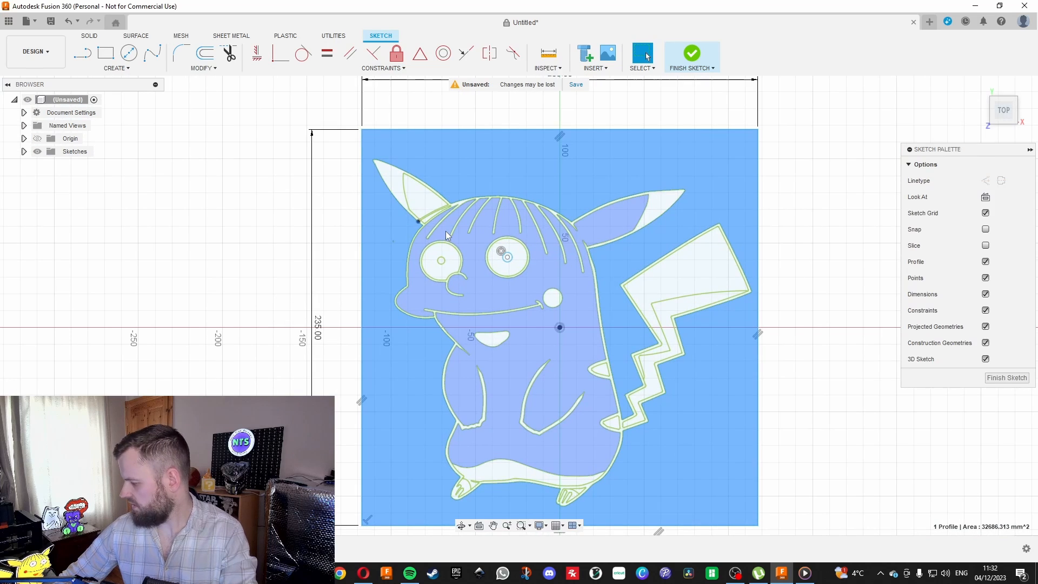
scroll(378, 265, "down", 1)
scroll(406, 205, "up", 2)
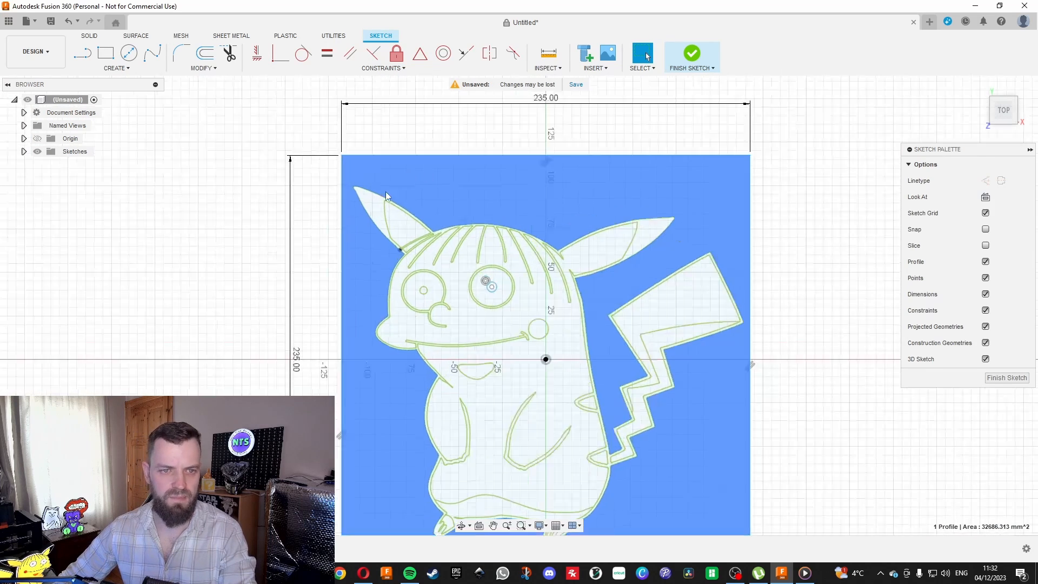
scroll(324, 157, "up", 4)
scroll(340, 151, "down", 4)
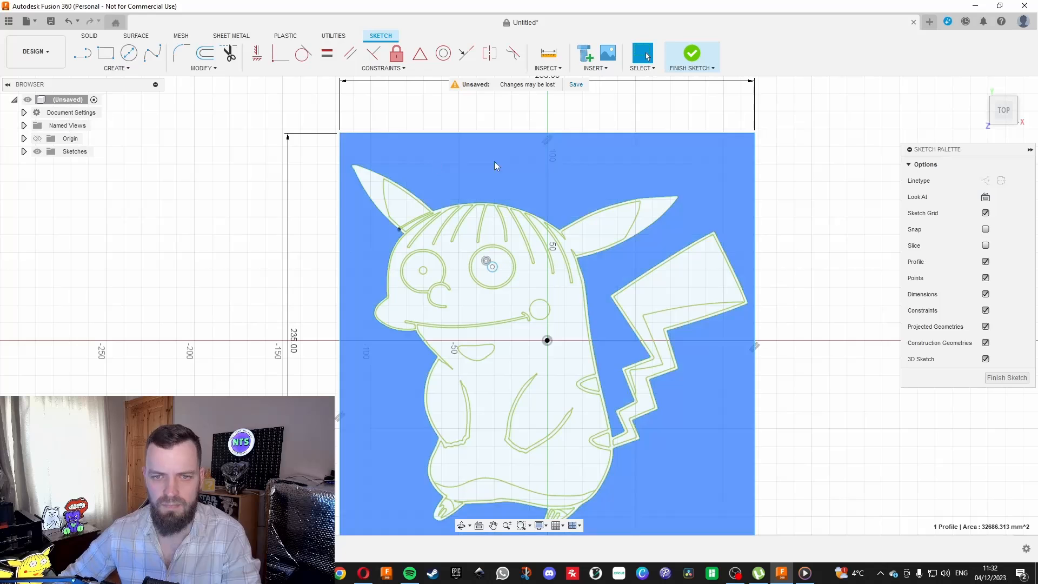
scroll(413, 176, "up", 2)
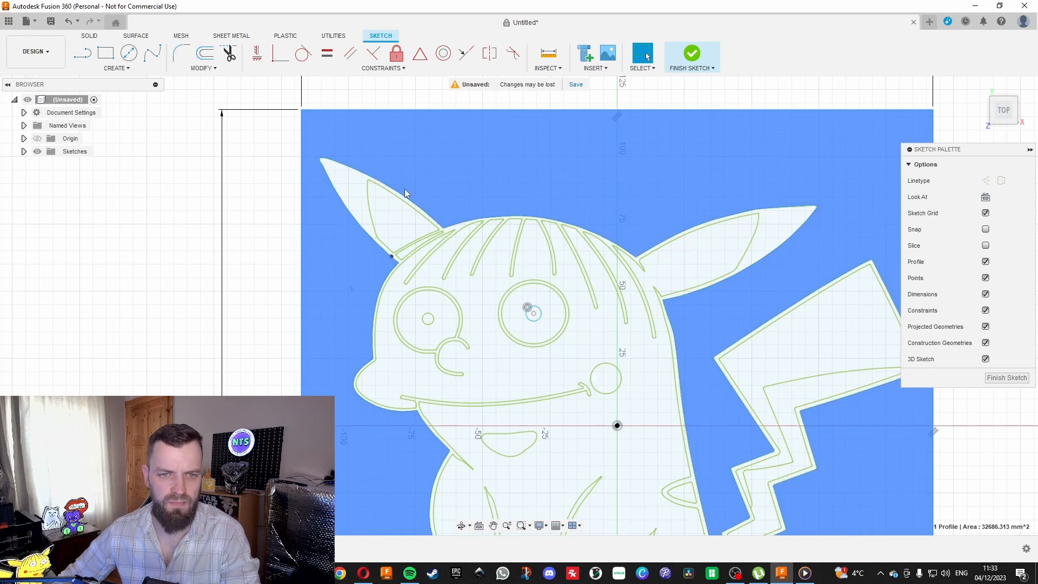
Offset the character's complete outer outline by -0.6 mm so that a second contour runs just outside it.
double_click(407, 195)
scroll(545, 149, "down", 2)
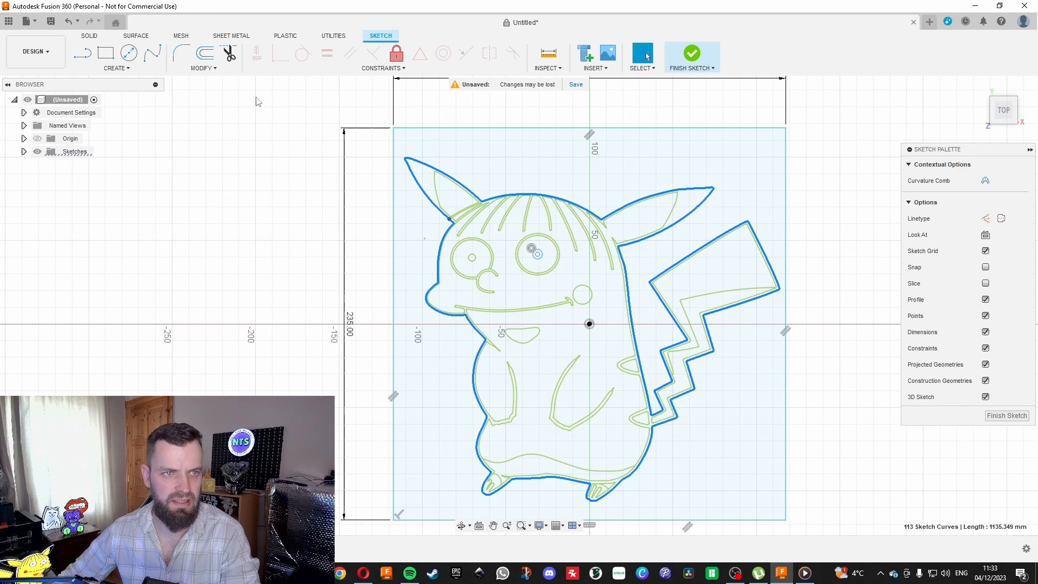
left_click(205, 52)
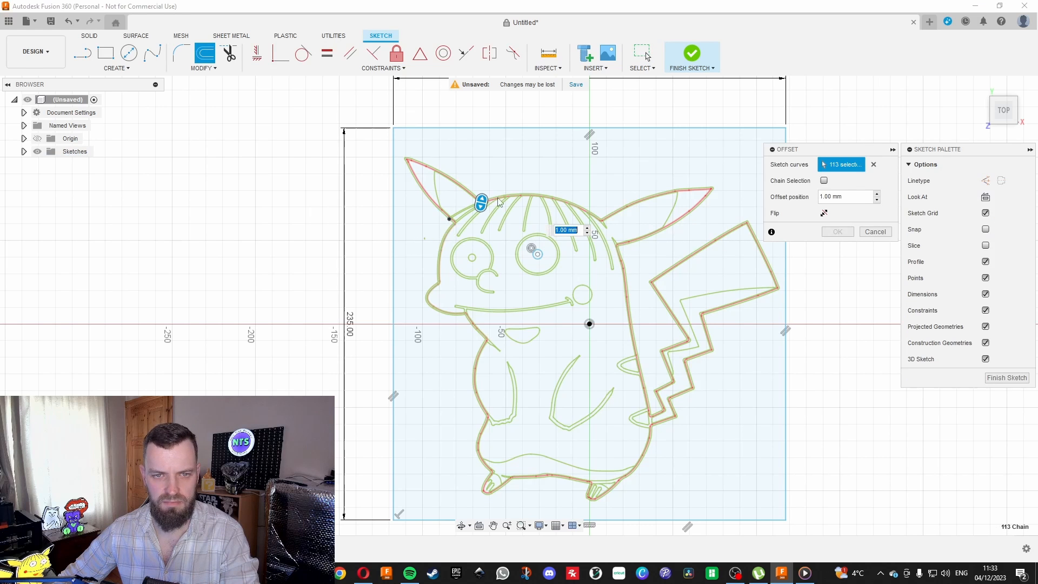
scroll(483, 205, "up", 2)
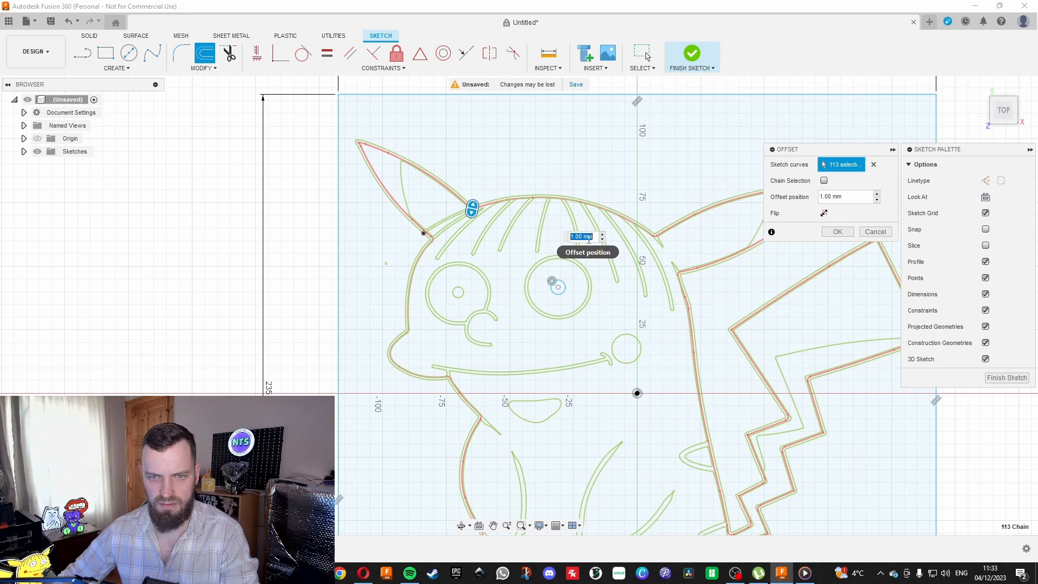
type("-0.6")
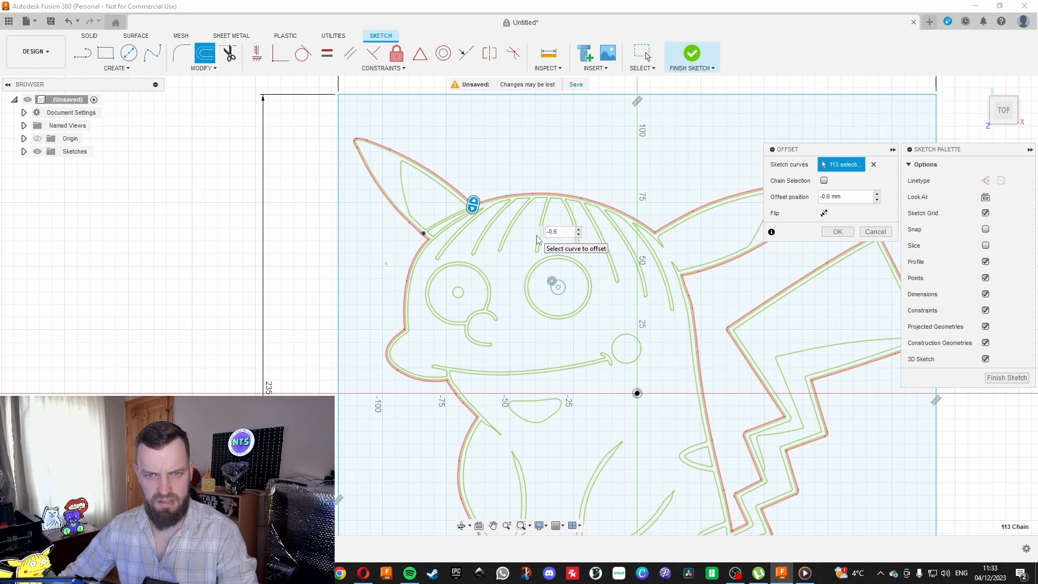
key("Return")
scroll(390, 207, "up", 3)
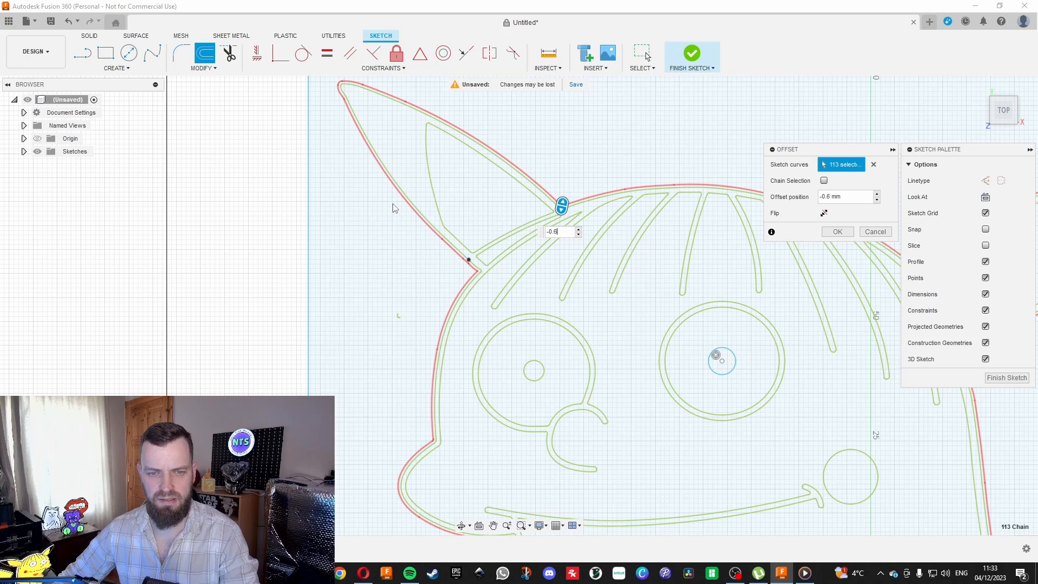
key("Return")
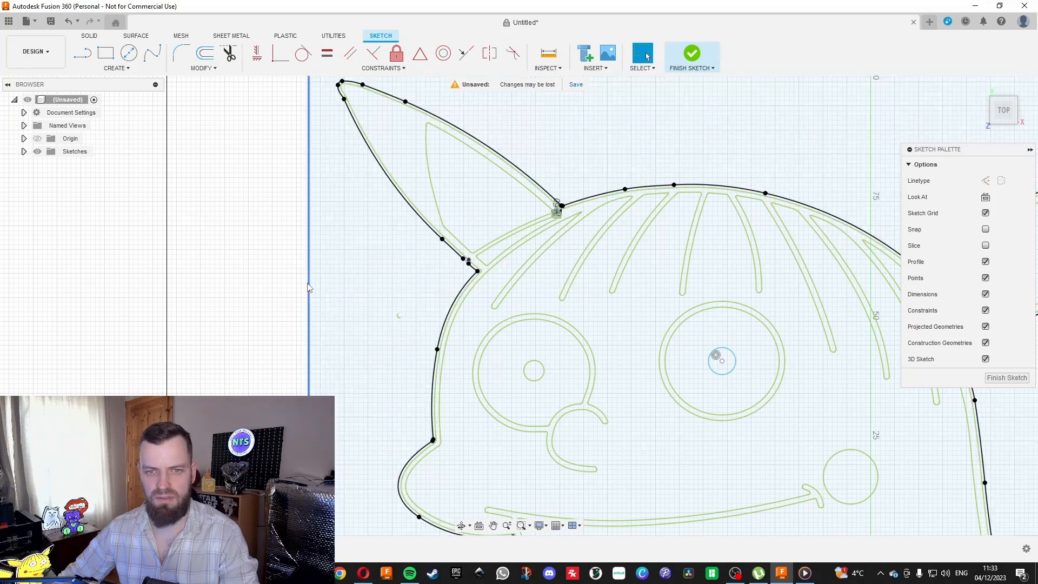
Examine the gap between the outline and its offset around the left ear, testing whether the background selects separately.
scroll(362, 209, "up", 5)
scroll(374, 234, "down", 2)
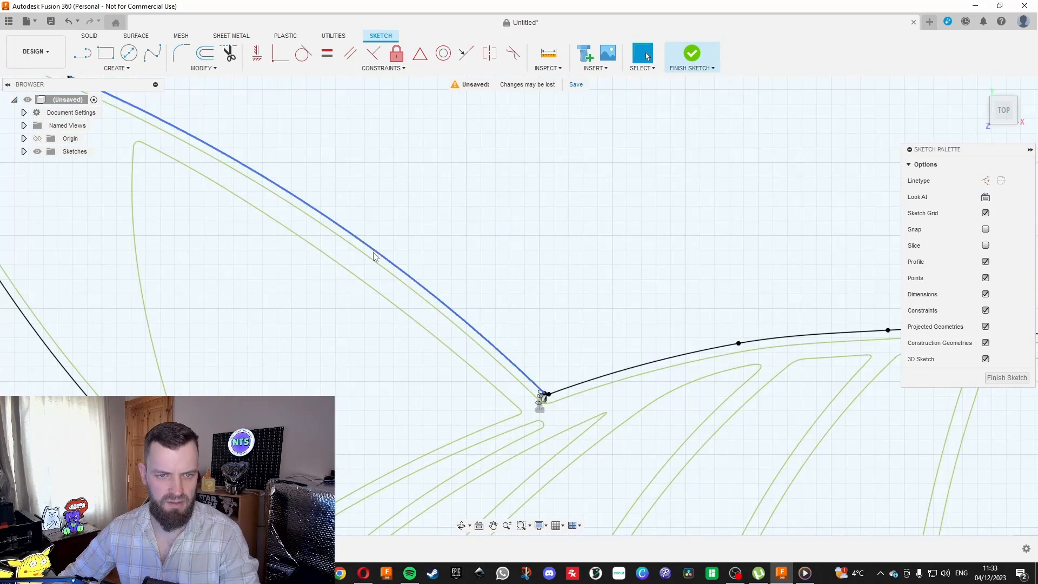
scroll(399, 234, "down", 4)
scroll(384, 215, "up", 7)
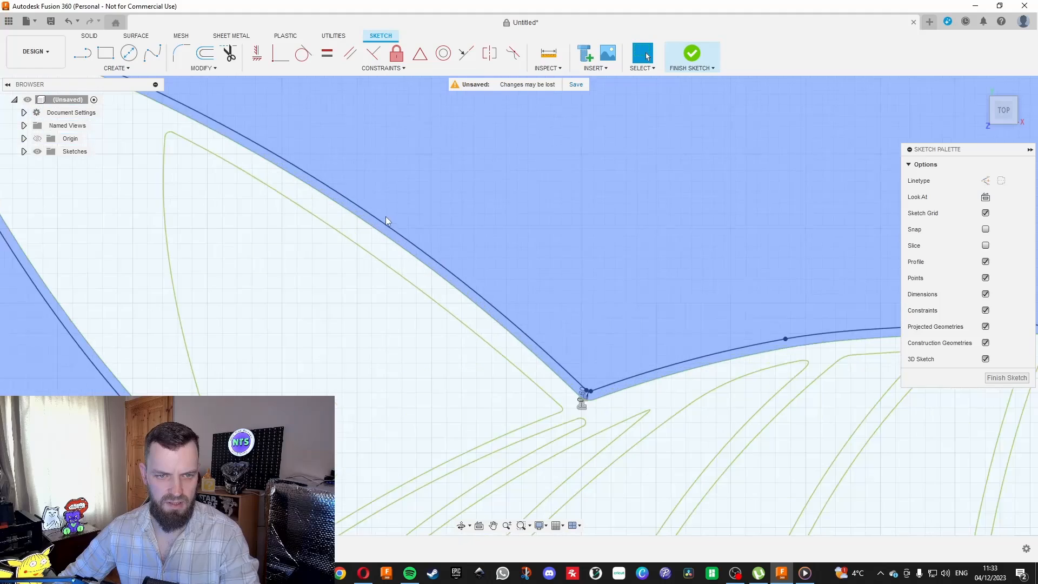
left_click(406, 247)
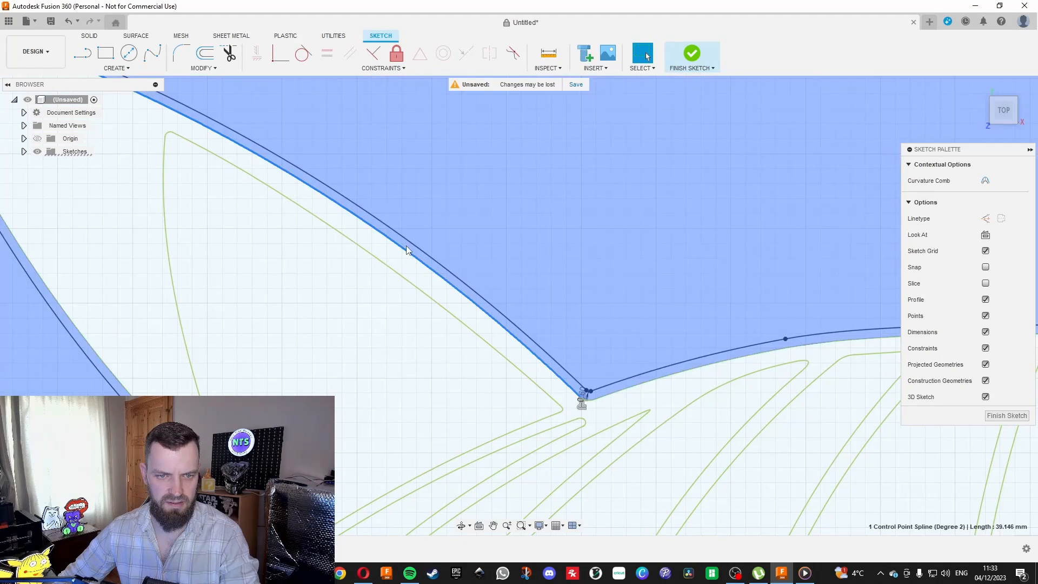
scroll(488, 223, "down", 4)
left_click(468, 184)
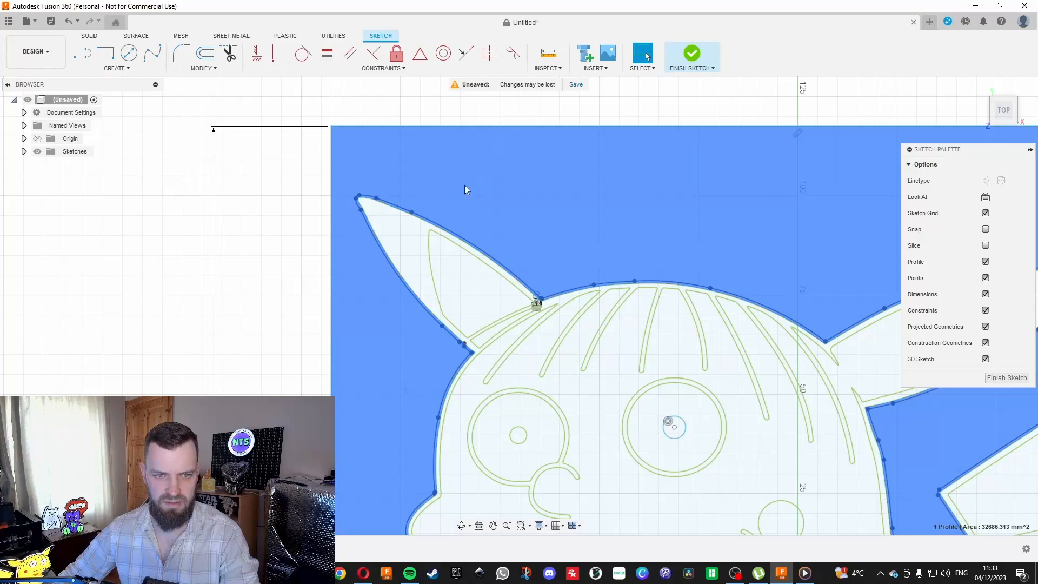
scroll(400, 203, "up", 8)
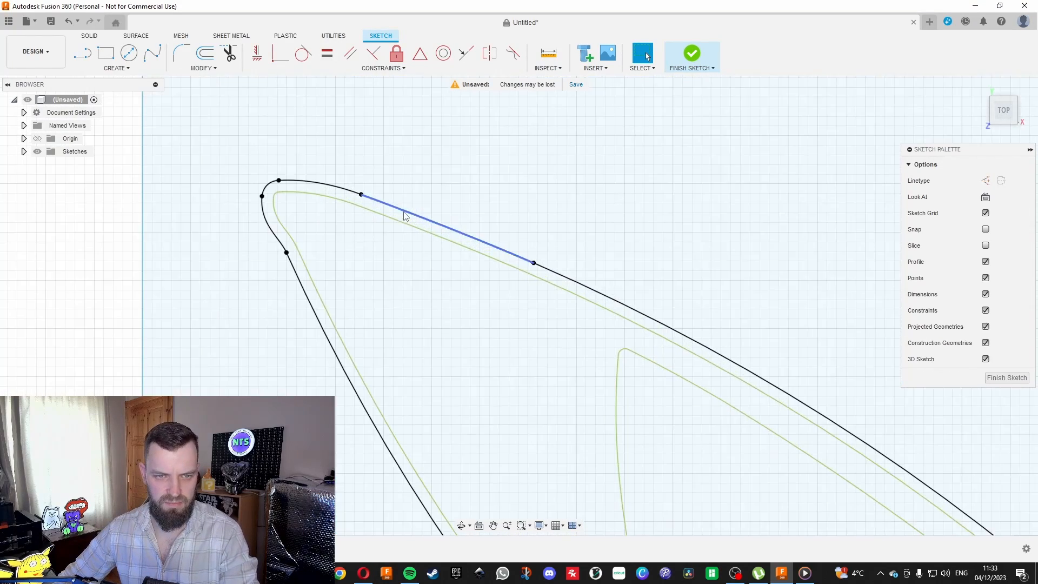
scroll(329, 188, "down", 4)
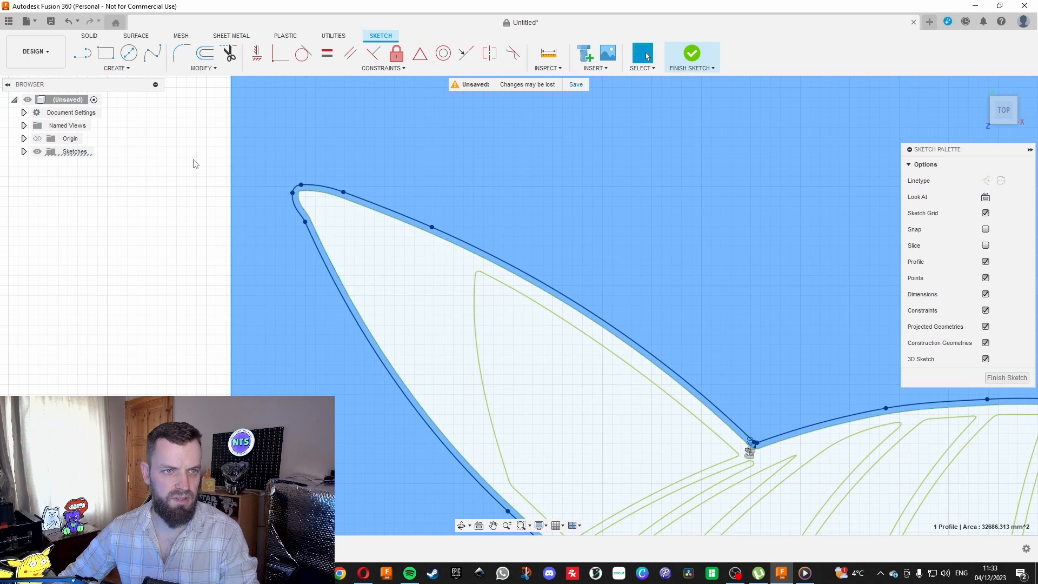
left_click(192, 208)
scroll(204, 216, "down", 5)
scroll(266, 157, "down", 5)
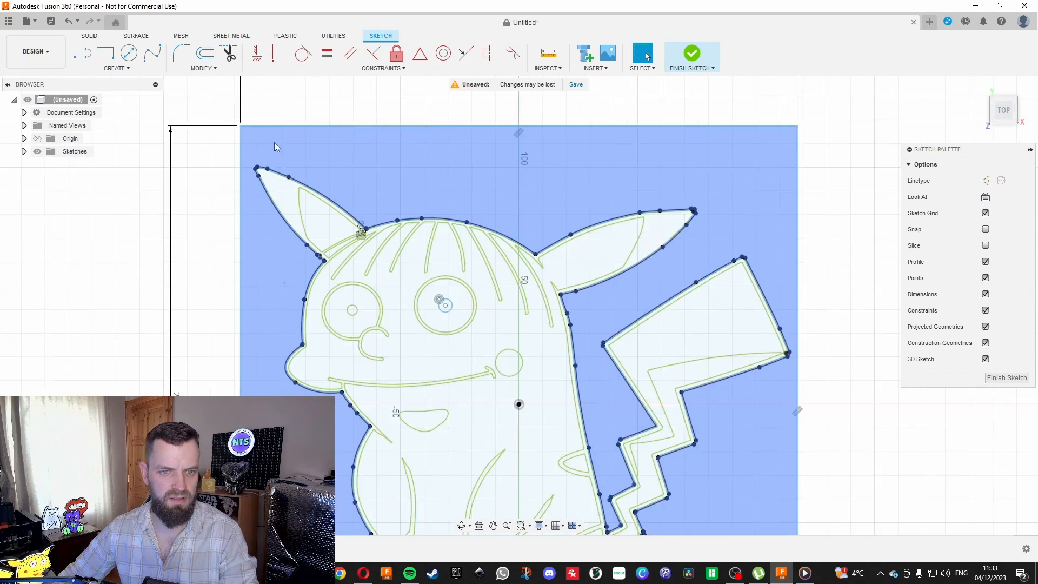
Draw a nearly horizontal line about 158 mm long across the head, from outside the left contour to beyond the right ear.
left_click(82, 53)
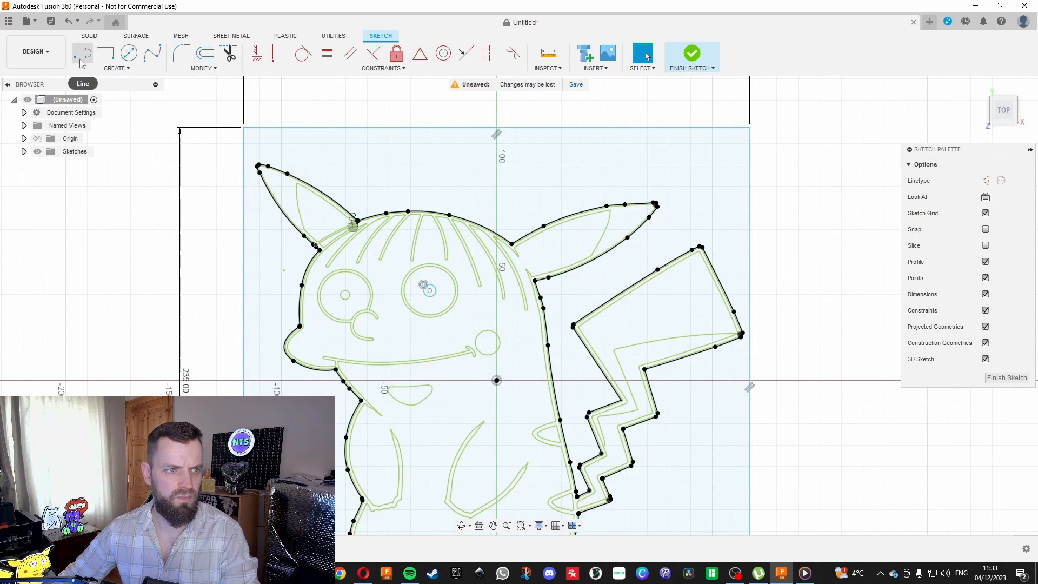
scroll(314, 290, "up", 3)
left_click(248, 253)
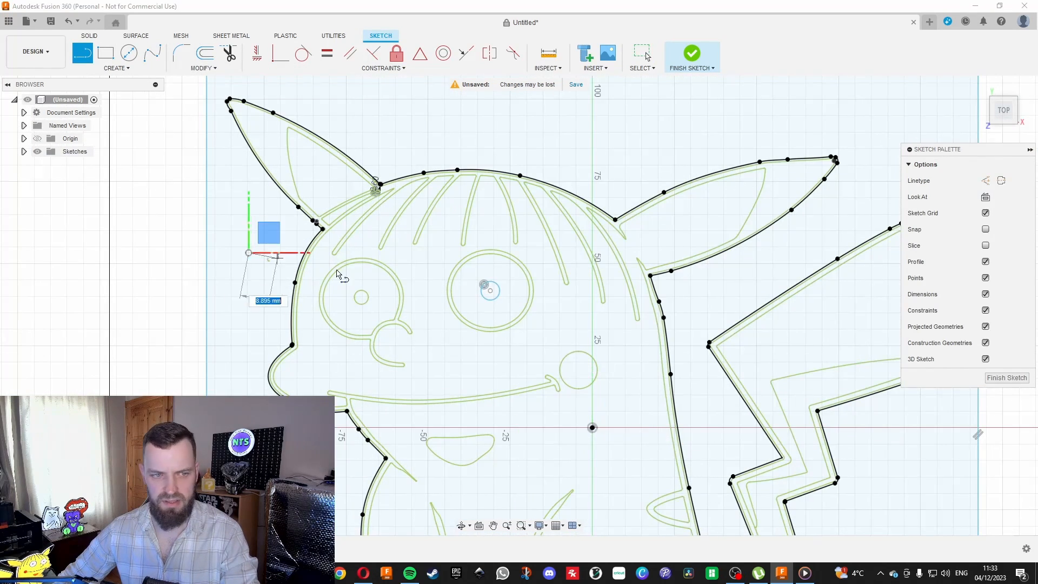
left_click(772, 269)
key("Escape")
Test the profile selection in the background and in the narrow band where the line crosses the right ear's lower edge.
scroll(762, 260, "up", 4)
scroll(753, 250, "up", 3)
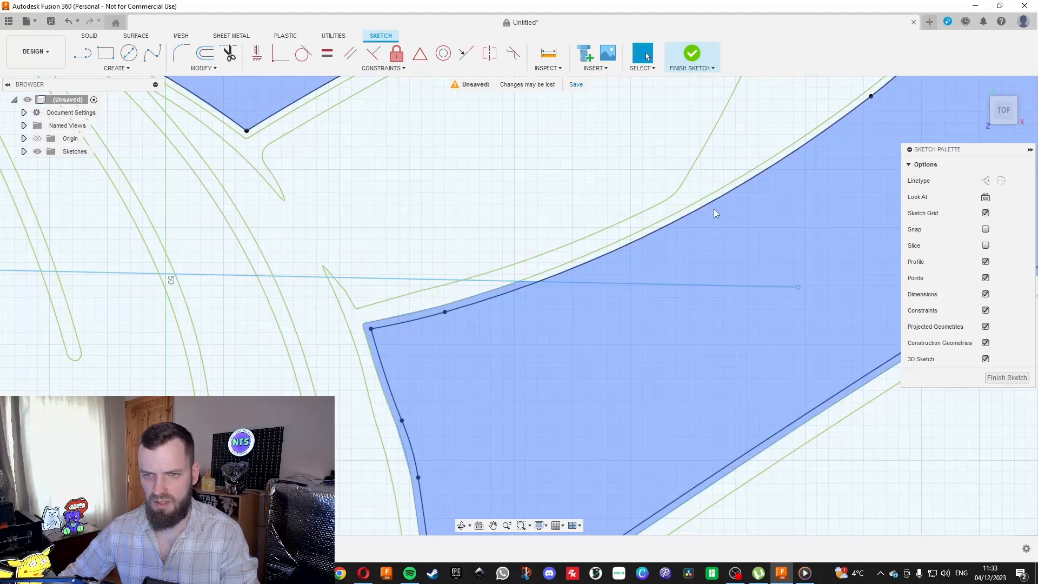
scroll(401, 388, "up", 3)
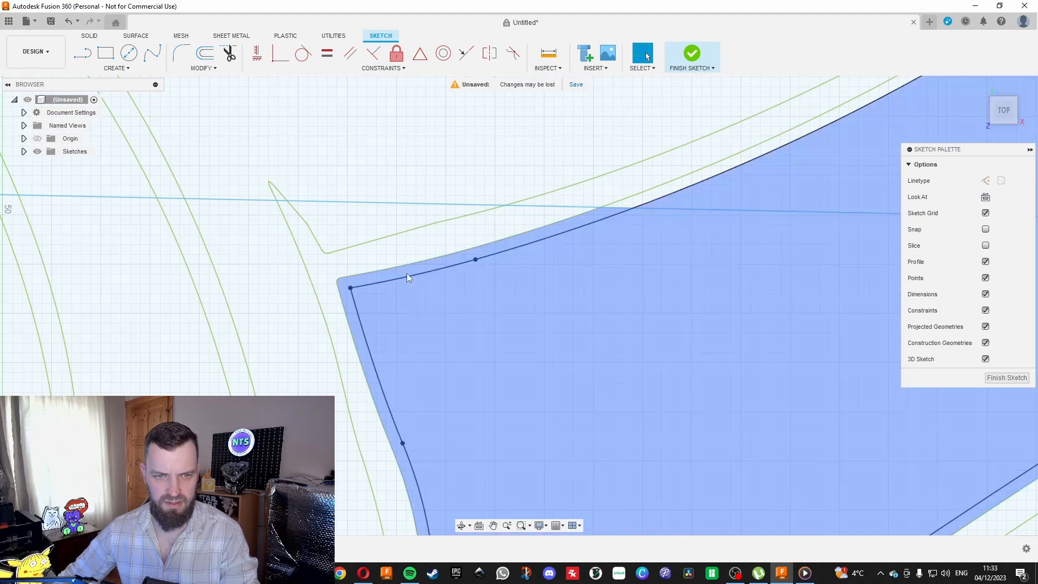
left_click(408, 275)
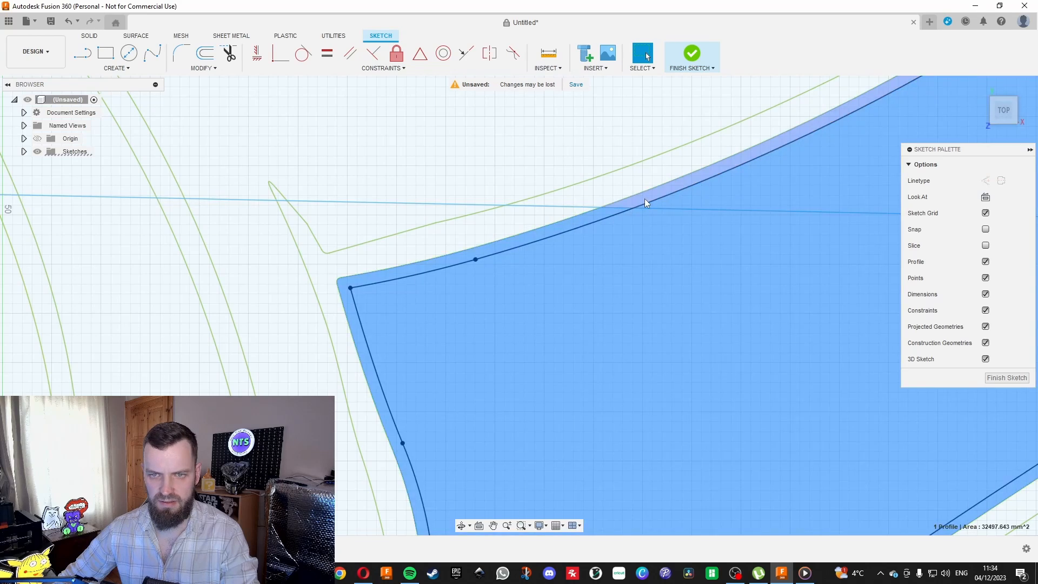
left_click(645, 200)
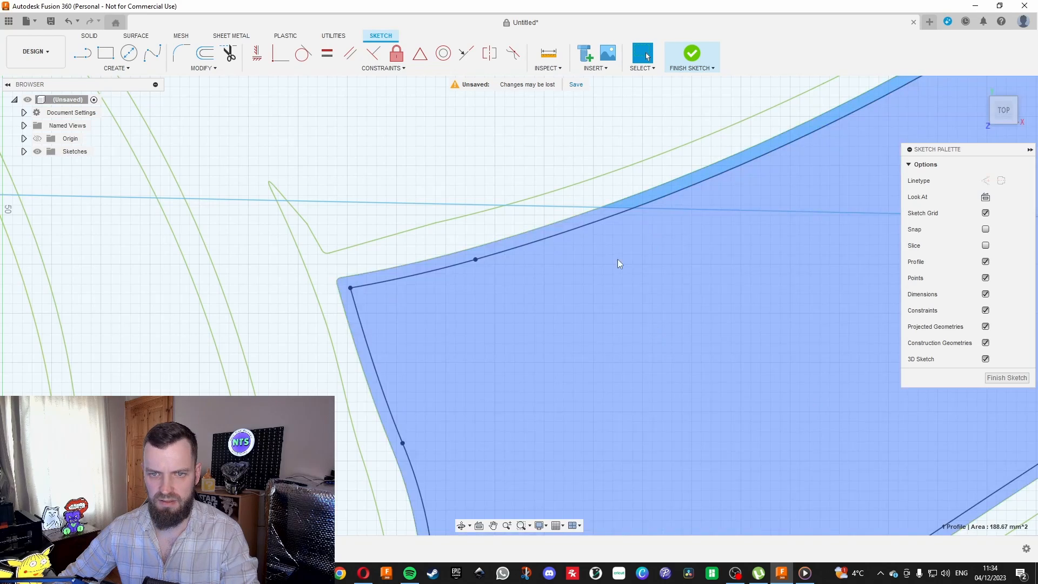
Draw a second line sloping down across the lower body, from outside the left arm to beyond the right hip.
scroll(651, 324, "down", 8)
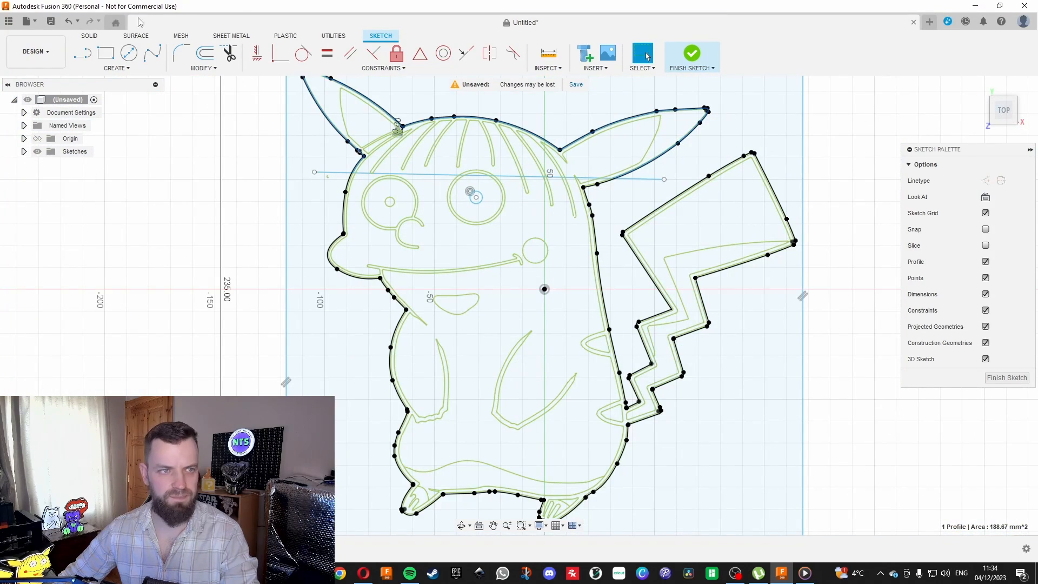
left_click(87, 57)
left_click(348, 339)
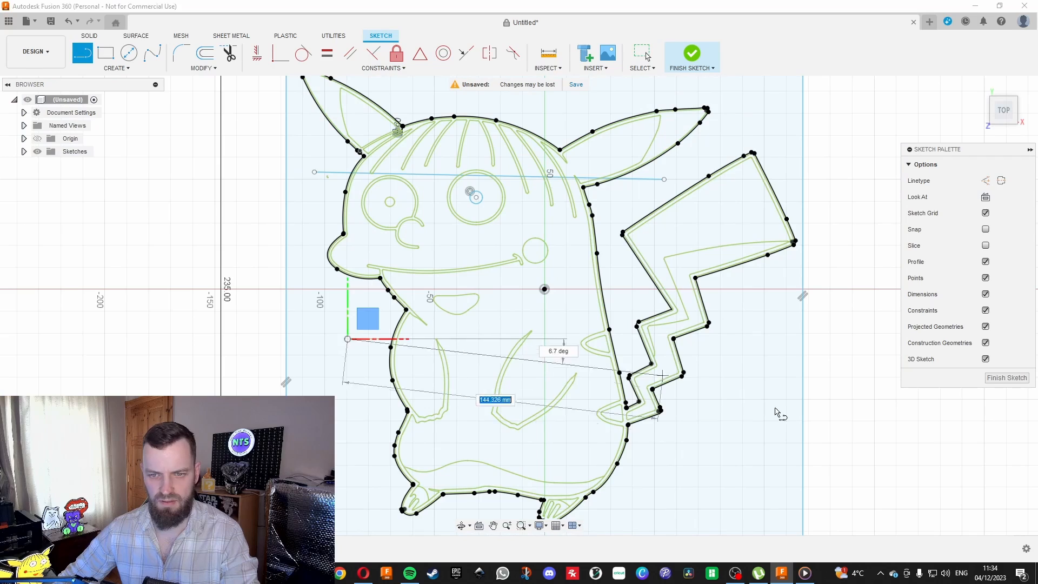
left_click(721, 495)
key("Escape")
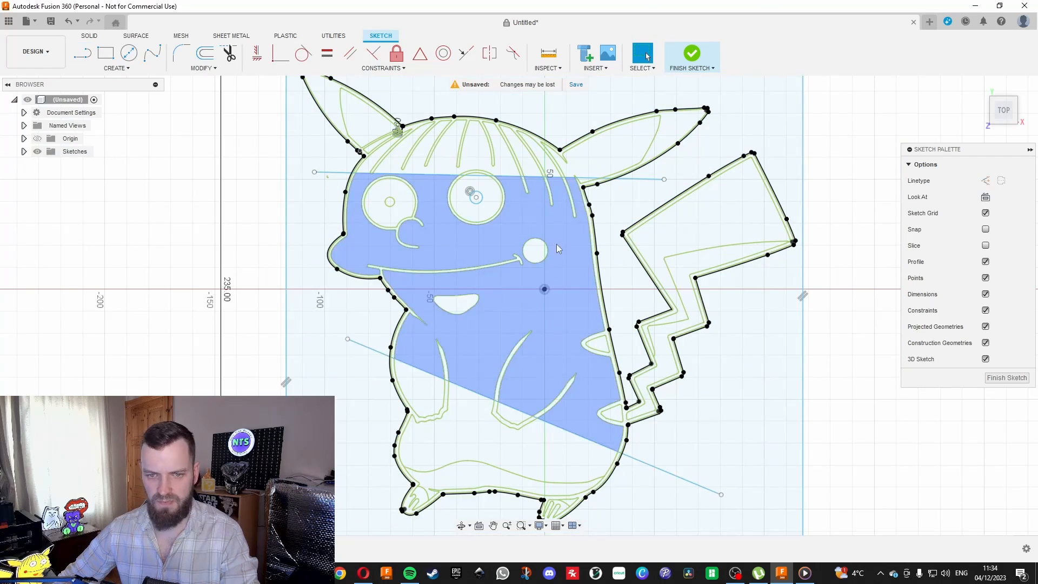
Inspect the narrow band between the outline and its offset along the back, tail, snout and lower body for separate profiles.
scroll(615, 252, "up", 8)
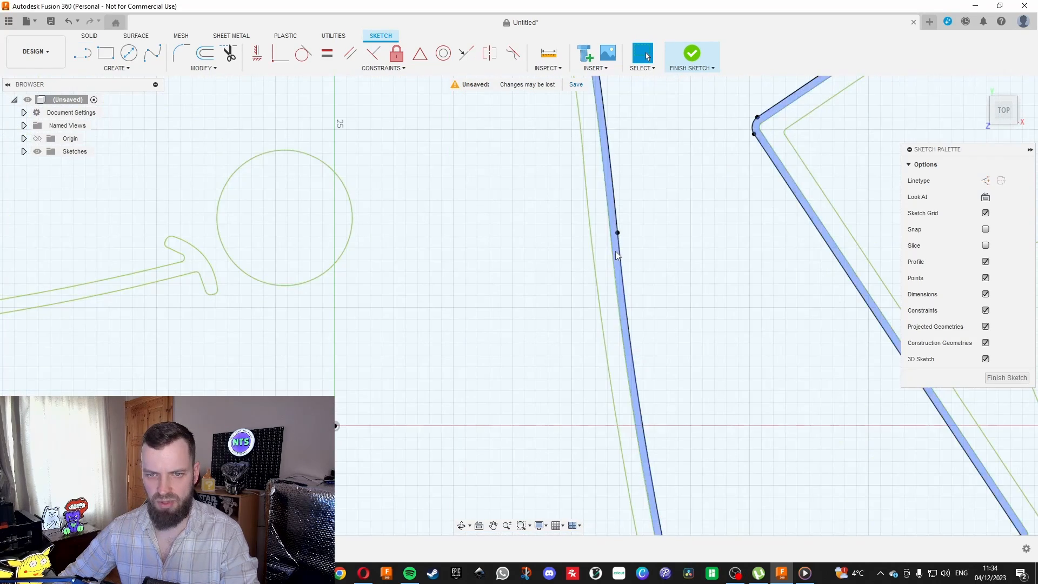
scroll(616, 254, "down", 8)
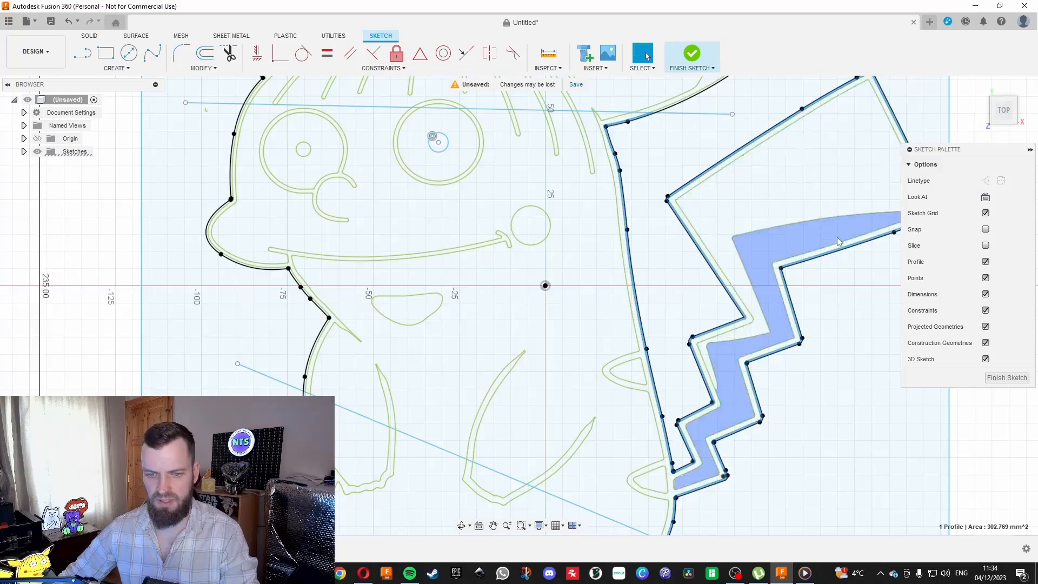
scroll(800, 294, "down", 5)
scroll(446, 241, "up", 8)
scroll(446, 241, "up", 3)
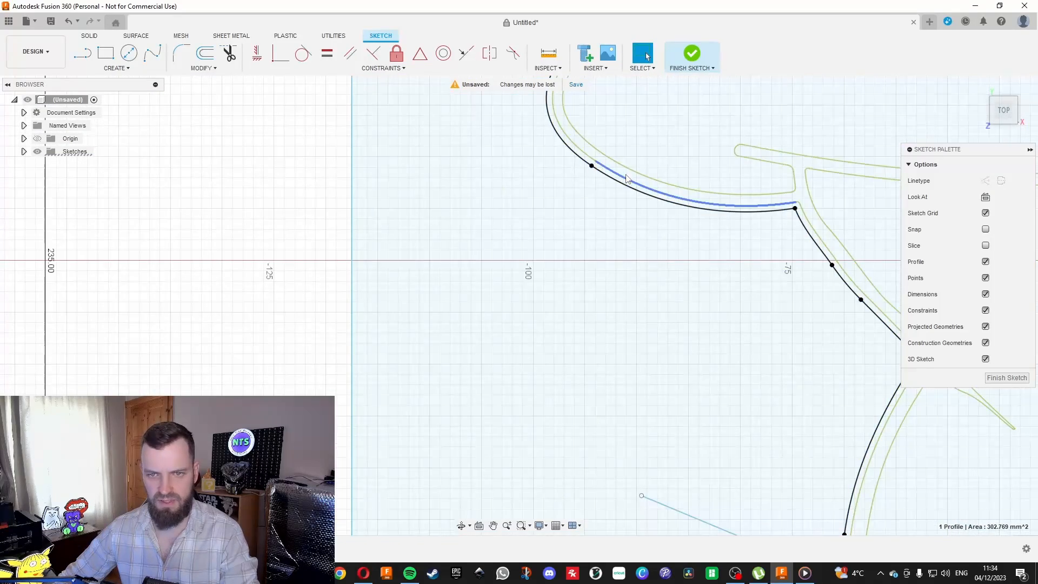
scroll(625, 185, "up", 3)
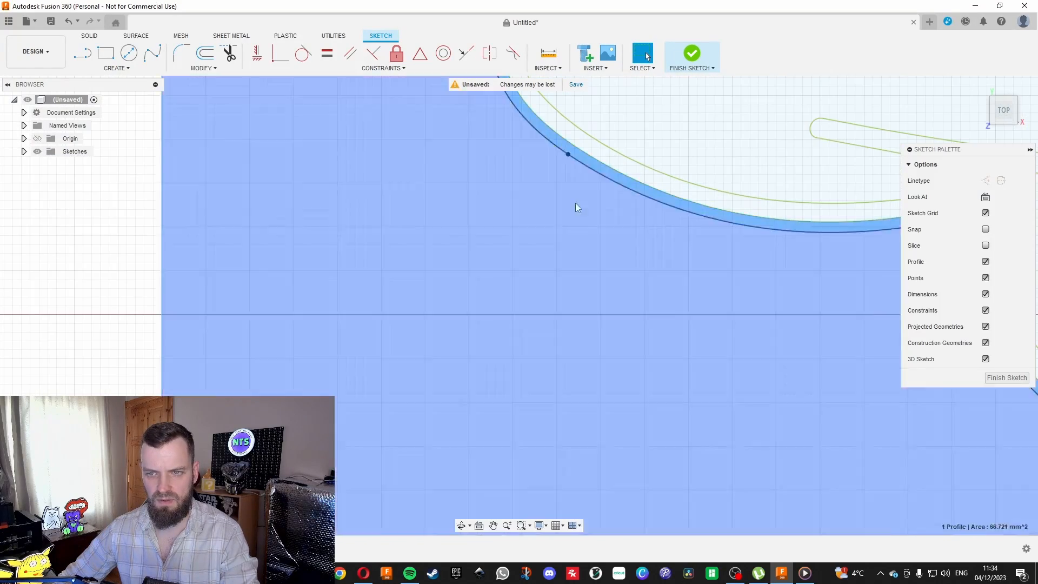
scroll(622, 184, "down", 5)
scroll(659, 153, "down", 5)
scroll(549, 263, "up", 6)
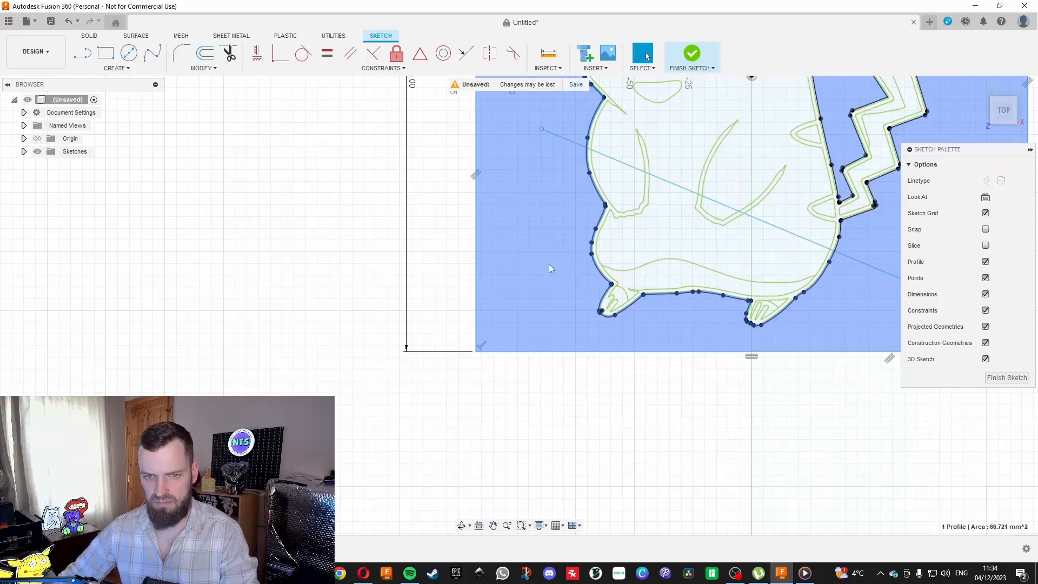
Check the narrow band between the outline and its offset beside the left hip and along the feet for separate profiles.
scroll(403, 368, "down", 5)
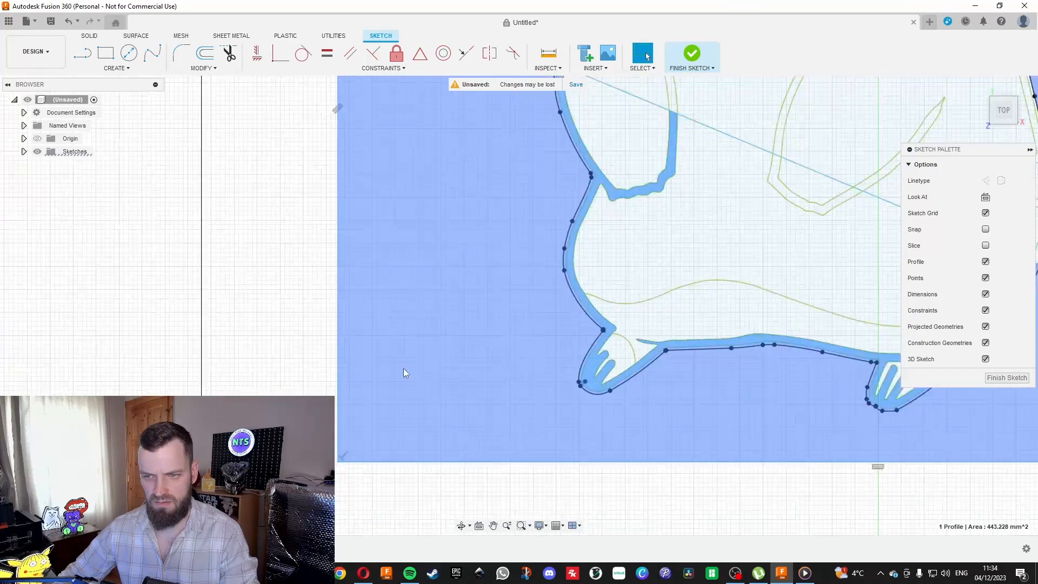
scroll(456, 329, "up", 6)
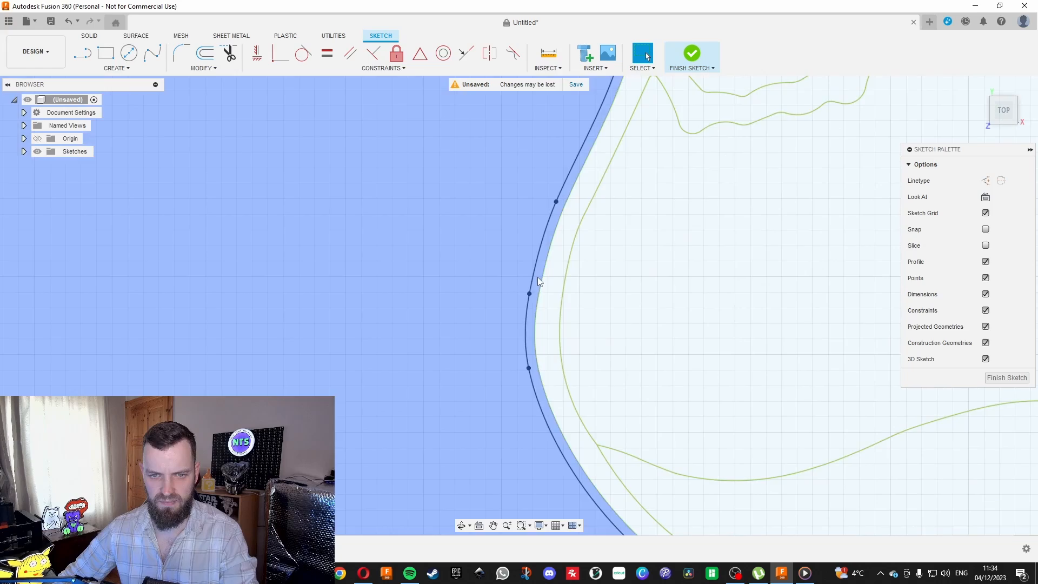
left_click(537, 277)
scroll(430, 258, "down", 5)
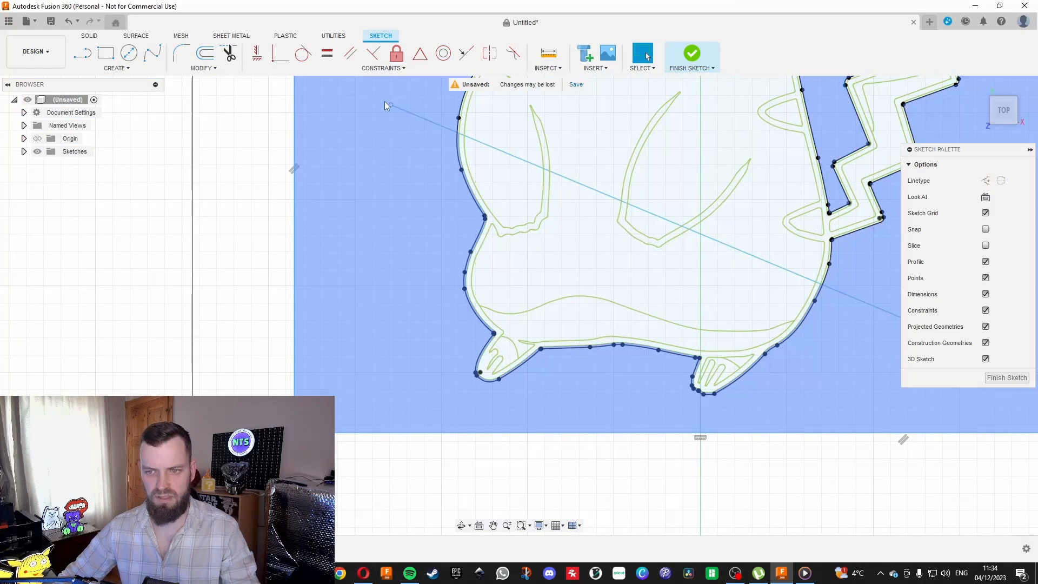
scroll(696, 387, "up", 8)
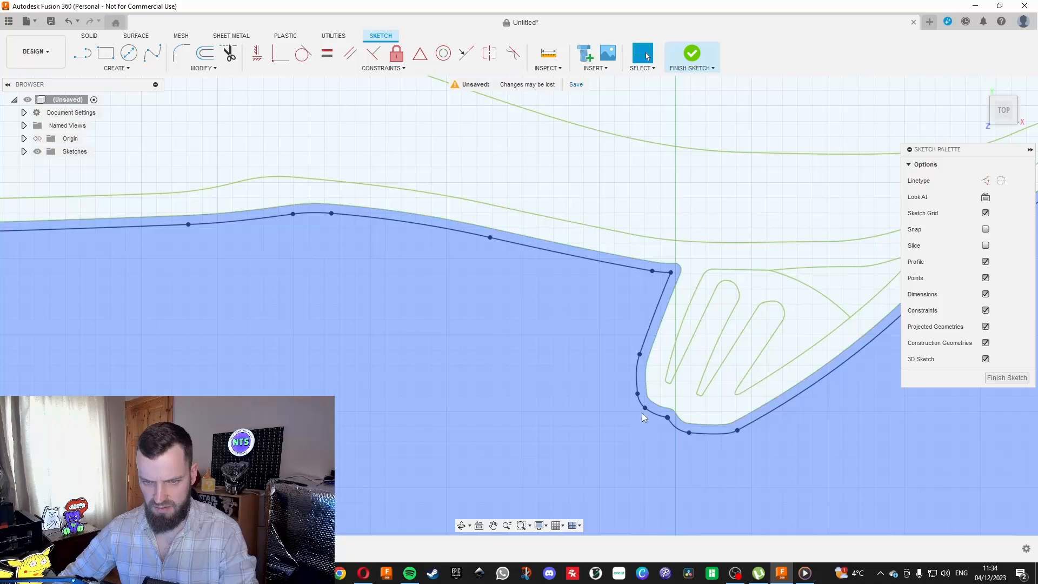
Extend the outline curve on the inner side of the right foot so it meets the neighbouring curve.
left_click(203, 68)
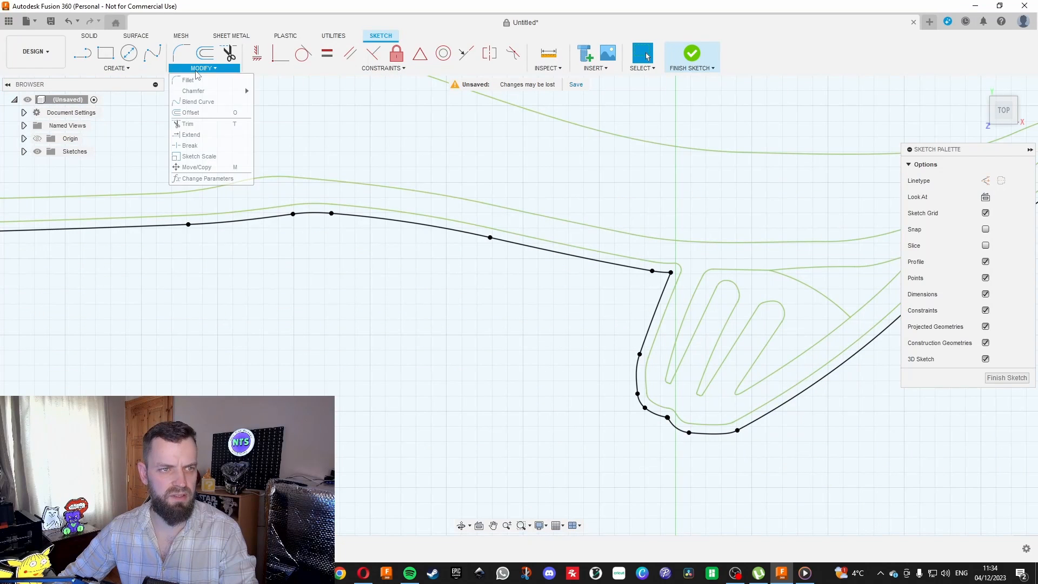
left_click(192, 137)
scroll(493, 473, "up", 3)
scroll(472, 425, "down", 3)
scroll(583, 398, "up", 3)
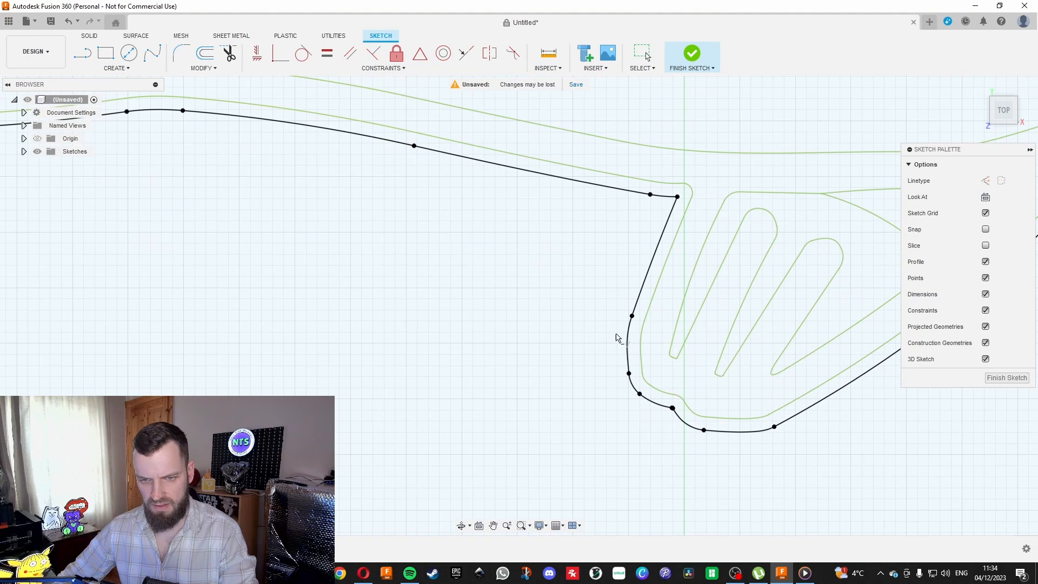
left_click(635, 311)
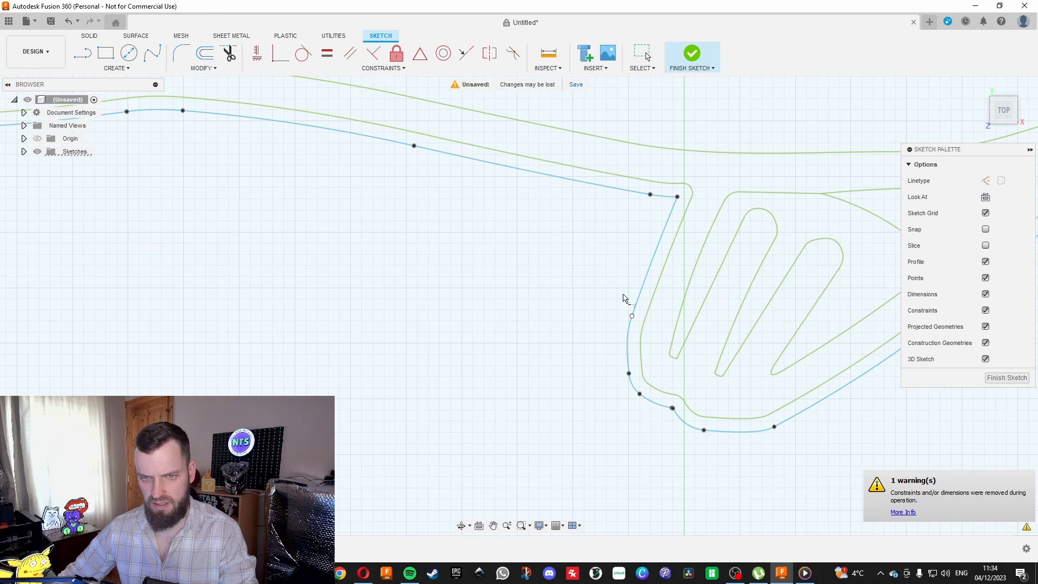
scroll(753, 375, "down", 5)
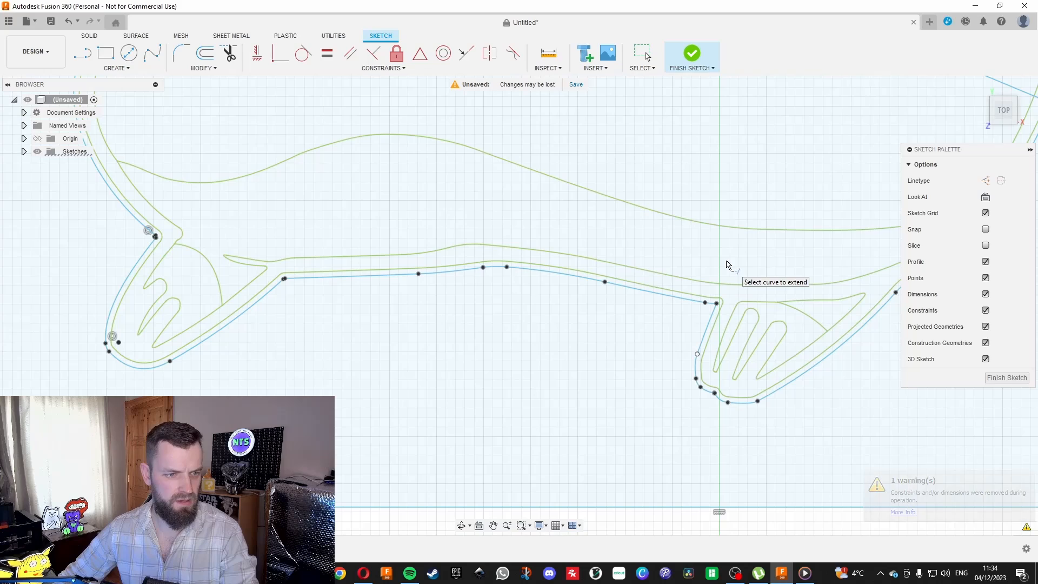
scroll(697, 355, "up", 6)
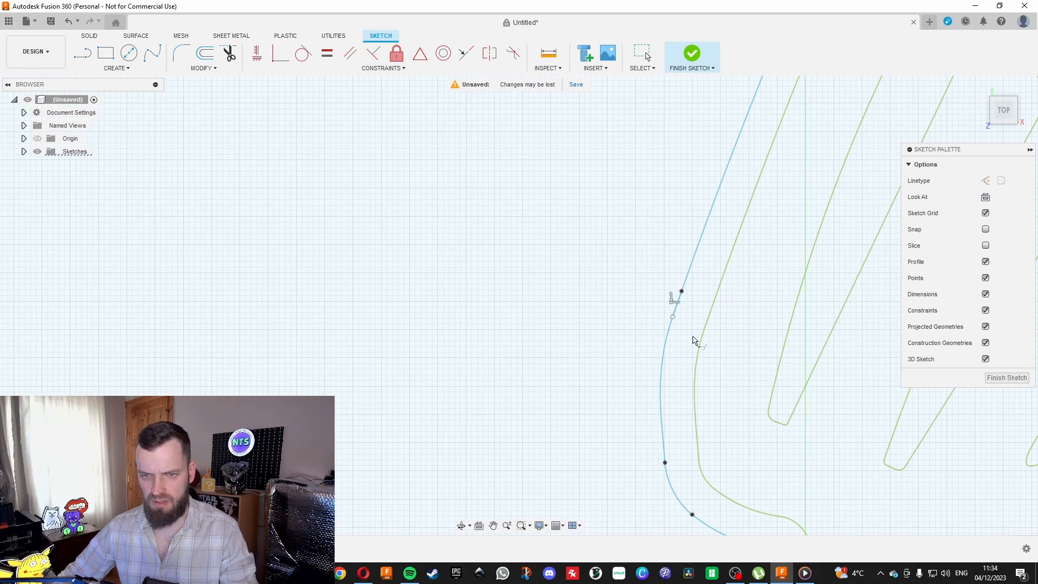
key("Escape")
Draw another line sloping down across the lower-left body, from outside the left hip to below the belly between the feet.
scroll(649, 308, "down", 6)
scroll(640, 394, "down", 4)
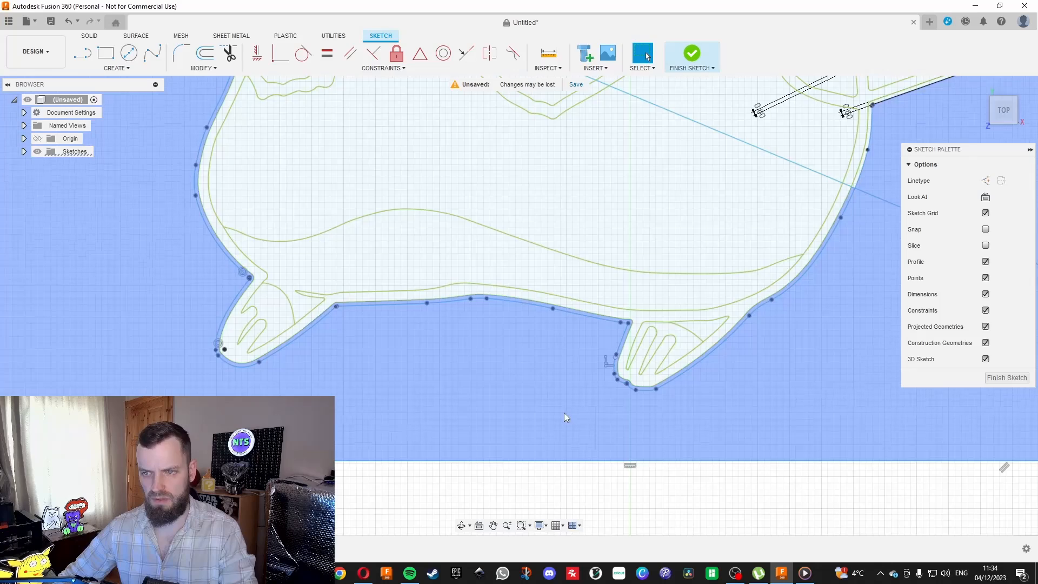
scroll(565, 415, "up", 2)
scroll(508, 373, "down", 3)
scroll(317, 198, "up", 5)
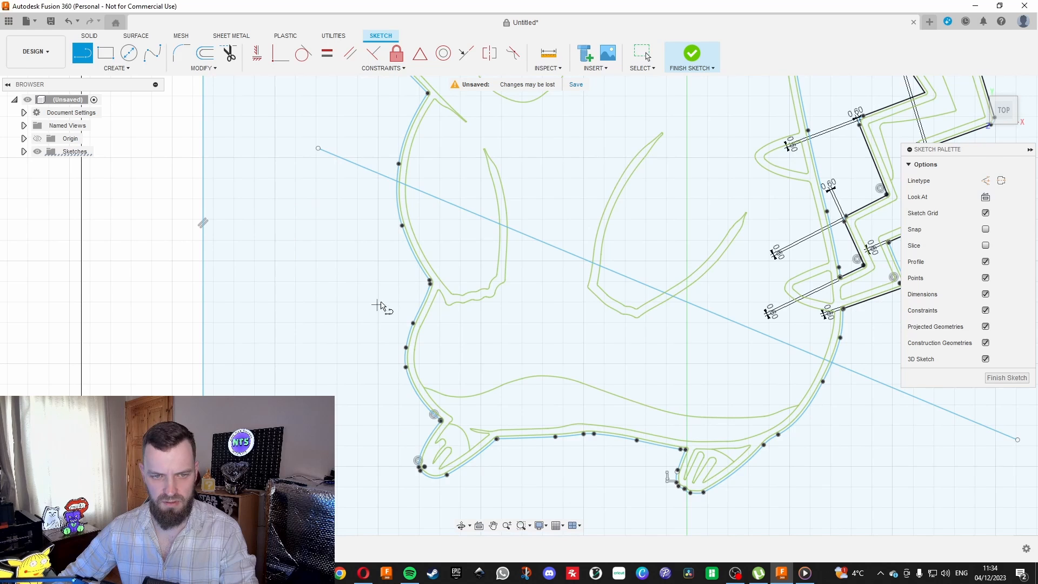
left_click(385, 287)
left_click(577, 470)
key("Escape")
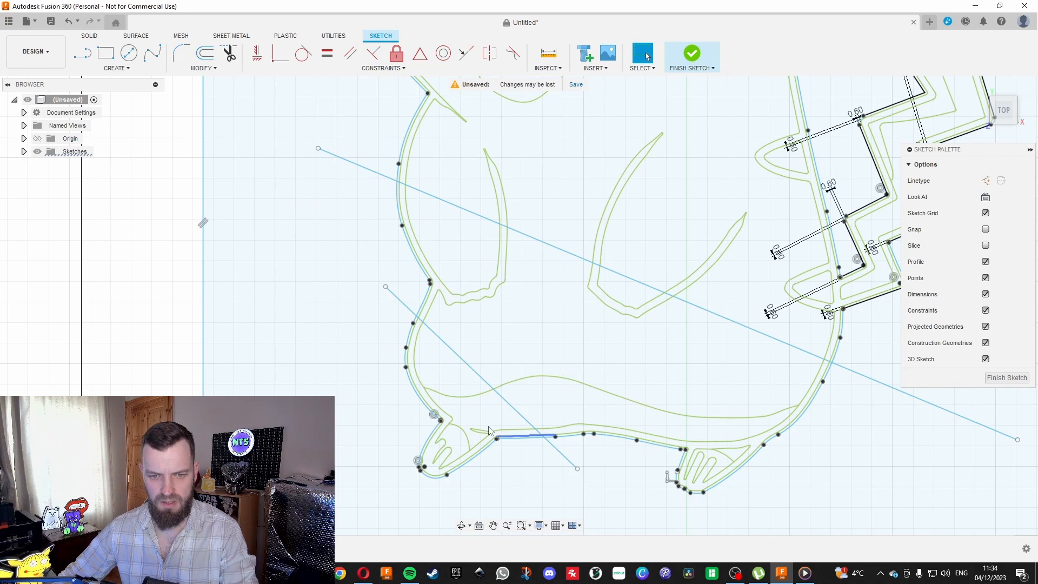
Test the band profile above the new line, and examine the outline joints from the left hip to the left foot.
scroll(416, 287, "up", 5)
scroll(458, 303, "up", 3)
left_click(459, 296)
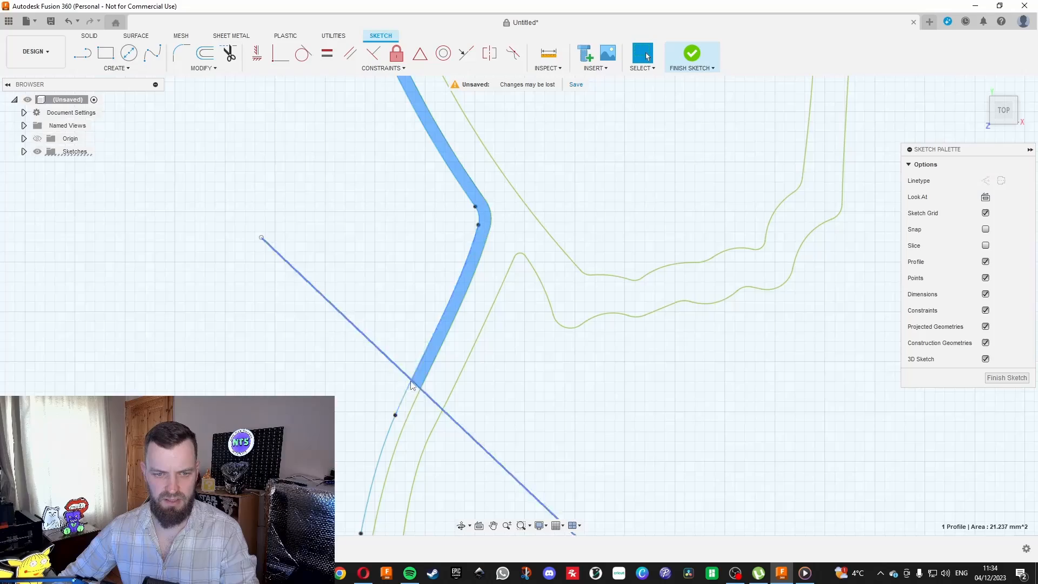
scroll(274, 203, "up", 5)
scroll(324, 270, "down", 8)
scroll(400, 333, "up", 6)
scroll(400, 332, "up", 1)
scroll(674, 365, "down", 3)
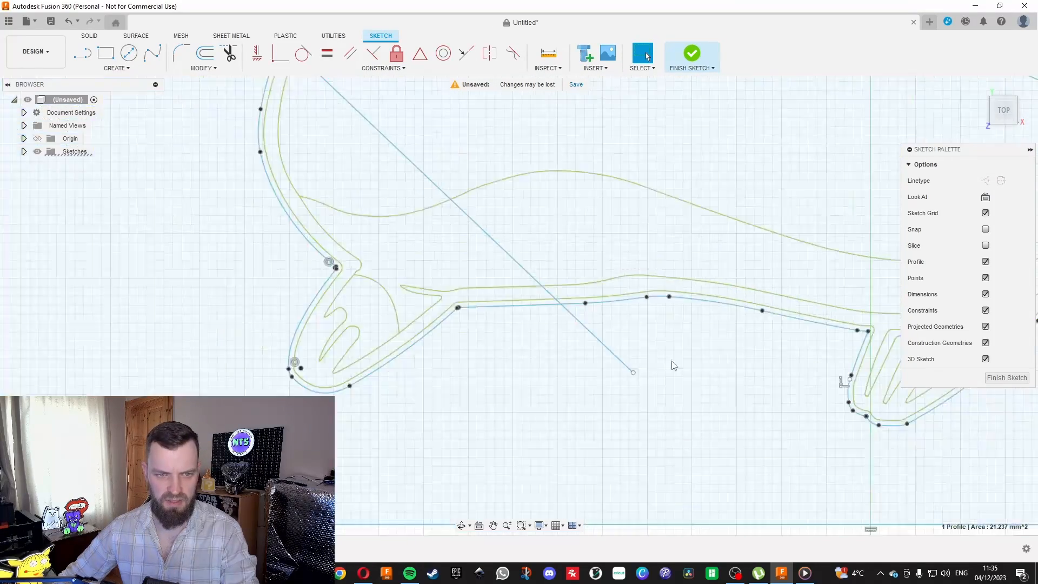
scroll(674, 366, "down", 1)
scroll(327, 375, "up", 2)
scroll(343, 238, "up", 4)
scroll(424, 273, "up", 3)
scroll(424, 273, "down", 2)
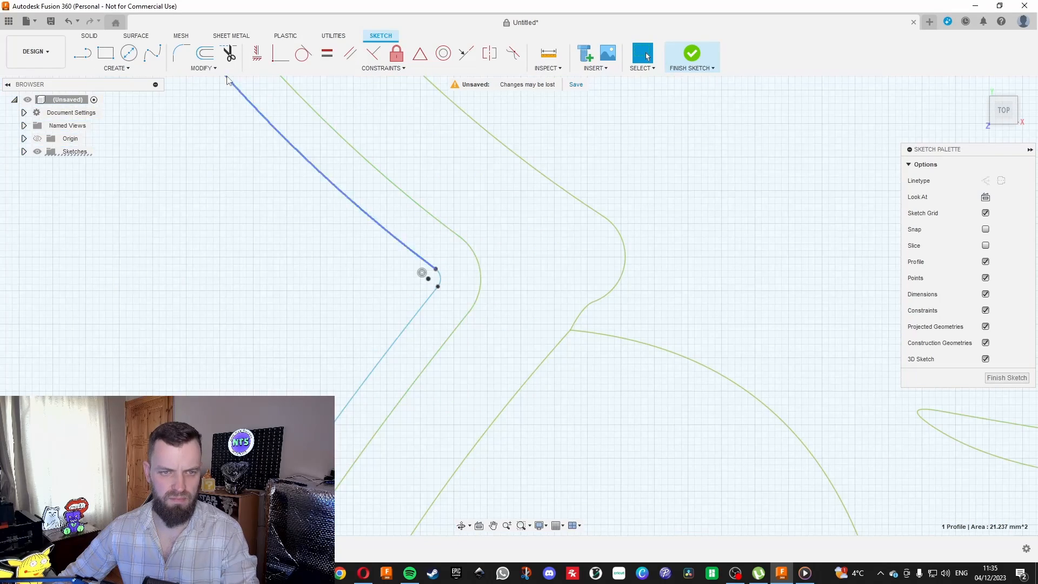
scroll(291, 186, "down", 2)
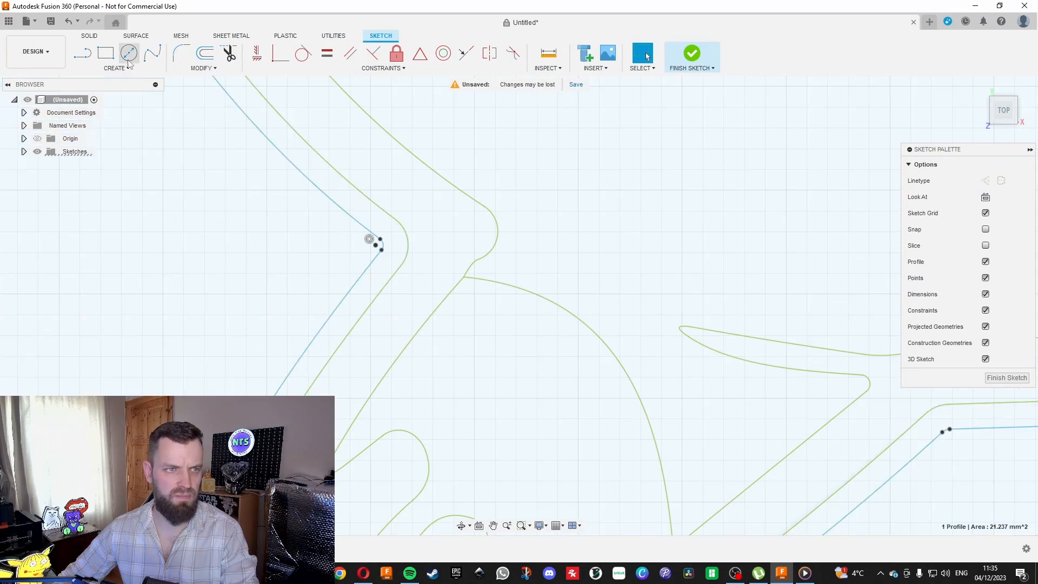
Draw a line about 24.4 mm long sloping down about 33.3° across the left foot.
left_click(82, 54)
scroll(241, 225, "down", 3)
left_click(226, 234)
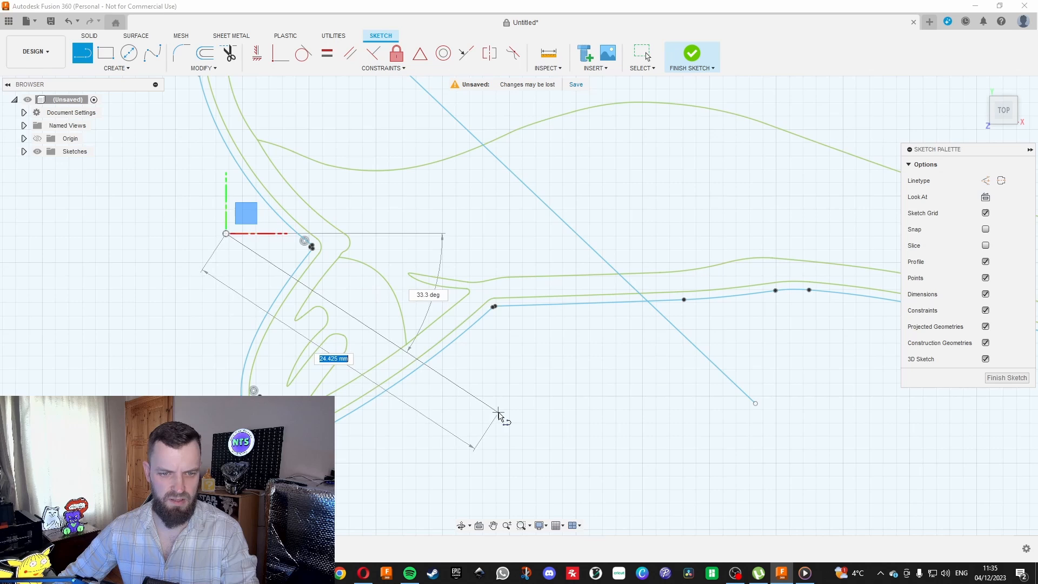
left_click(498, 415)
key("Escape")
Extend the outline curves at their joints along the left hip above the left foot.
scroll(429, 343, "up", 3)
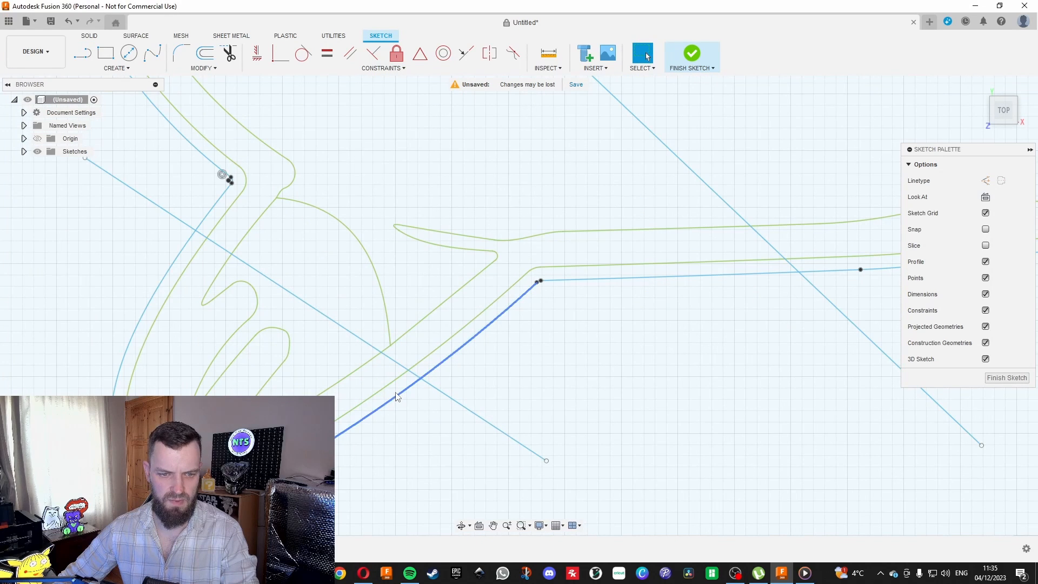
scroll(473, 481, "down", 5)
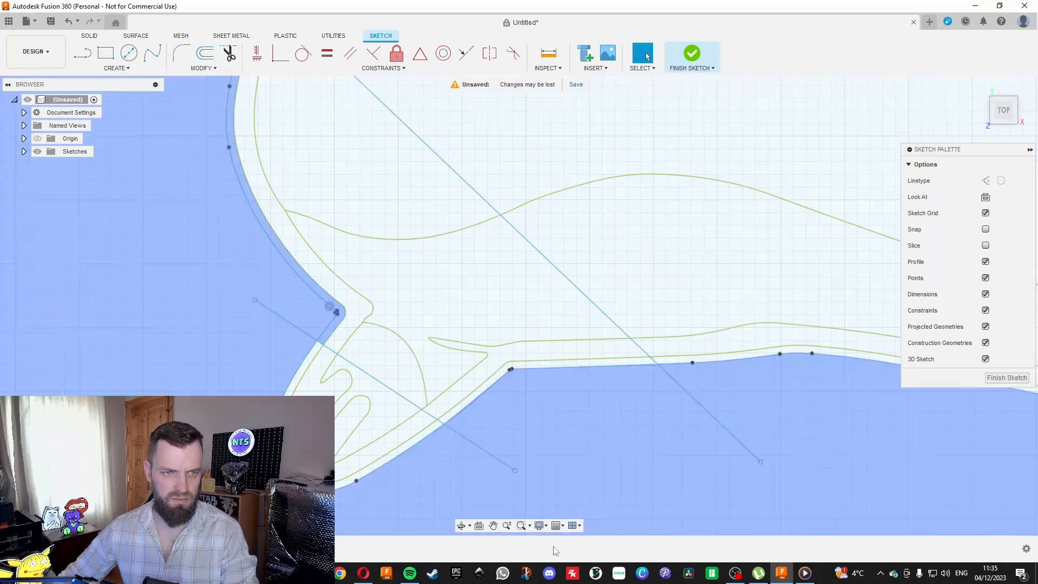
scroll(280, 257, "up", 2)
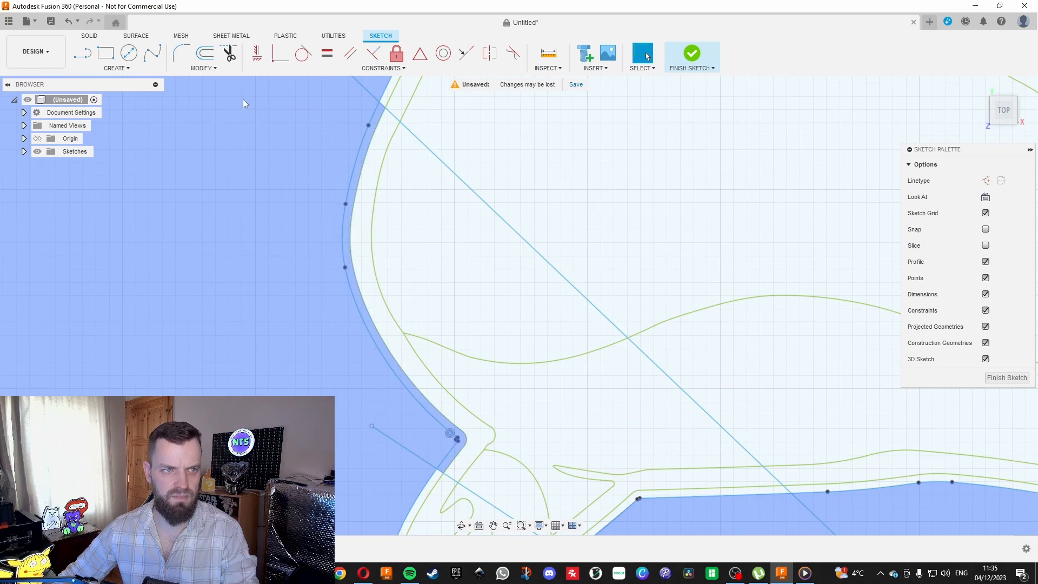
left_click(203, 68)
left_click(190, 137)
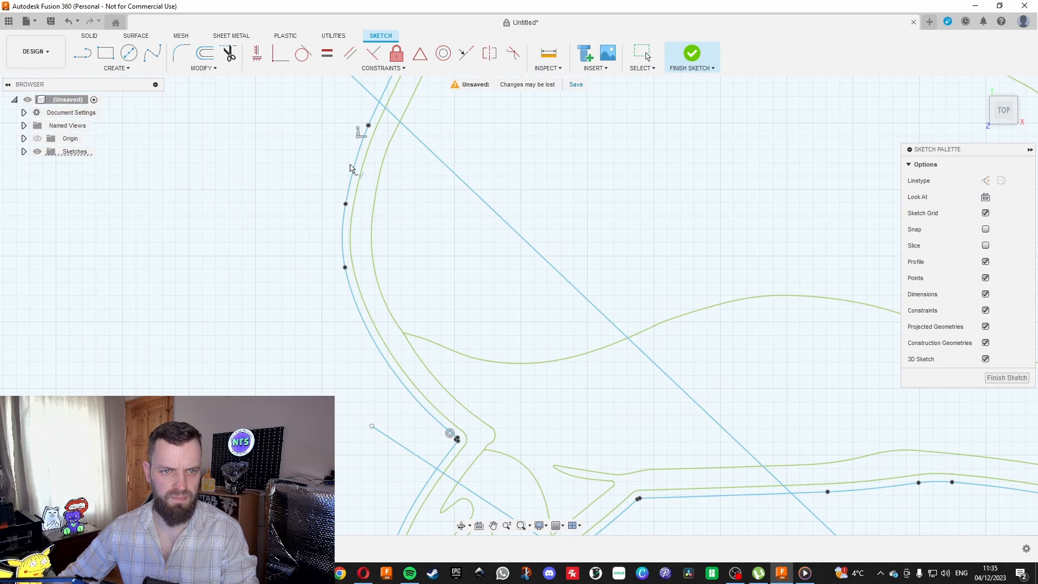
left_click(350, 196)
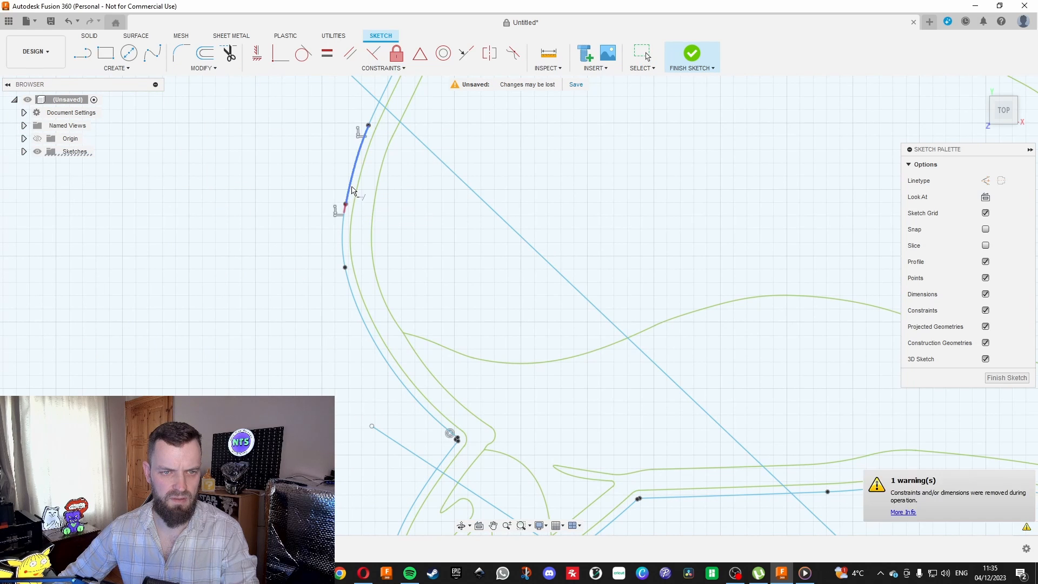
left_click(349, 283)
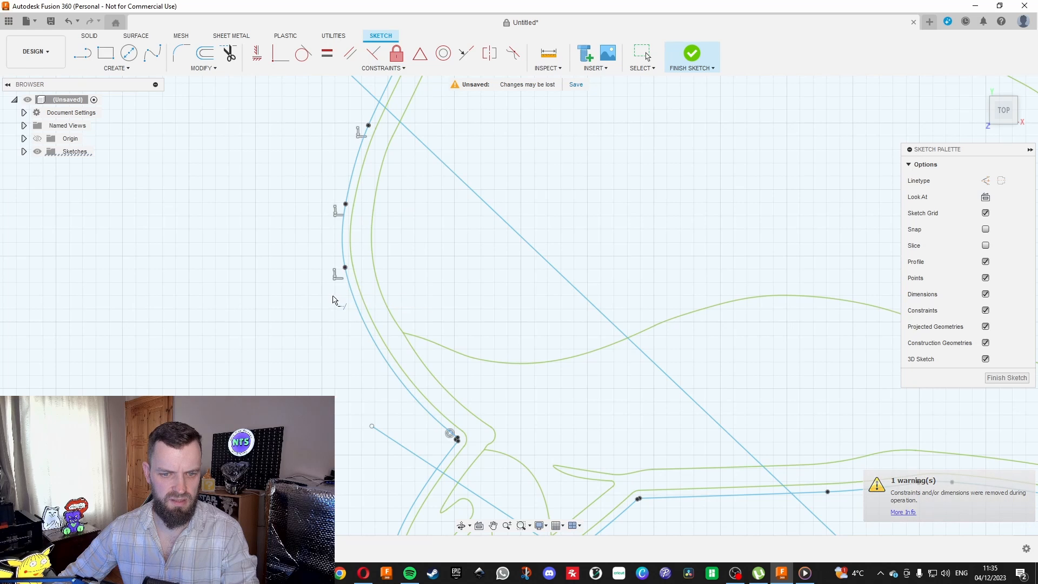
key("Escape")
Extend the outline curve into the small arc at the corner between the left hip and foot.
scroll(354, 297, "up", 2)
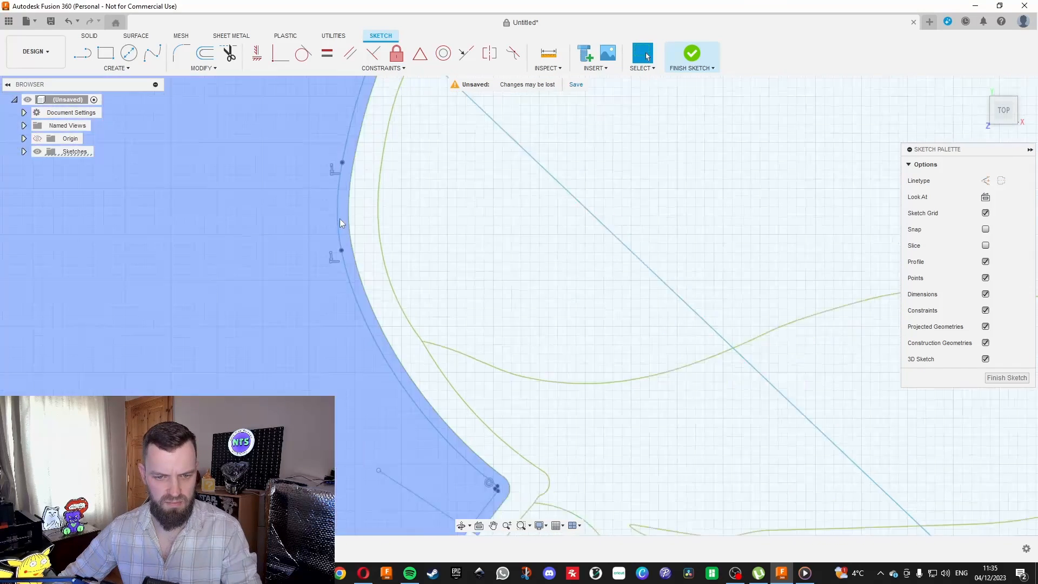
scroll(344, 224, "down", 3)
left_click(203, 68)
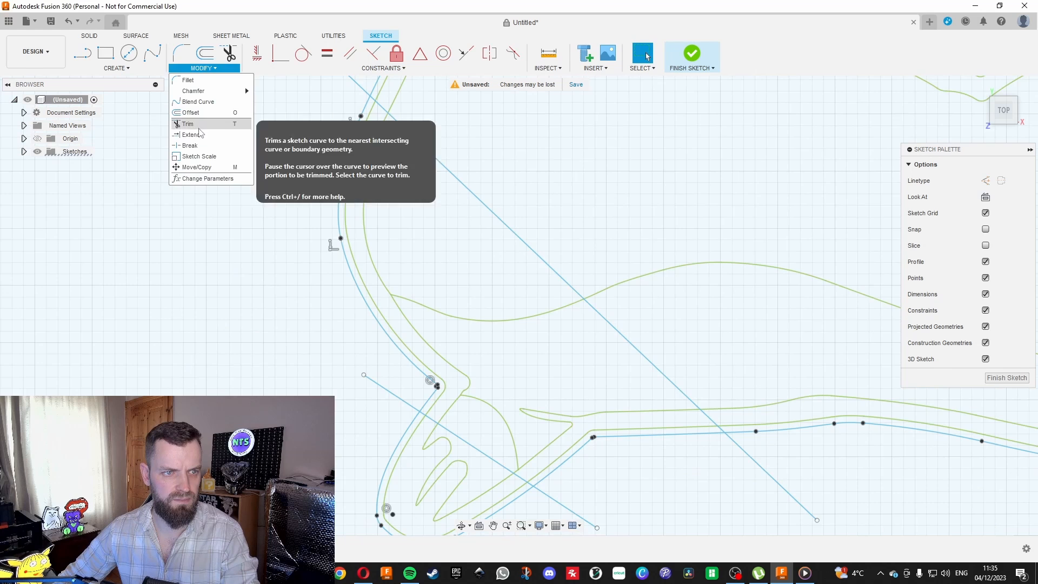
left_click(187, 128)
scroll(434, 445, "up", 3)
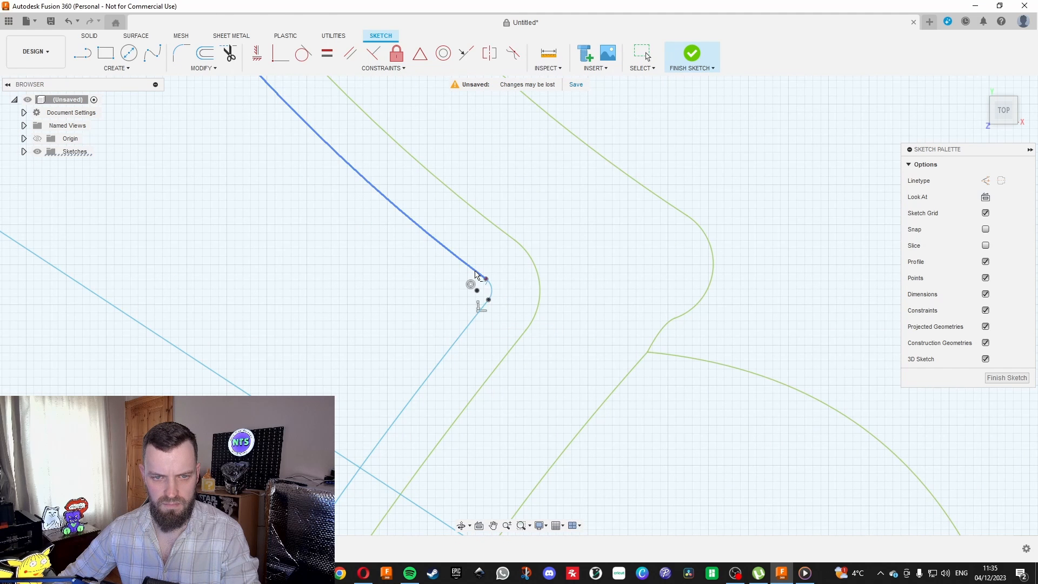
left_click(475, 272)
key("Escape")
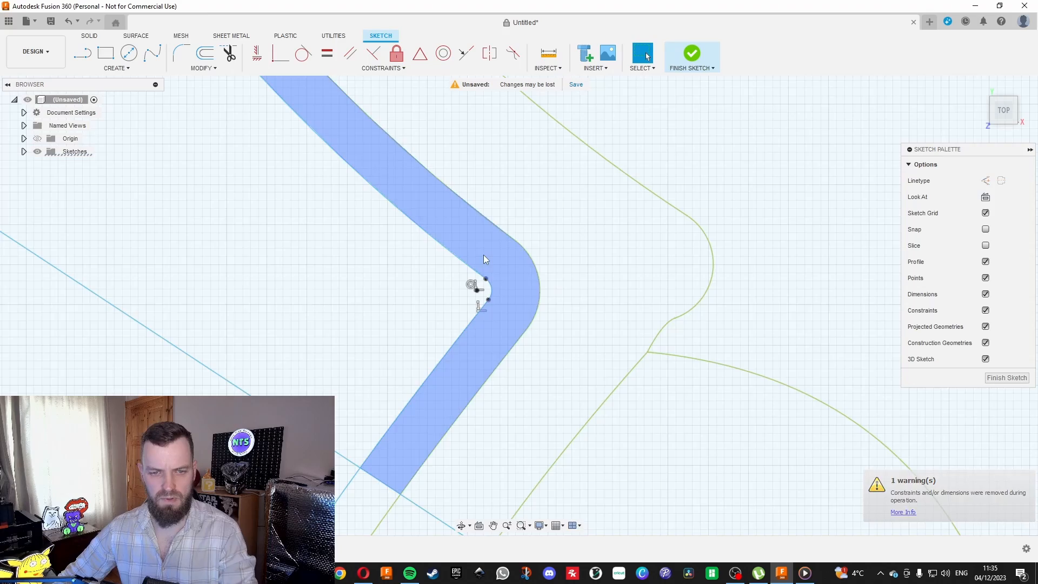
Select the band profile around the left hip and foot corner to check how far it reaches between the two lines.
left_click(482, 259)
scroll(479, 269, "down", 3)
scroll(447, 249, "down", 6)
scroll(527, 373, "down", 2)
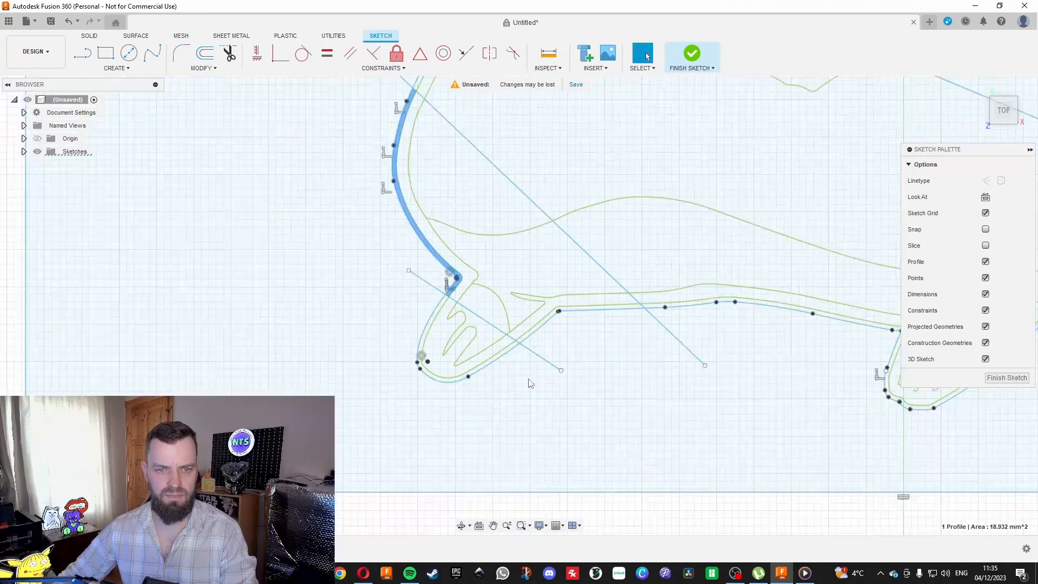
scroll(481, 302, "up", 6)
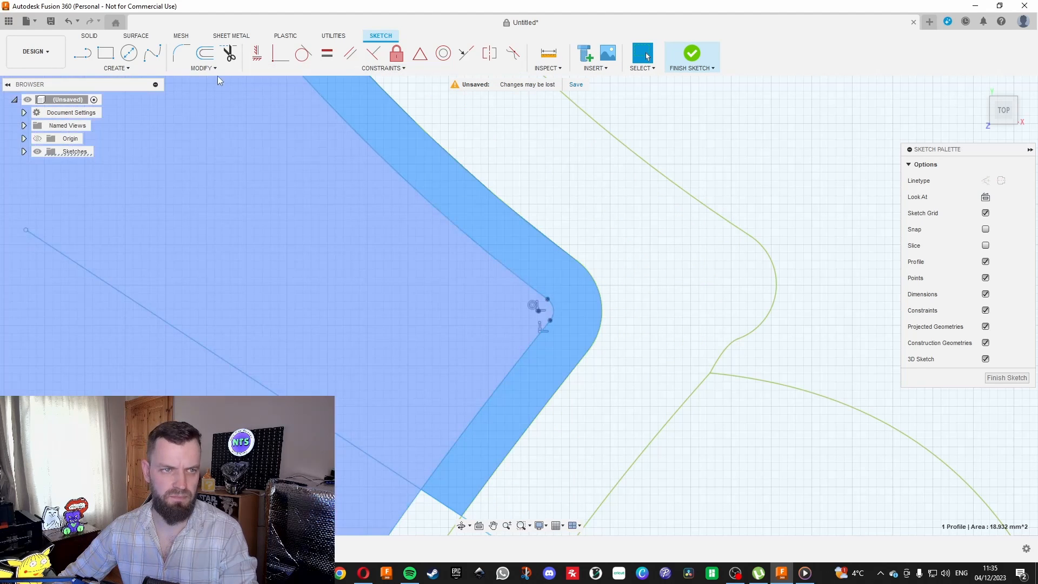
left_click(208, 69)
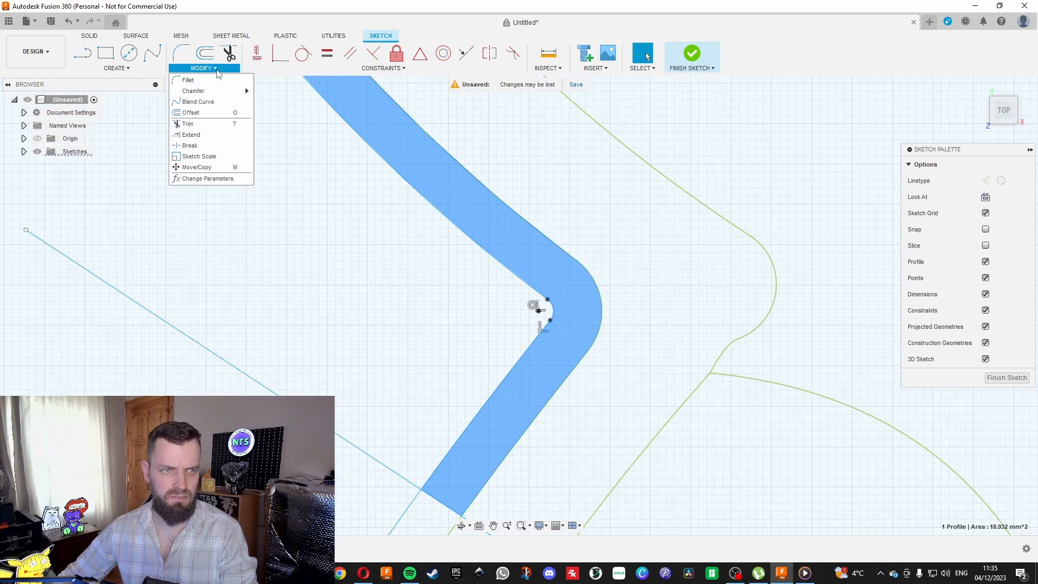
left_click(207, 134)
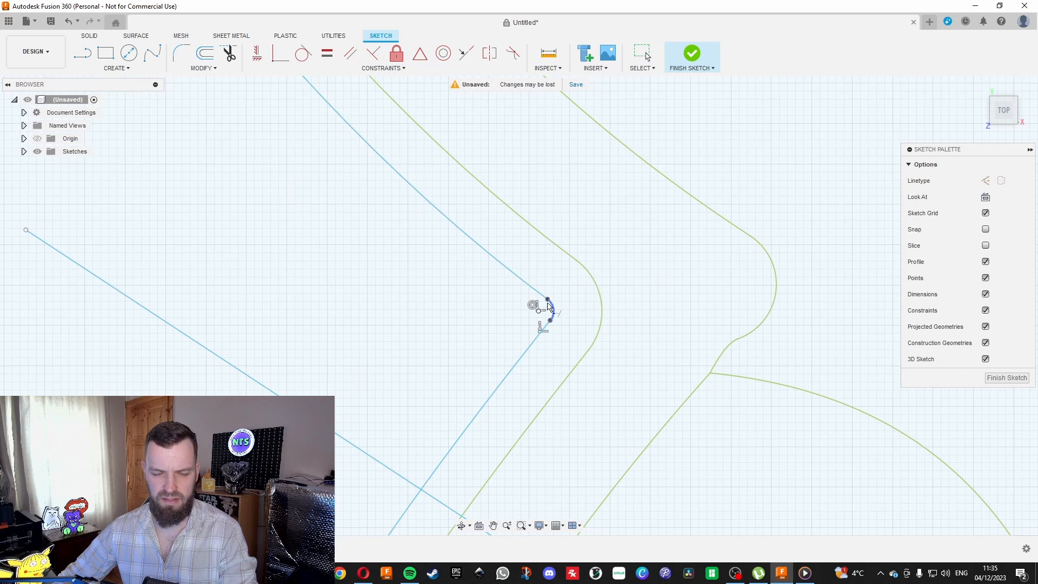
scroll(548, 307, "up", 3)
scroll(542, 343, "down", 6)
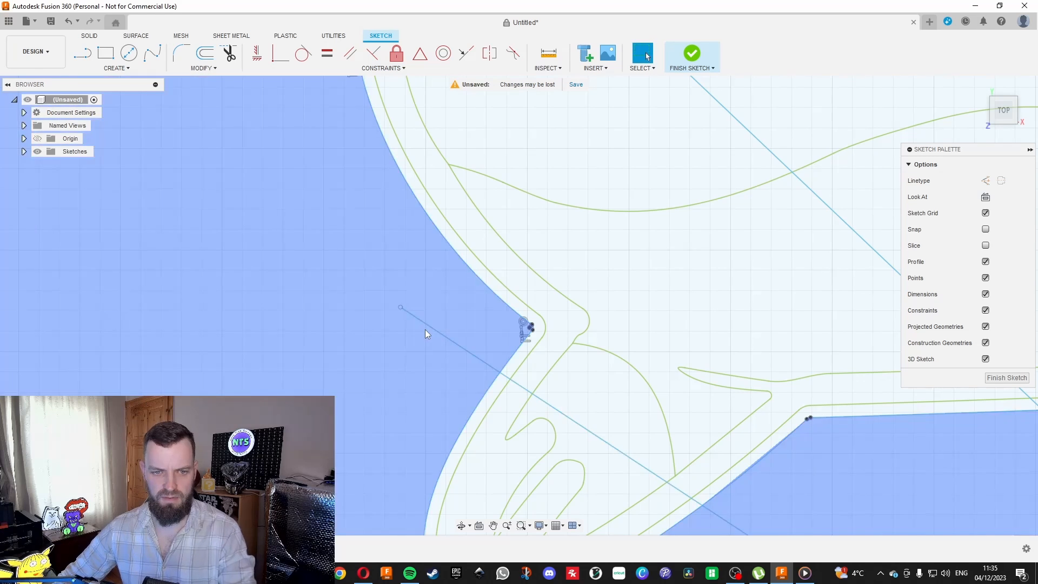
key("Escape")
Delete the two straight helper lines that cross the left foot and the lower belly.
left_click(427, 326)
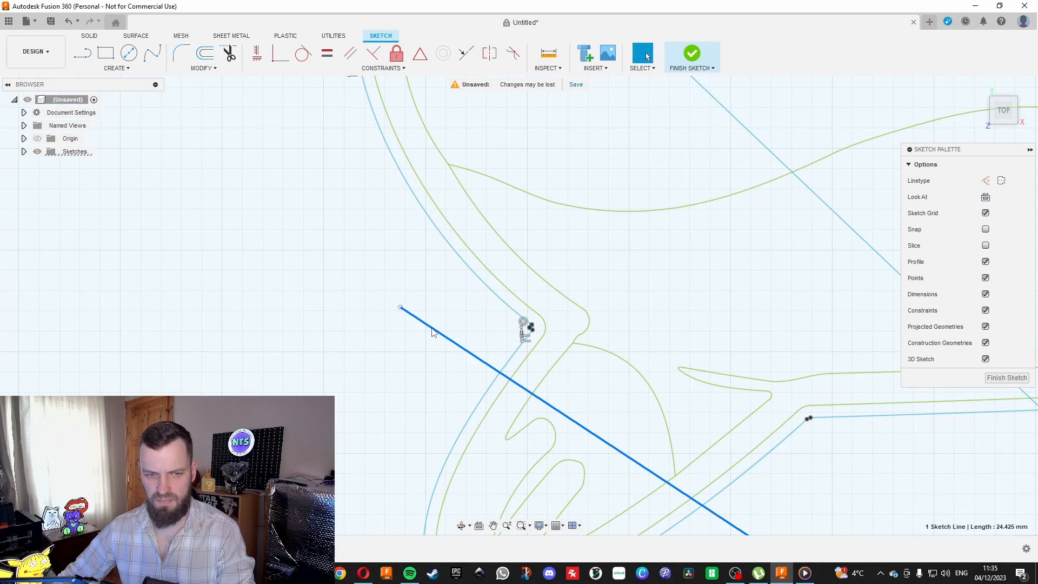
scroll(432, 328, "down", 4)
key("Delete")
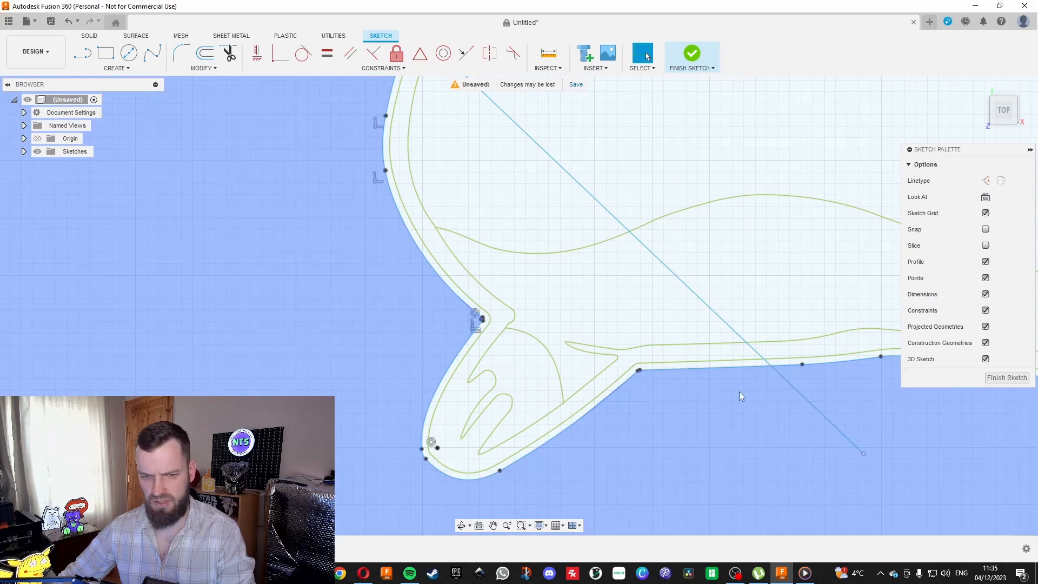
left_click(782, 376)
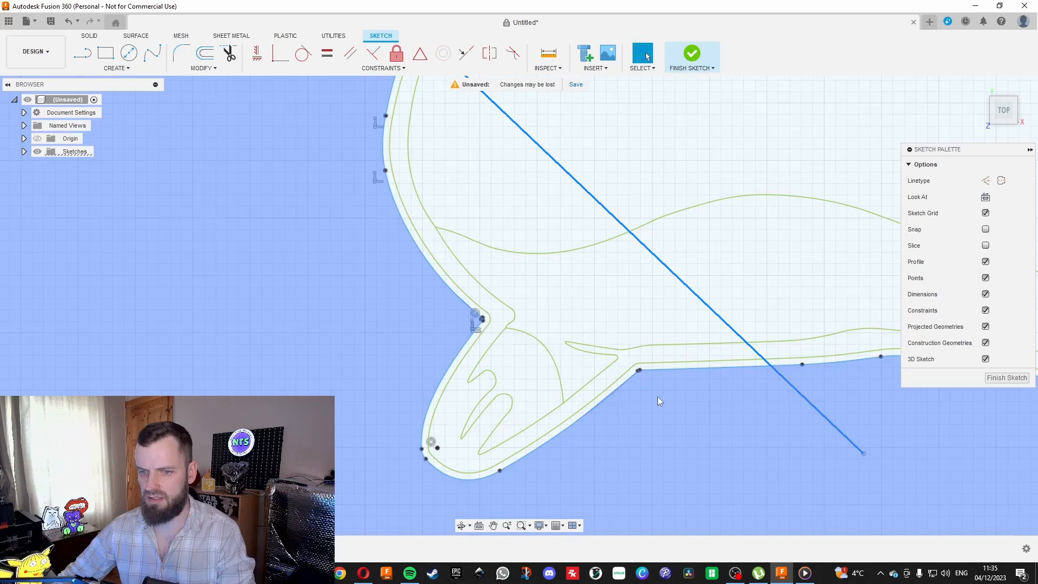
key("Delete")
Delete the remaining straight helper lines that cross the body and the head at eye level.
scroll(625, 400, "down", 5)
left_click(647, 233)
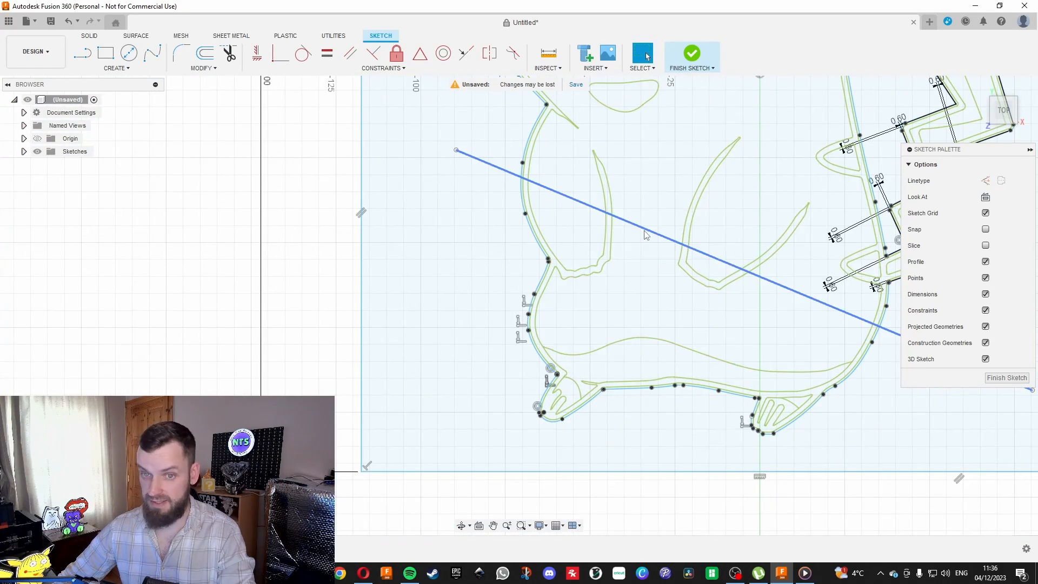
key("Delete")
scroll(502, 402, "down", 4)
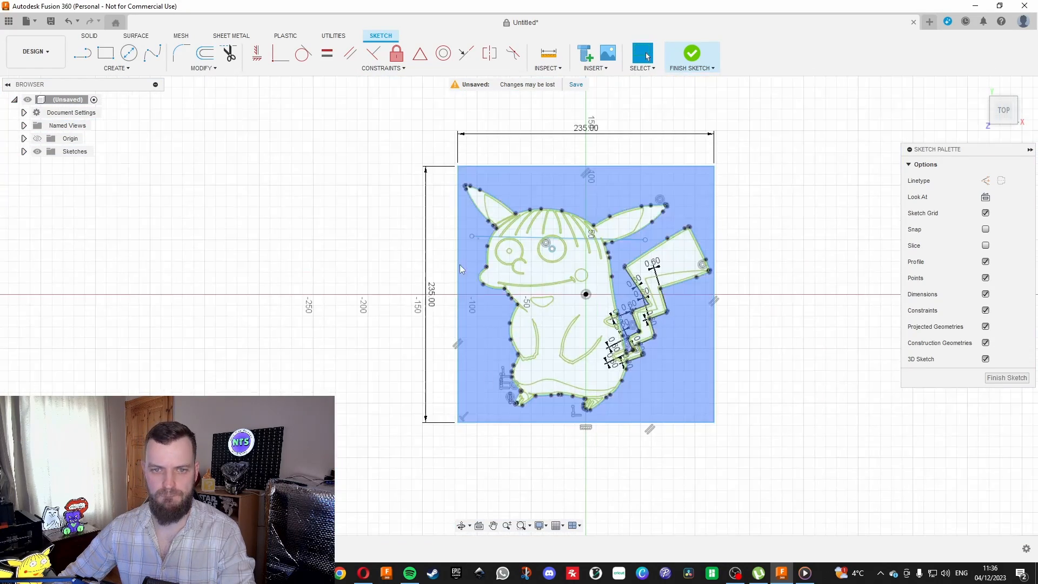
scroll(482, 231, "up", 6)
left_click(465, 306)
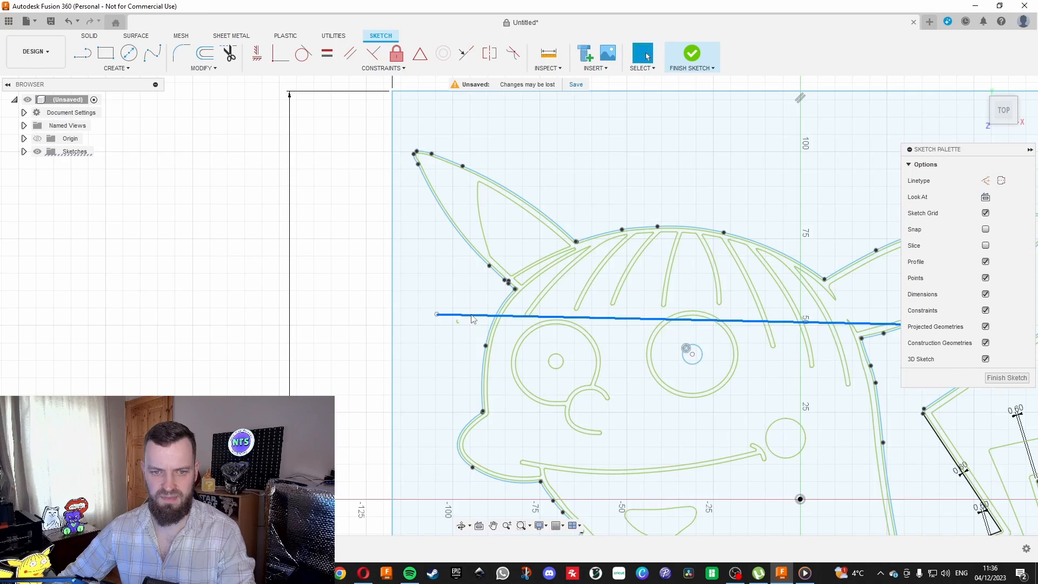
key("Delete")
scroll(467, 306, "down", 2)
Extrude the thin band profile between the character's outline and its offset 15 mm as a new body.
scroll(467, 162, "up", 6)
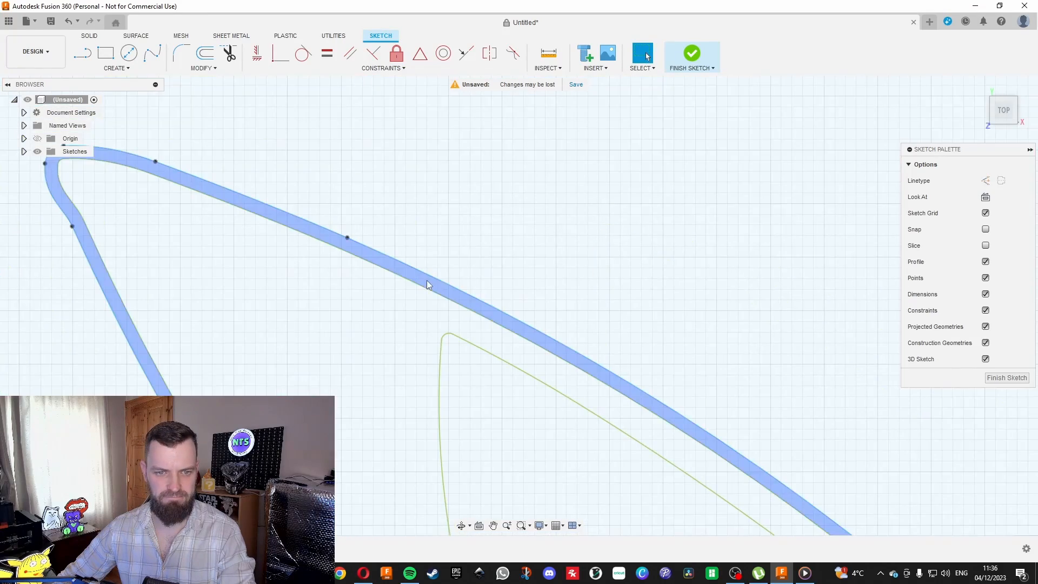
left_click(426, 283)
scroll(420, 268, "down", 5)
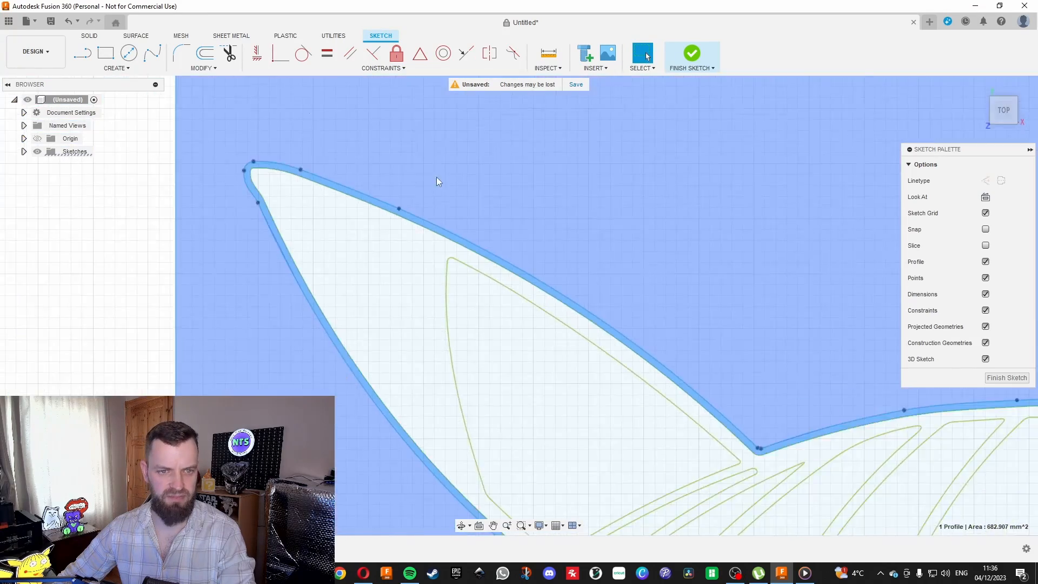
scroll(396, 154, "down", 5)
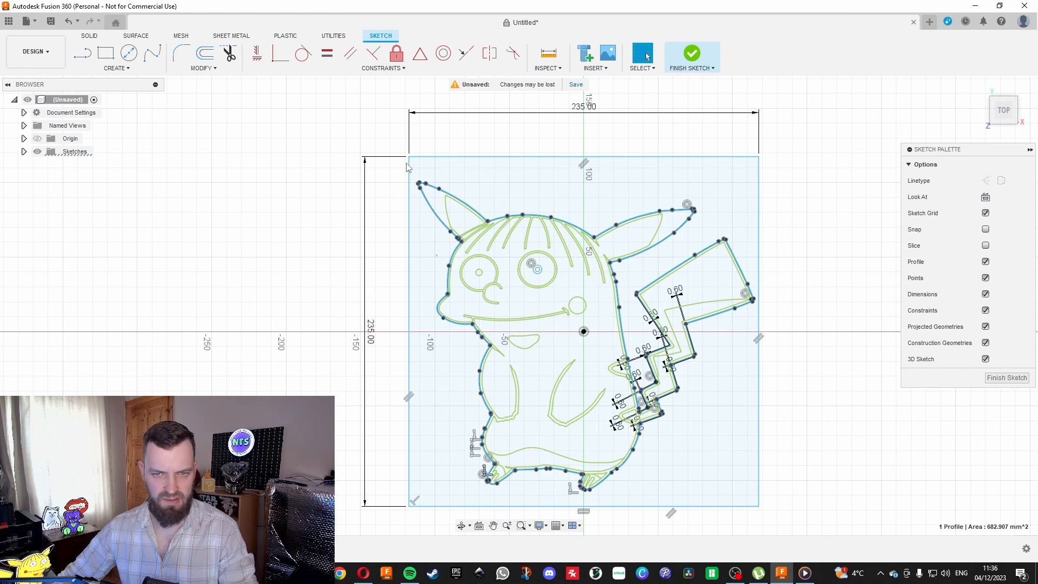
key("e")
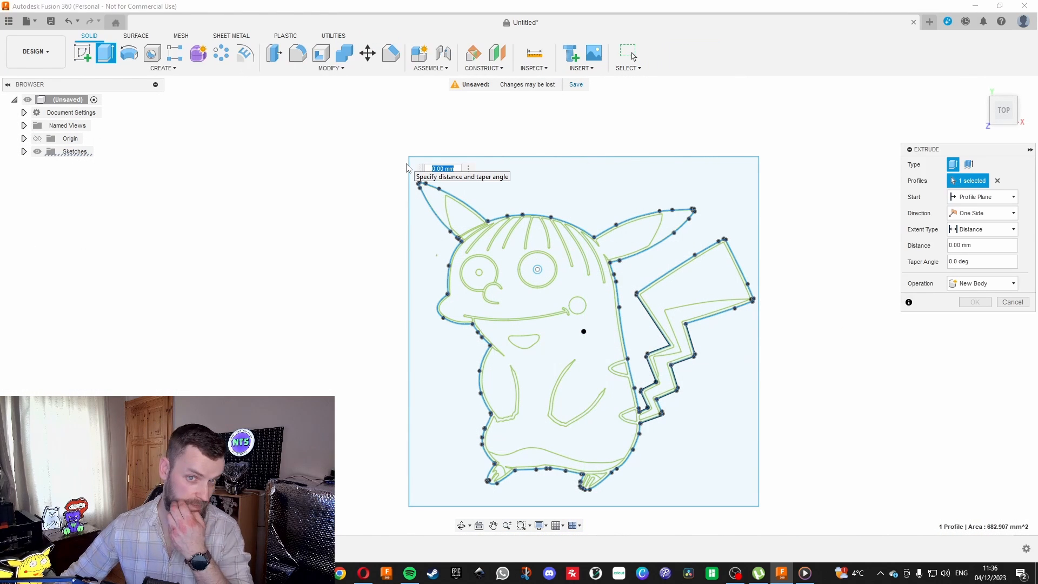
type("15")
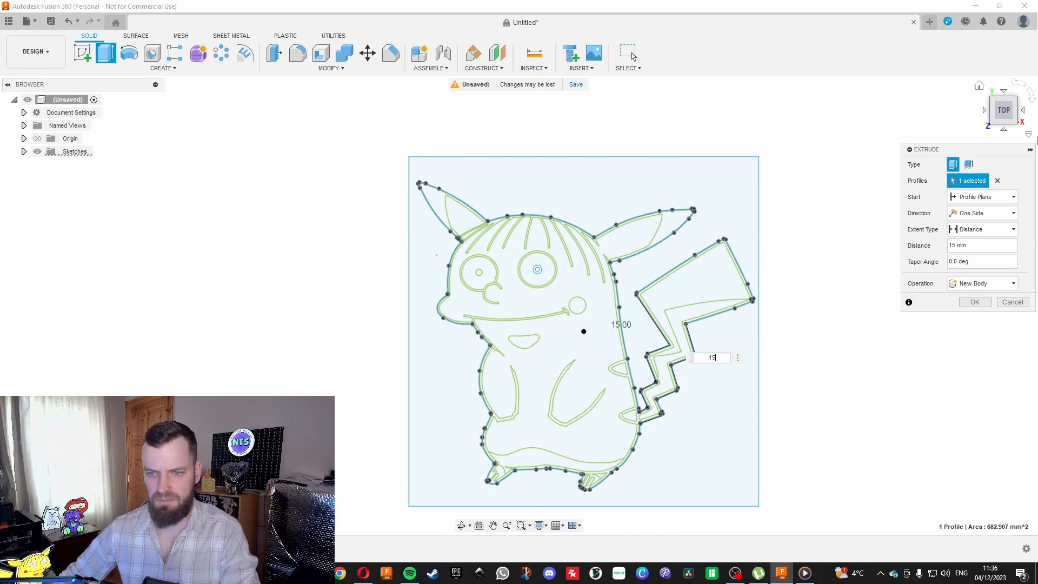
mouse_move(1004, 125)
left_mouse_down()
mouse_move(1012, 82)
mouse_move(1003, 115)
mouse_move(998, 92)
mouse_move(994, 104)
mouse_move(1010, 114)
left_mouse_up()
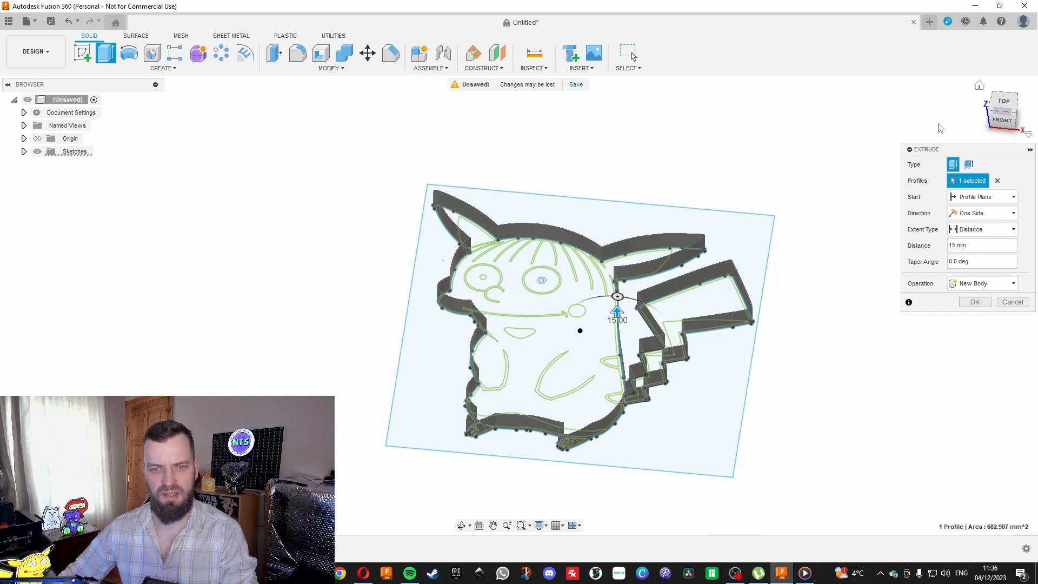
key("Return")
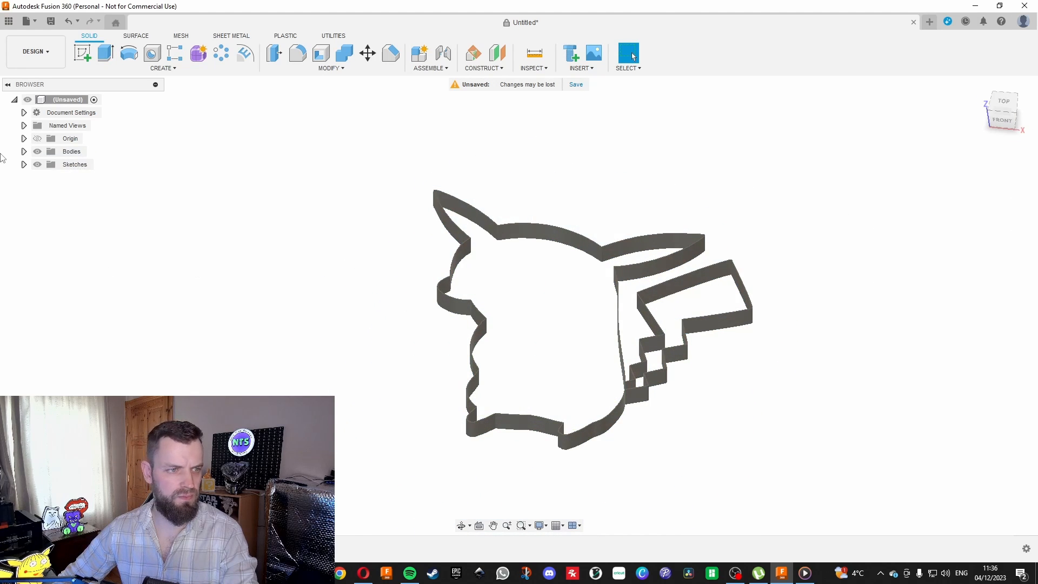
Make Sketch1 visible again and look at the model from the top.
left_click(24, 165)
left_click(47, 177)
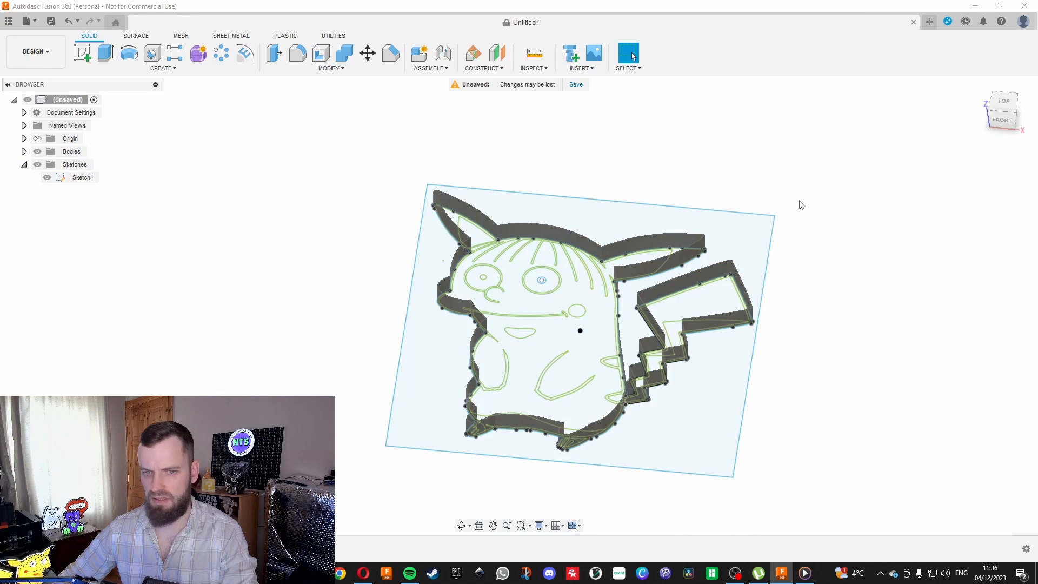
left_click(1001, 100)
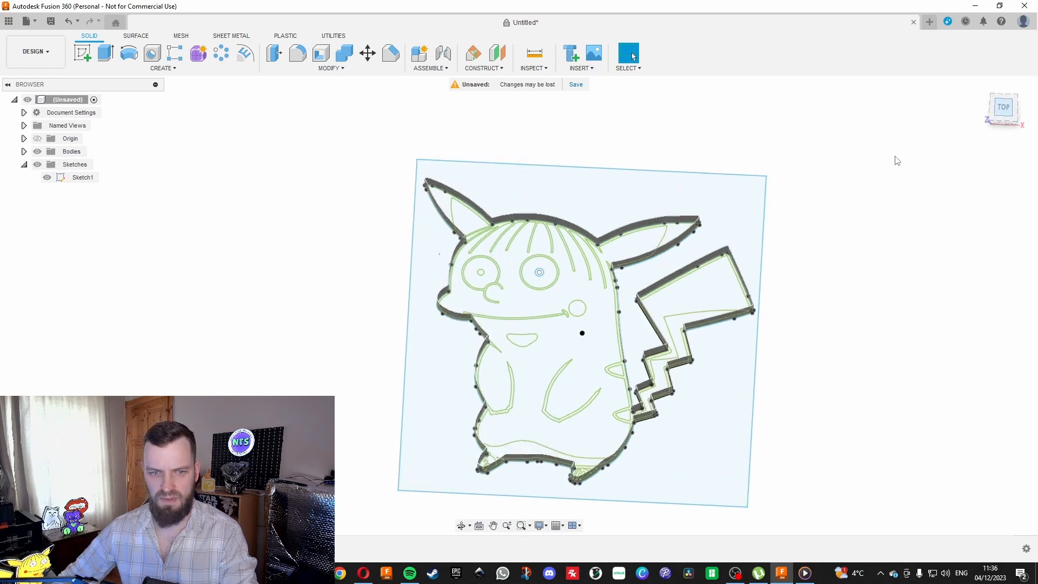
Convert the extruded outline body into a component and rename it rim.
right_click(58, 156)
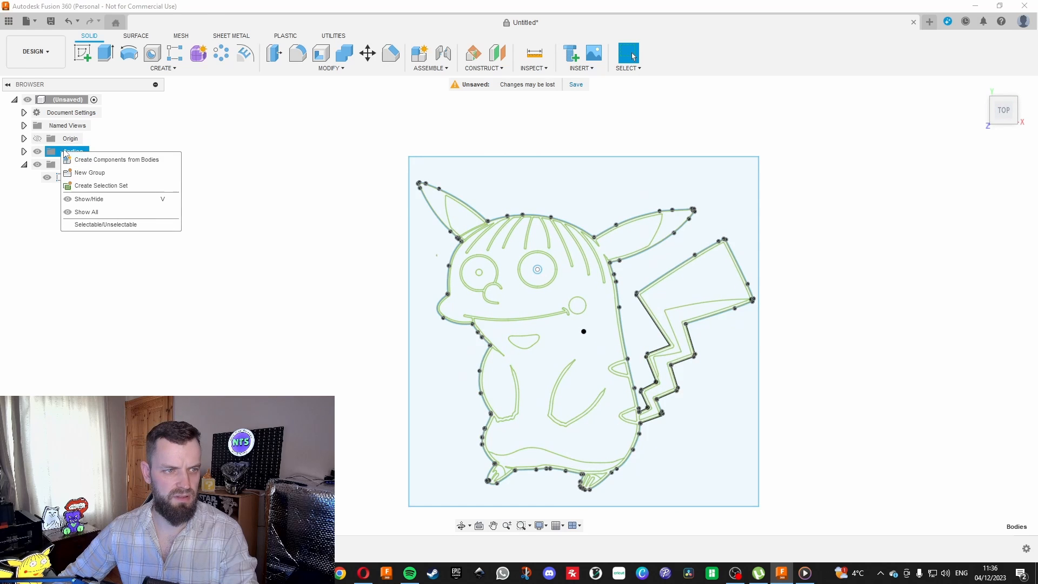
left_click(99, 160)
left_click(71, 182)
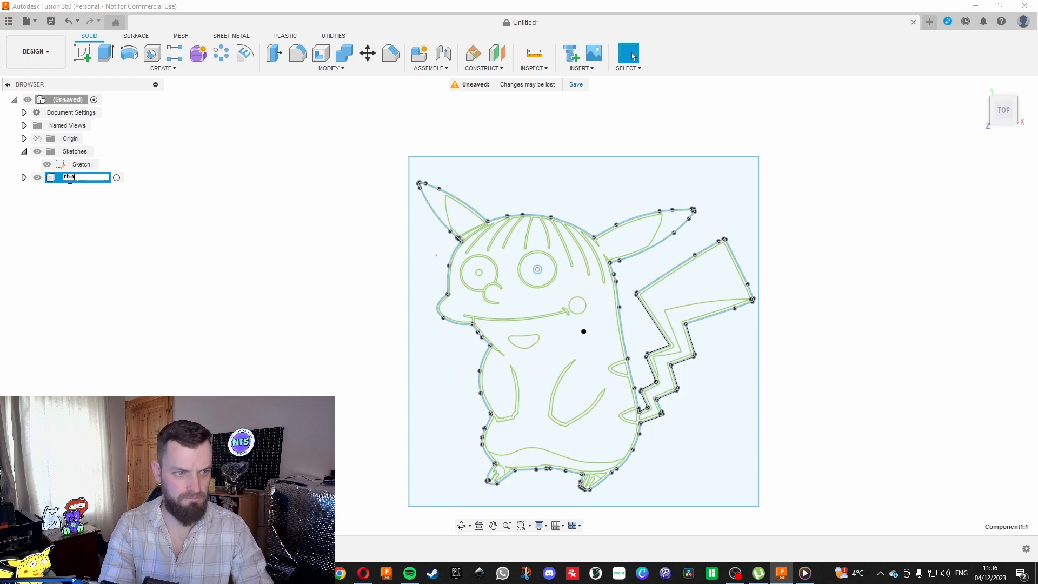
type("rim")
key("Return")
left_click(86, 241)
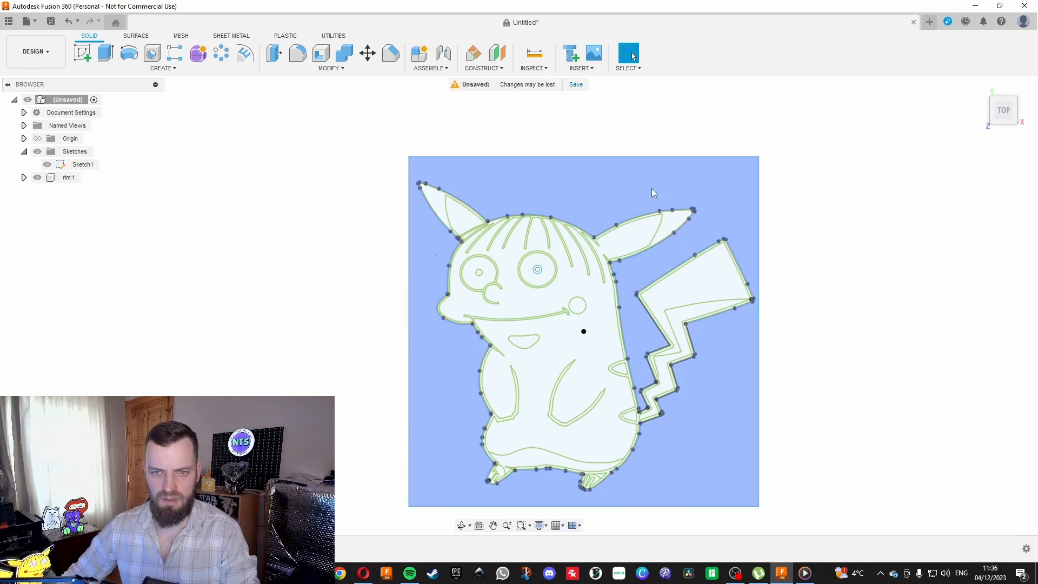
Start an extrusion with the main line-art profile including the ear tips, plus the arm outline in the middle of the belly.
mouse_move(1005, 120)
left_mouse_down()
mouse_move(1000, 99)
mouse_move(1003, 114)
left_mouse_up()
left_click(1005, 115)
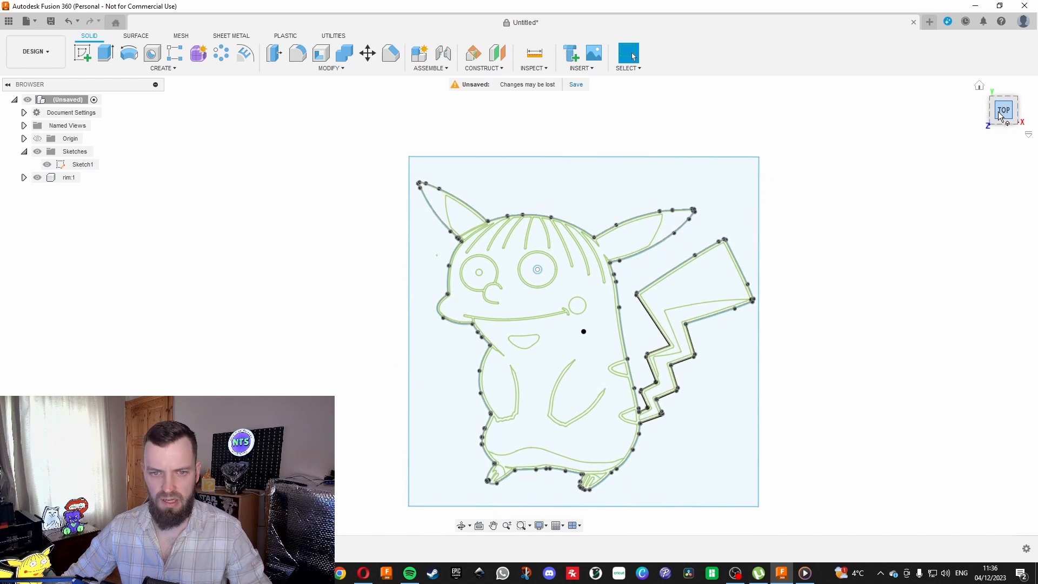
key("e")
scroll(454, 185, "up", 5)
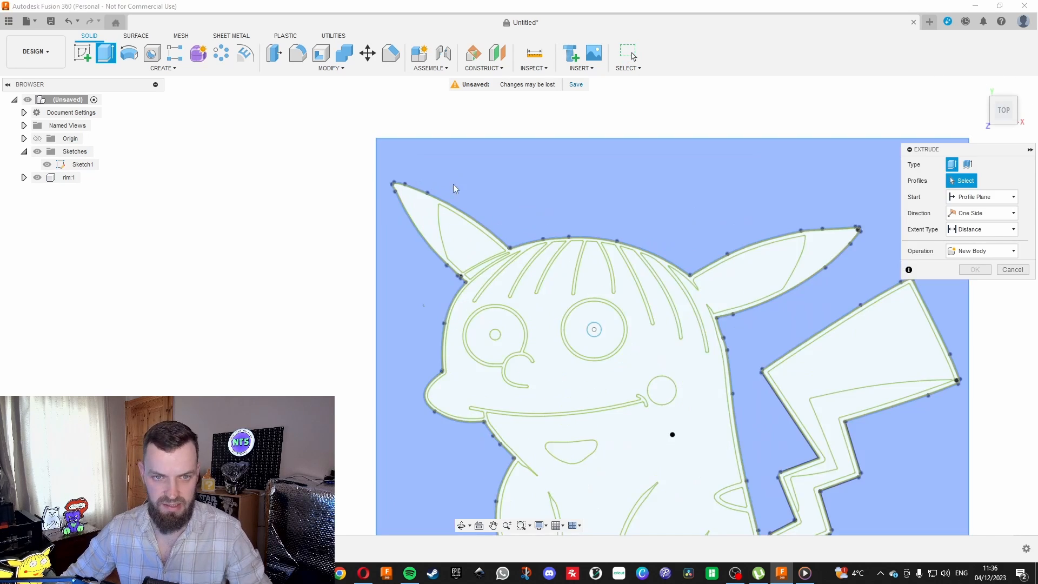
left_click(423, 220)
scroll(484, 375, "down", 5)
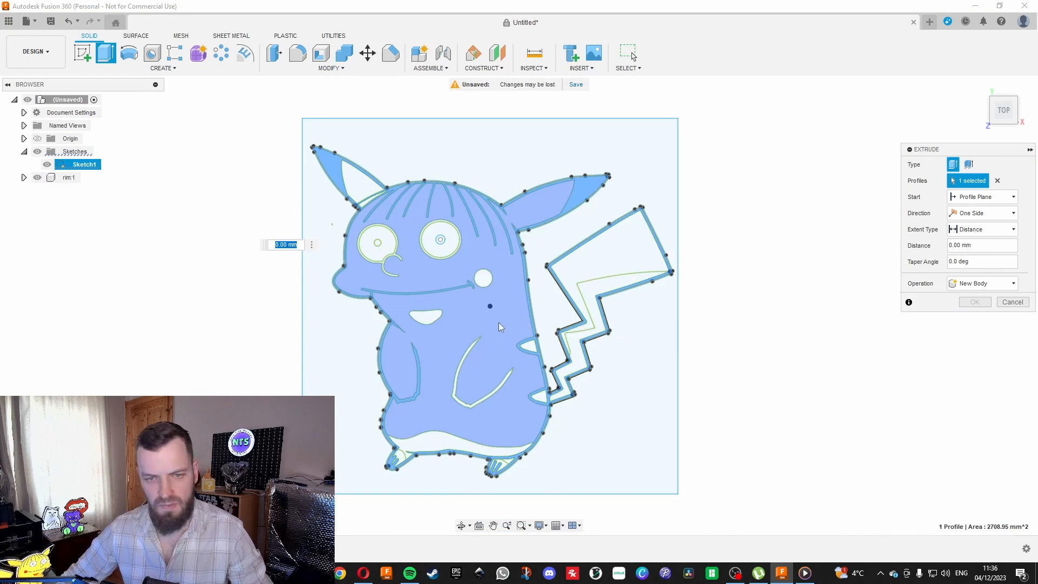
scroll(438, 323, "up", 2)
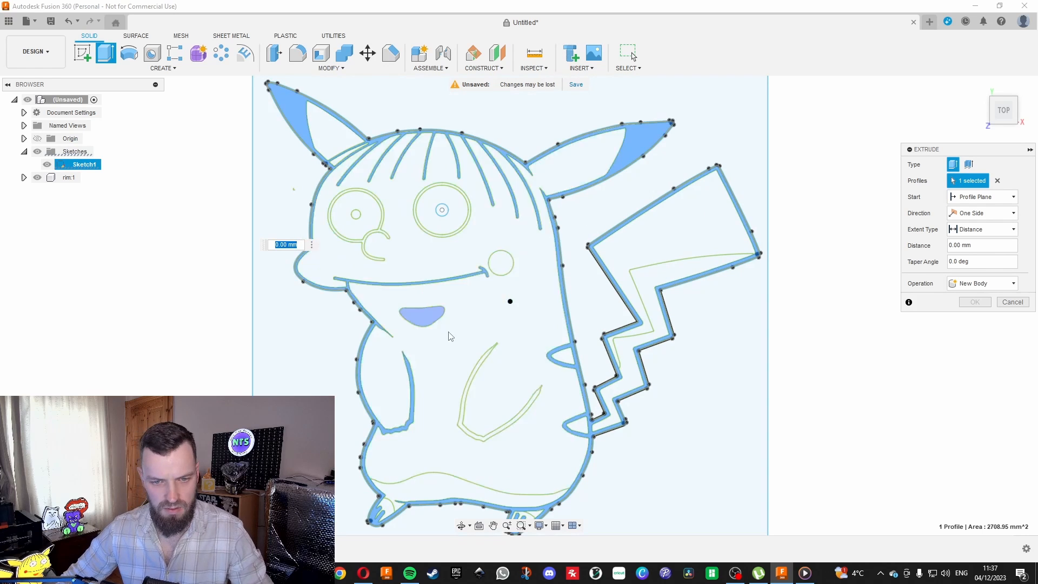
scroll(451, 355, "up", 2)
left_click(474, 384)
scroll(566, 213, "down", 2)
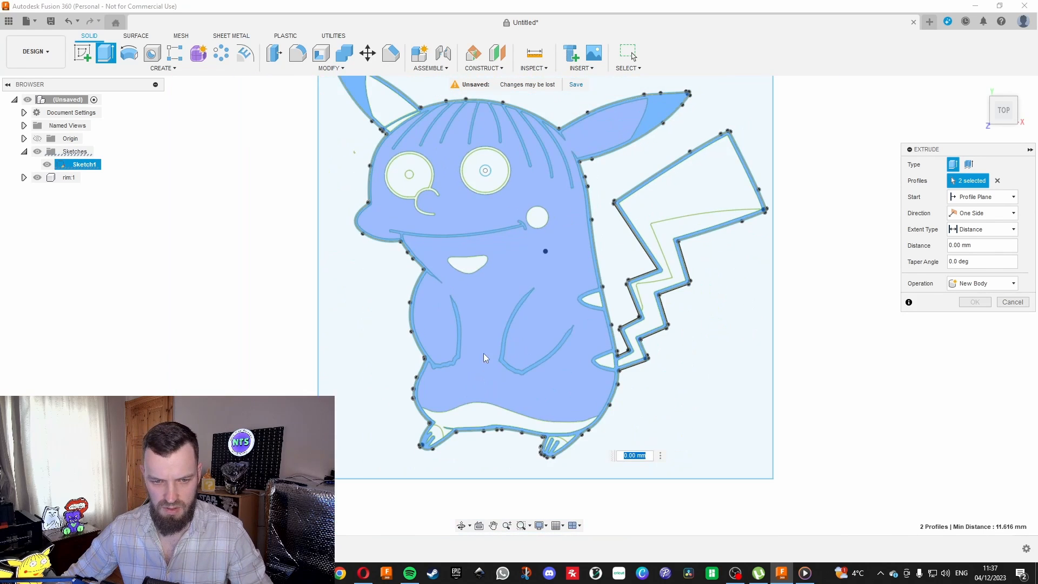
Add both eye rings, including the joined nose line, and both pupils to the extrusion's profiles.
scroll(431, 413, "up", 1)
scroll(401, 254, "down", 1)
scroll(552, 427, "up", 1)
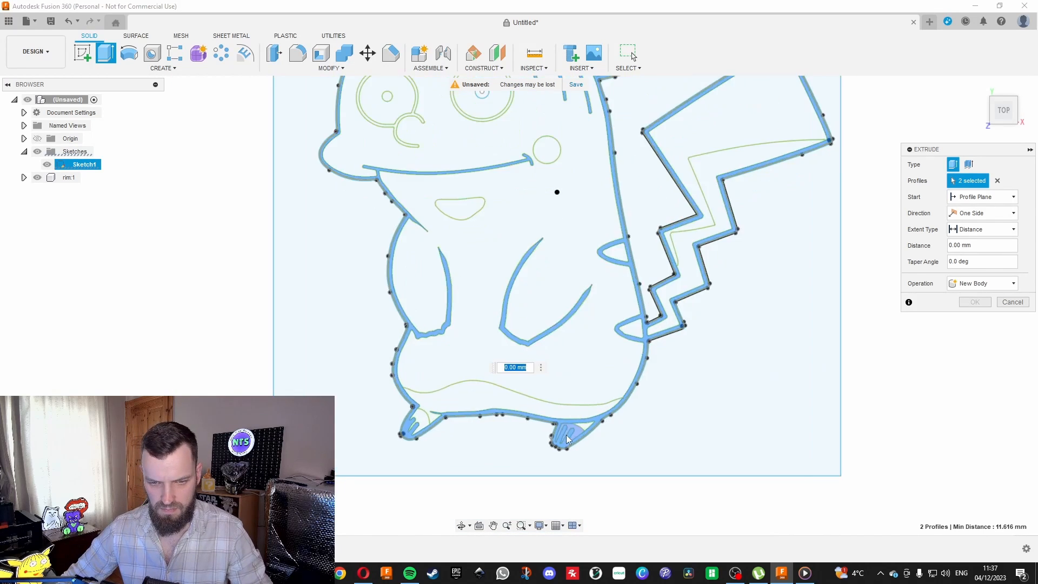
scroll(558, 363, "up", 1)
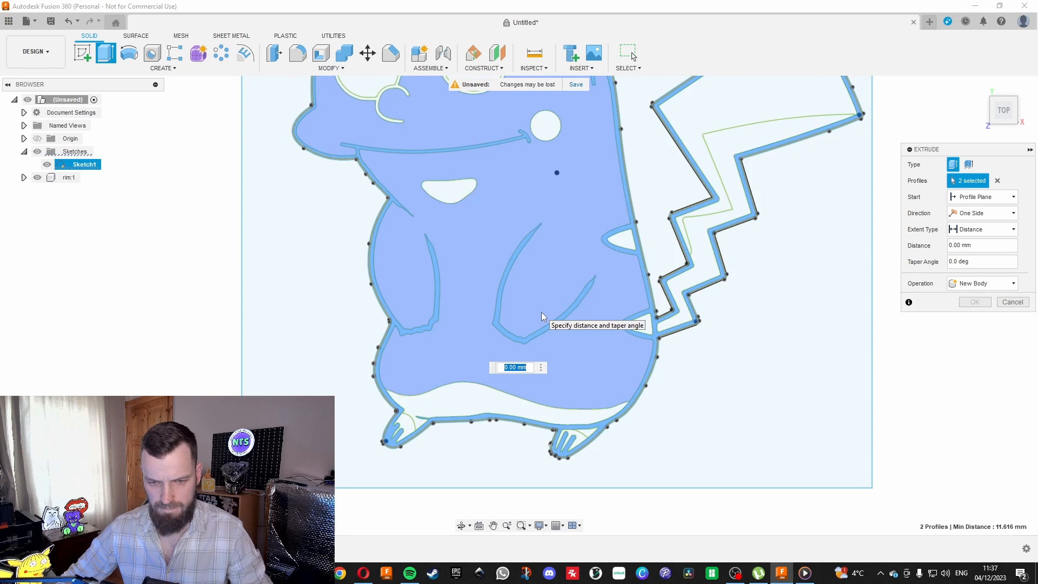
scroll(528, 357, "down", 2)
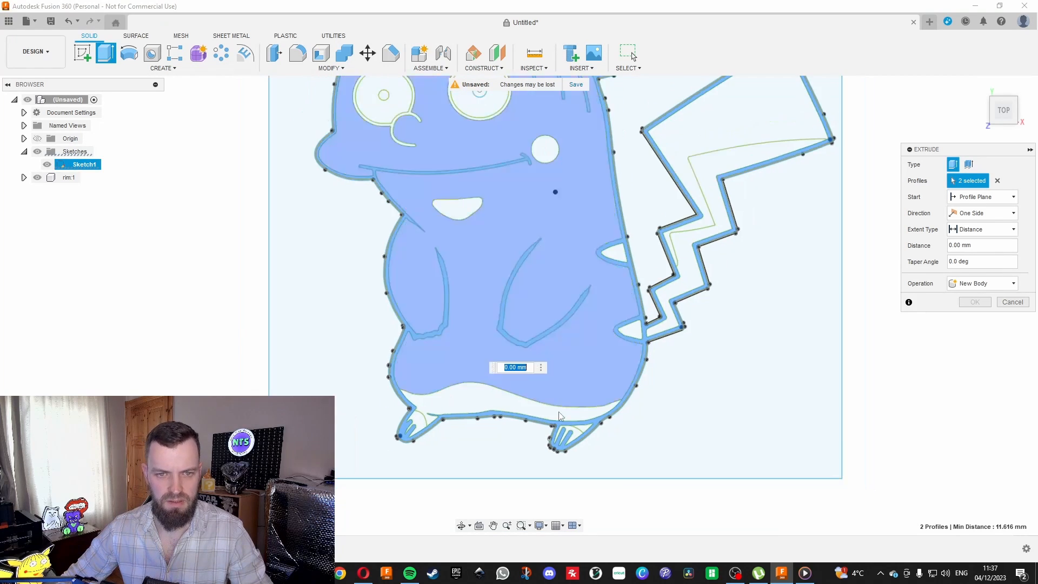
scroll(611, 352, "up", 5)
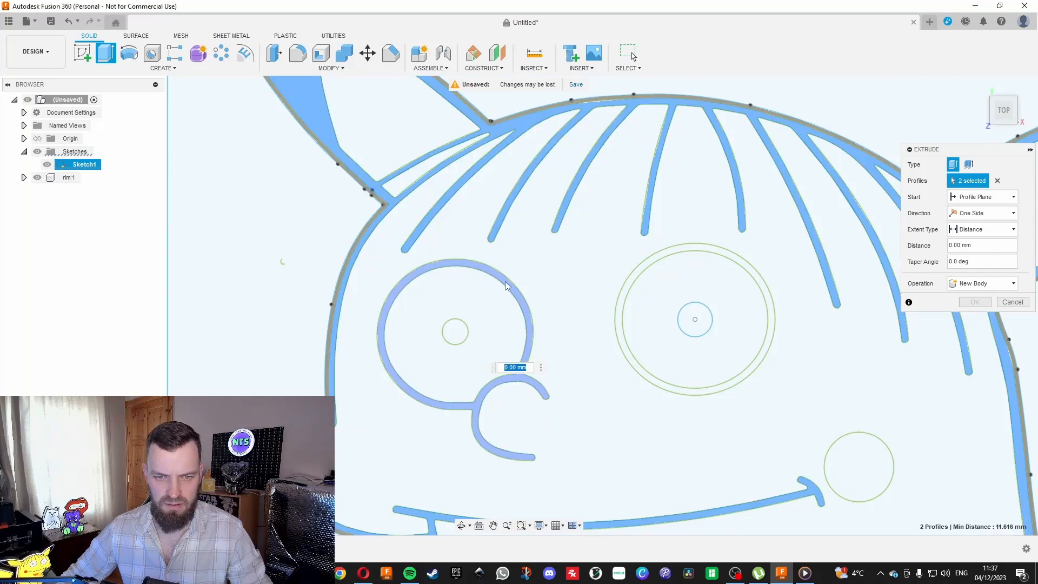
left_click(506, 286)
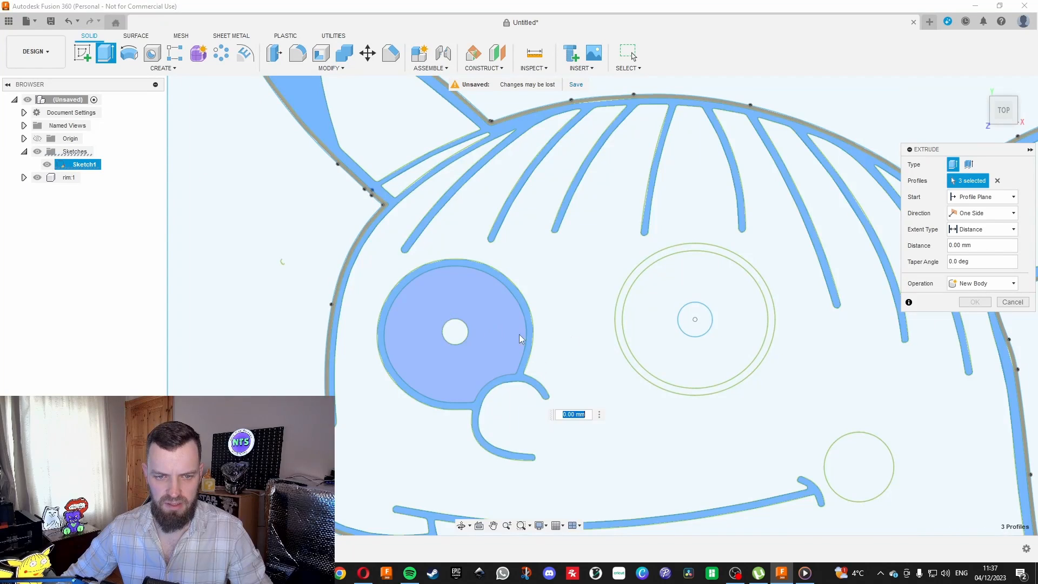
left_click(655, 265)
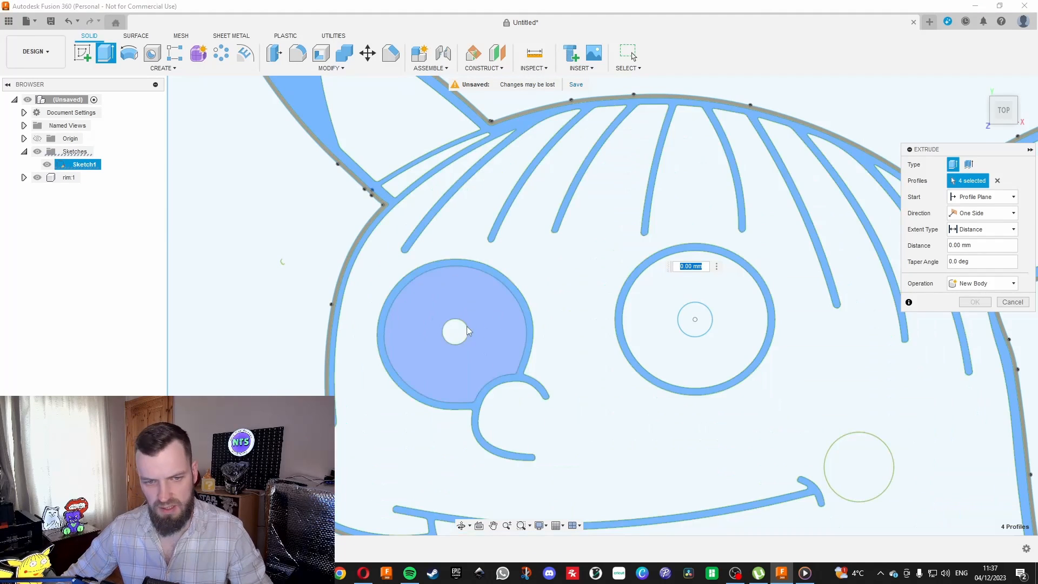
left_click(457, 330)
left_click(691, 319)
Extrude the selected line-art profiles 0.5 mm as a new component.
scroll(516, 261, "down", 8)
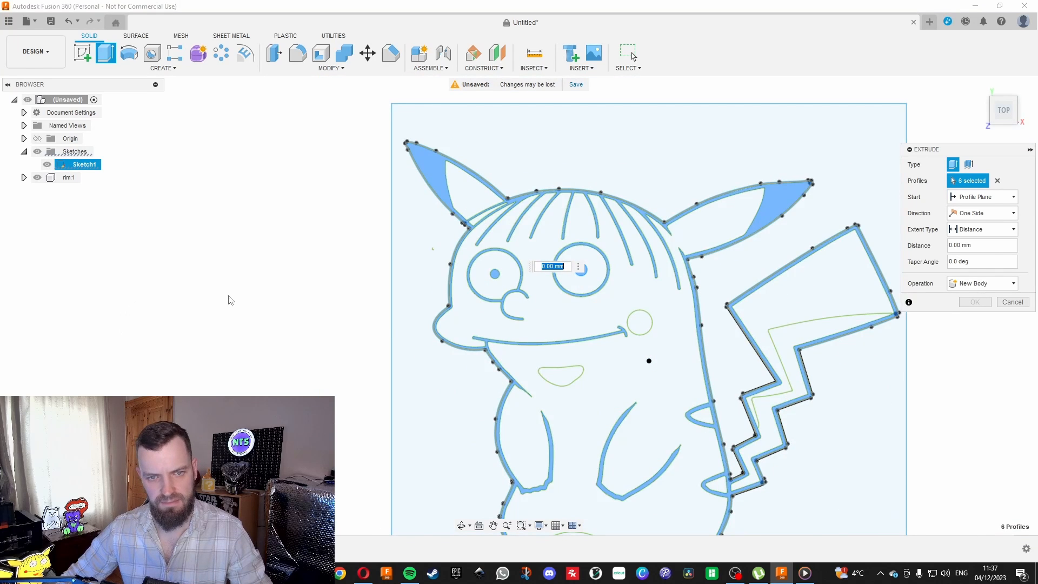
scroll(589, 206, "down", 3)
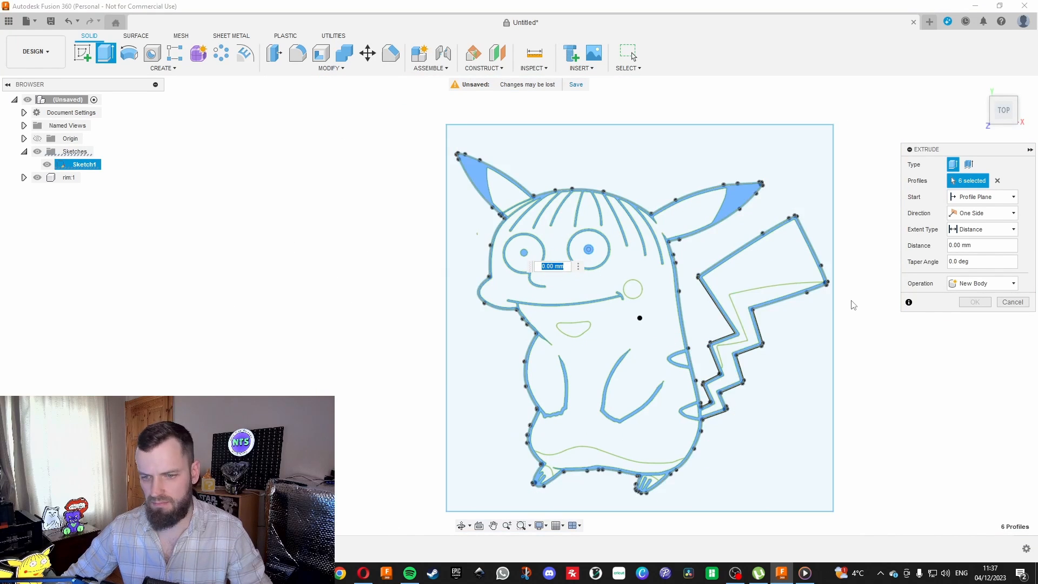
type("0.5")
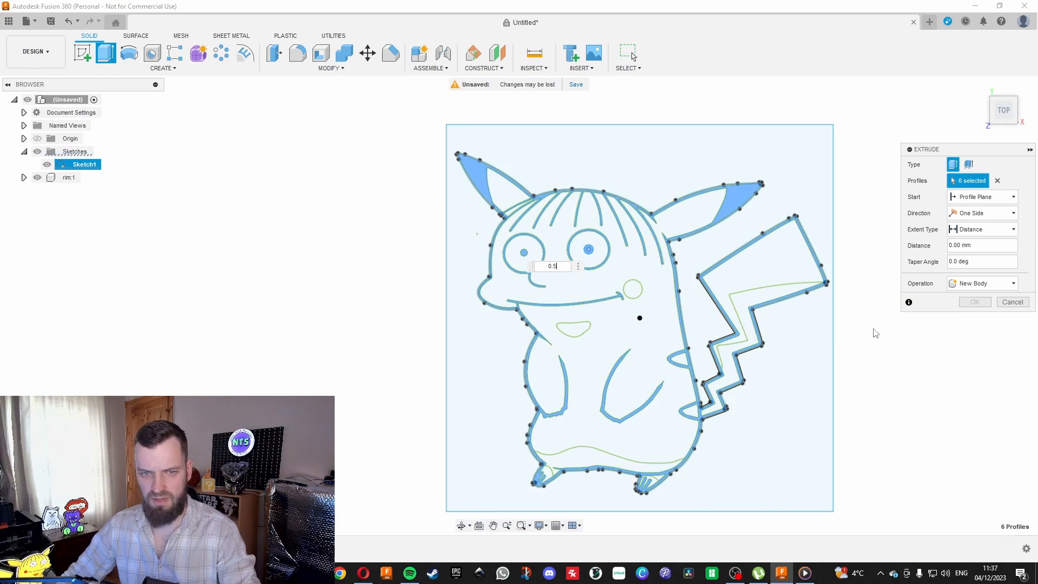
left_click(961, 289)
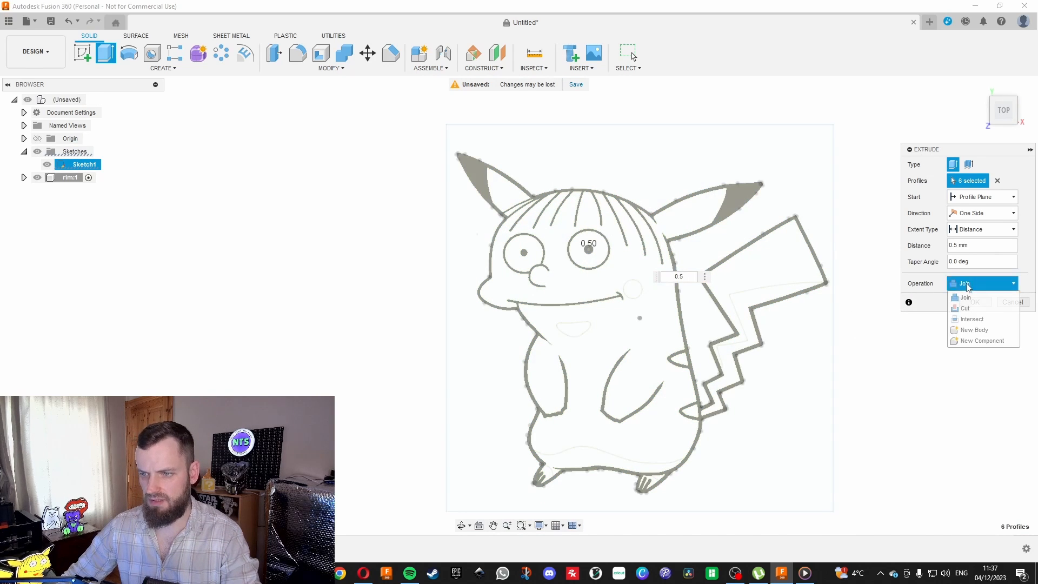
left_click(982, 342)
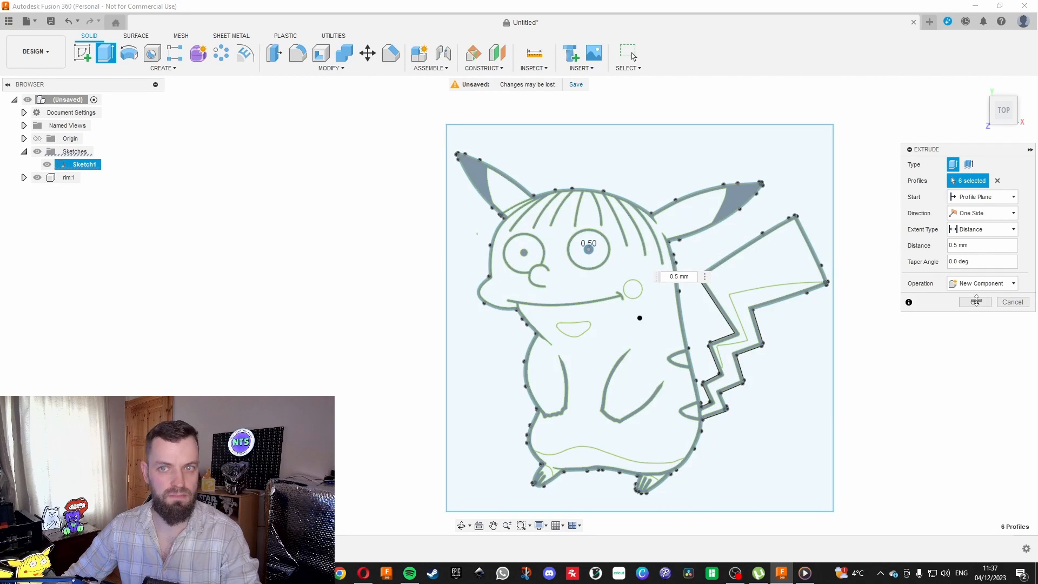
key("Return")
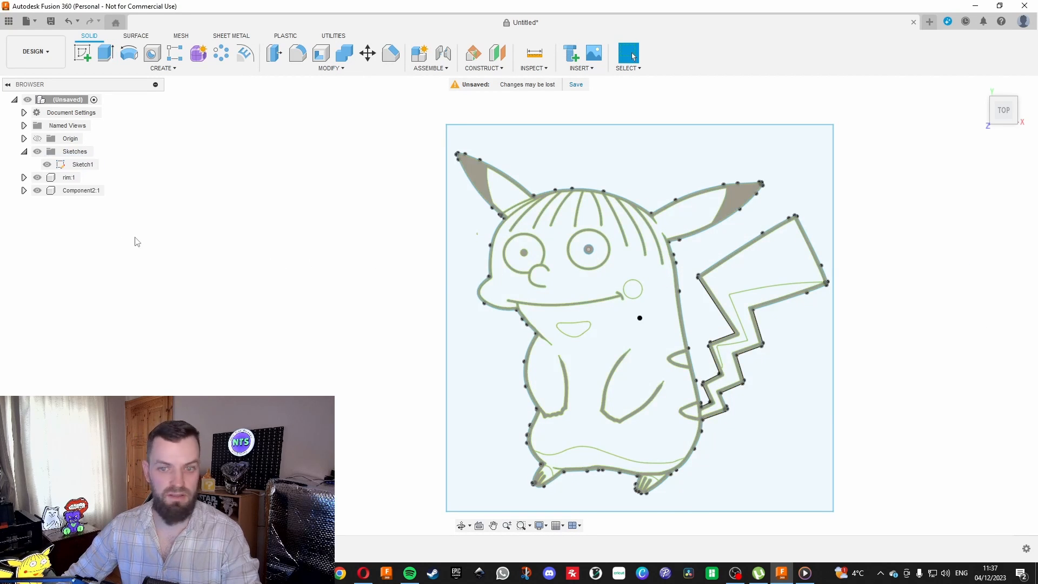
Rename the newly extruded line-art component as black.
left_click_drag(1003, 113, 981, 60)
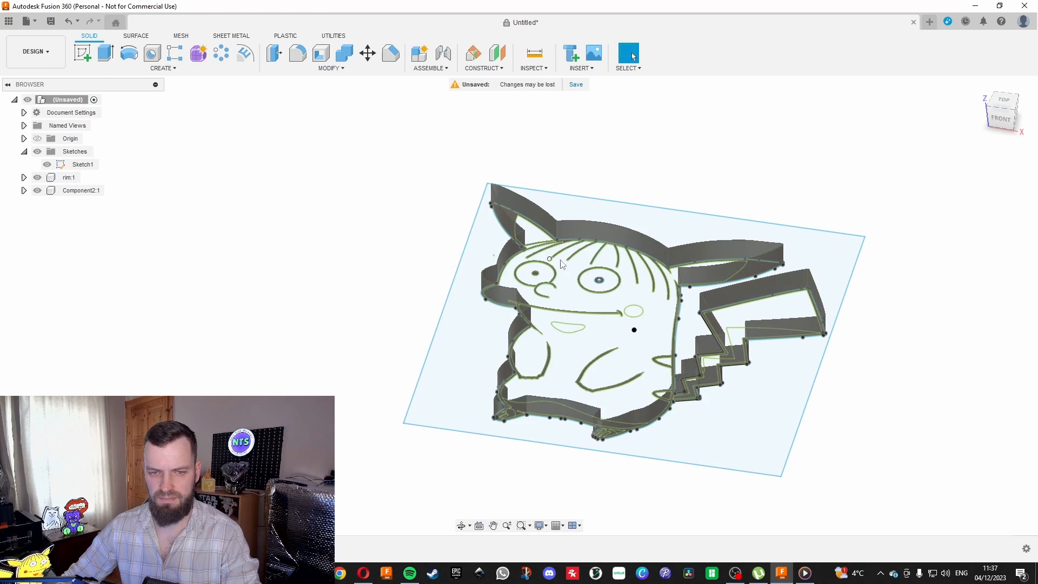
left_click_drag(1028, 140, 1012, 121)
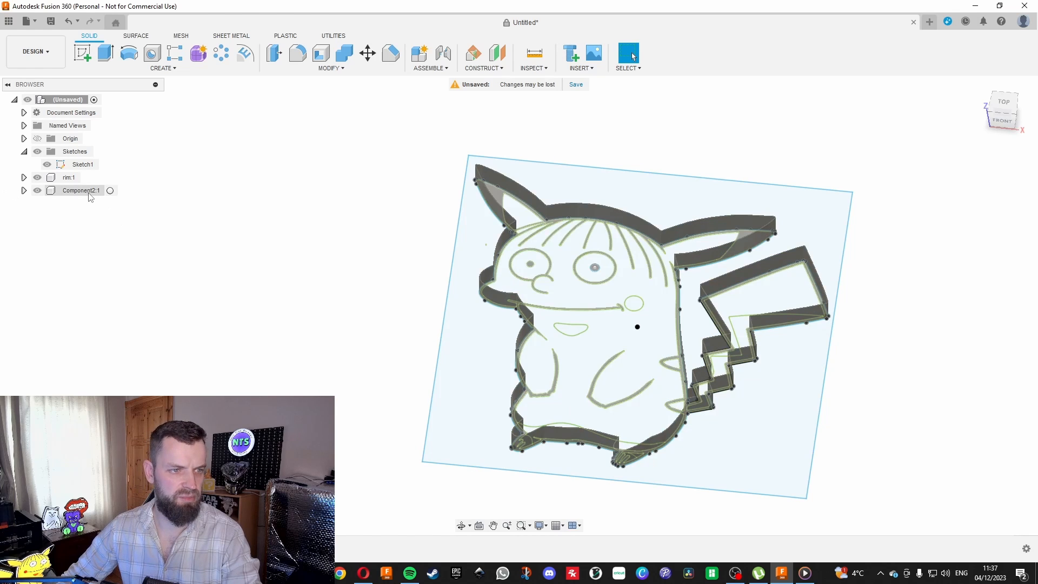
double_click(89, 192)
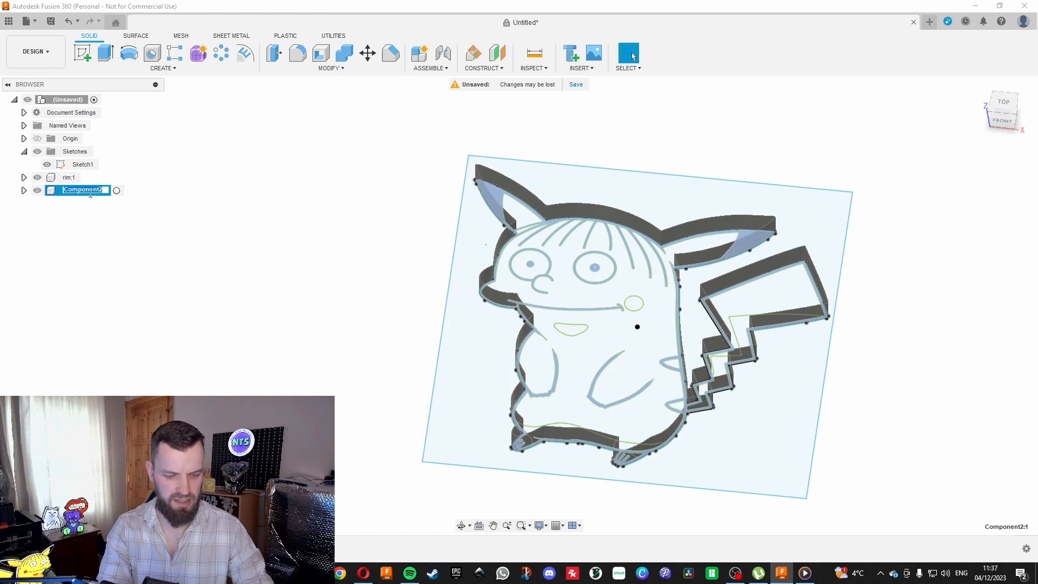
type("black")
key("Return")
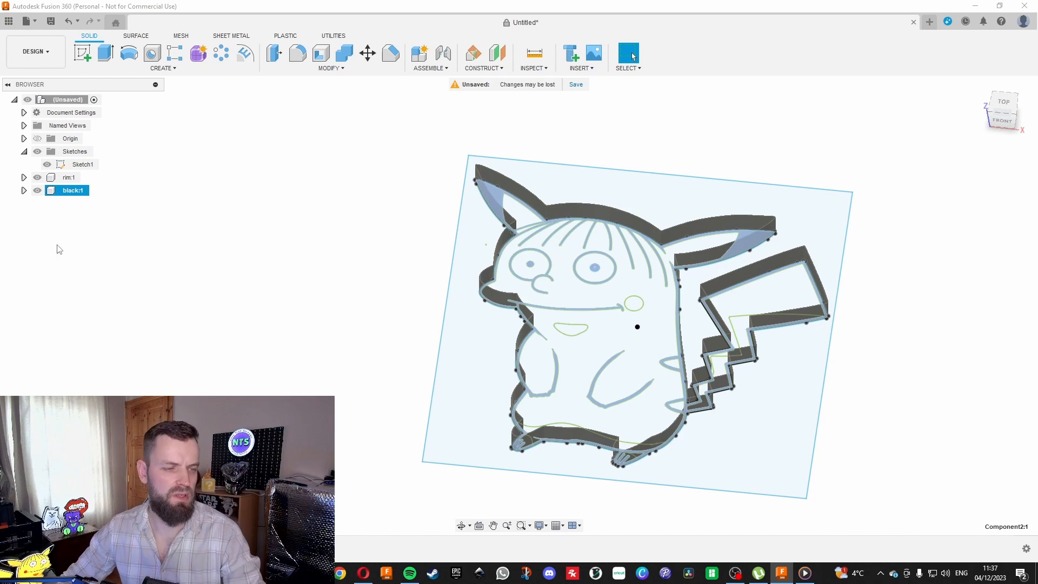
left_click(130, 222)
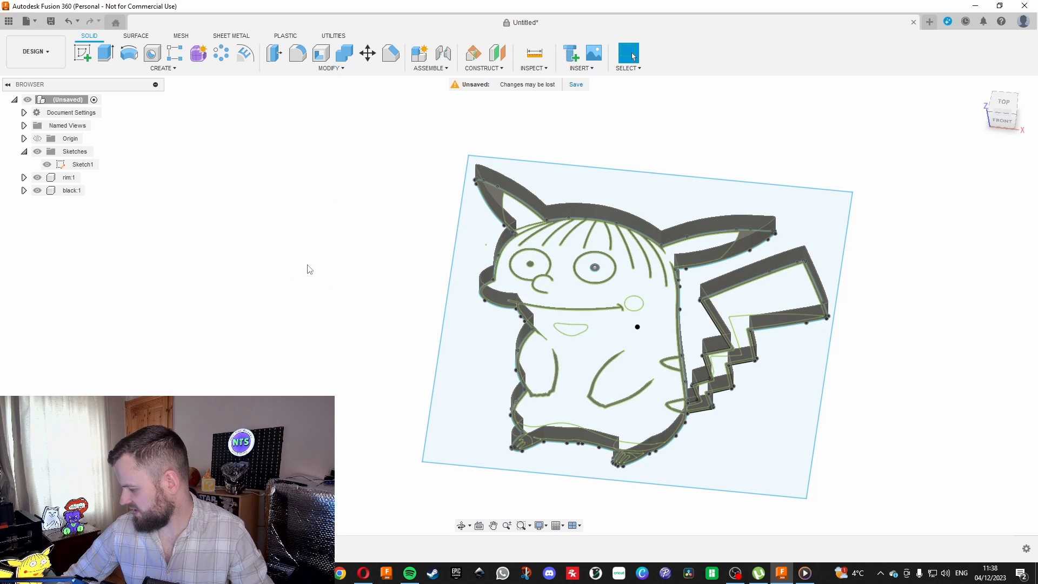
Extrude the white areas of both eyes, between ring and pupil, 0.5 mm as a new component.
key("e")
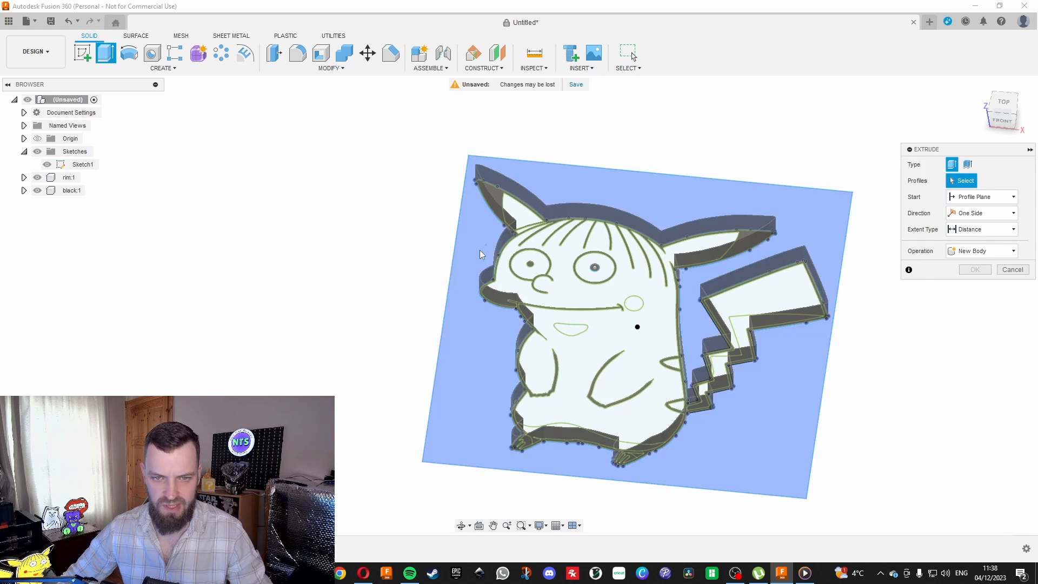
scroll(547, 268, "up", 3)
left_click(547, 268)
left_click(658, 264)
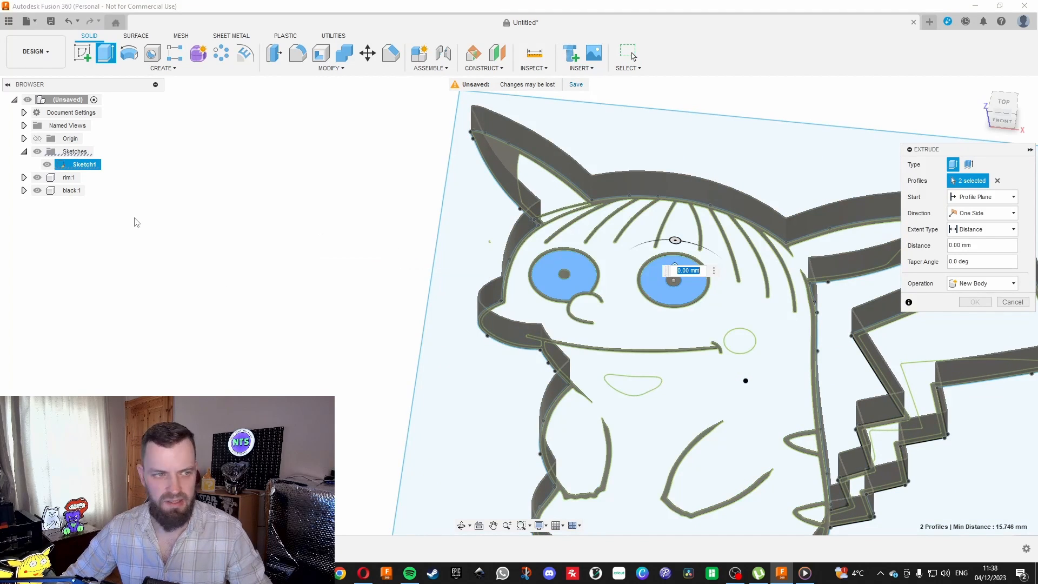
type("0.5")
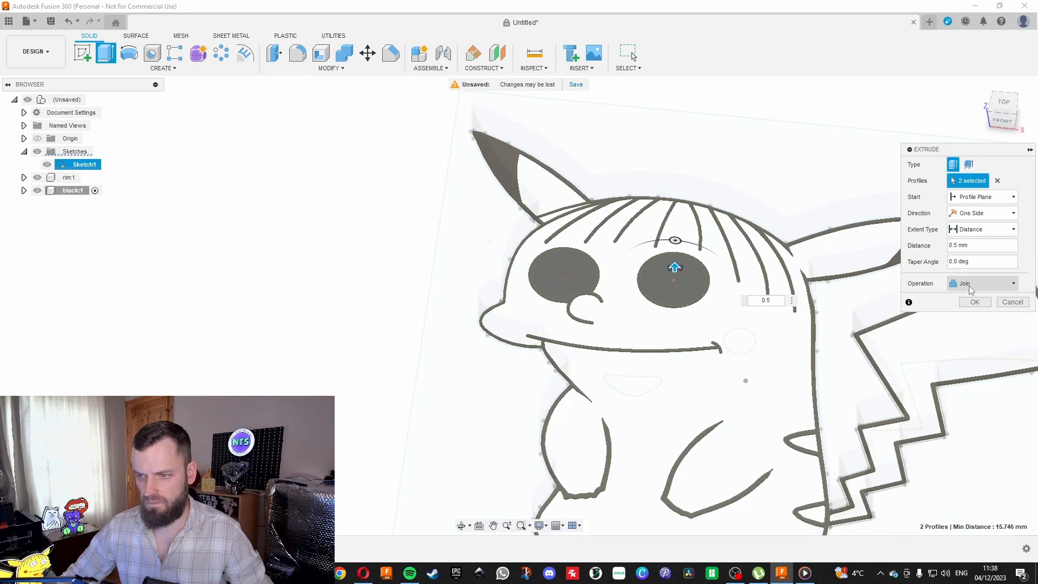
left_click(968, 284)
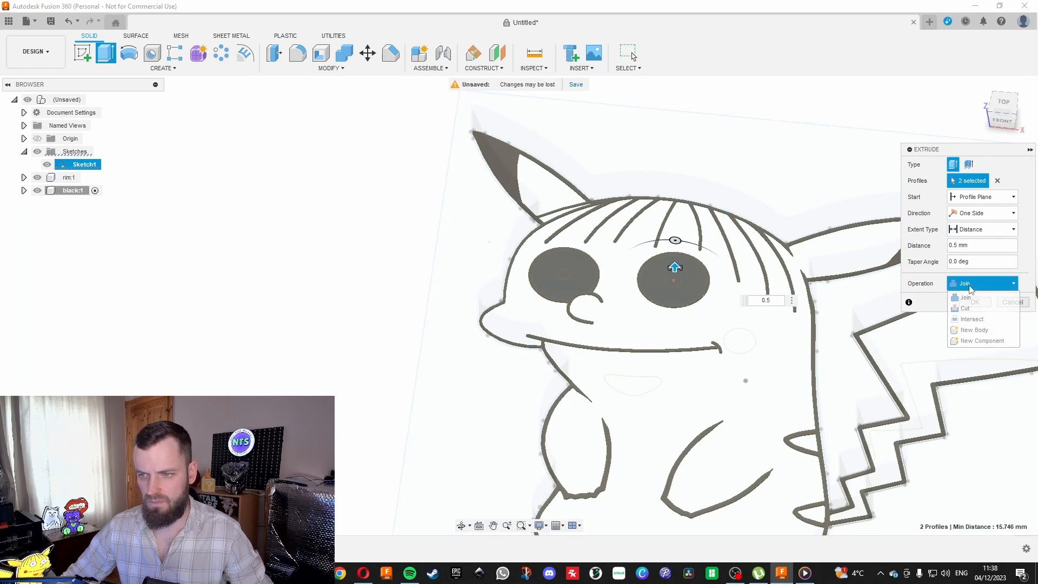
left_click(978, 341)
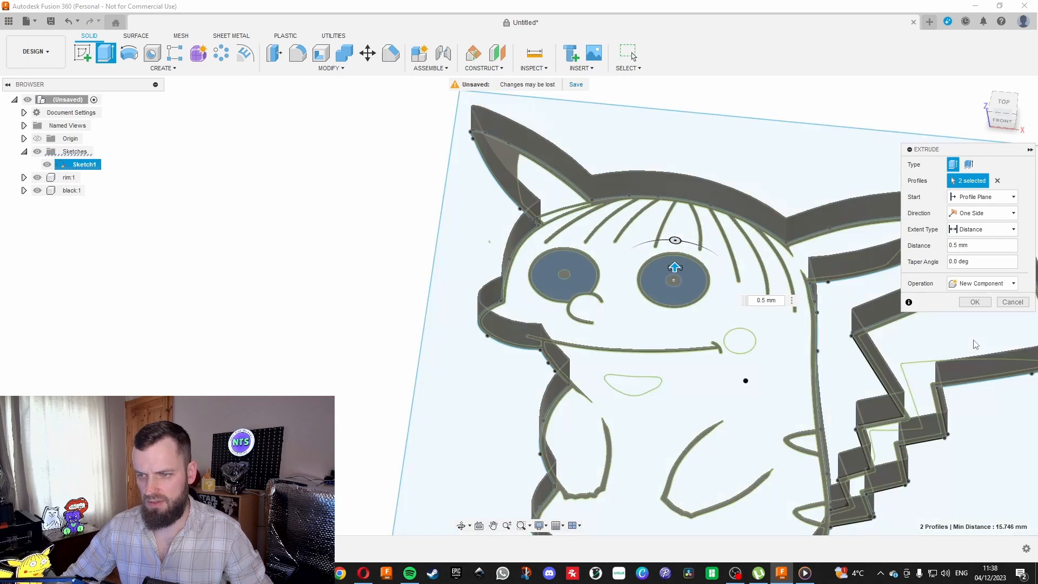
left_click(971, 301)
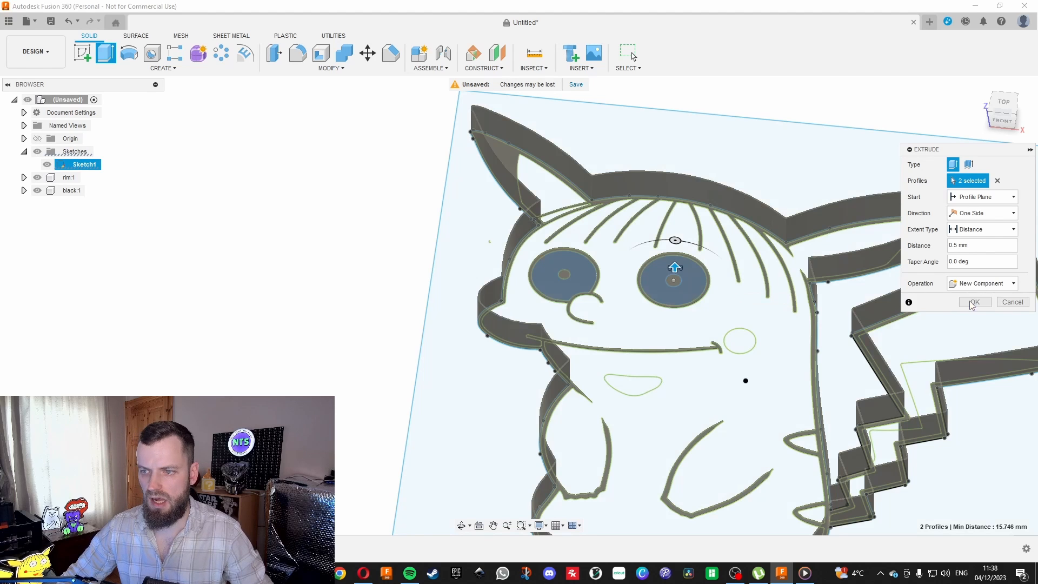
Rename the eye-fill component as white.
left_click(82, 205)
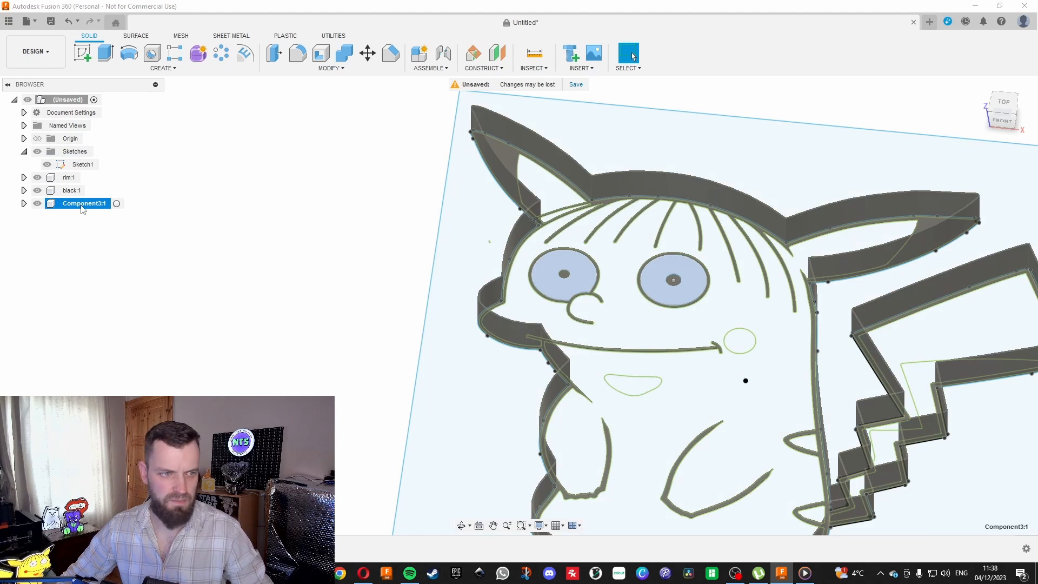
double_click(83, 205)
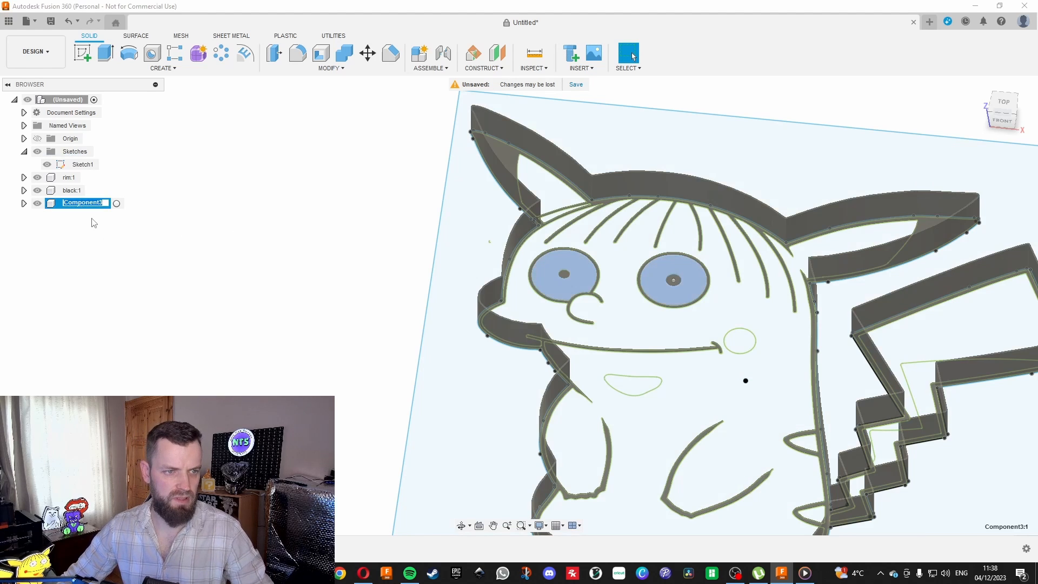
type("white")
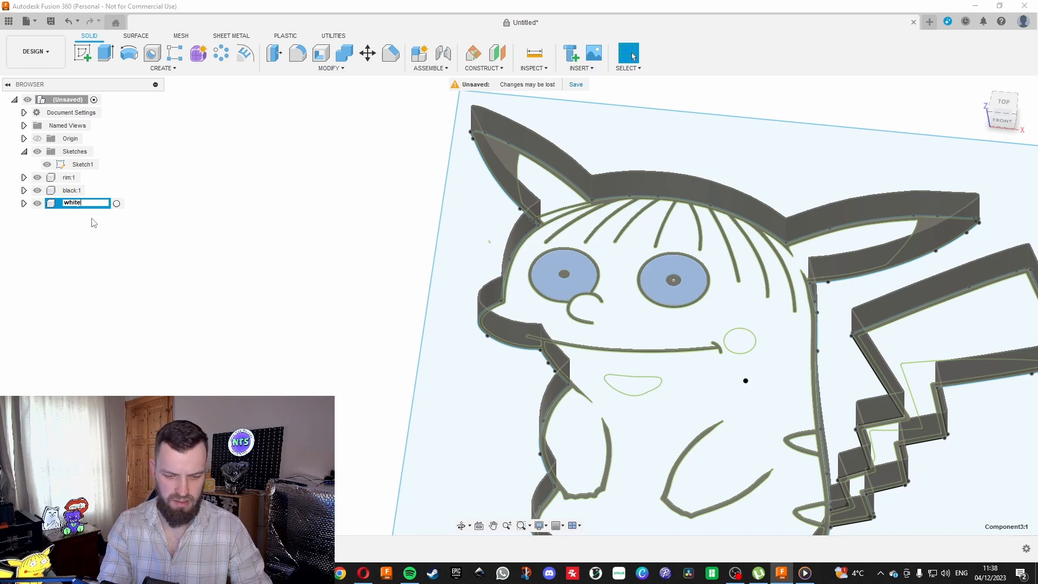
key("Return")
left_click(137, 239)
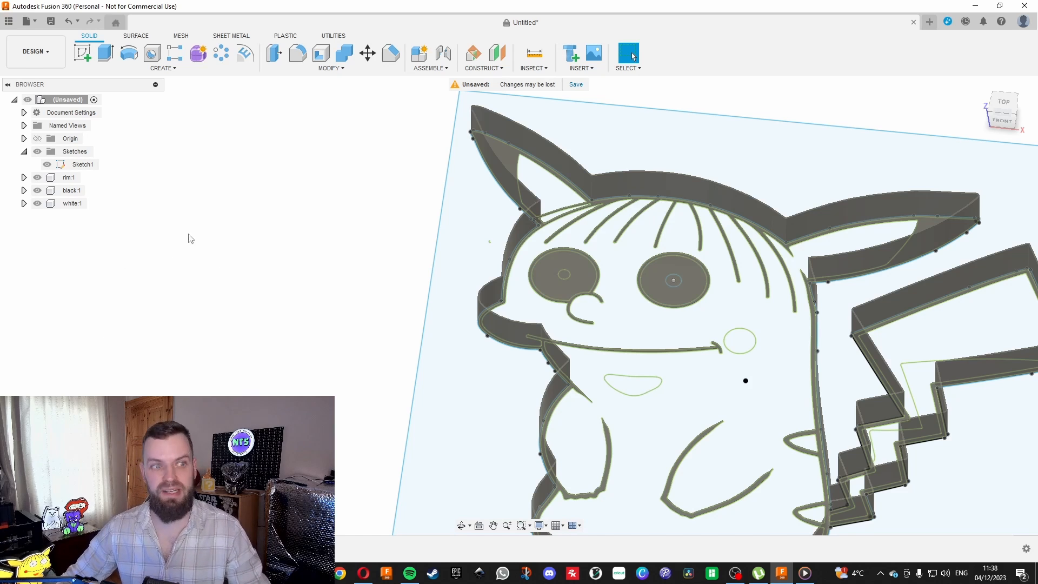
Start an extrusion with the left ear's inner area, the sliver at its base, the main face and body area, and the upper tail section.
scroll(219, 303, "down", 3)
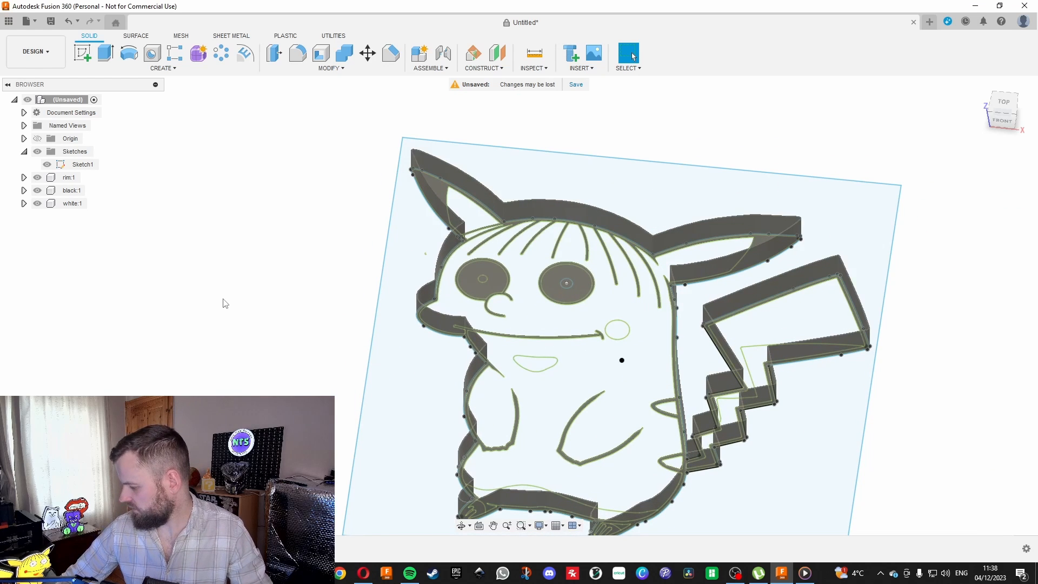
left_click(1005, 104)
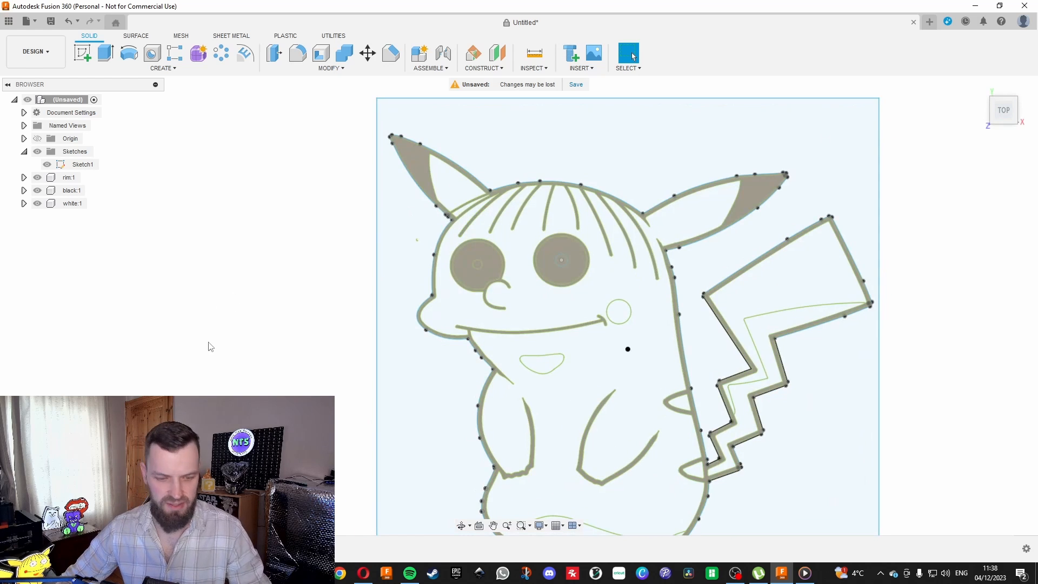
key("e")
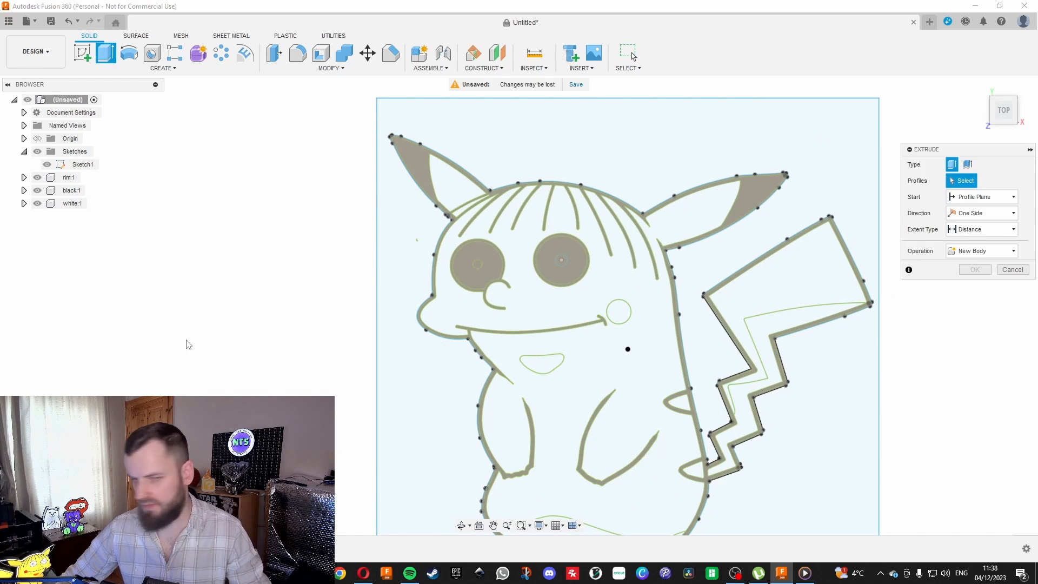
left_click(455, 173)
scroll(462, 206, "up", 3)
left_click(465, 225)
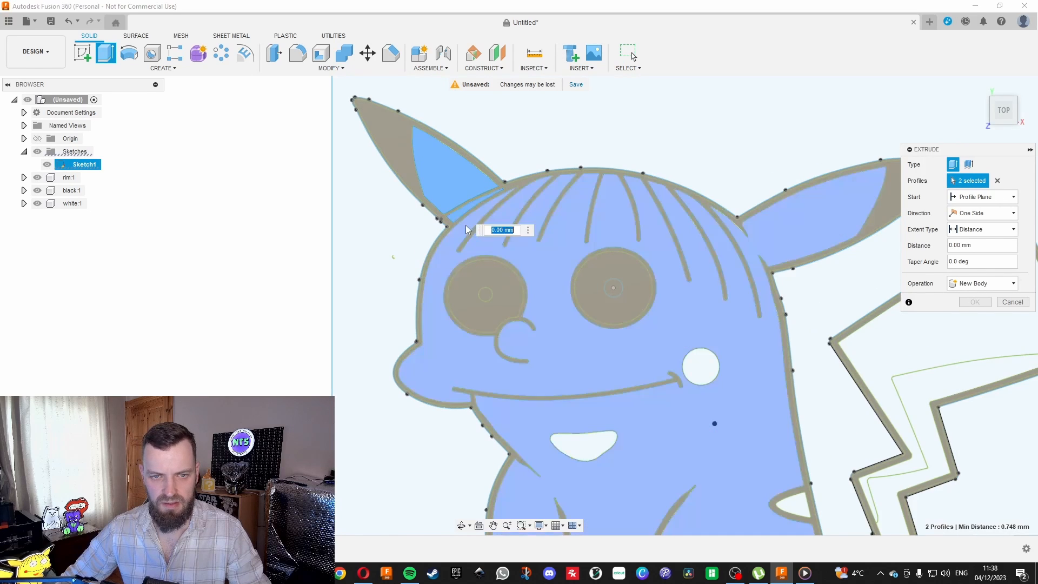
left_click(465, 224)
scroll(554, 107, "down", 5)
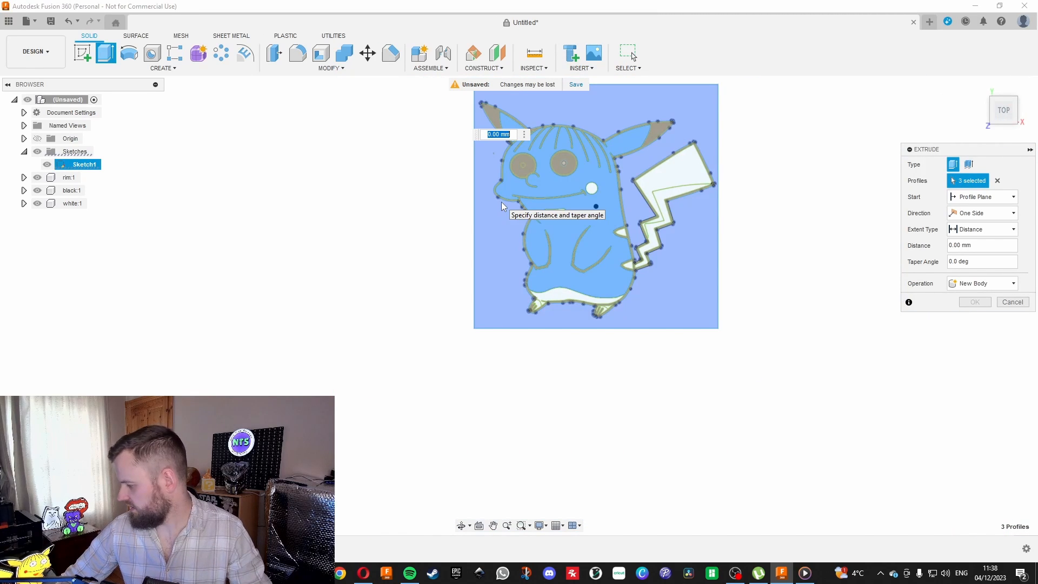
left_click(501, 202)
scroll(472, 180, "down", 2)
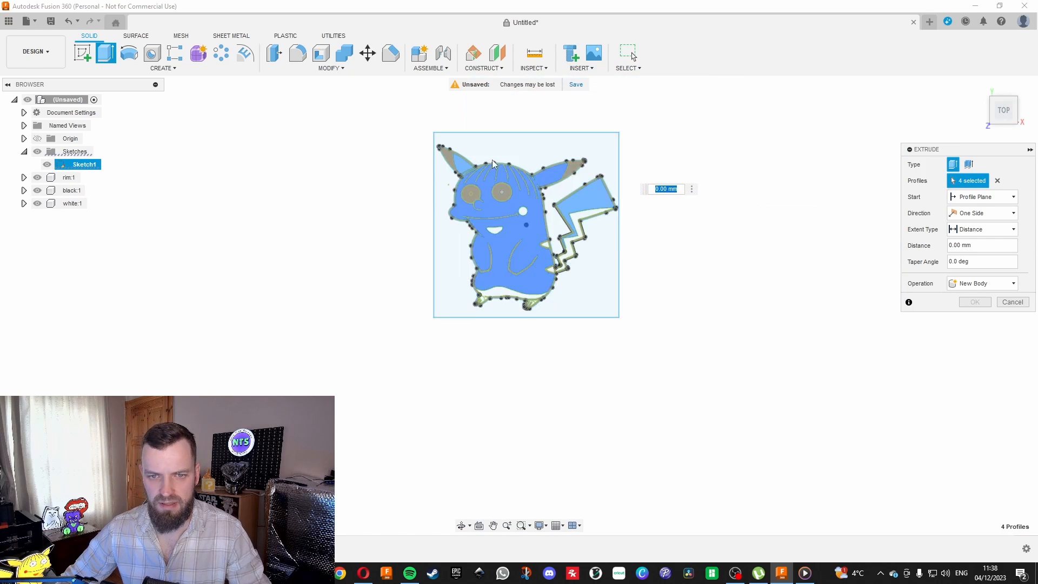
scroll(512, 154, "up", 2)
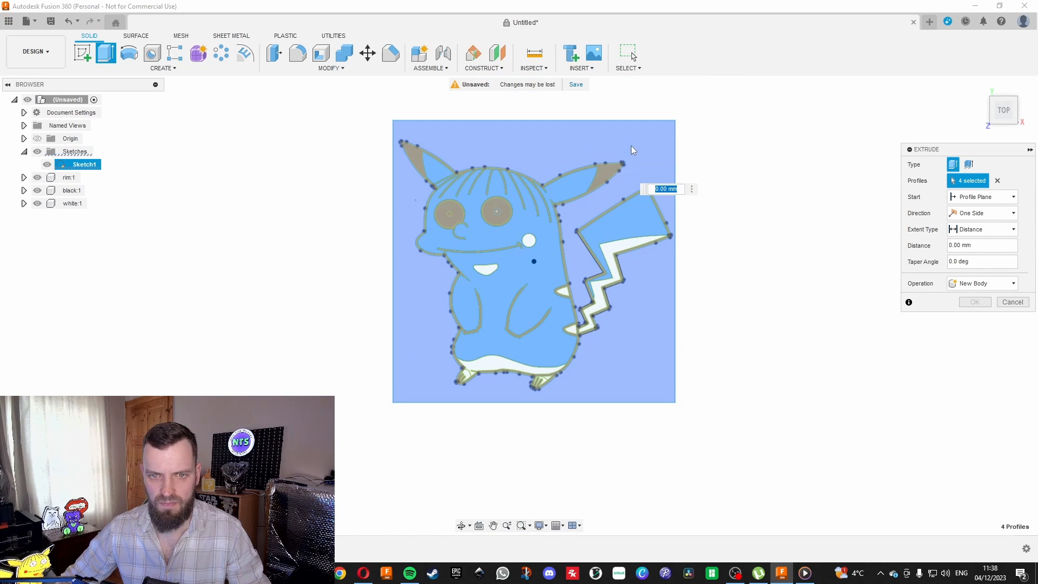
scroll(730, 155, "up", 1)
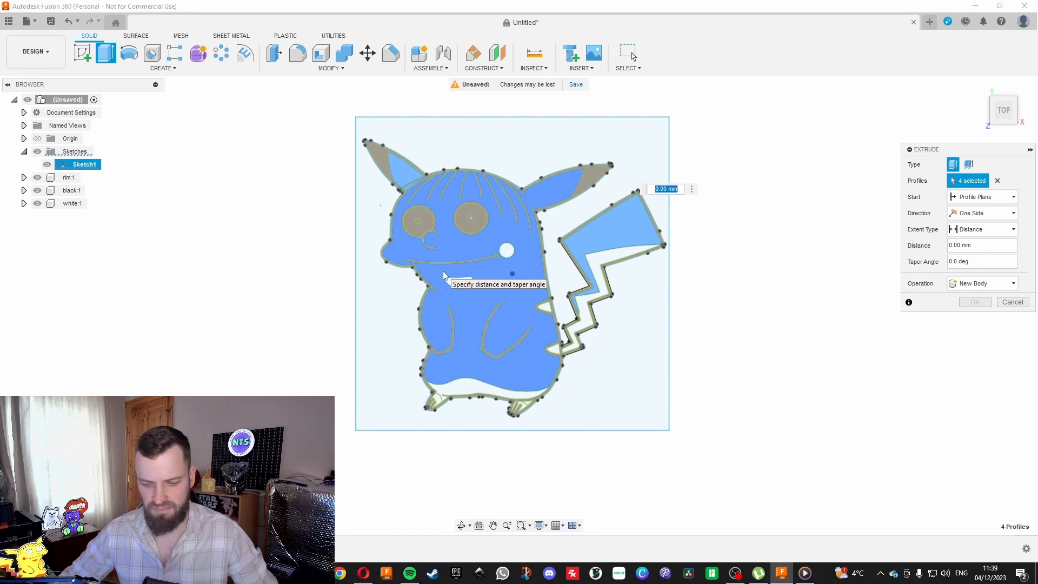
Extrude the selected ear, body and tail profiles 0.5 mm as a new component.
type("0.5")
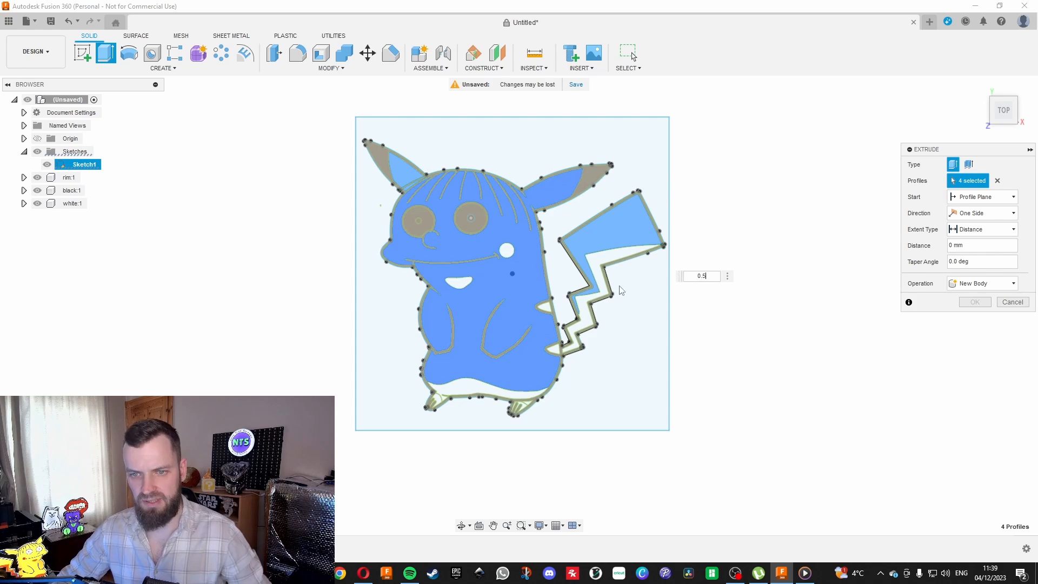
left_click(980, 285)
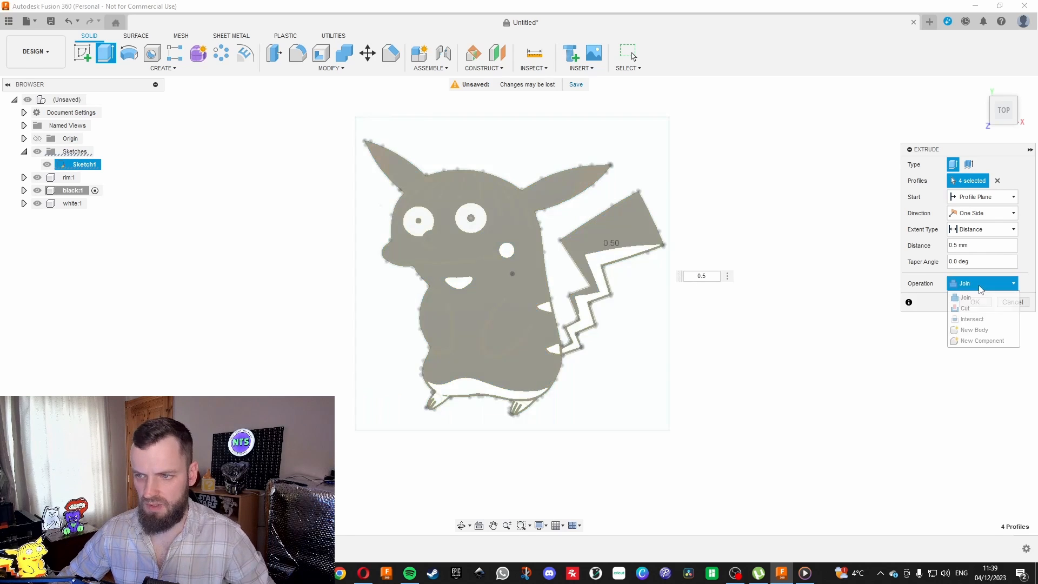
left_click(968, 341)
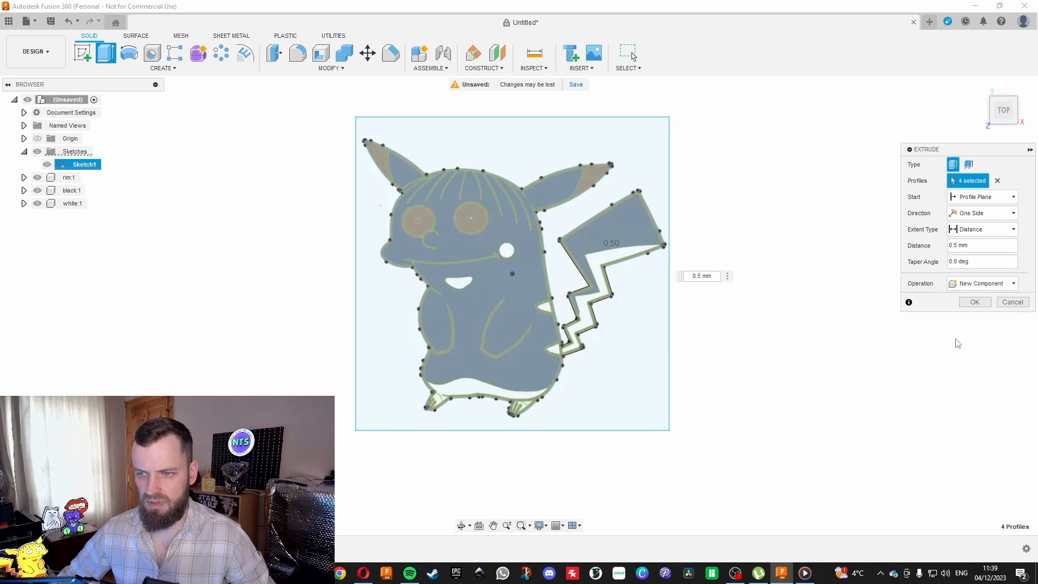
left_click(972, 302)
Rename the body-fill component as yellow.
left_click(60, 219)
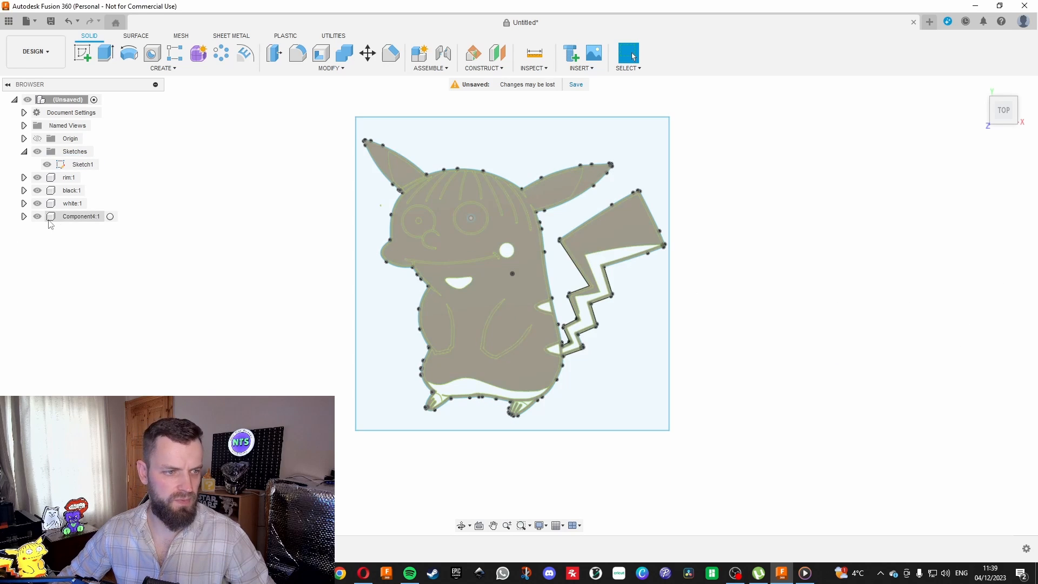
left_click(74, 216)
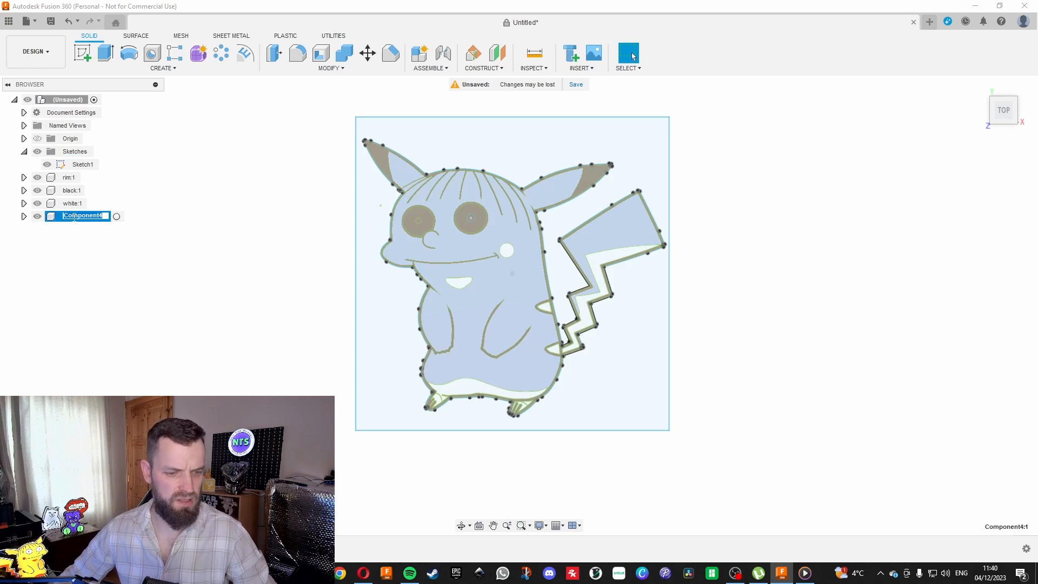
type("yellow")
key("Return")
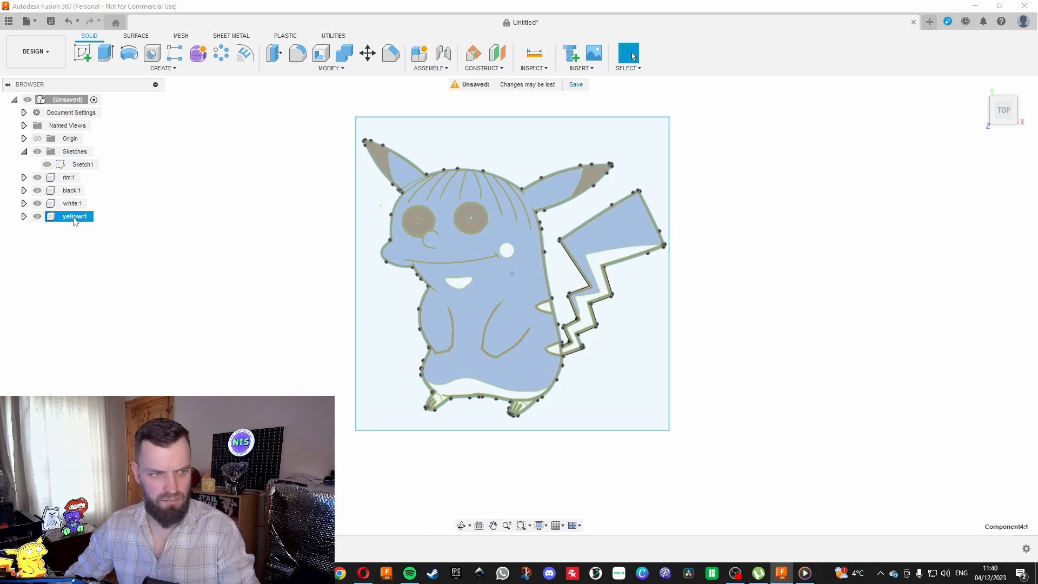
left_click(203, 264)
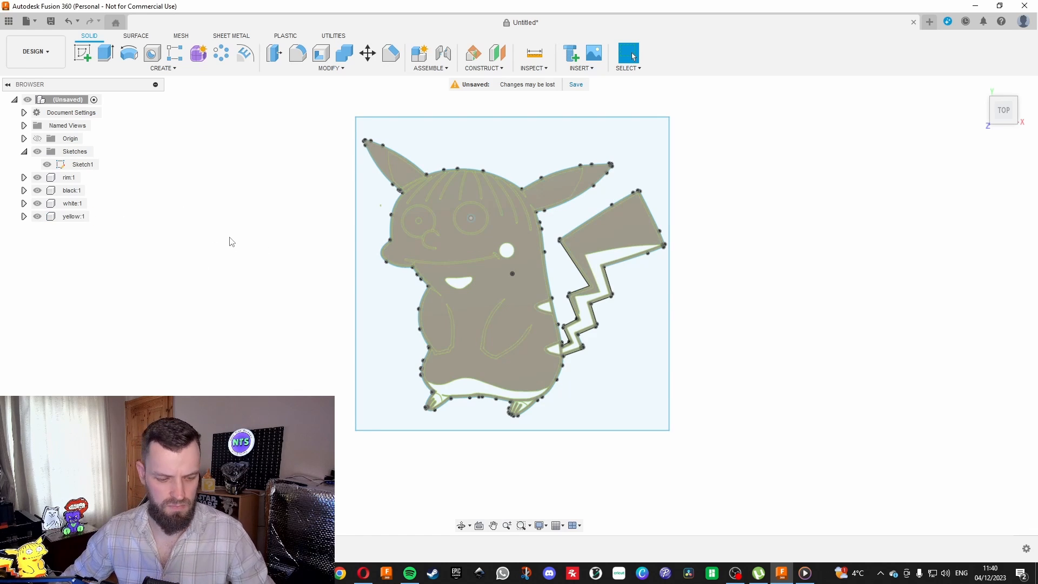
Extrude the round cheek profile beside the mouth 0.5 mm as a new component.
key("e")
left_click(509, 249)
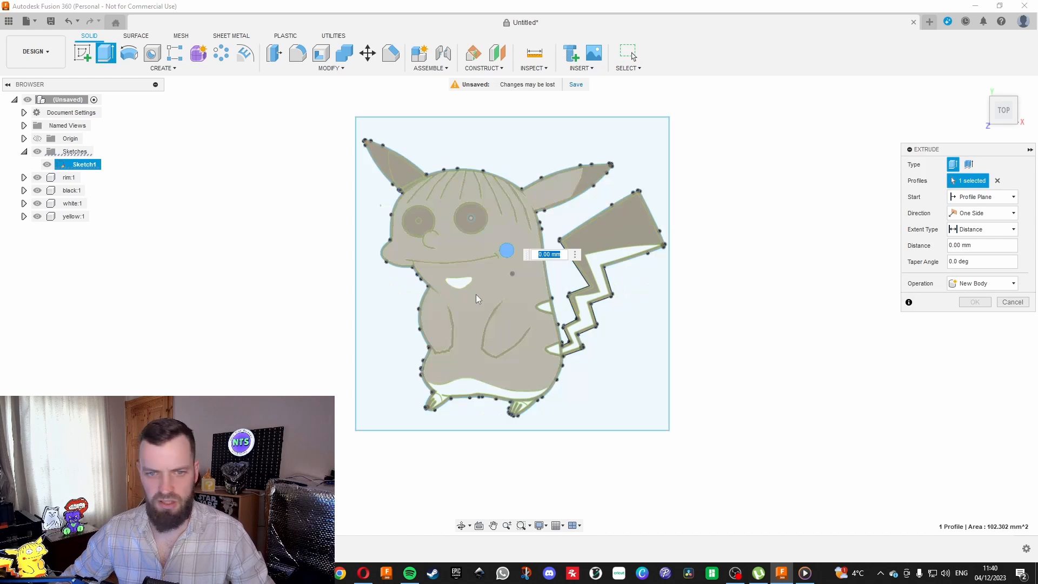
type("0.5")
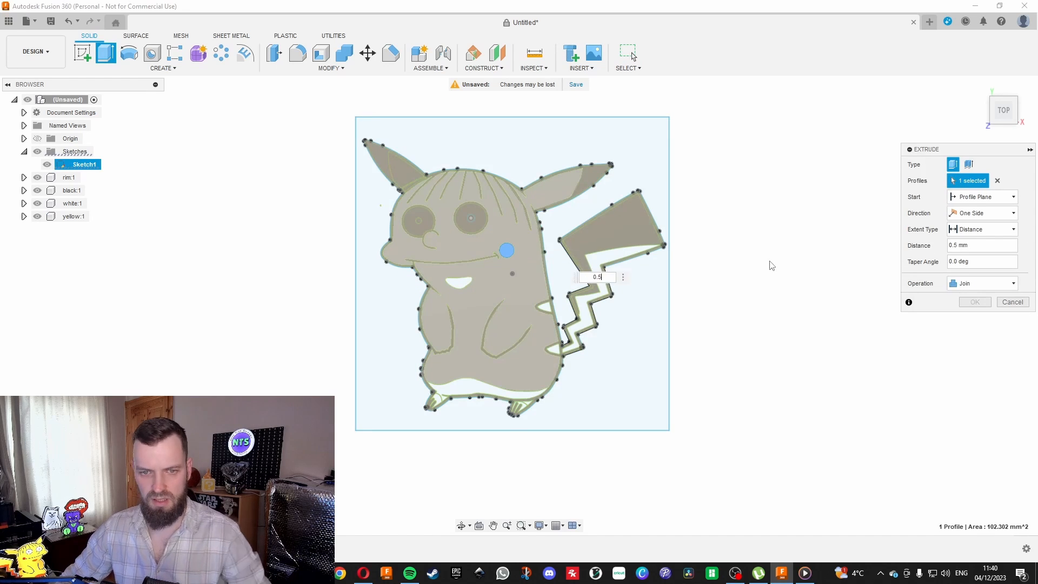
left_click(988, 283)
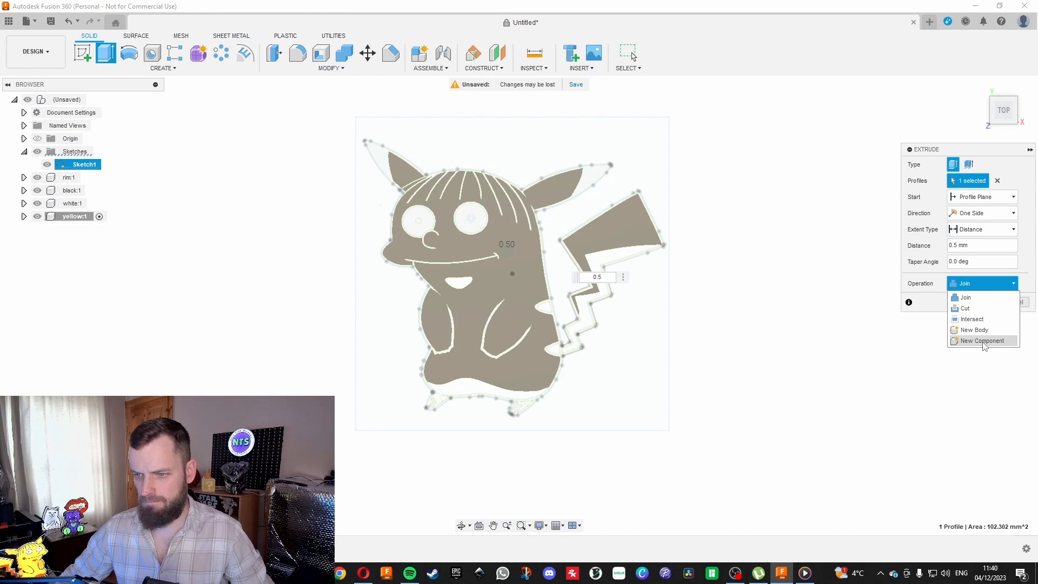
left_click(984, 345)
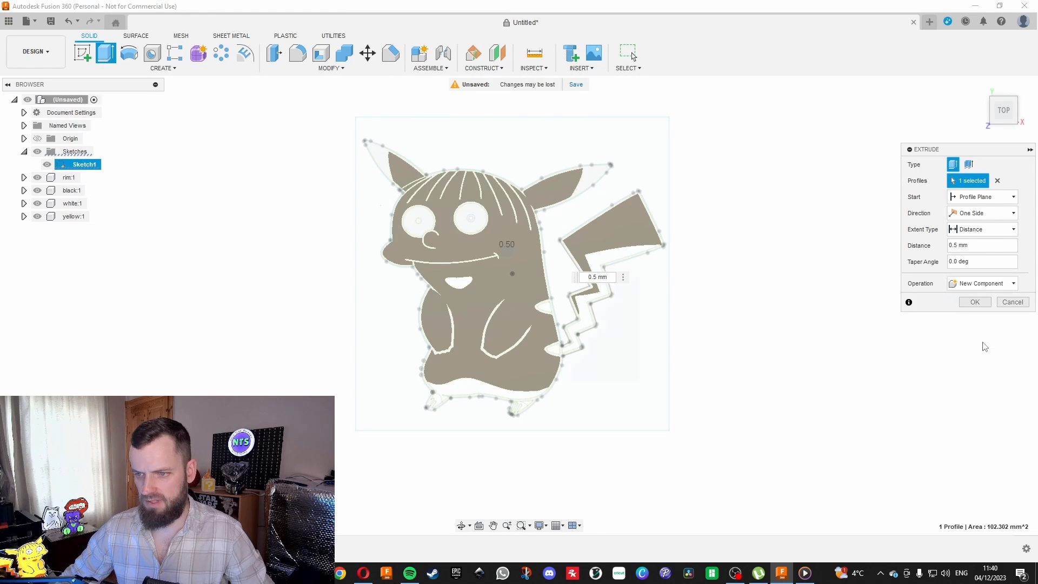
left_click(974, 302)
Rename the round cheek component as red.
double_click(81, 229)
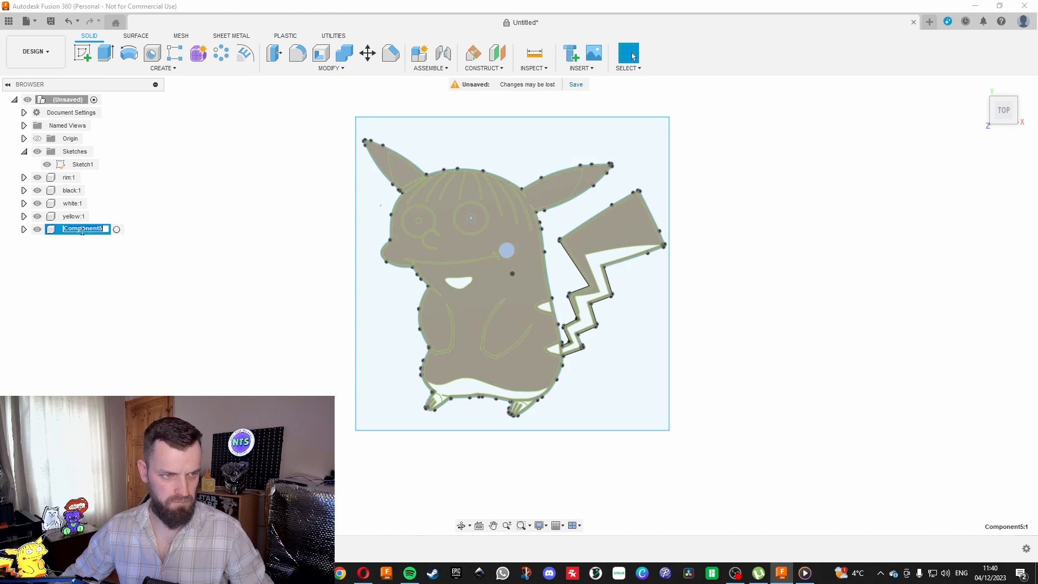
type("red")
key("Return")
left_click(270, 208)
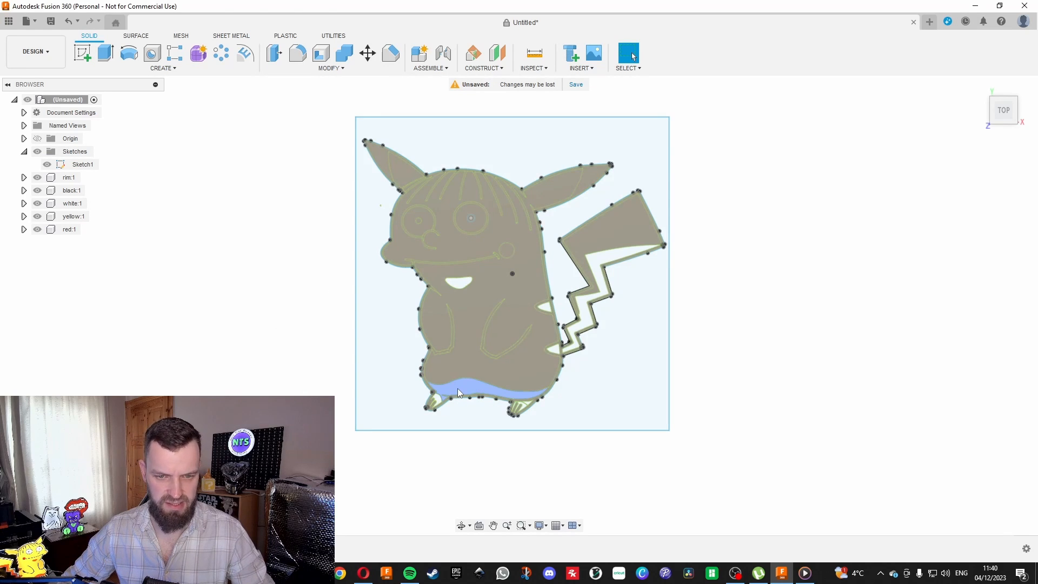
Start an extrusion with the lower belly band, both feet, the tail zigzag, the two back stripes and the small patch below the mouth.
key("e")
scroll(456, 405, "up", 4)
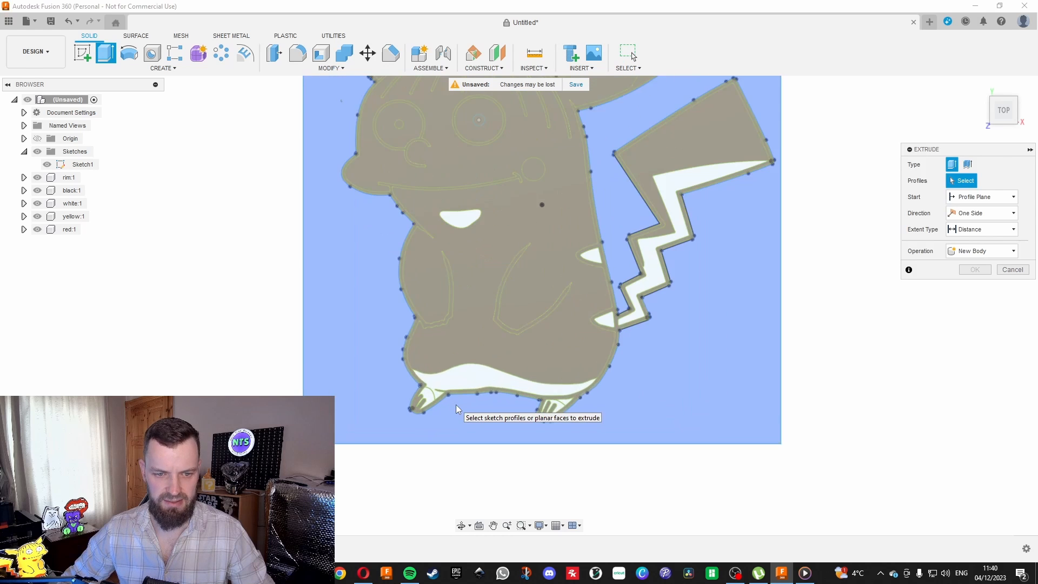
left_click(459, 372)
scroll(413, 398, "up", 3)
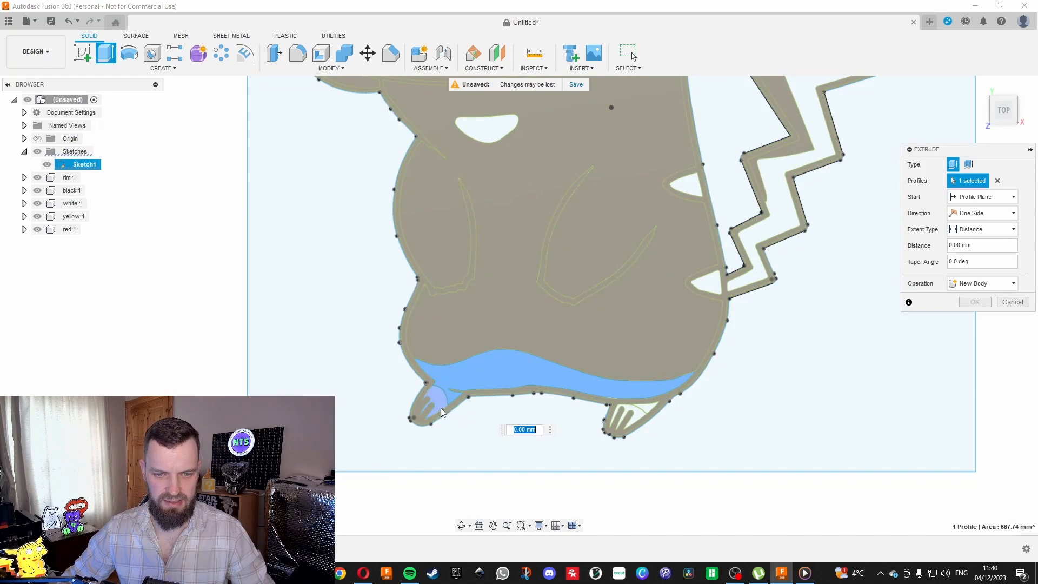
left_click(441, 408)
left_click(628, 412)
left_click(645, 408)
scroll(549, 439, "down", 3)
scroll(729, 261, "up", 3)
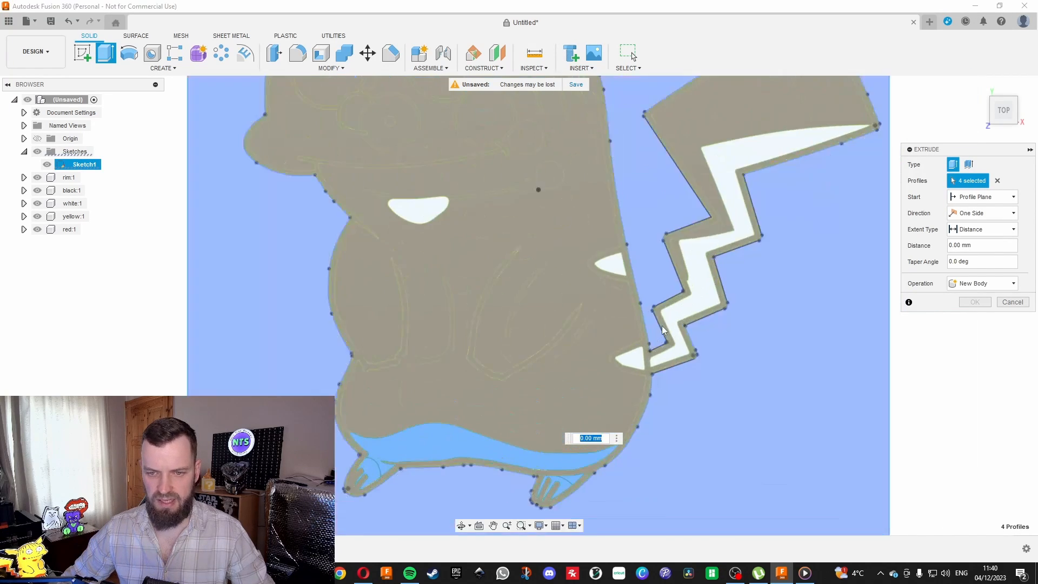
left_click(663, 330)
left_click(640, 355)
left_click(624, 273)
left_click(416, 210)
scroll(327, 349, "down", 3)
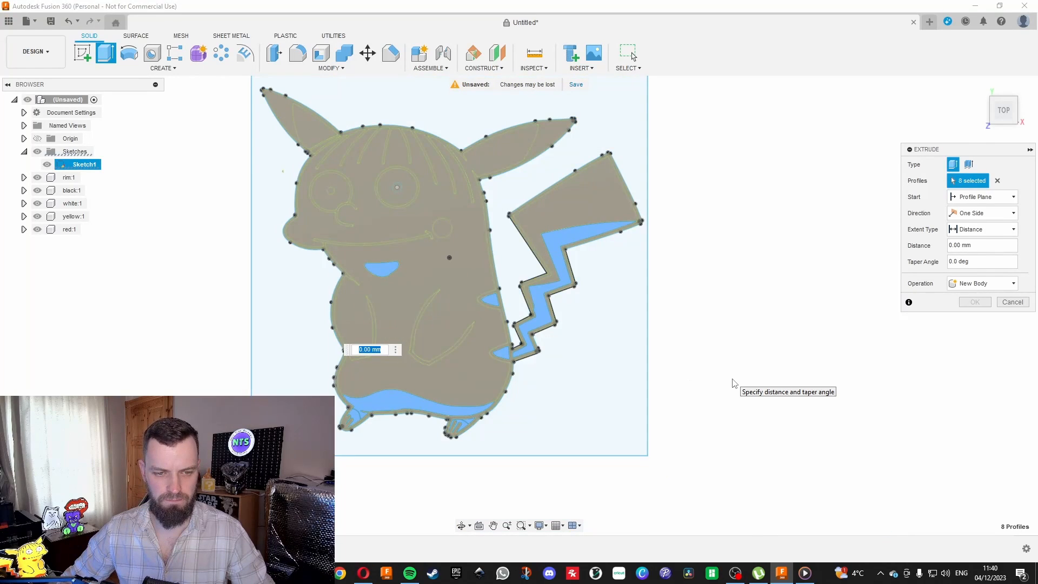
Extrude the selected belly, feet, tail, stripe and neck profiles 0.3 mm as a new component.
type("0.3")
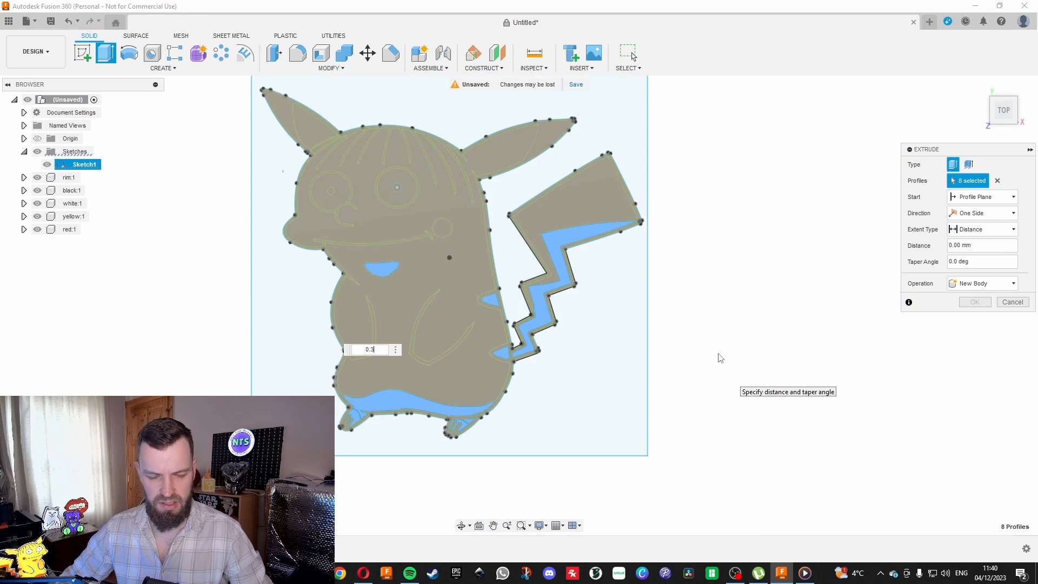
key("Return")
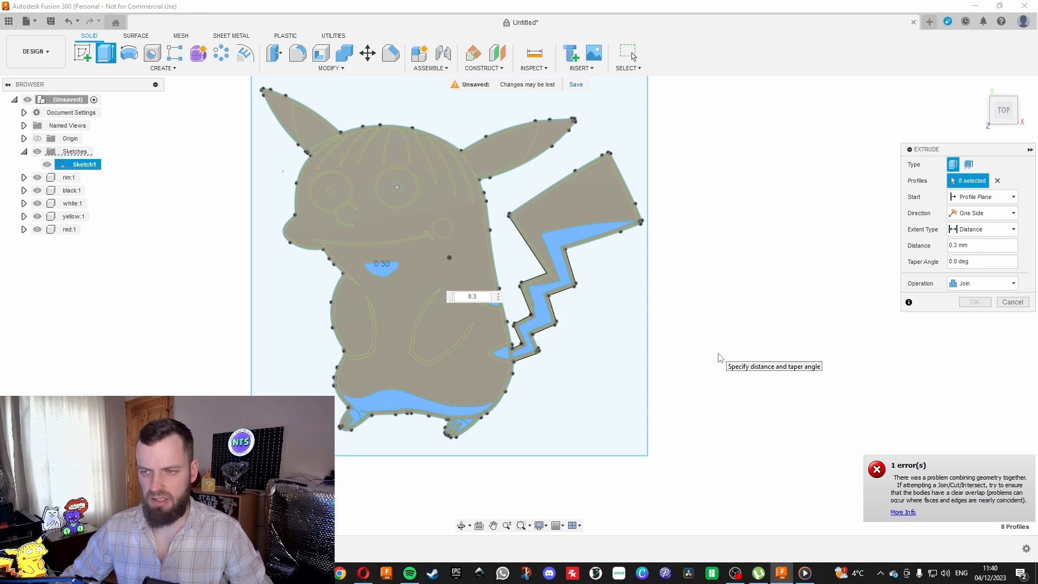
left_click(984, 283)
left_click(983, 341)
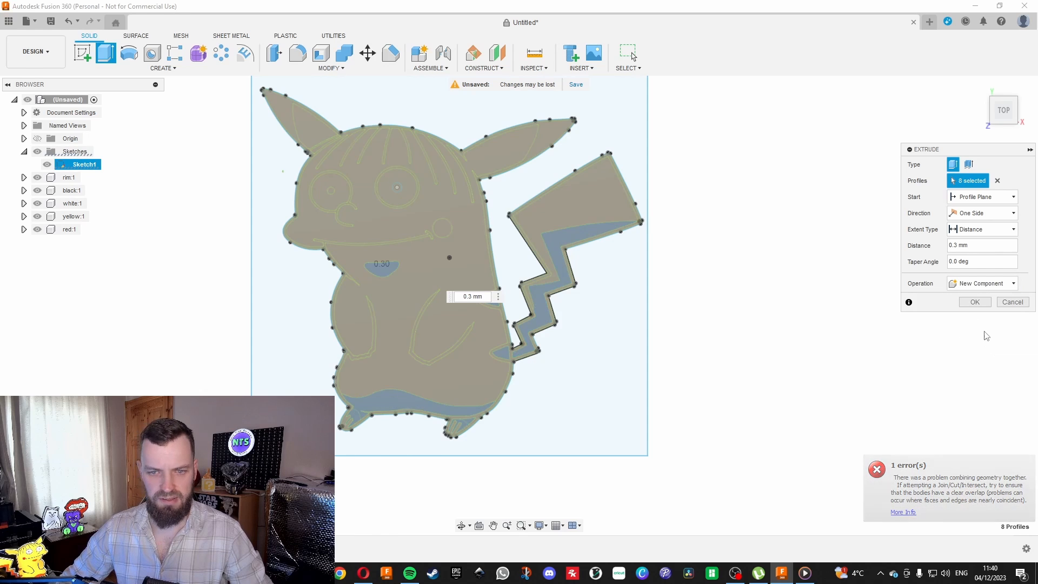
left_click(973, 301)
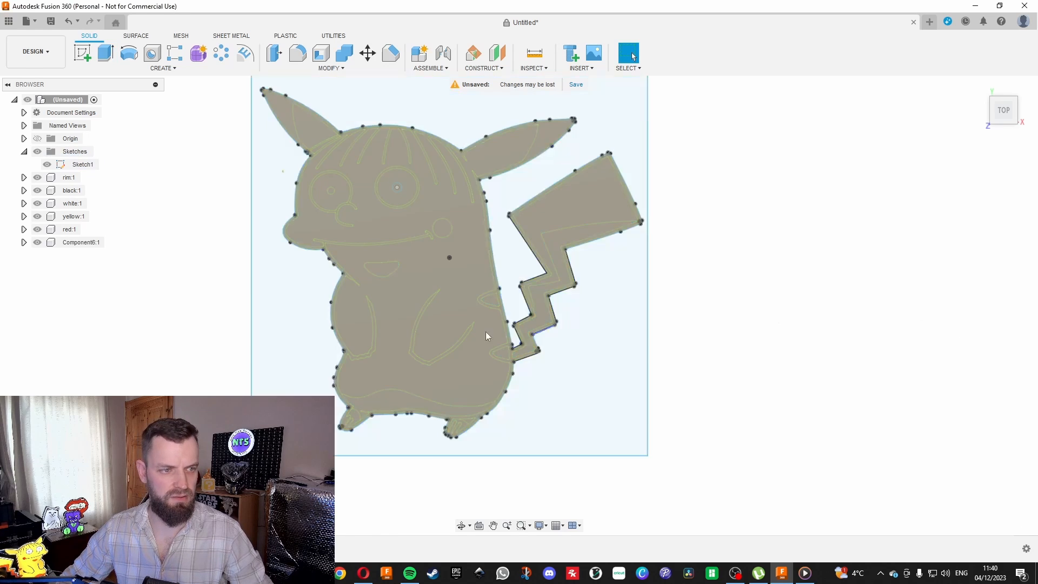
Rename the new belly, feet and tail component as yellow2.
double_click(68, 245)
type("yellow")
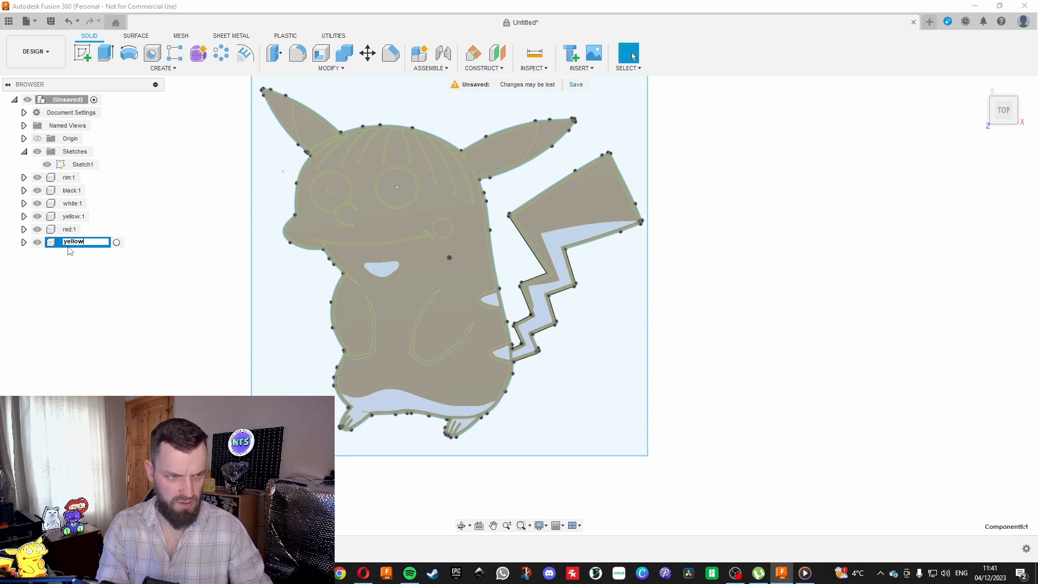
key("Return")
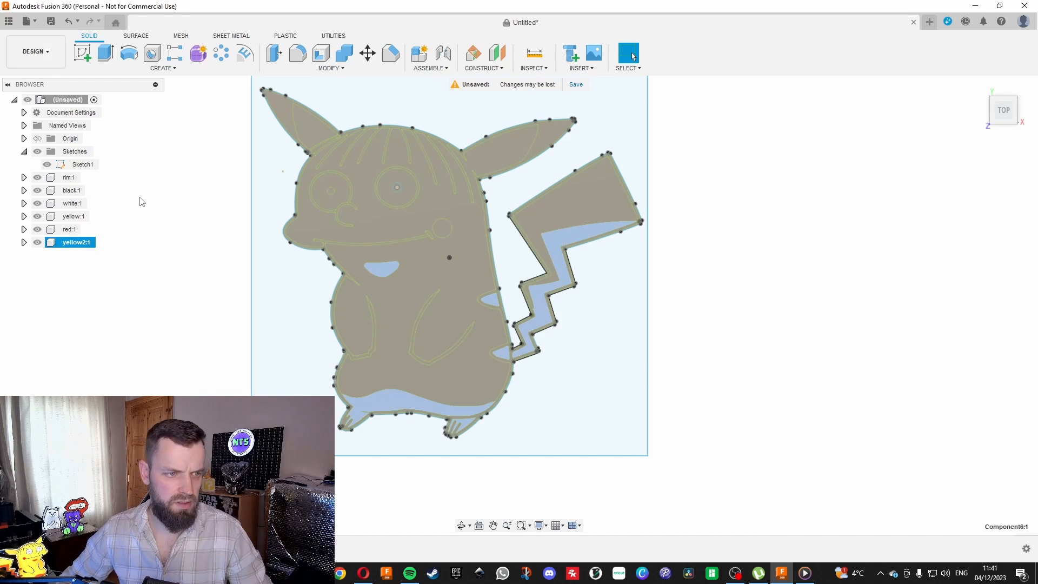
key("Escape")
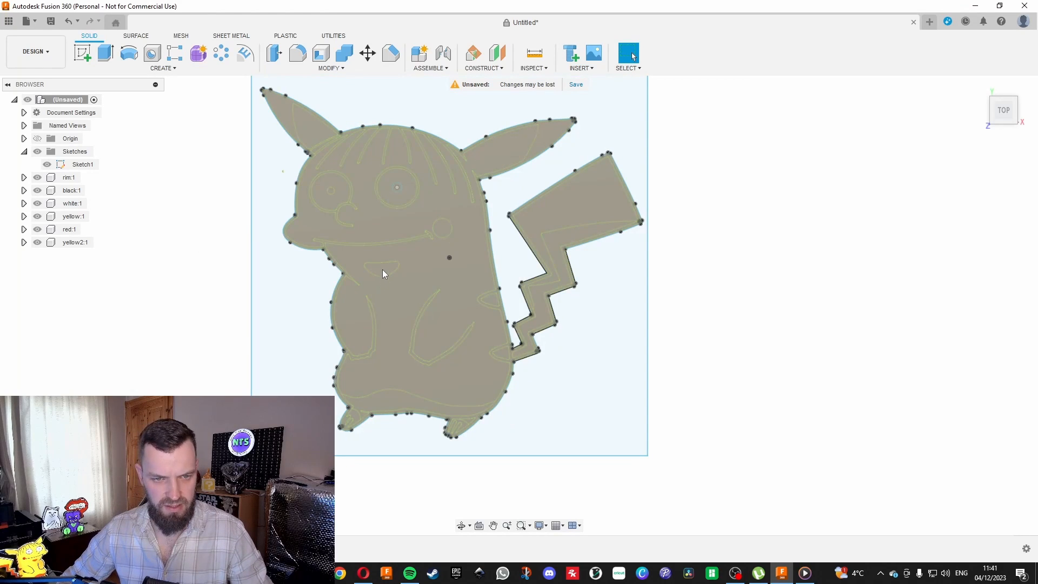
Start an extrusion from the yellow2 faces of the patch below the mouth, the tail zigzag and the two back stripes.
key("e")
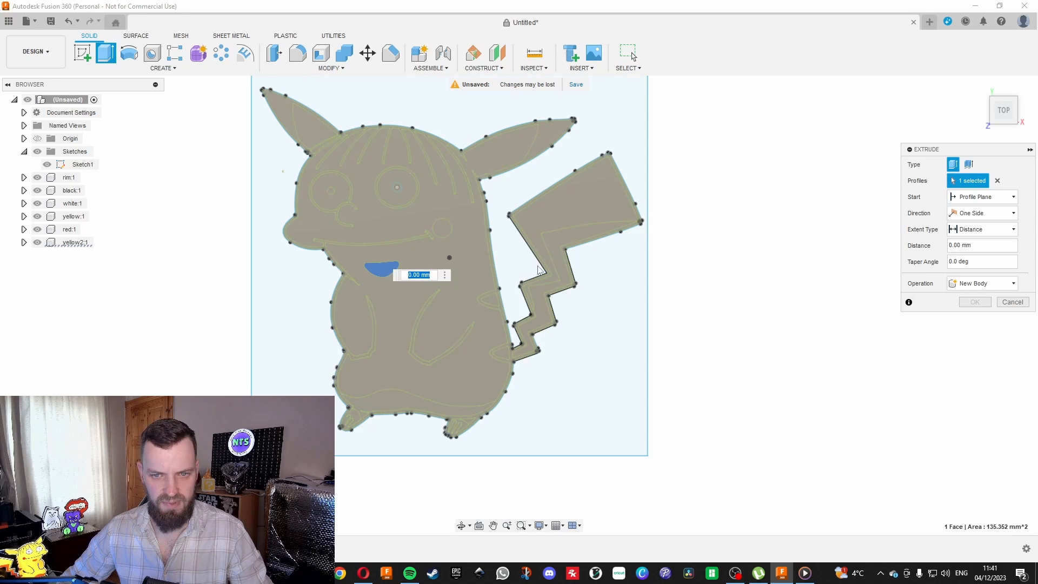
left_click(562, 240)
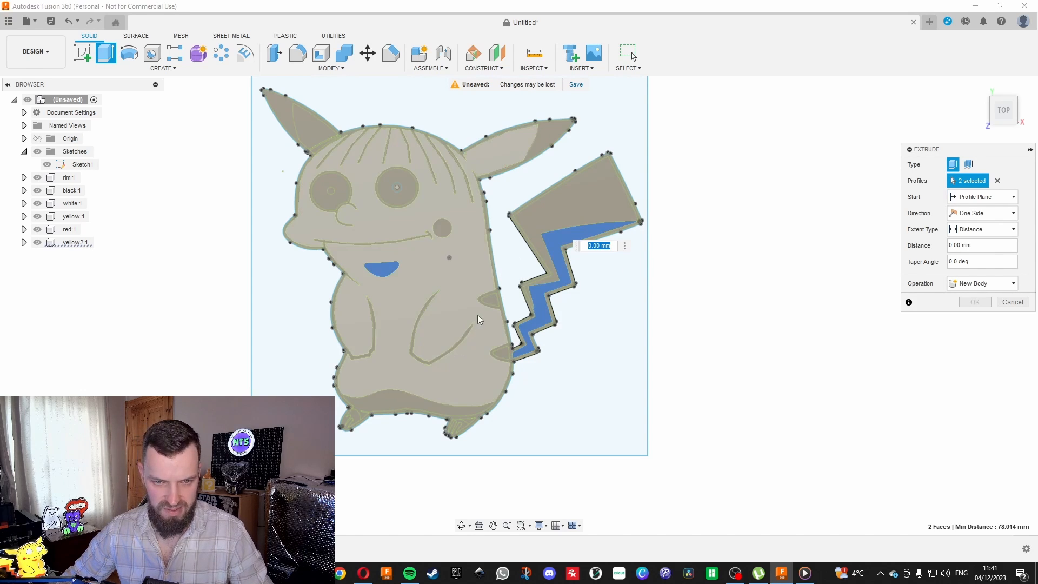
scroll(492, 301, "up", 2)
left_click(494, 300)
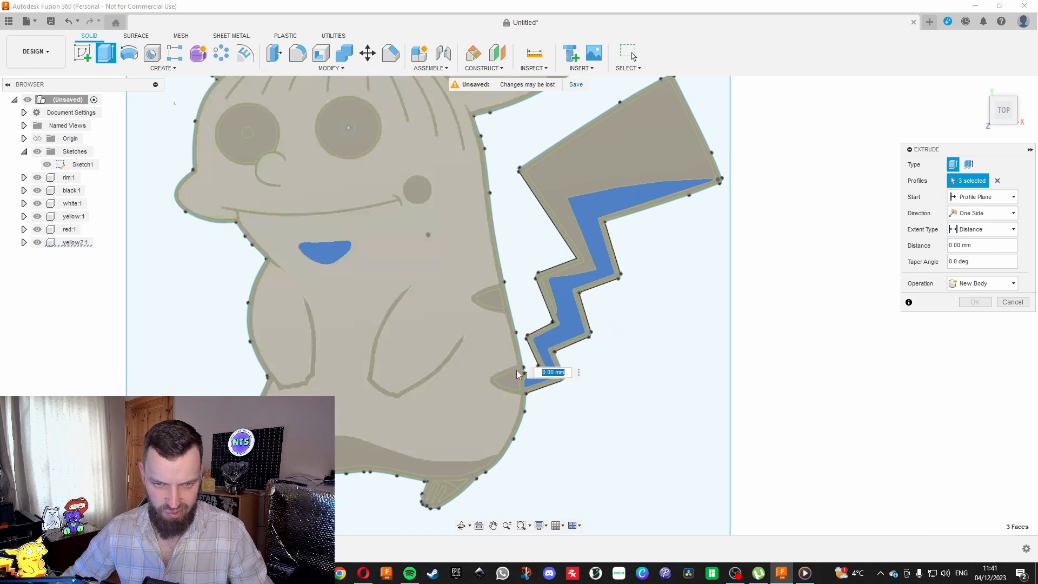
left_click(511, 380)
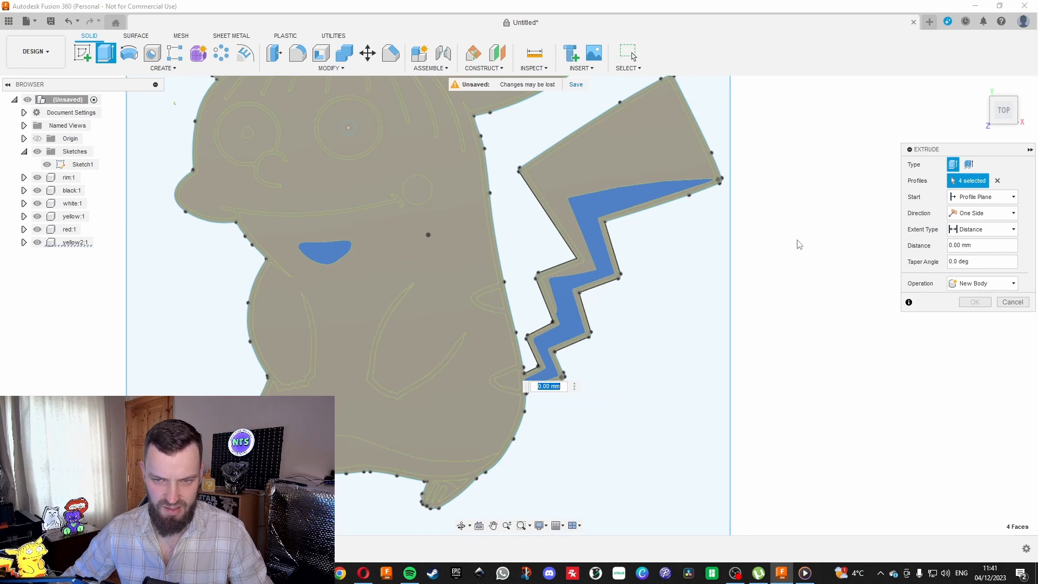
mouse_move(996, 116)
left_mouse_down()
mouse_move(991, 89)
mouse_move(1004, 113)
left_mouse_up()
scroll(507, 306, "up", 2)
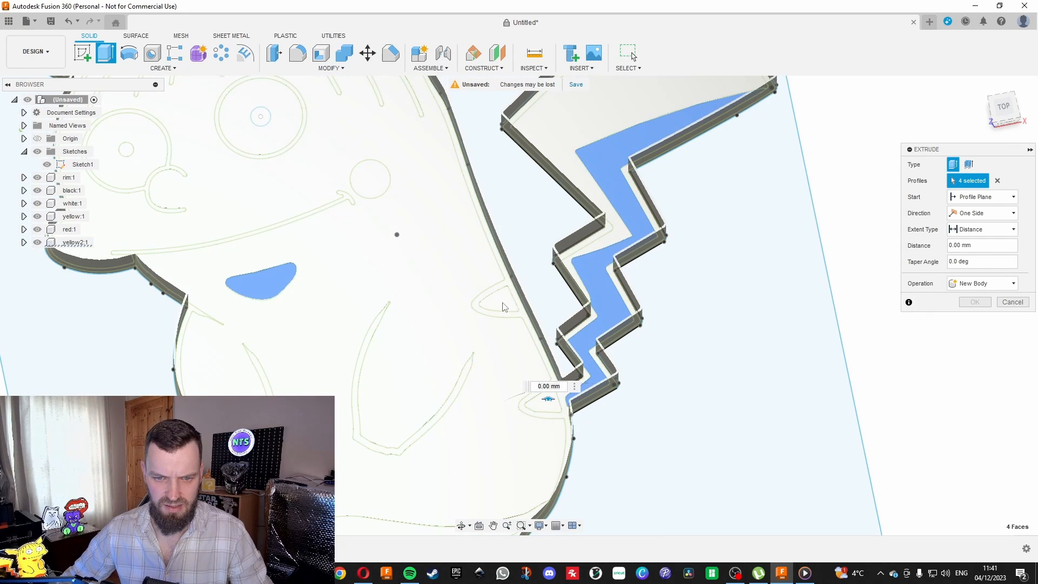
scroll(502, 309, "down", 2)
scroll(475, 451, "up", 2)
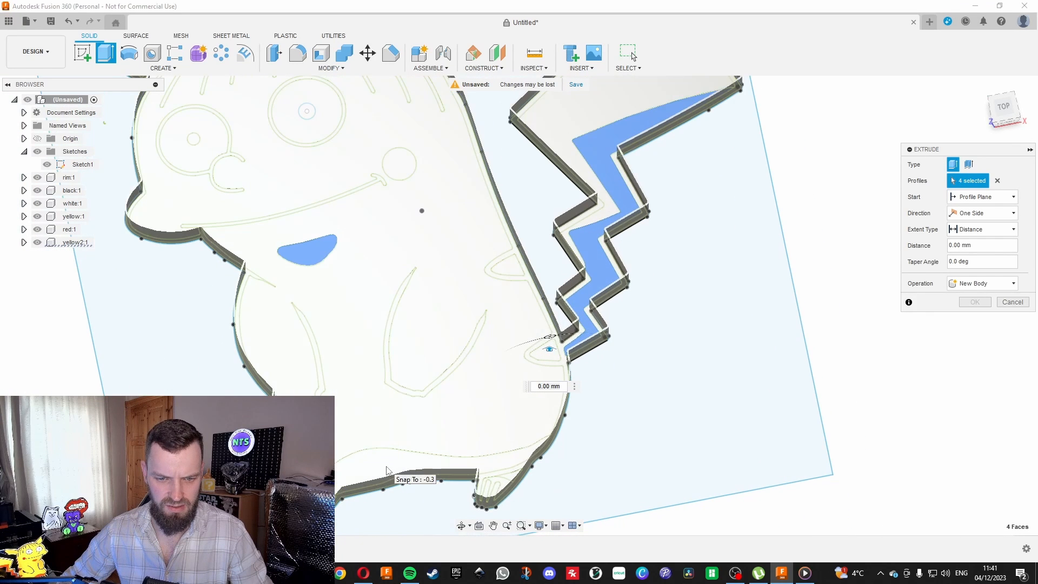
Add the lower belly band with its connected left foot and the separate right foot face to the extrusion.
left_click(459, 462)
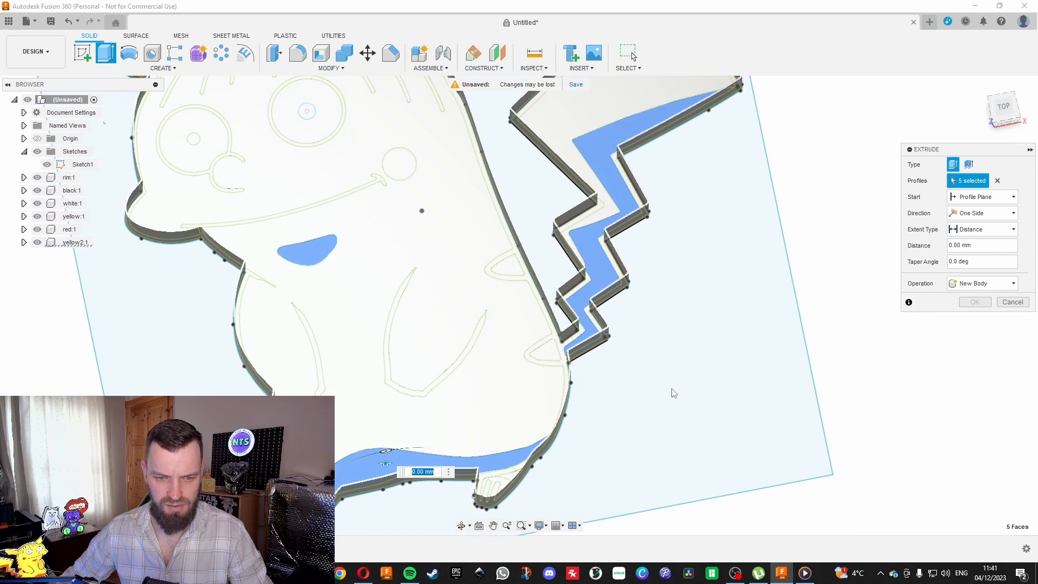
scroll(522, 482, "up", 3)
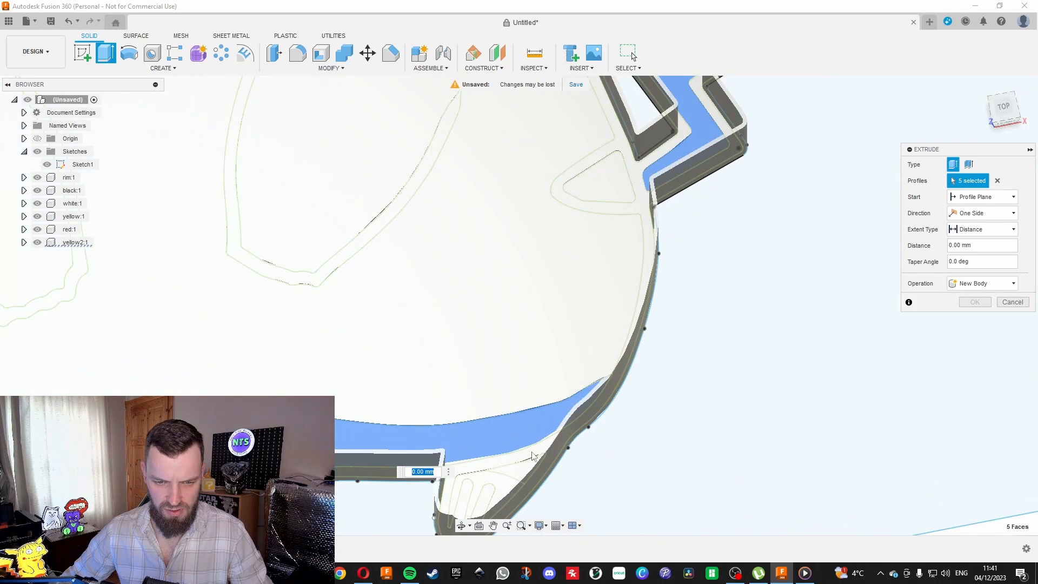
left_click(1006, 109)
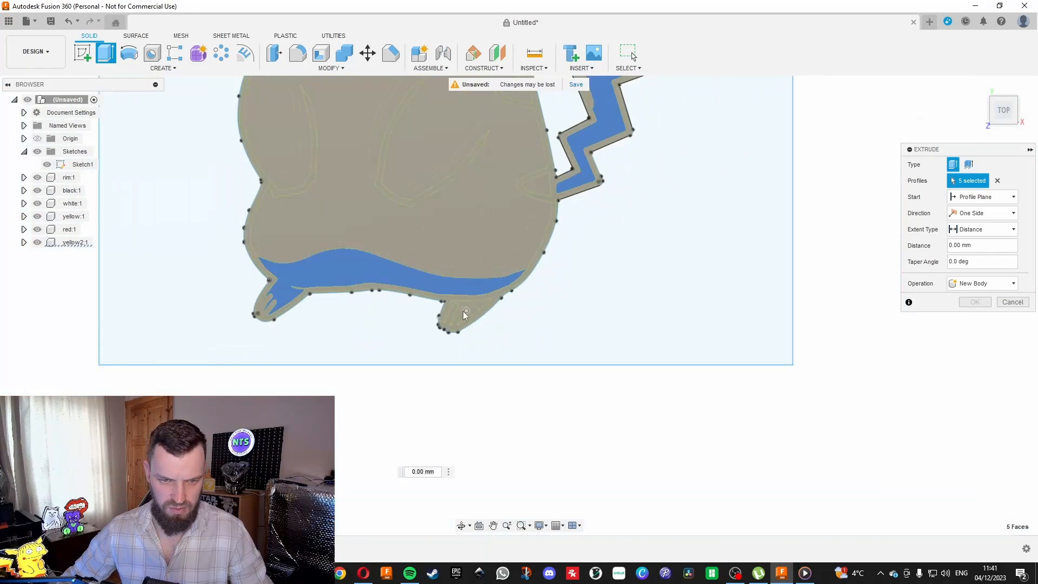
scroll(464, 311, "up", 5)
scroll(504, 278, "down", 5)
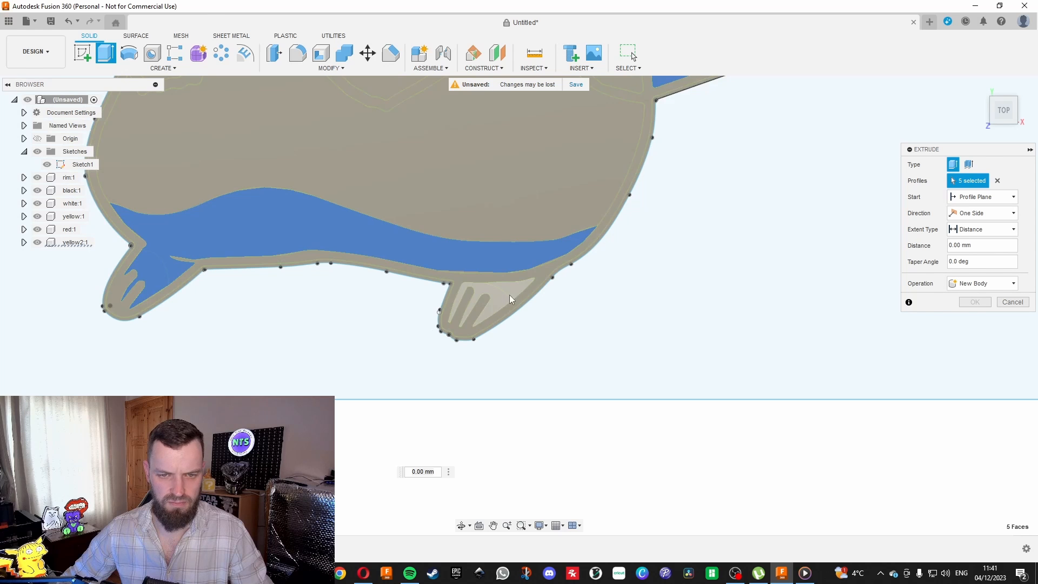
left_click(517, 292)
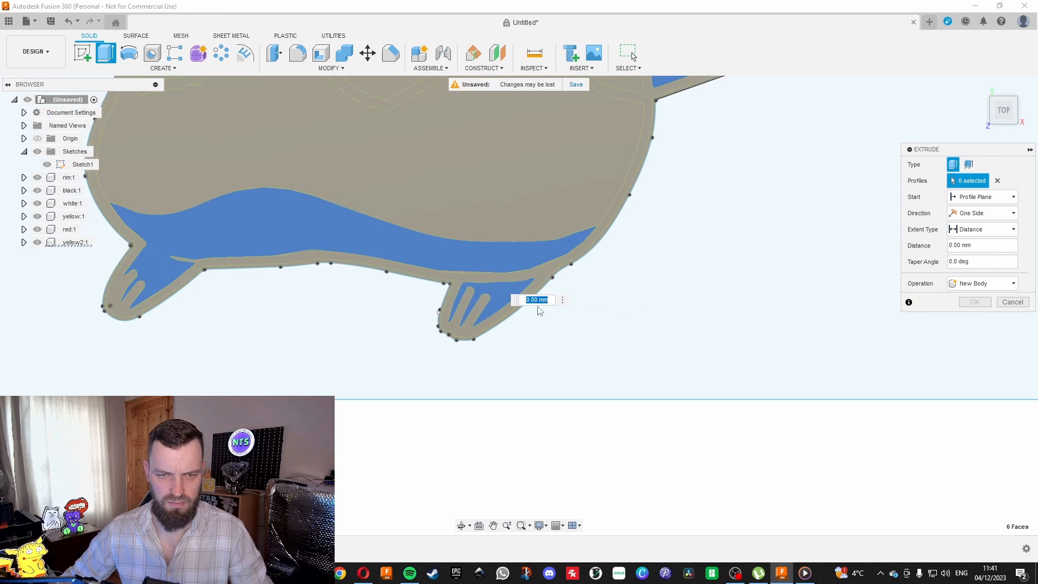
scroll(498, 294, "down", 3)
scroll(241, 322, "down", 5)
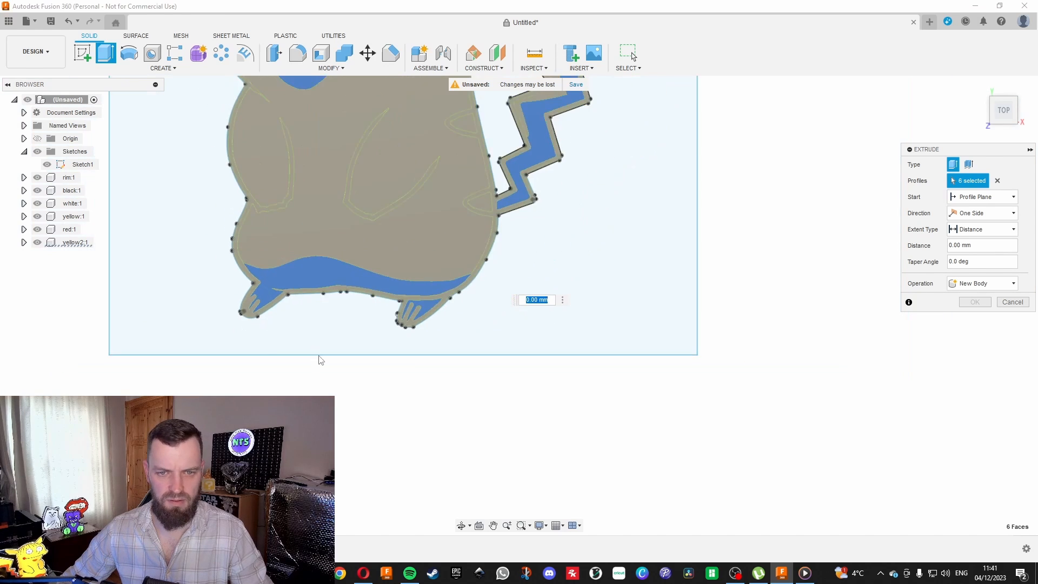
Clear and reselect the two back stripe faces beside the tail for the extrusion.
scroll(409, 249, "up", 4)
left_click(469, 238)
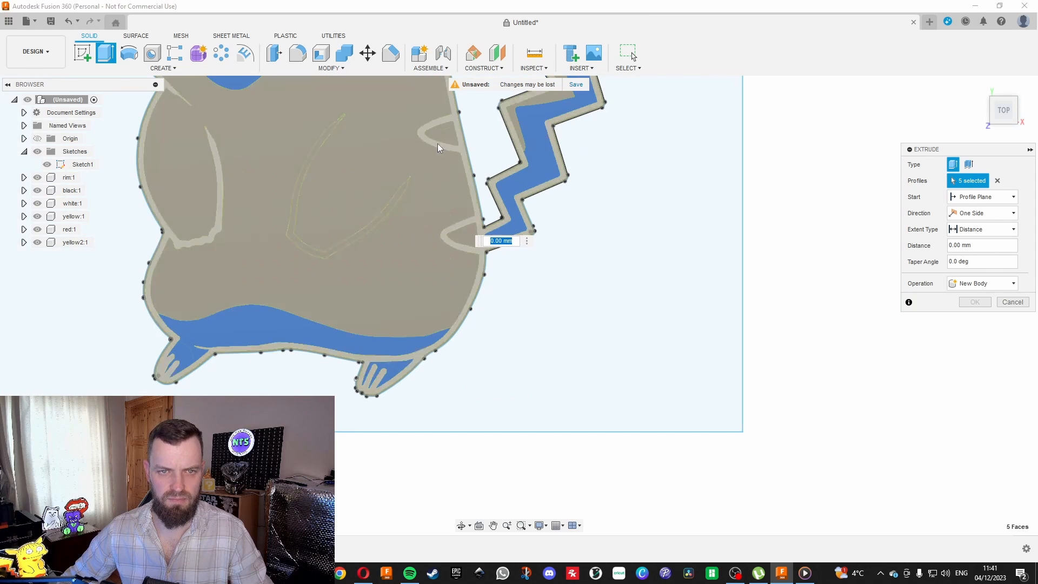
left_click(444, 136)
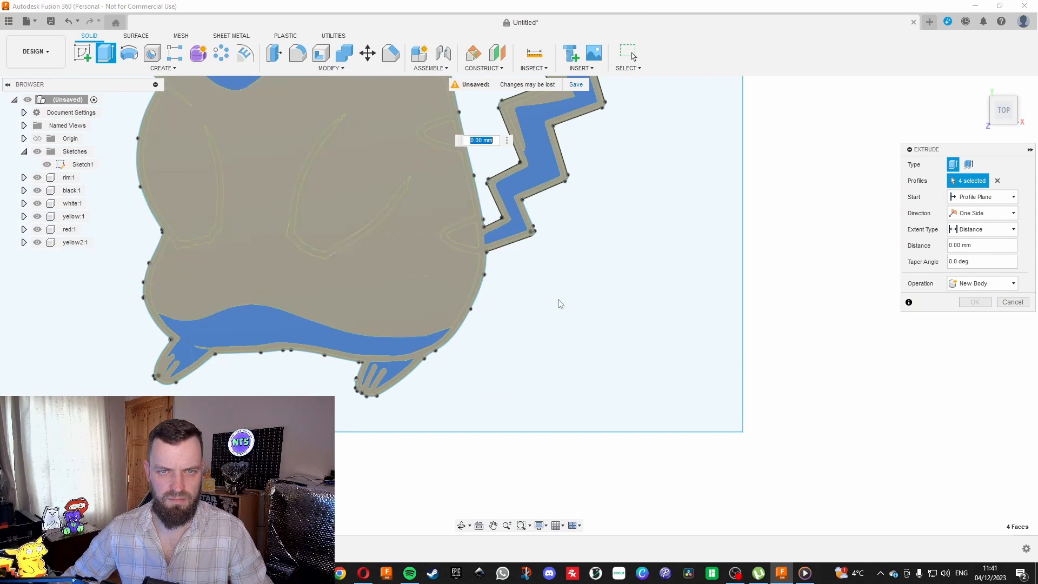
scroll(551, 306, "down", 1)
left_click(450, 148)
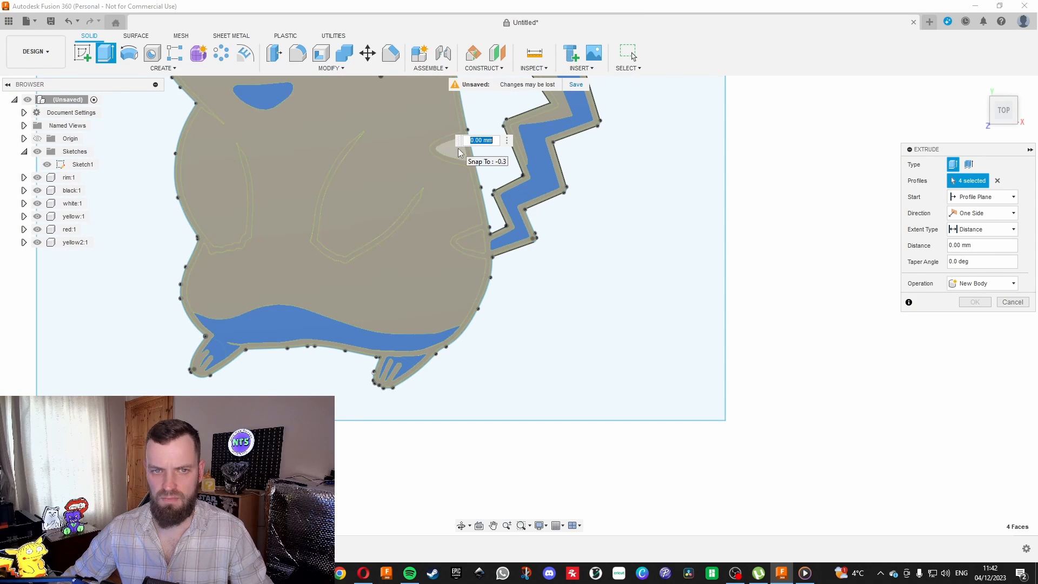
left_click(476, 226)
Set the extrusion distance of the selected yellow2 faces to 0.2 mm.
scroll(459, 278, "down", 3)
scroll(516, 339, "down", 2)
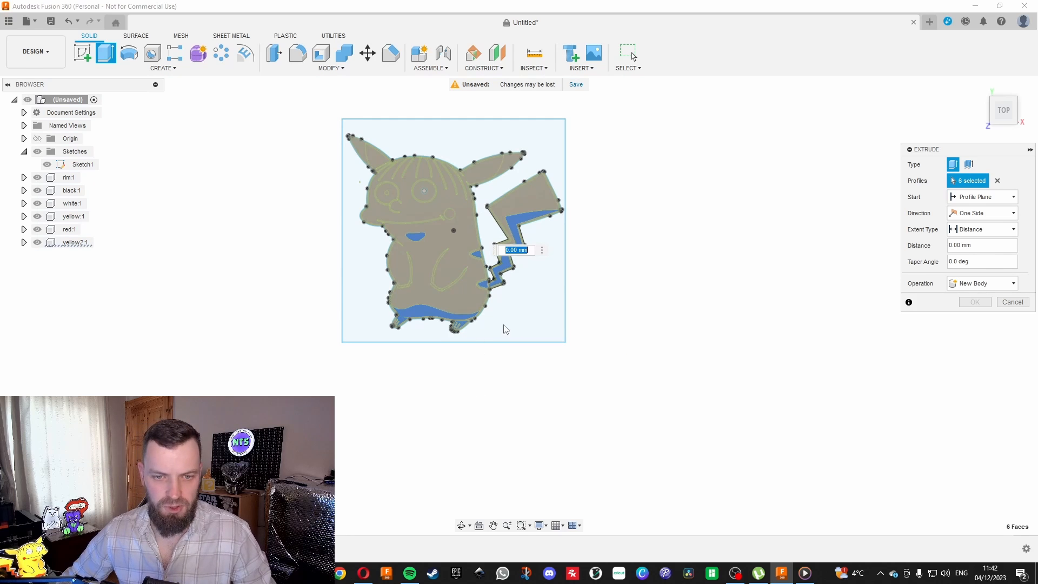
type("0")
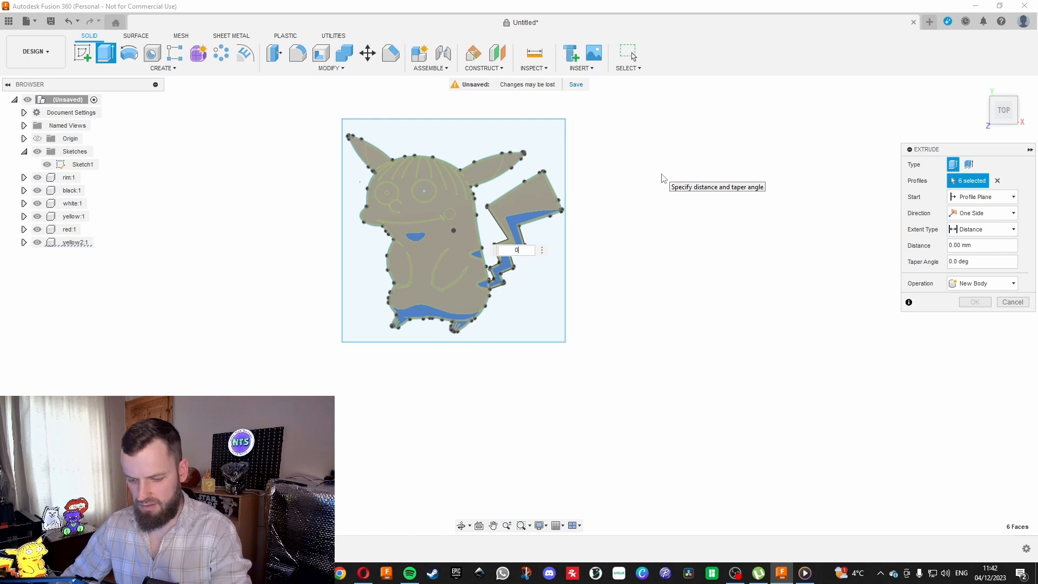
type(".2")
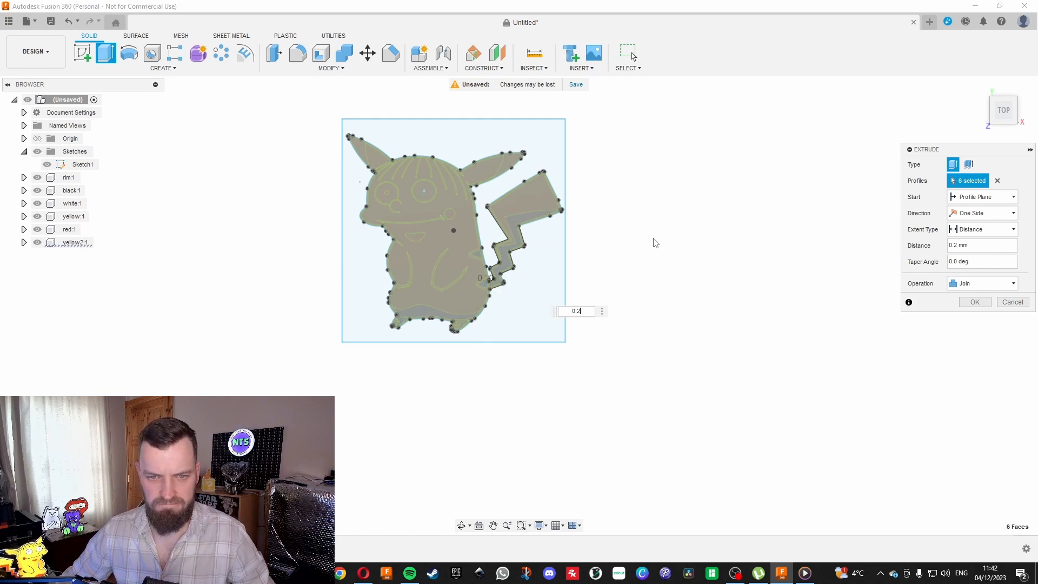
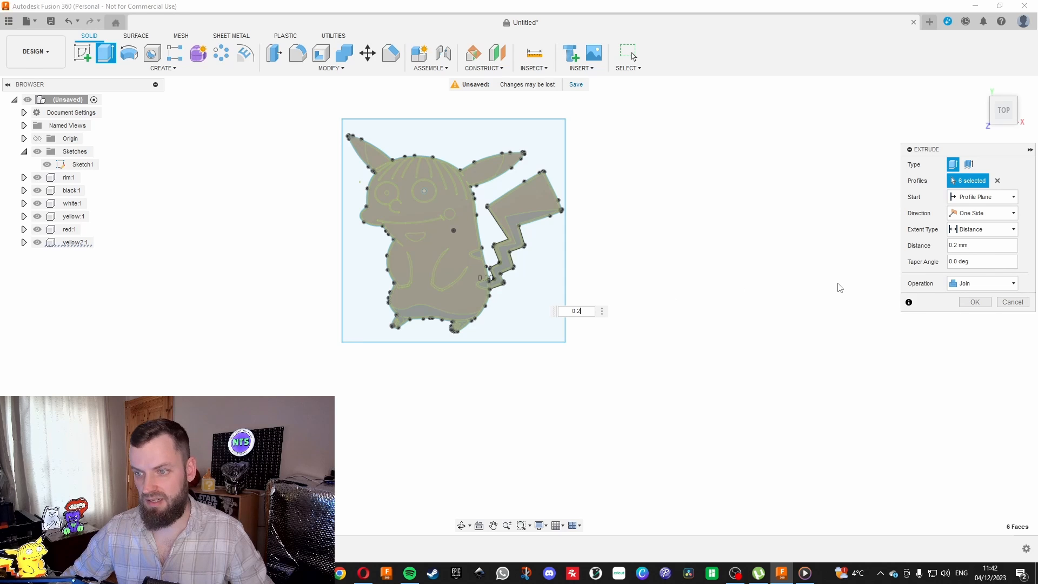
Create the 0.2 mm extrusion as a new component and rename that component red2.
left_click(973, 285)
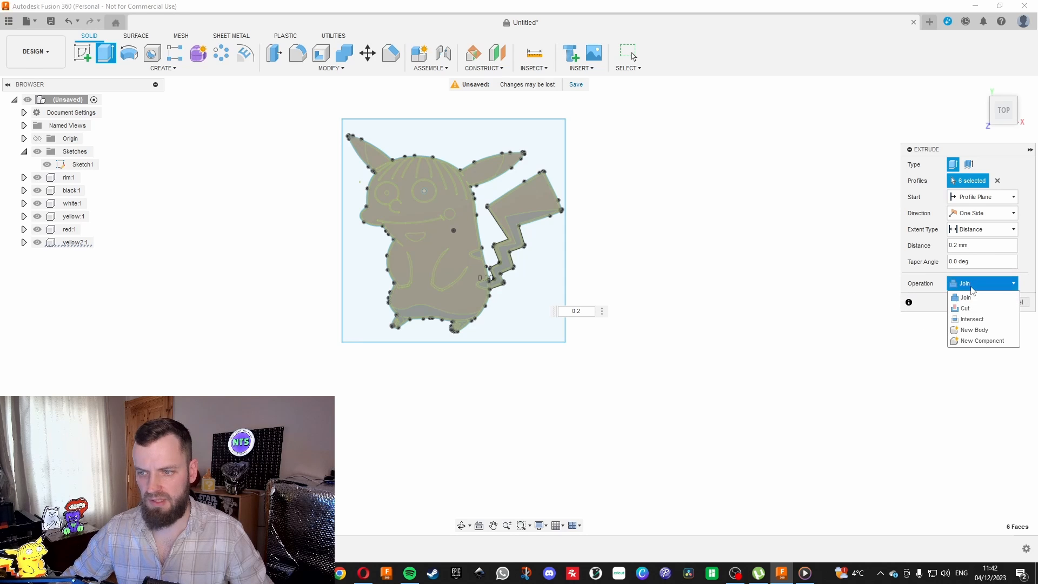
left_click(967, 341)
left_click(972, 301)
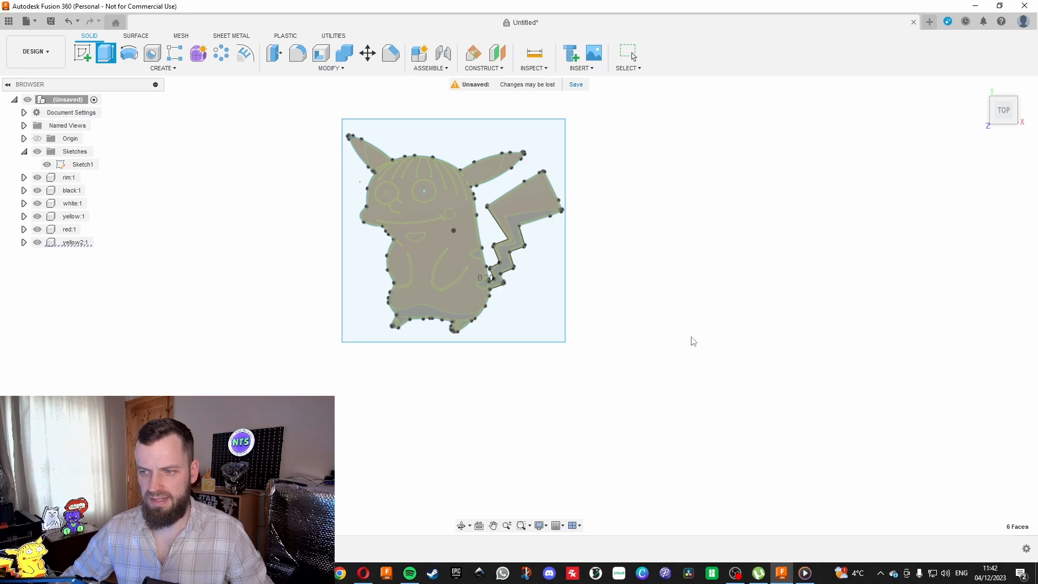
double_click(84, 255)
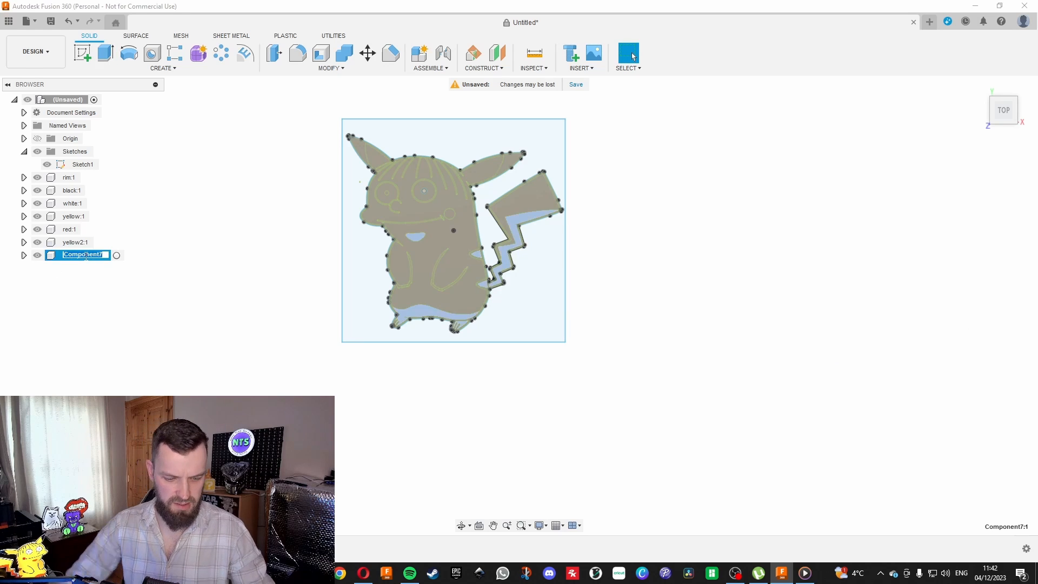
type("red")
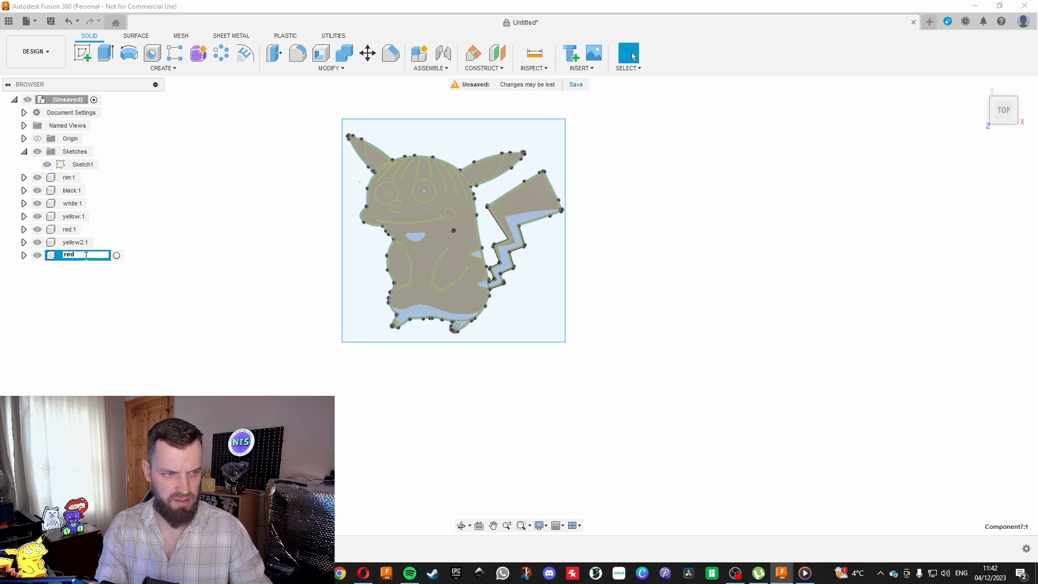
type("2")
key("Return")
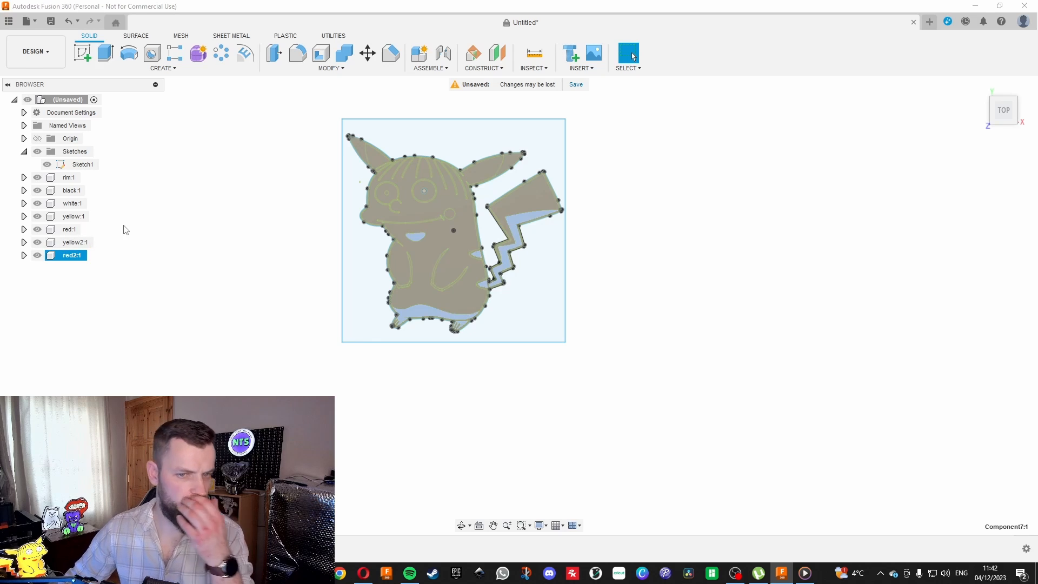
left_click(138, 241)
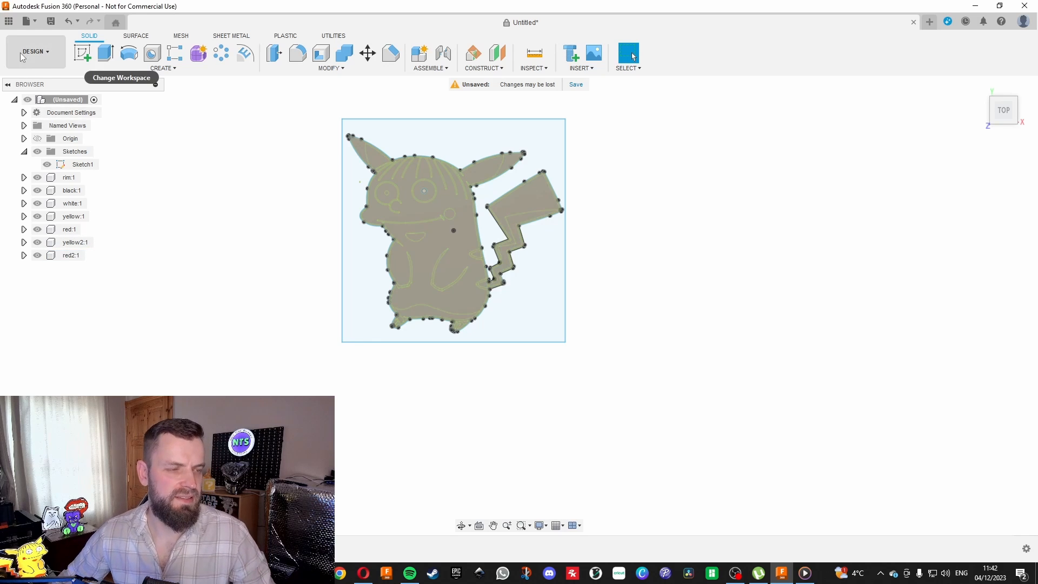
Switch to the Render workspace, tilt the model slightly and start the Appearance command.
left_click(38, 54)
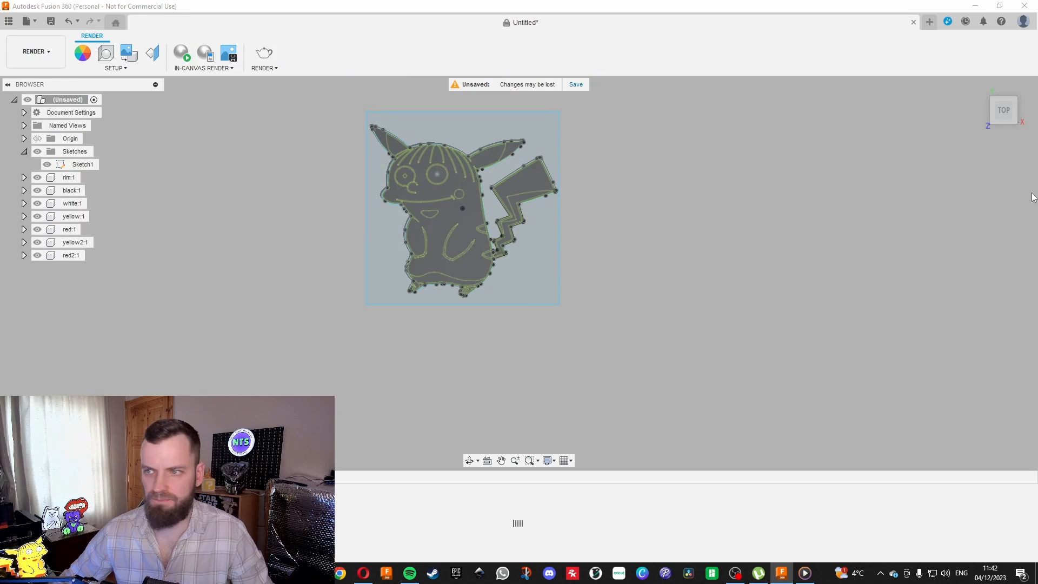
mouse_move(1000, 108)
left_mouse_down()
mouse_move(1004, 65)
mouse_move(1006, 111)
mouse_move(1021, 115)
left_mouse_up()
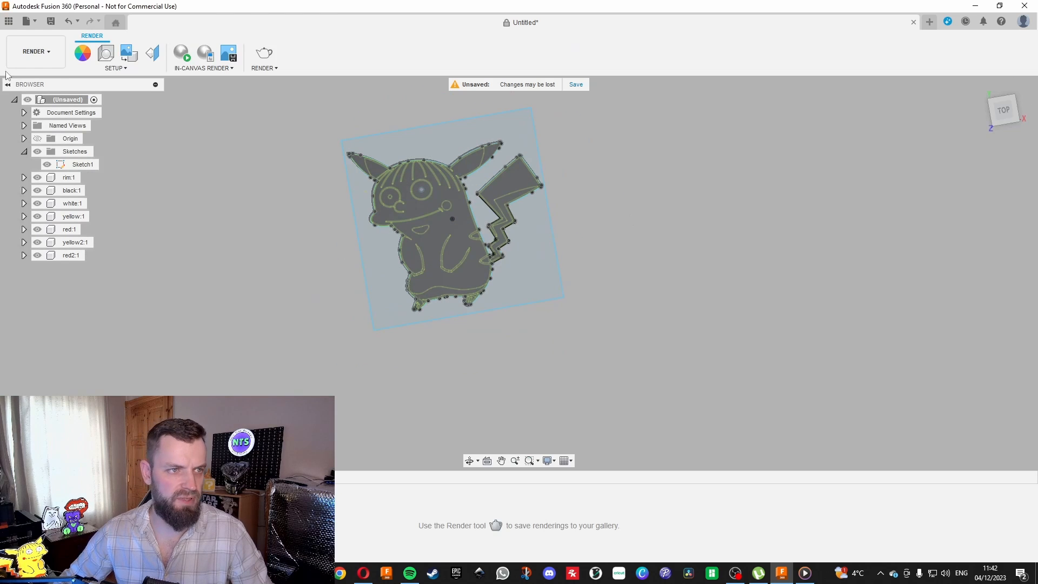
key("a")
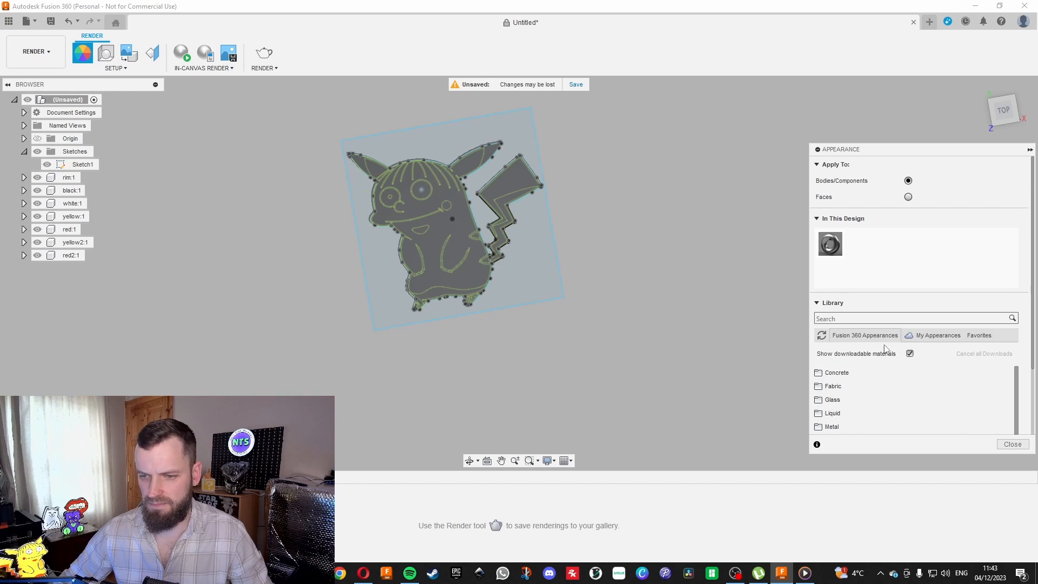
Apply the Polymide (Kapton) plastic appearance to the yellow2 and yellow components.
scroll(872, 356, "down", 5)
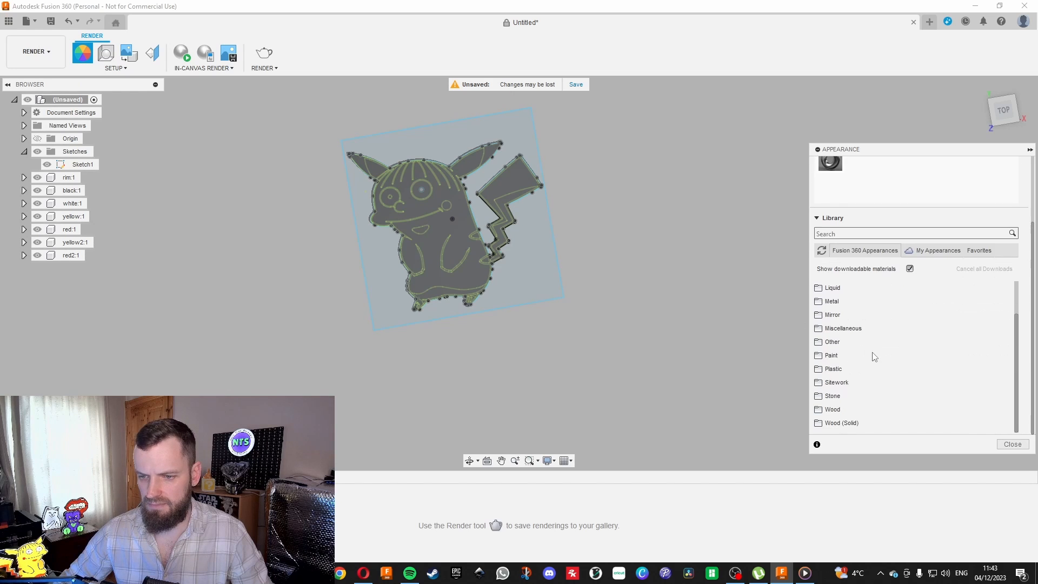
left_click(832, 369)
scroll(855, 344, "down", 10)
scroll(860, 351, "up", 4)
scroll(875, 389, "down", 5)
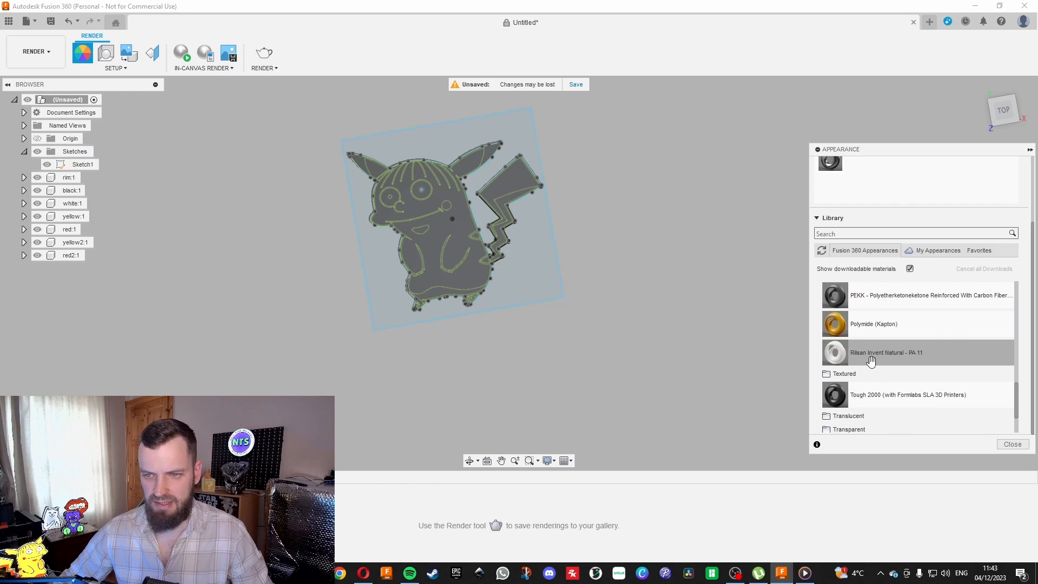
left_click_drag(875, 327, 89, 243)
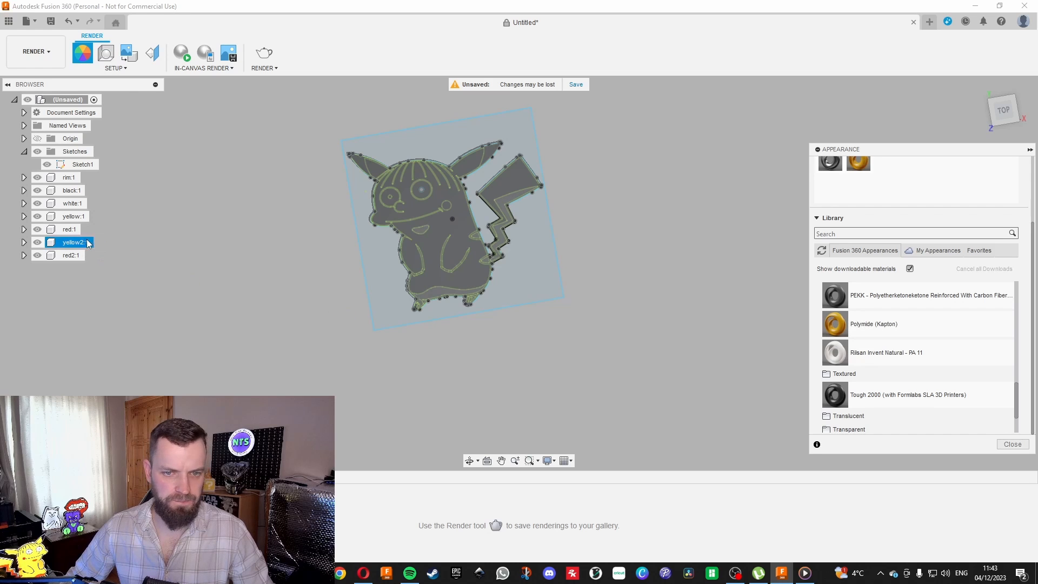
left_click_drag(833, 323, 73, 216)
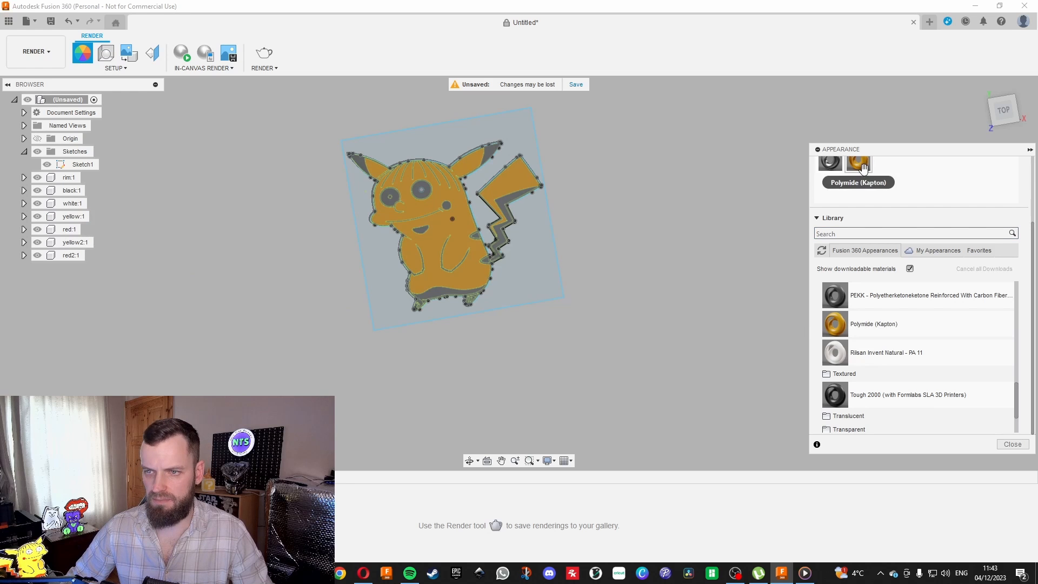
Edit the Polymide (Kapton) appearance in this design to a lighter yellow with RGB 231, 194, 72.
scroll(864, 178, "up", 2)
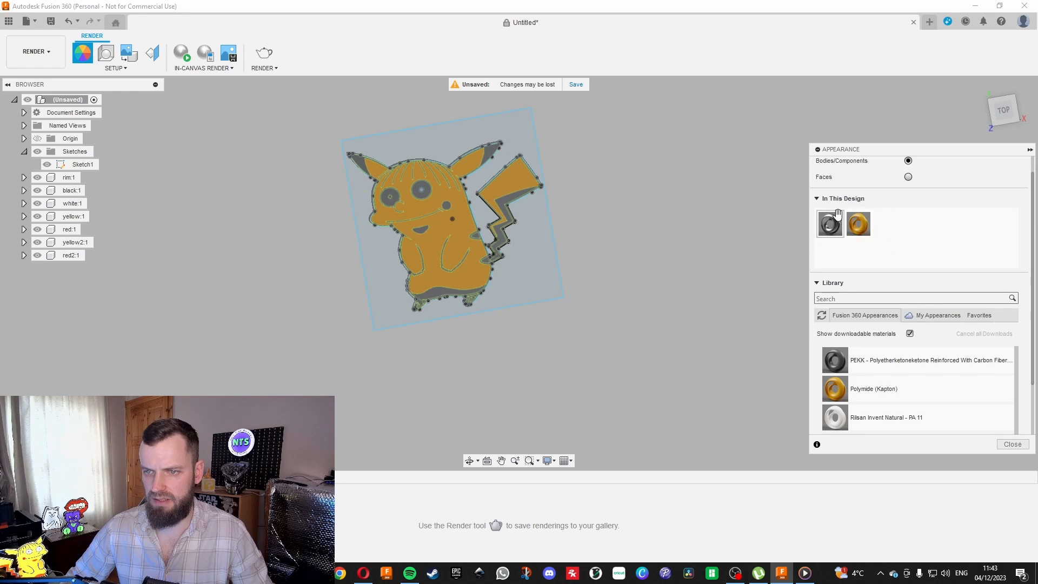
right_click(862, 222)
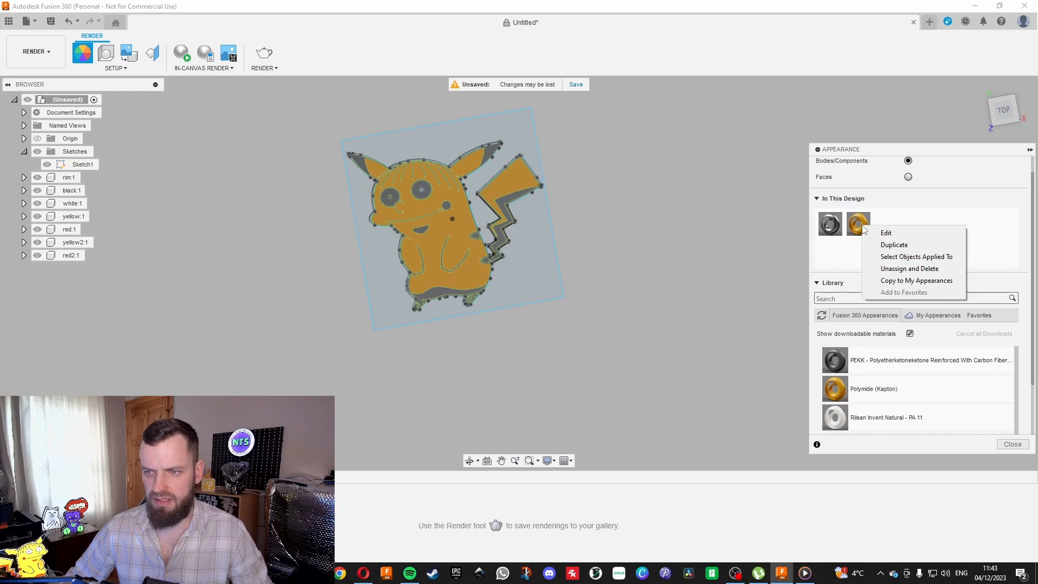
left_click(881, 228)
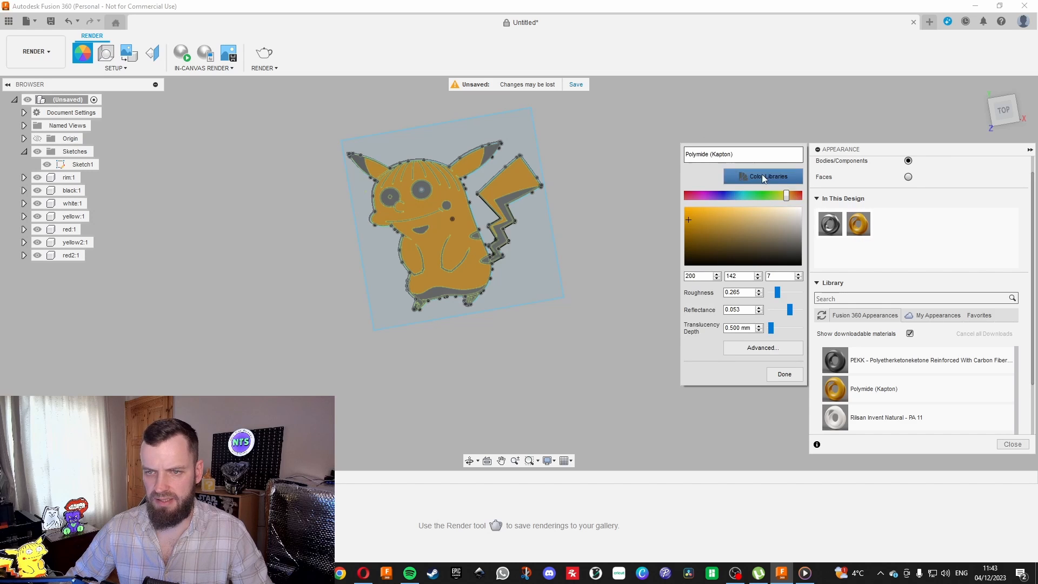
left_click_drag(785, 195, 784, 196)
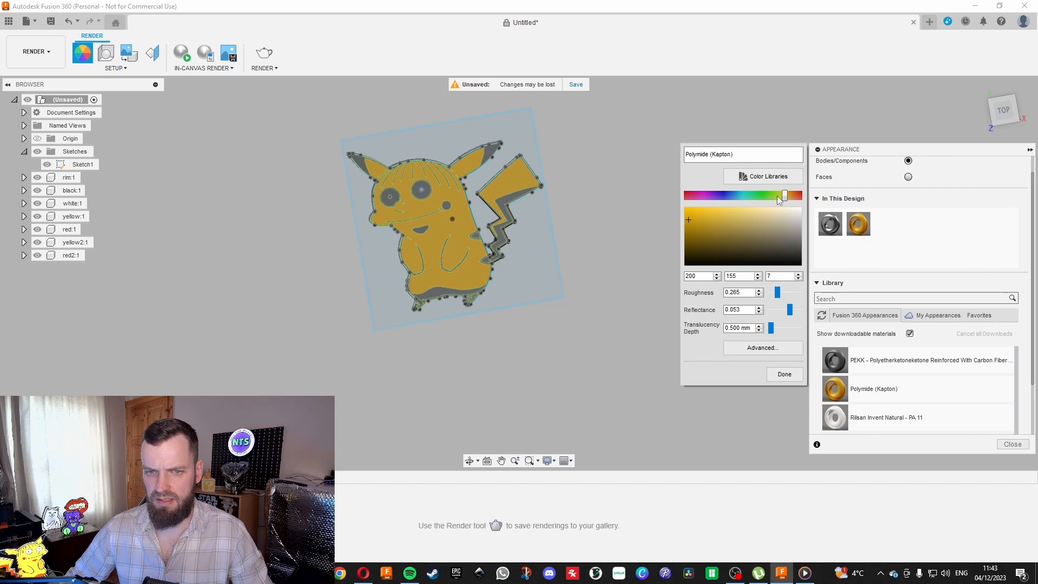
left_click_drag(693, 220, 721, 212)
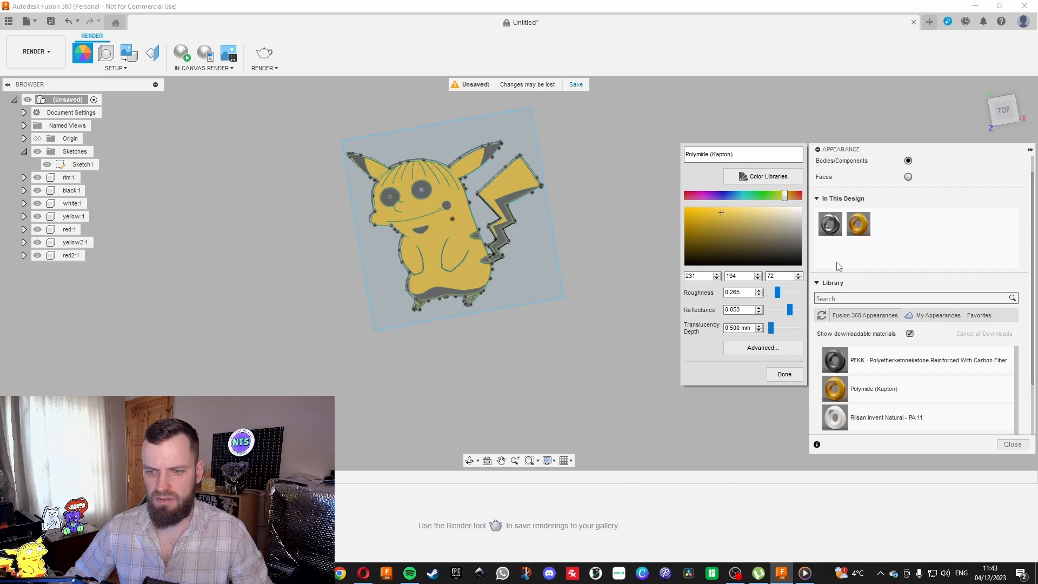
left_click(786, 373)
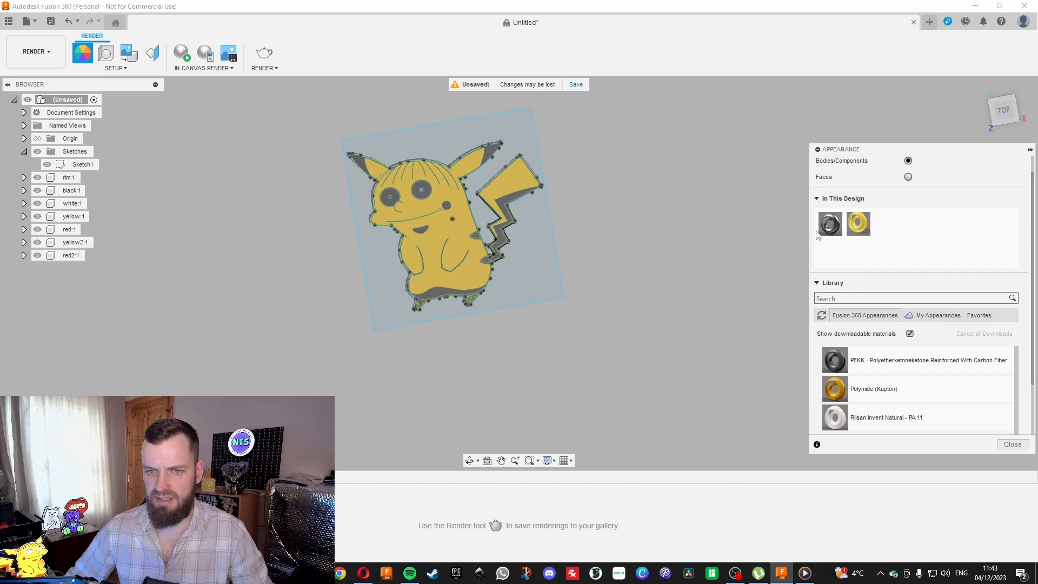
Apply the Tough 2000 (with Formlabs SLA 3D Printers) plastic appearance to the black component.
scroll(837, 385, "up", 3)
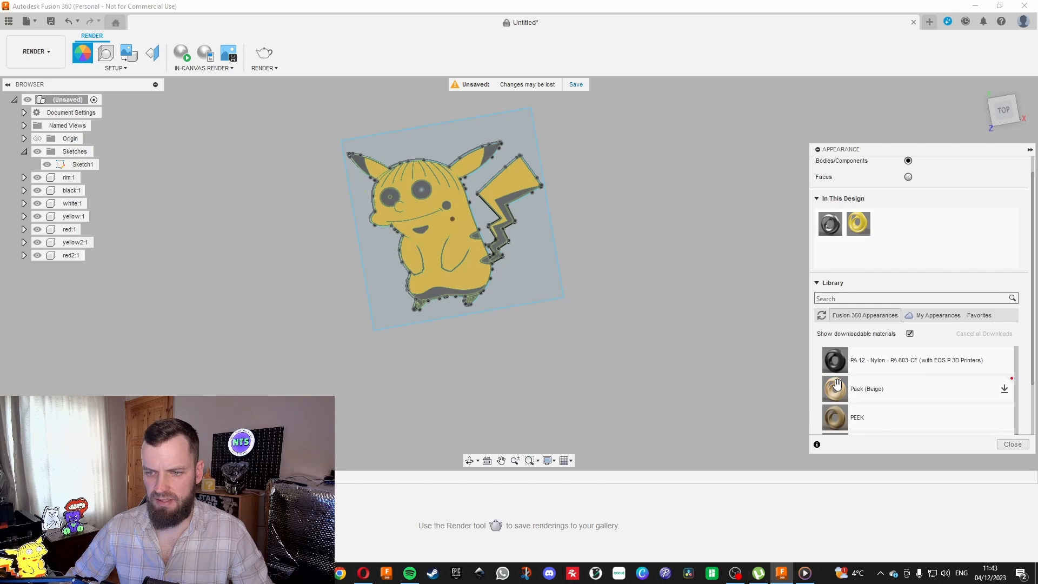
scroll(837, 385, "down", 5)
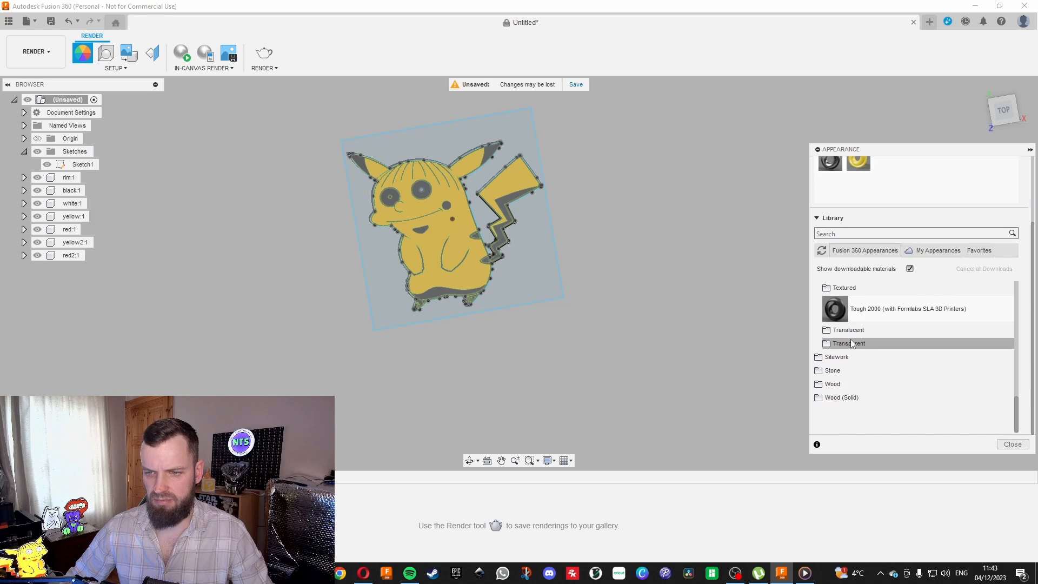
left_click_drag(835, 310, 207, 350)
left_click_drag(73, 281, 76, 281)
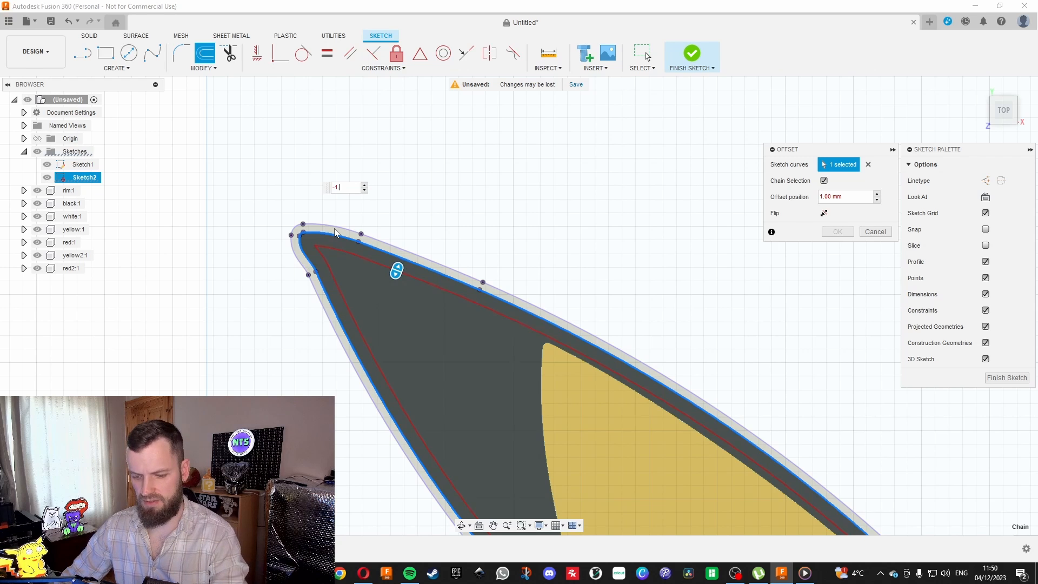
Offset the rim's inner outline outward in Sketch2 with an offset position of -1.6 mm.
type("1.6")
scroll(335, 232, "down", 3)
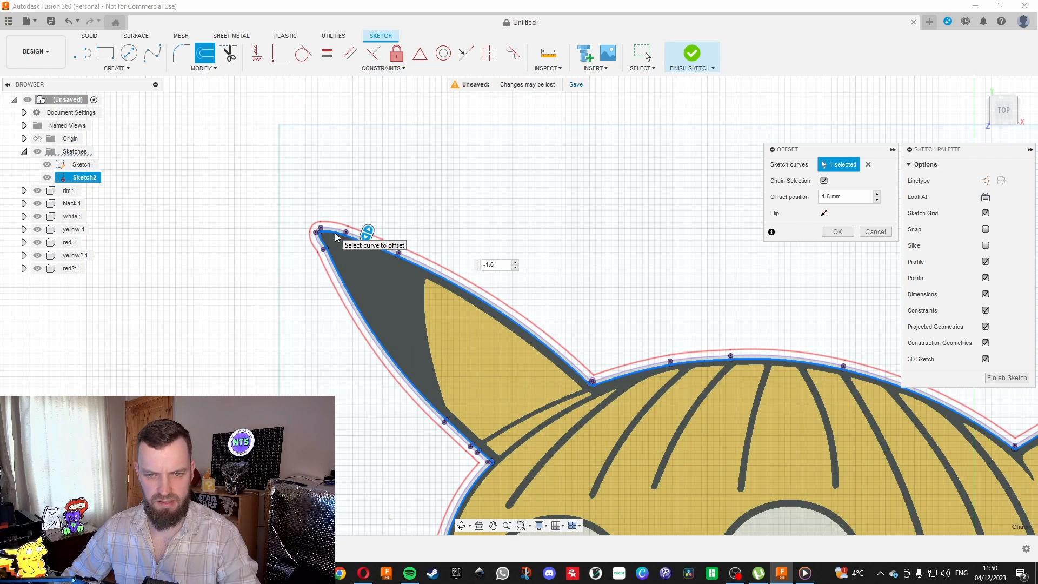
key("Return")
Offset the rim's inner outline 1 mm inward with chain selection.
scroll(340, 238, "up", 2)
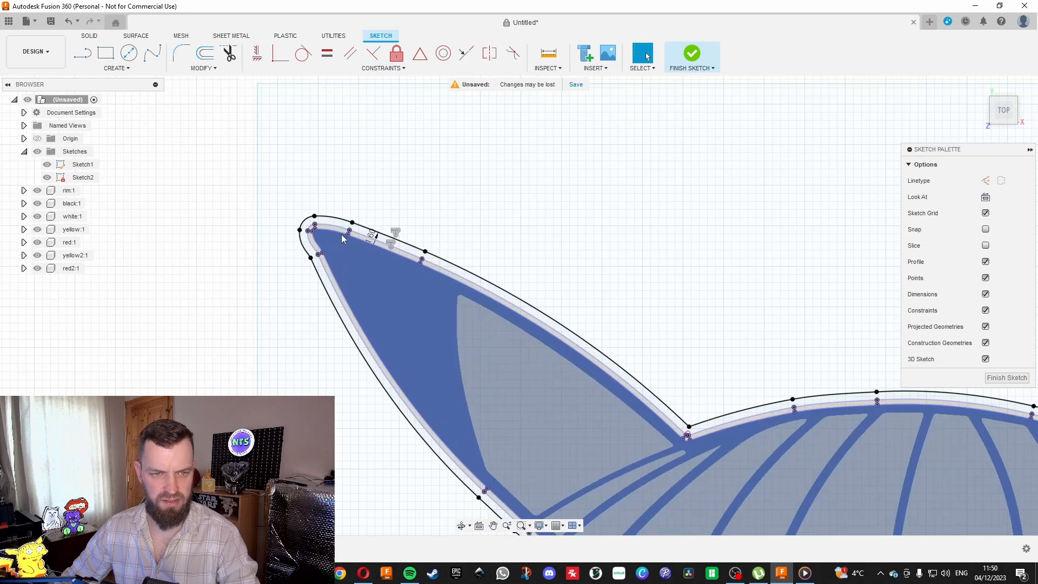
scroll(341, 237, "up", 3)
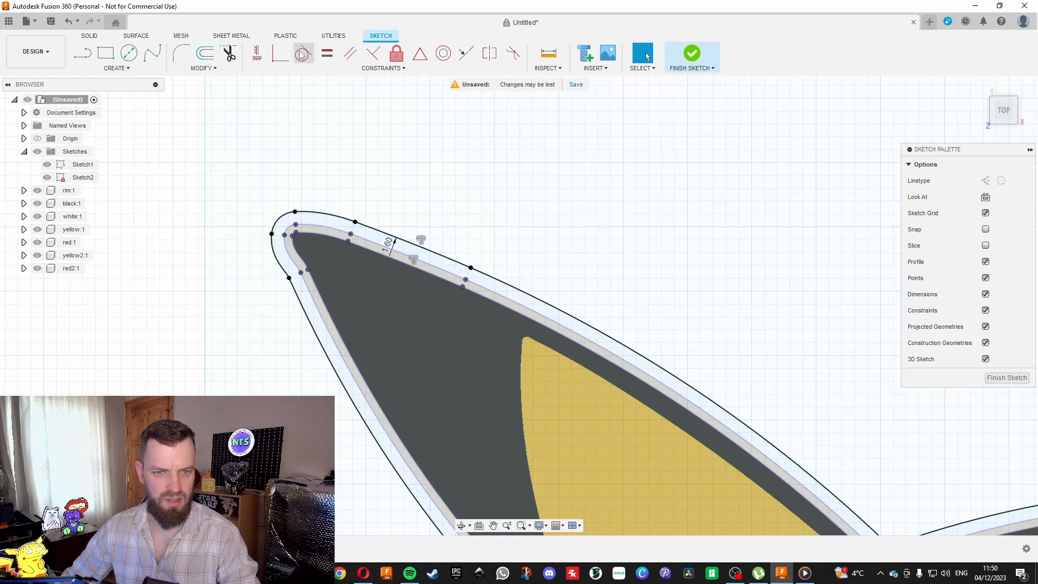
left_click(205, 52)
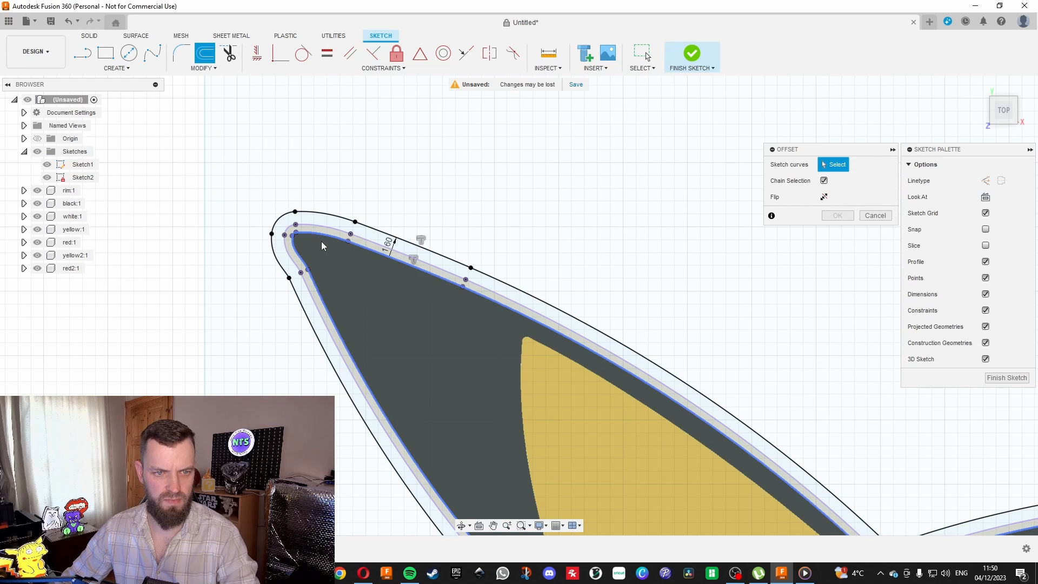
left_click(319, 217)
scroll(323, 190, "down", 5)
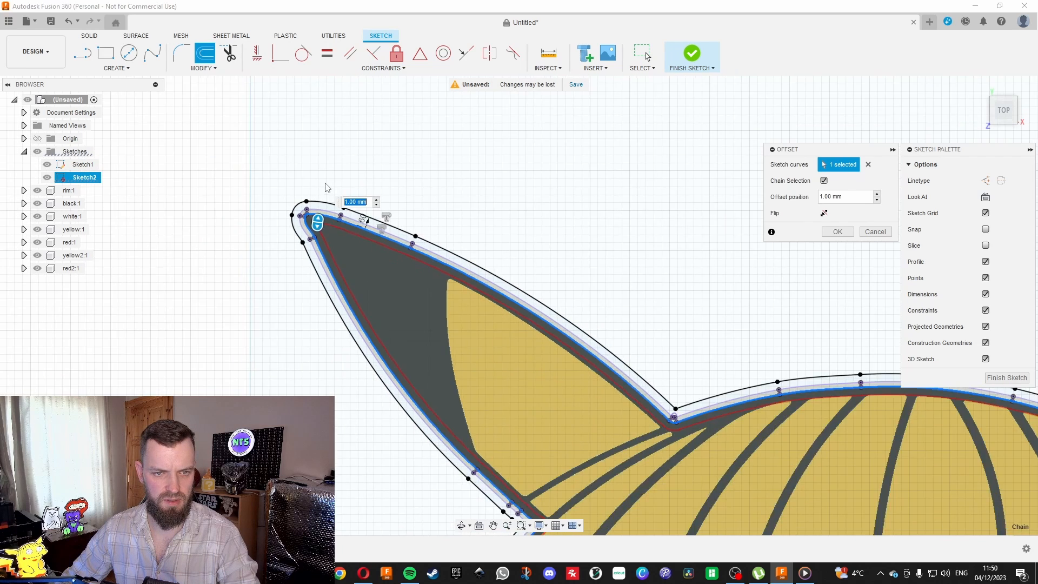
key("Return")
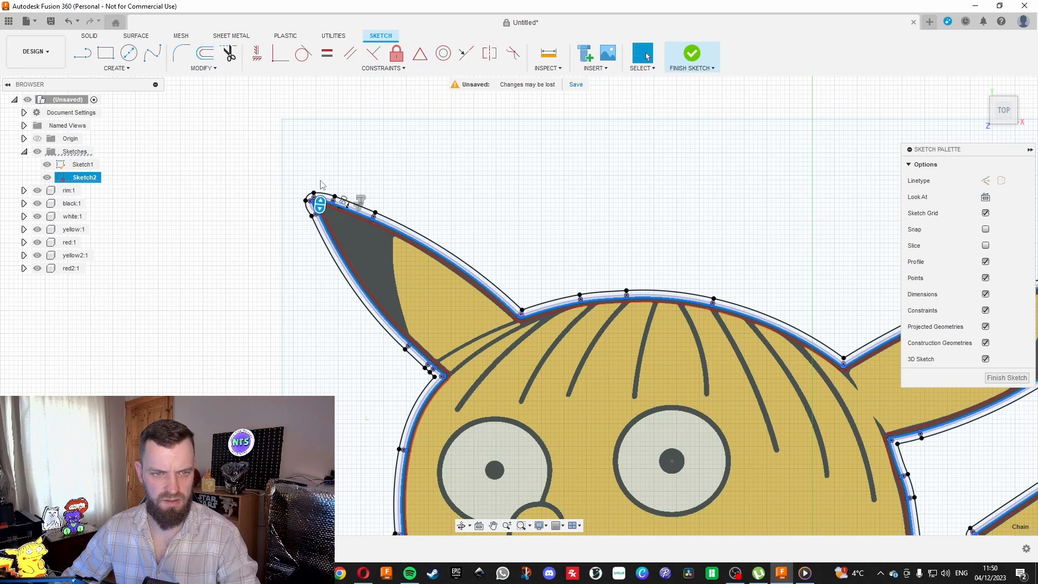
Set the inward offset dimension near the ear tip to 0.4 mm.
scroll(318, 215, "up", 5)
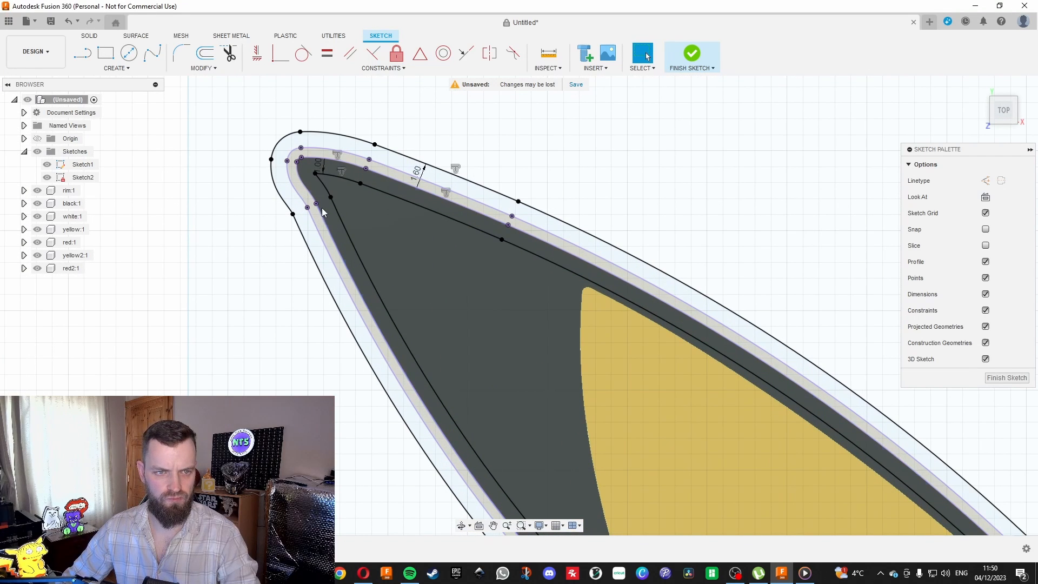
double_click(323, 169)
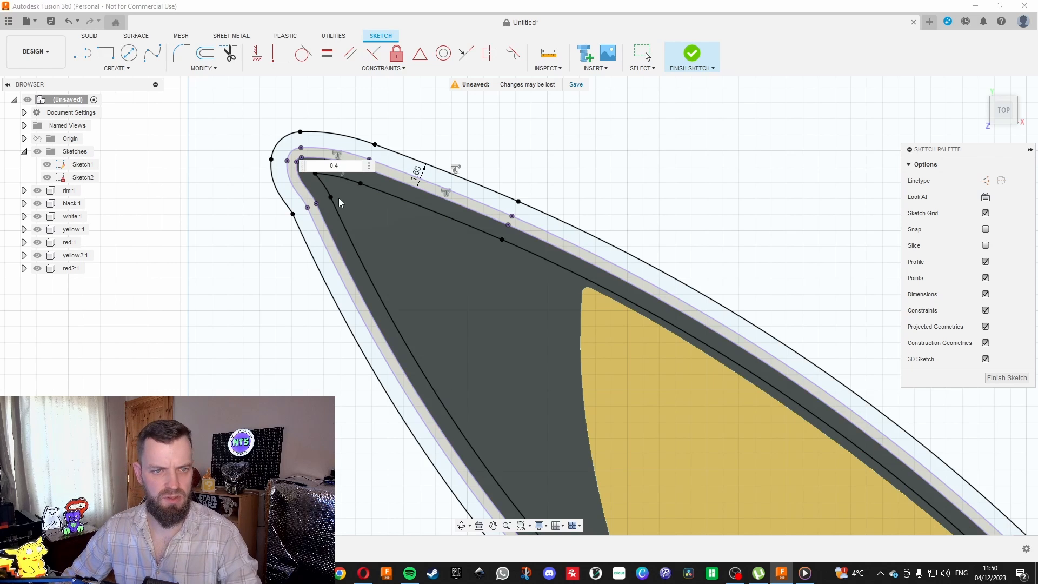
key("Return")
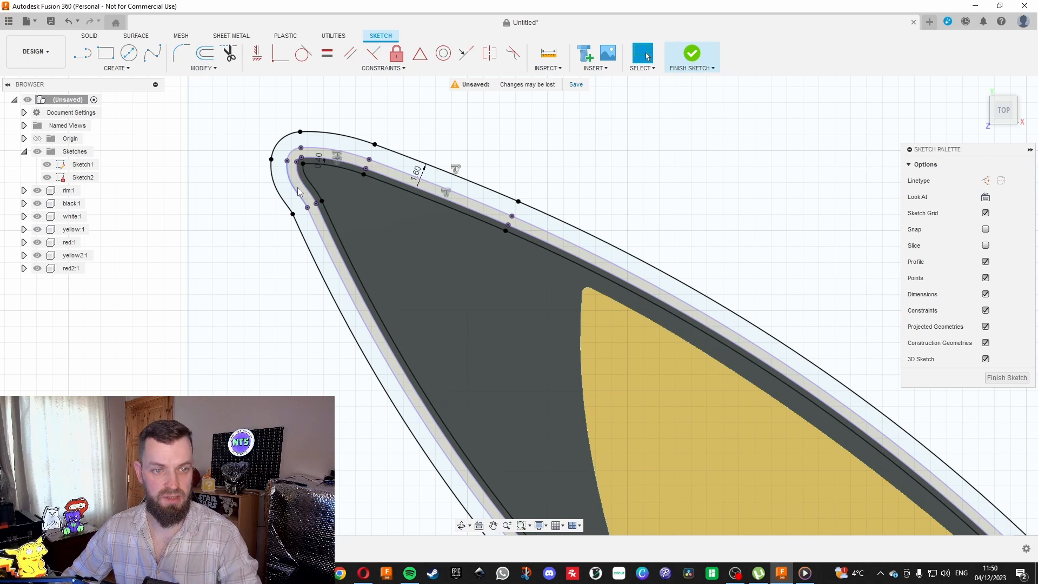
Set up an extrusion of Sketch2's outermost band around the character with a distance of -10 mm.
scroll(306, 189, "up", 3)
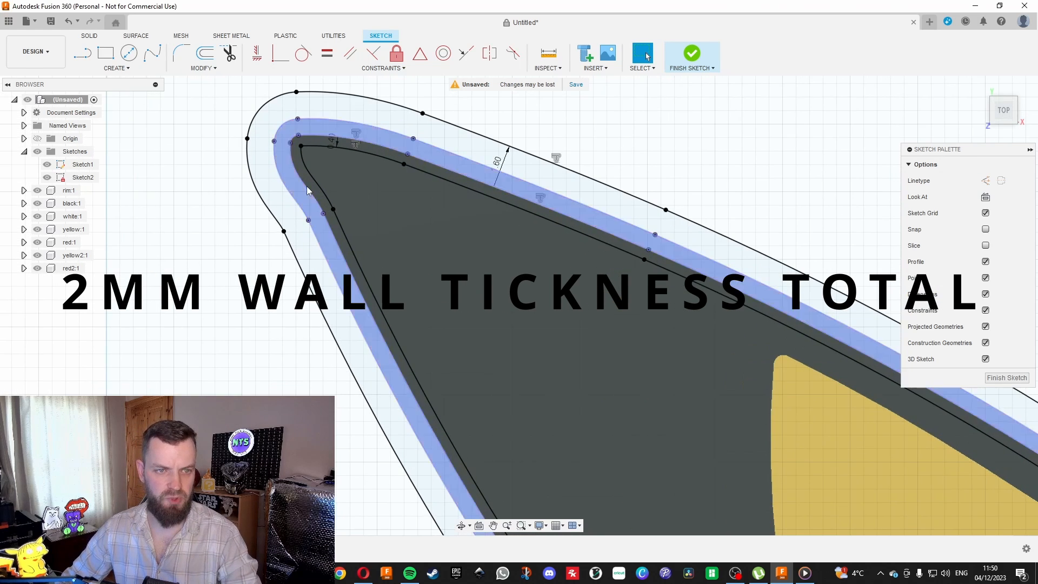
scroll(291, 171, "down", 5)
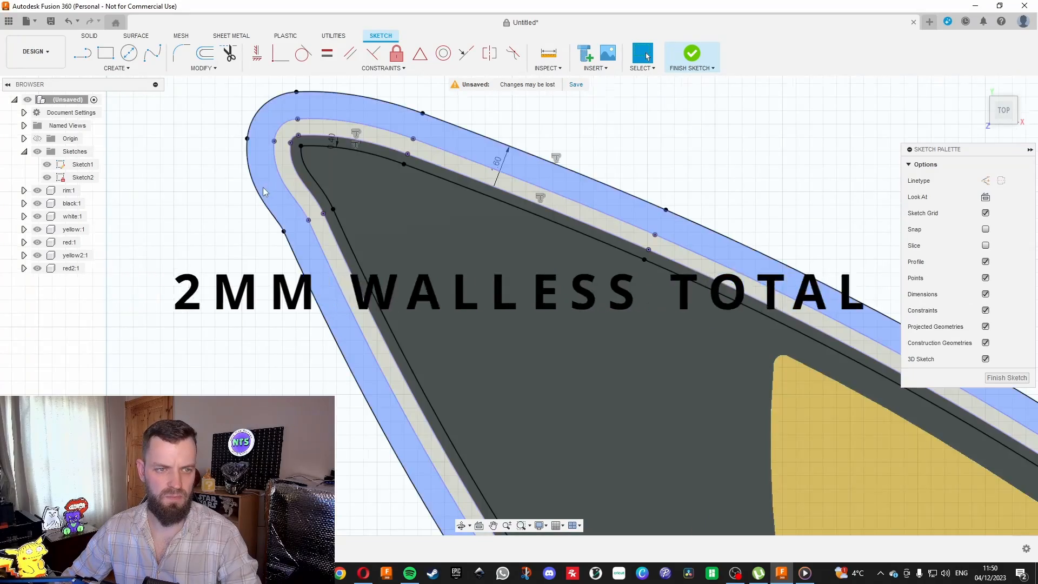
scroll(268, 190, "up", 5)
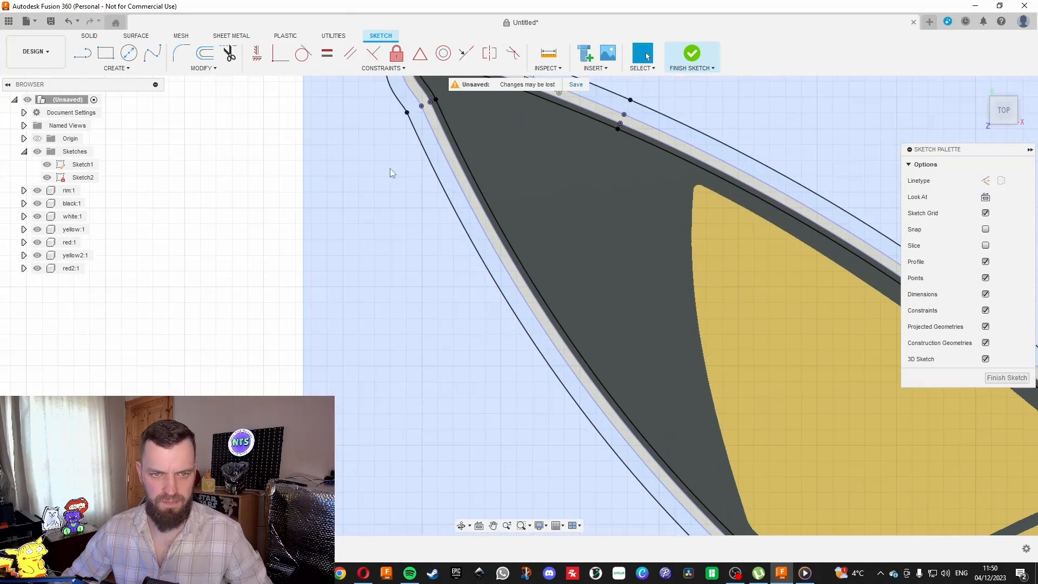
scroll(407, 184, "down", 5)
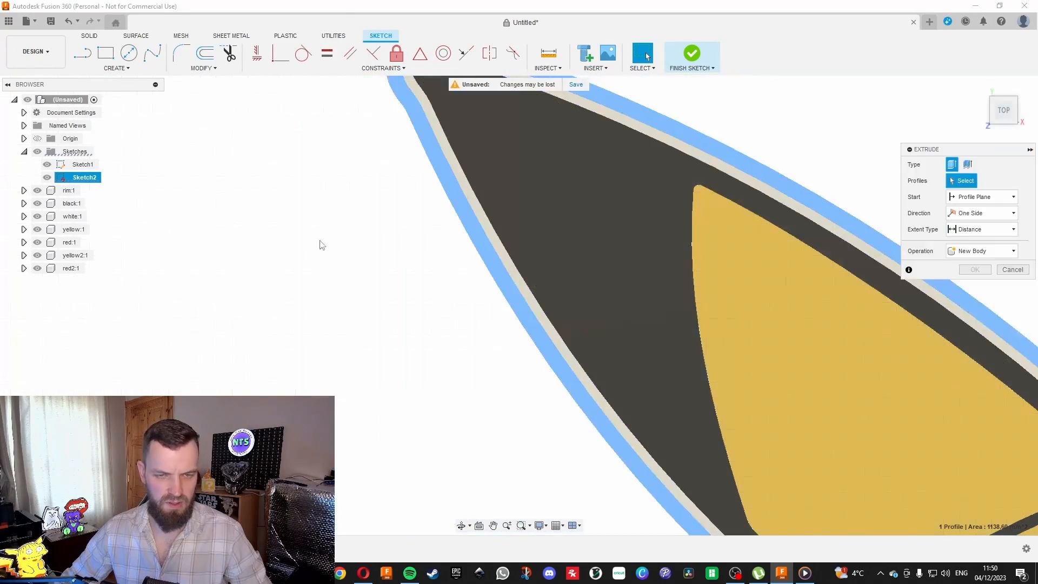
key("e")
scroll(476, 154, "down", 5)
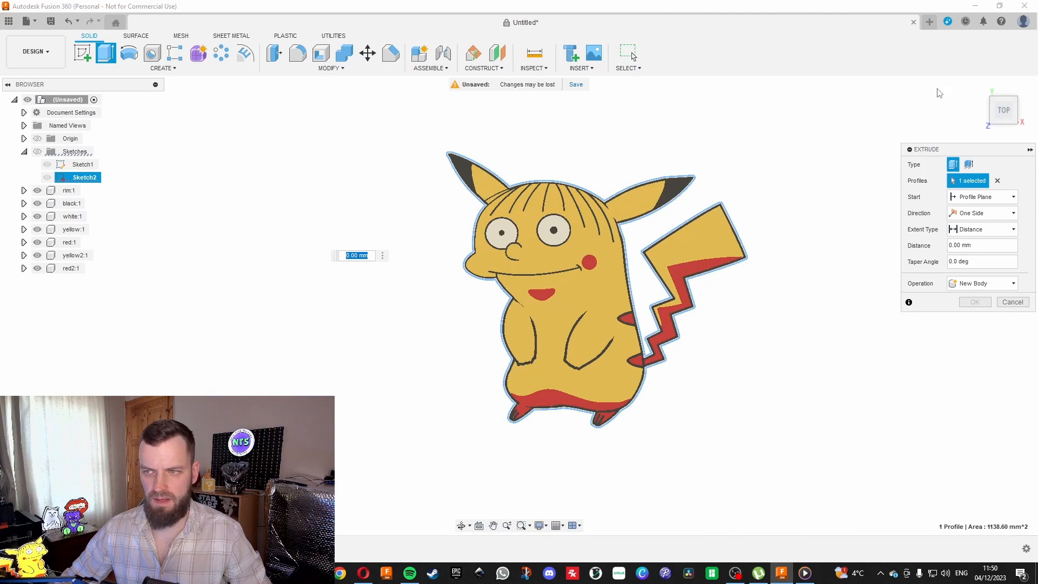
left_click_drag(1011, 116, 1005, 108)
scroll(472, 248, "up", 1)
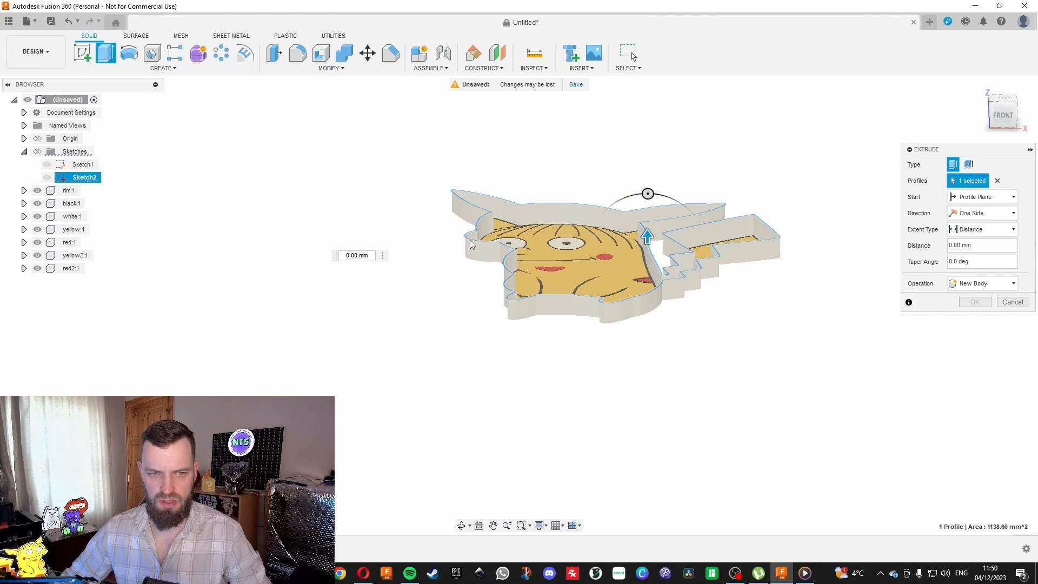
double_click(369, 255)
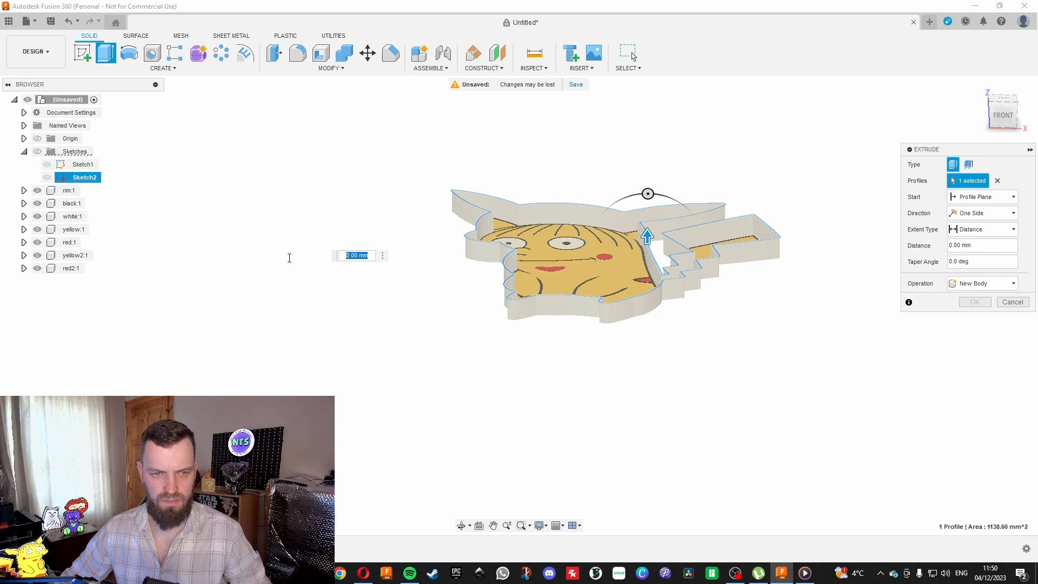
key("BackSpace")
type("-1")
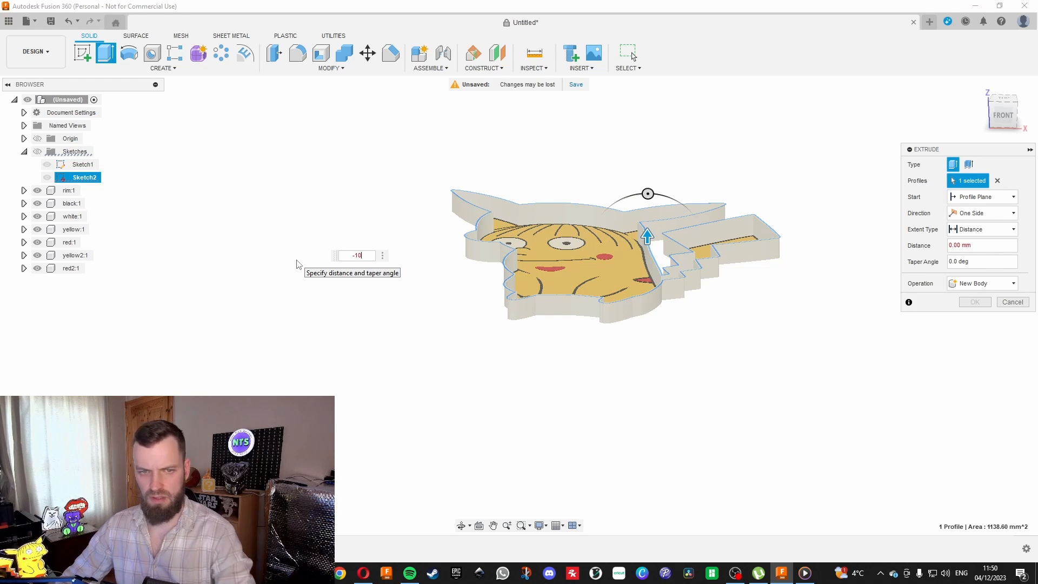
type("0")
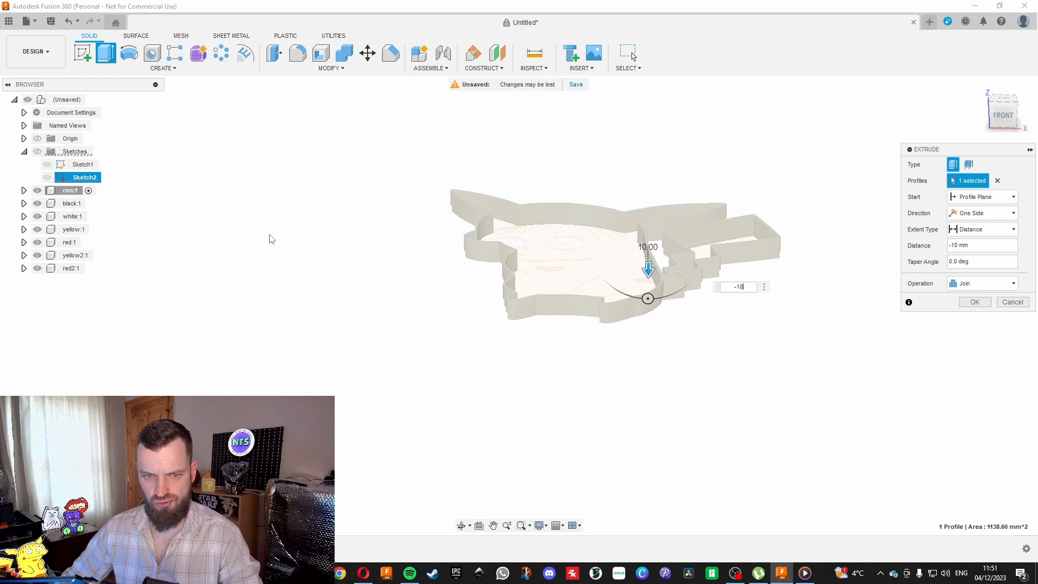
Set the outer band's extrusion operation to New Component and complete the extrusion.
left_click(975, 283)
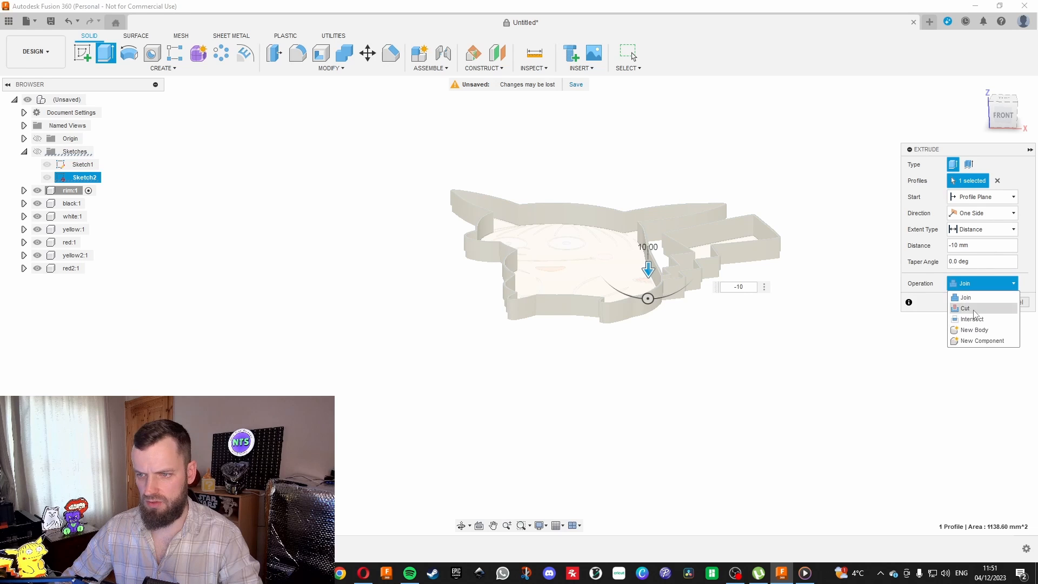
left_click(982, 341)
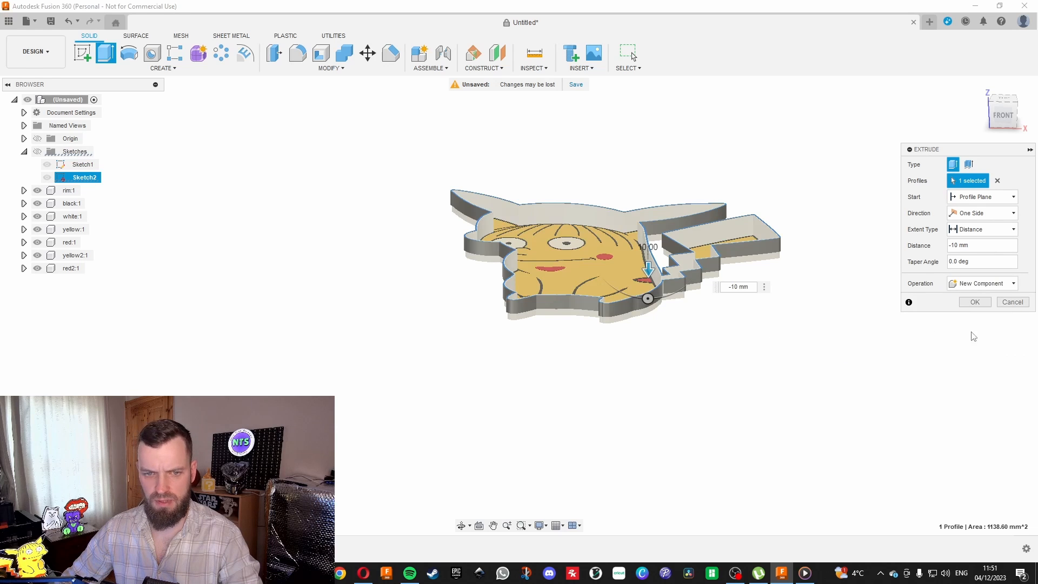
left_click_drag(1002, 120, 997, 76)
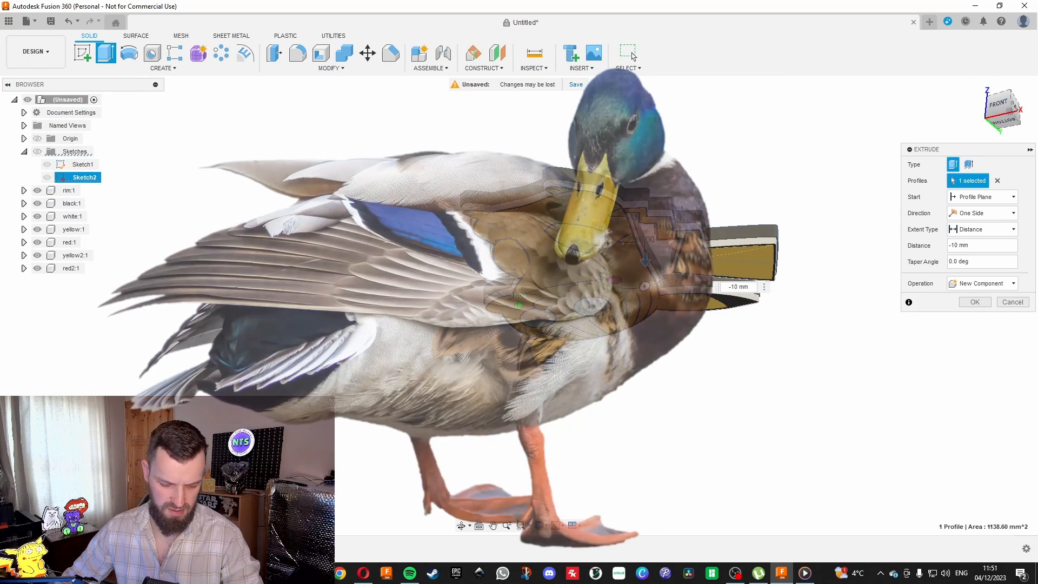
mouse_move(1000, 90)
left_mouse_down()
mouse_move(997, 78)
mouse_move(1003, 123)
left_mouse_up()
mouse_move(519, 306)
middle_mouse_down("shift")
mouse_move(517, 323)
mouse_move(519, 200)
mouse_move(511, 319)
mouse_move(502, 281)
mouse_move(508, 175)
mouse_move(503, 318)
mouse_move(505, 273)
mouse_move(478, 276)
mouse_move(481, 305)
mouse_move(516, 313)
mouse_move(508, 354)
mouse_move(472, 265)
middle_mouse_up("shift")
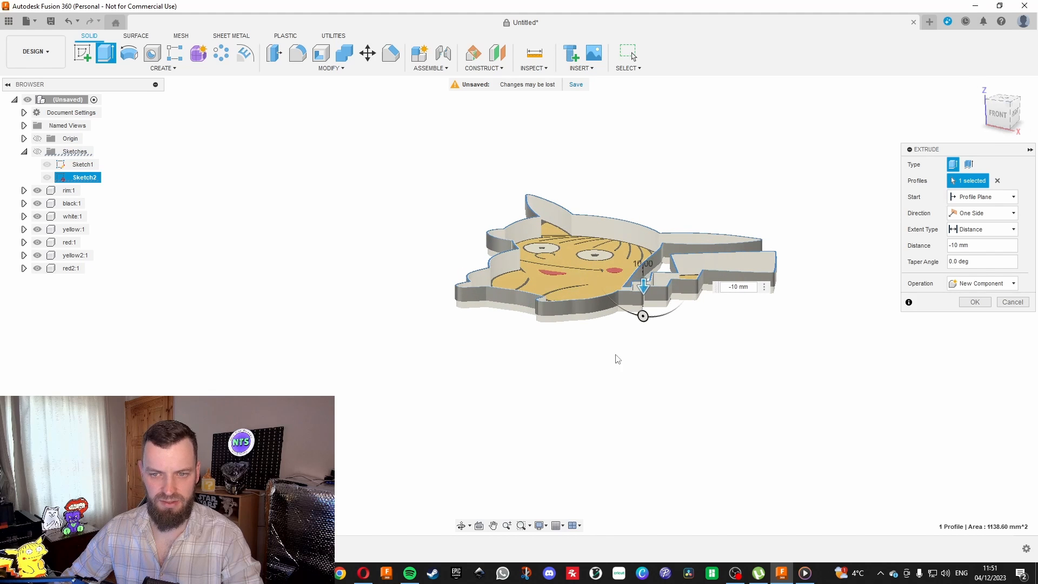
key("Return")
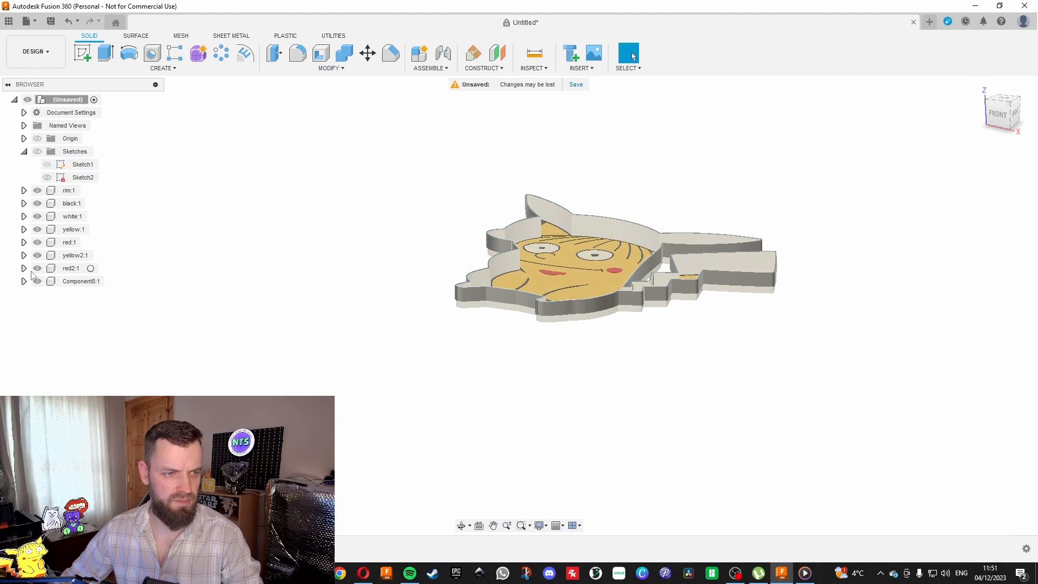
Rename the new outer wall component as back box.
double_click(87, 281)
type("back")
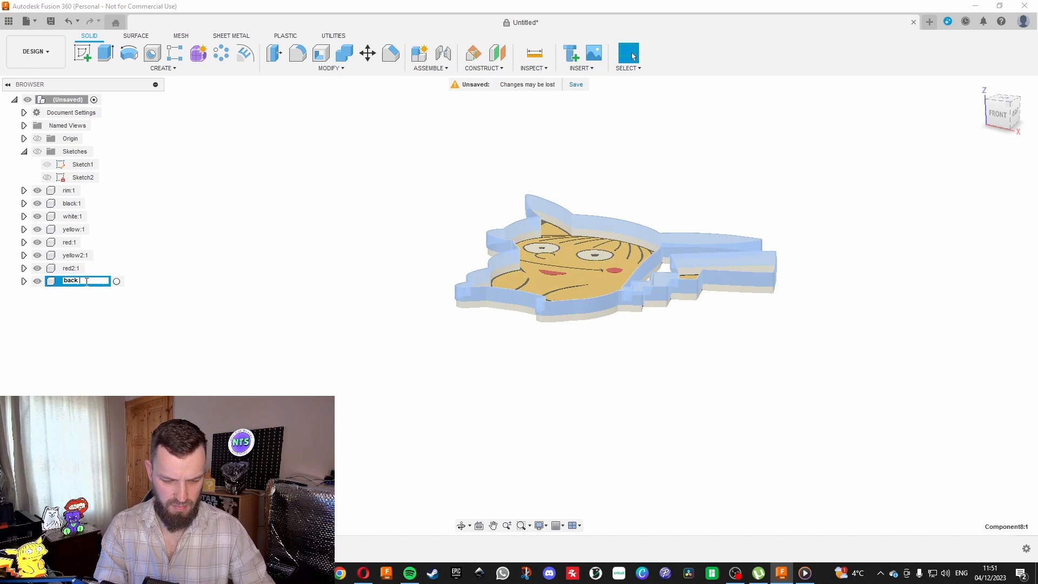
type(" box")
key("Return")
left_click(248, 299)
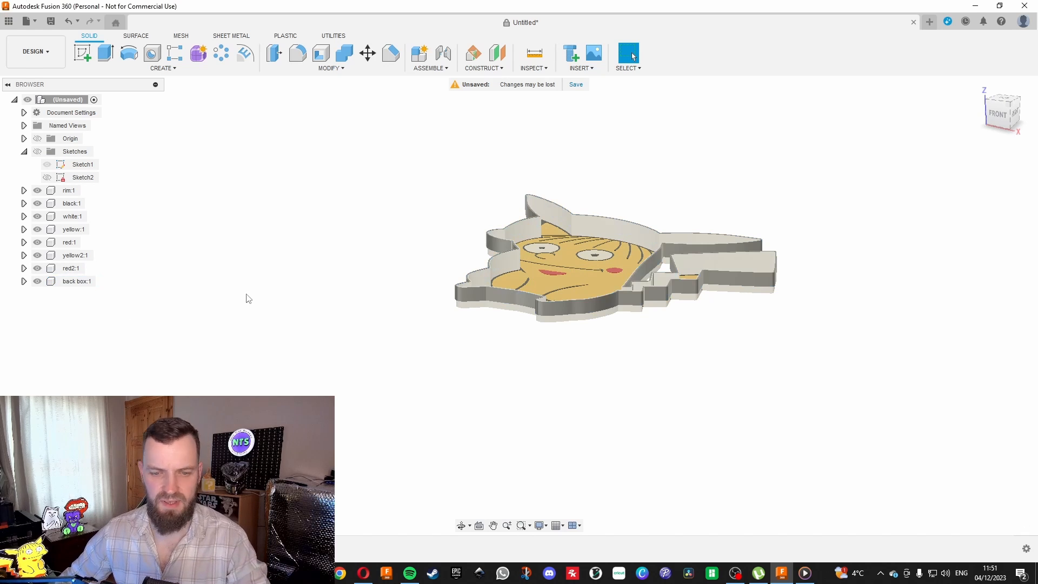
Toggle the rim component's visibility to compare it with the back box, leave it hidden, and show the sketches.
left_click(36, 191)
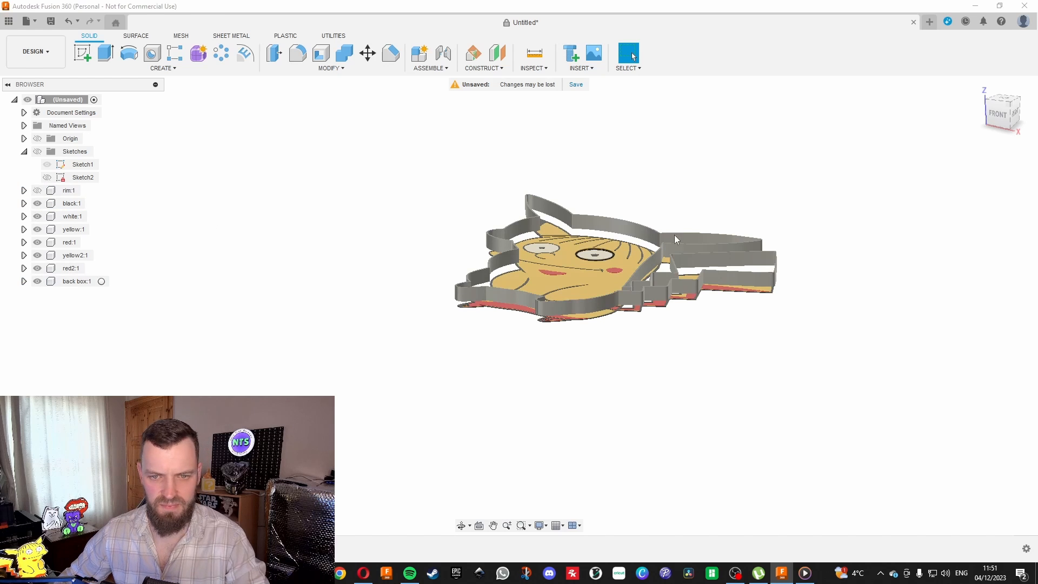
left_click(36, 190)
left_click(37, 191)
left_click(36, 190)
left_click(37, 190)
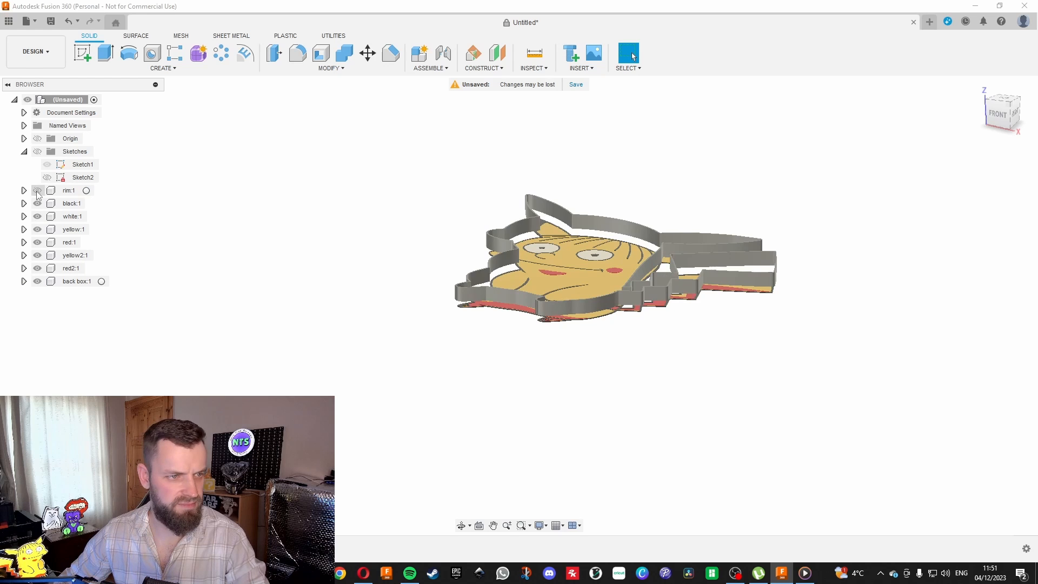
left_click(37, 191)
left_click(37, 190)
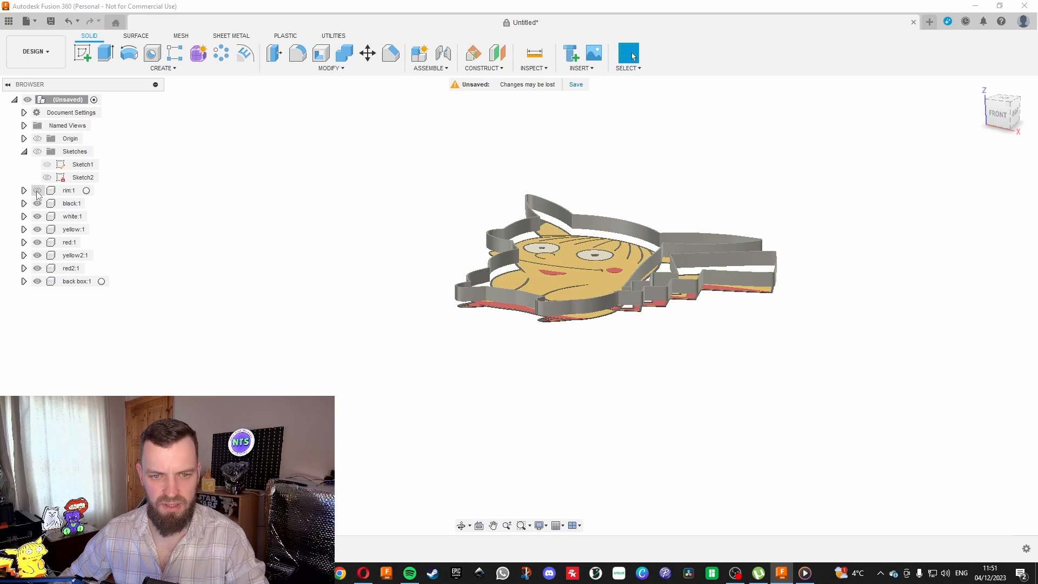
scroll(477, 211, "up", 3)
left_click(34, 191)
left_click(34, 190)
left_click(48, 177)
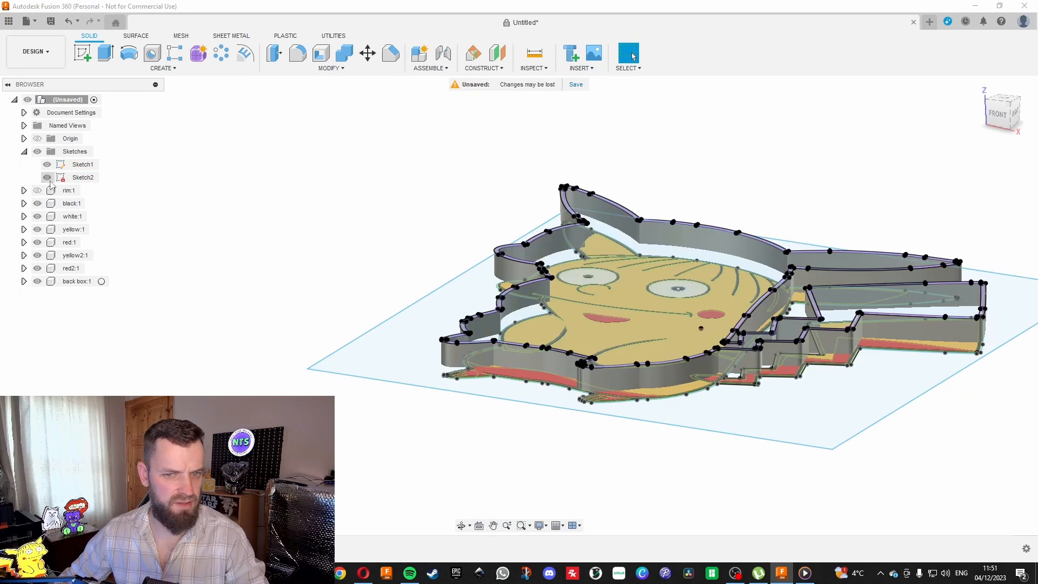
scroll(468, 324, "up", 10)
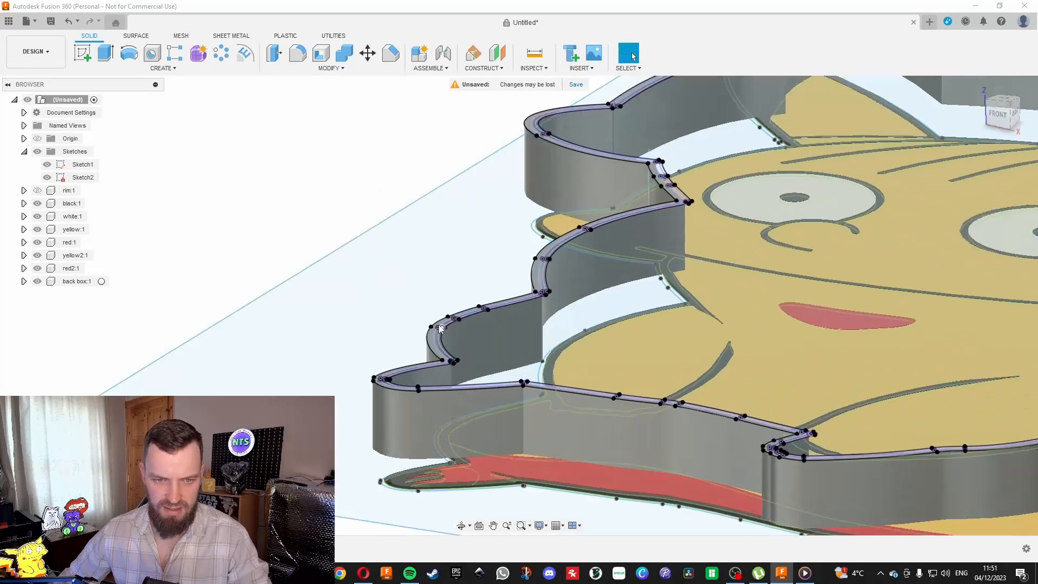
key("e")
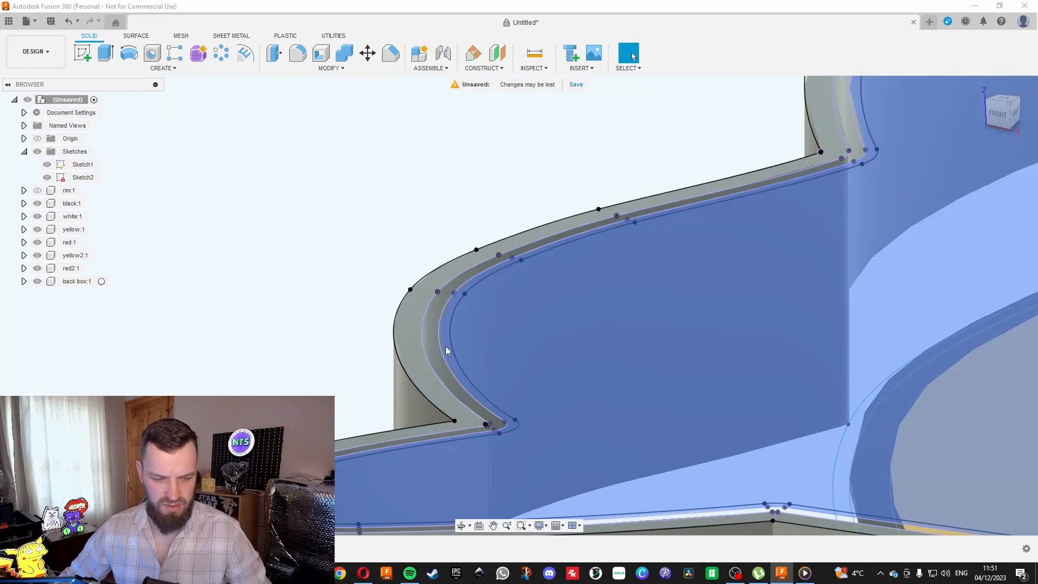
scroll(445, 346, "up", 2)
left_click(444, 330)
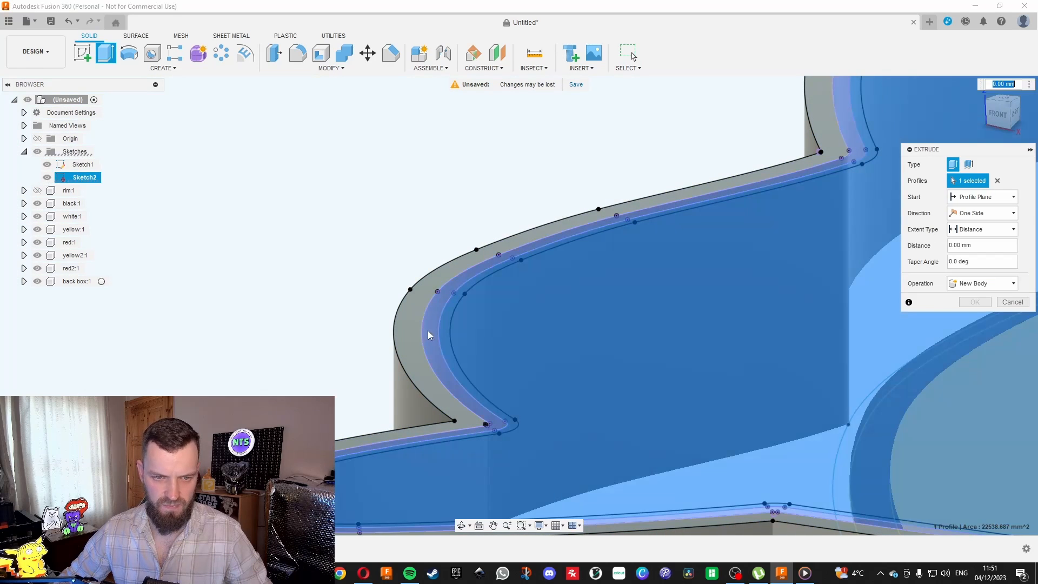
left_click(413, 329)
scroll(396, 296, "down", 8)
scroll(371, 329, "up", 5)
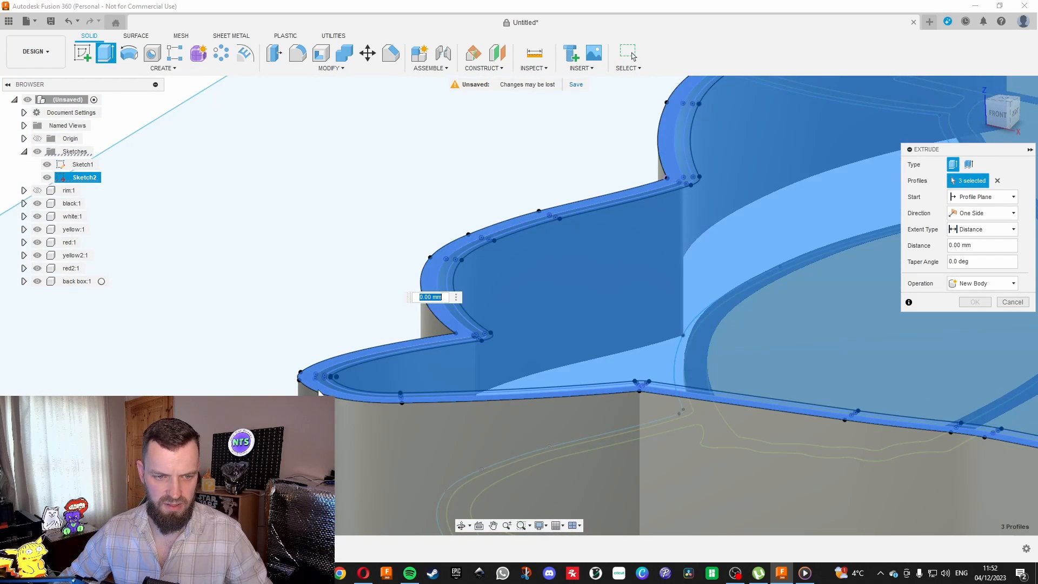
scroll(336, 378, "down", 3)
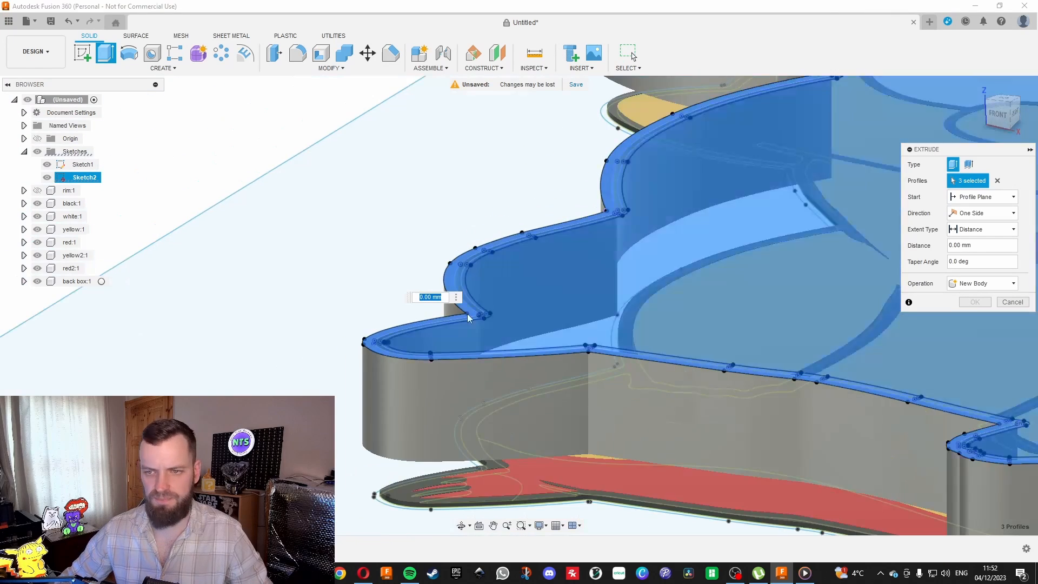
scroll(441, 332, "down", 5)
mouse_move(994, 127)
left_mouse_down()
mouse_move(989, 86)
mouse_move(996, 111)
left_mouse_up()
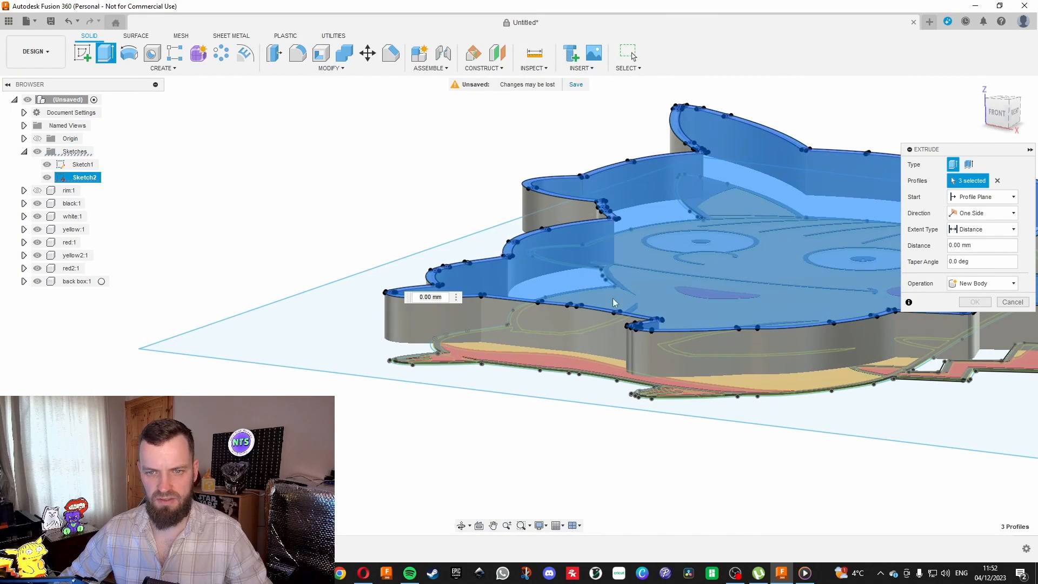
mouse_move(997, 114)
left_mouse_down()
mouse_move(994, 138)
mouse_move(992, 129)
left_mouse_up()
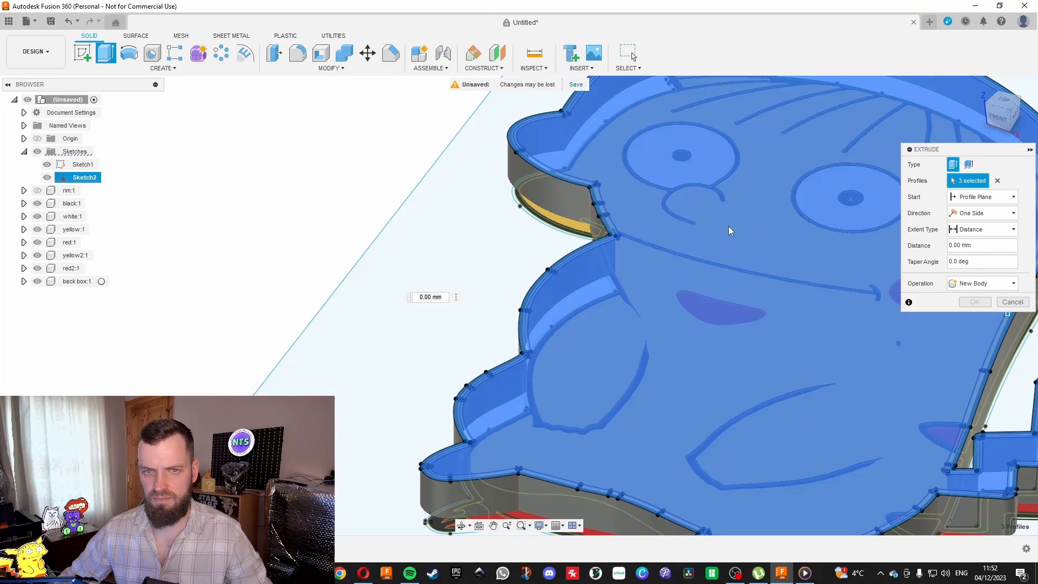
left_click(712, 290)
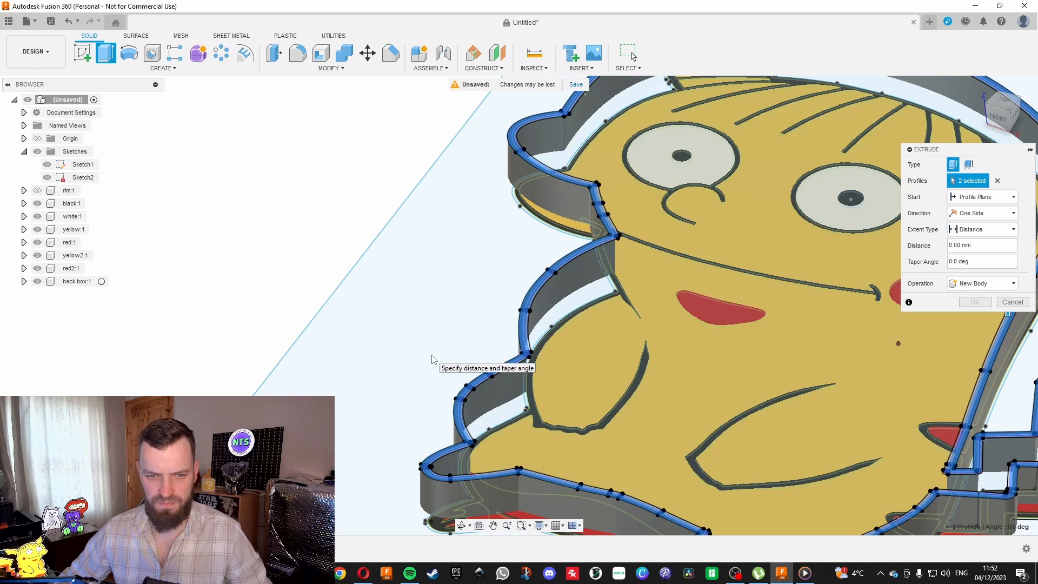
scroll(476, 389, "up", 10)
scroll(515, 422, "down", 2)
key("Escape")
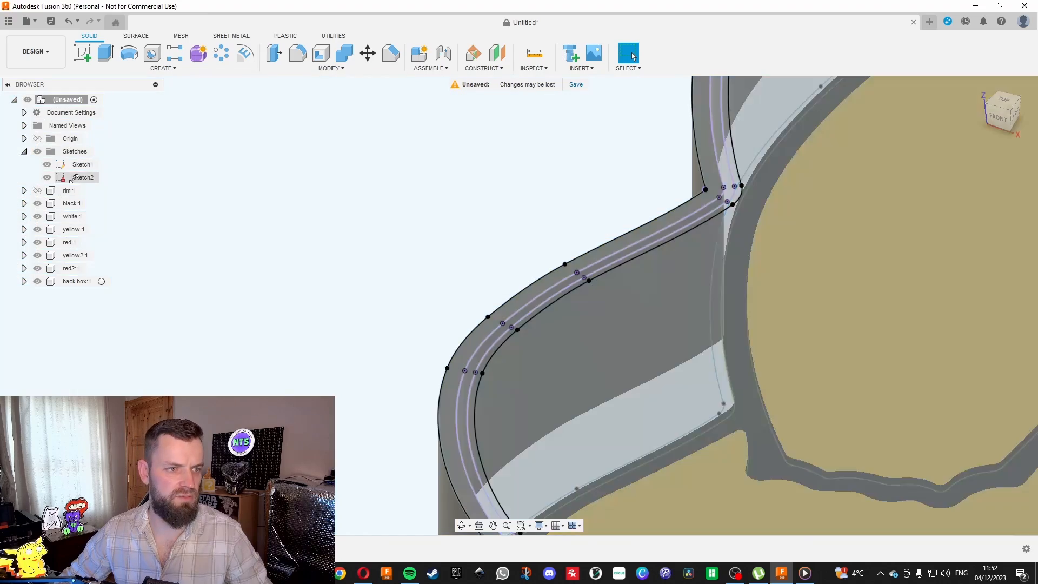
Open Sketch2 for editing.
right_click(80, 178)
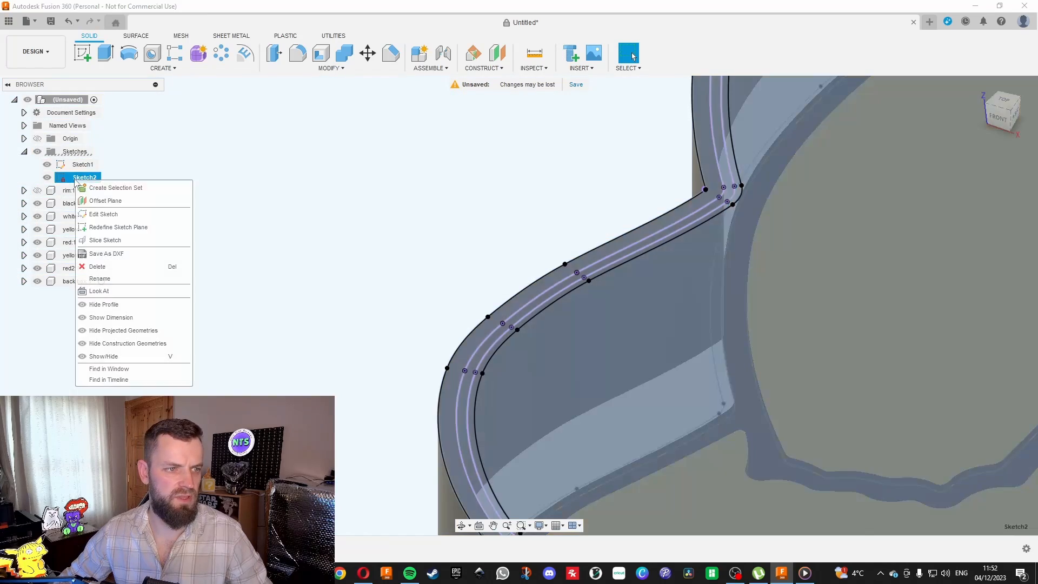
left_click(103, 214)
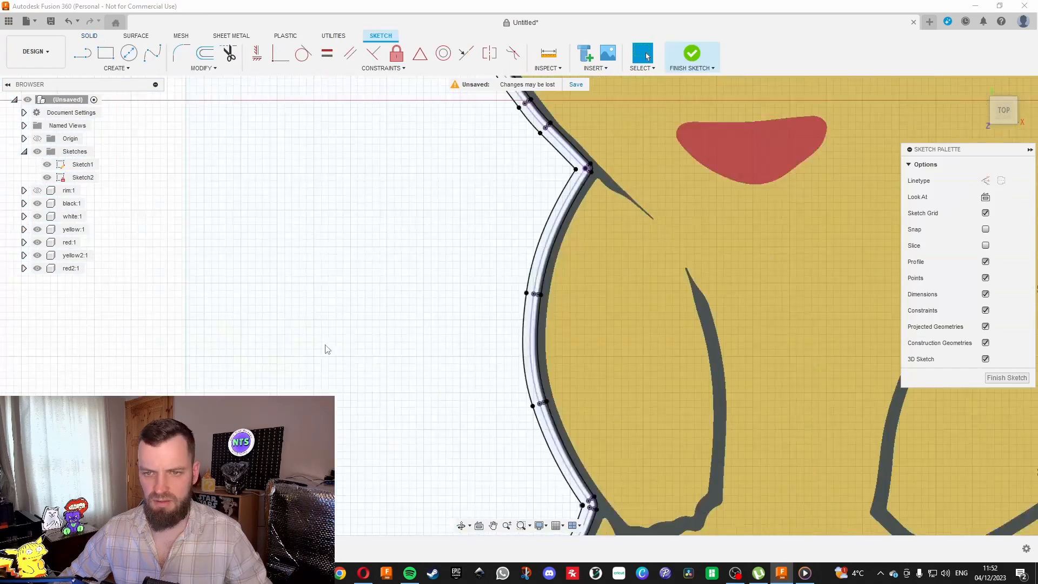
scroll(566, 208, "up", 5)
scroll(439, 301, "down", 5)
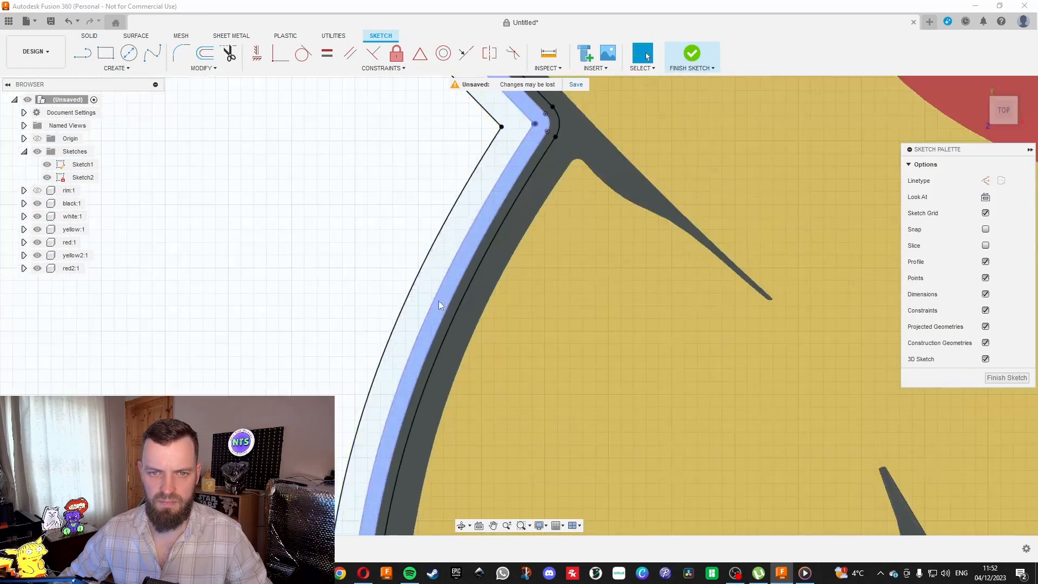
scroll(447, 239, "down", 8)
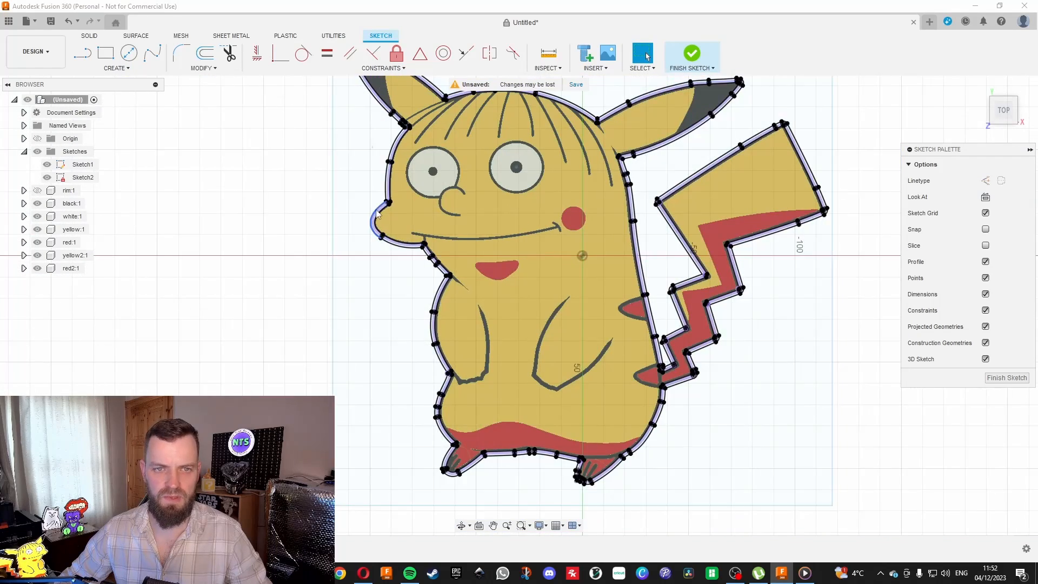
Draw a slanted test line about 160 mm long across the character's head and select the enclosed profile beside it.
left_click(82, 52)
scroll(313, 213, "up", 1)
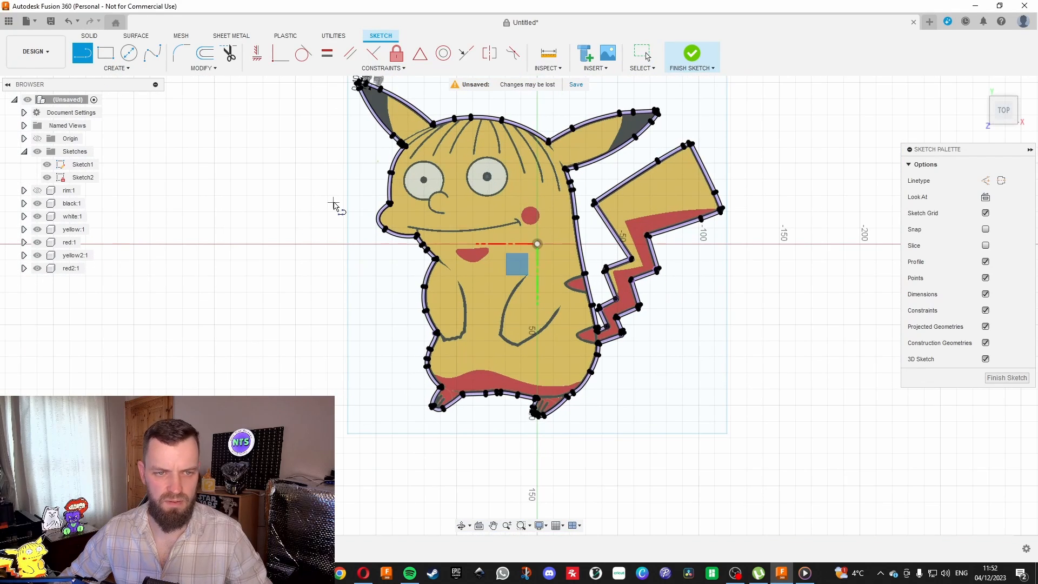
left_click(333, 202)
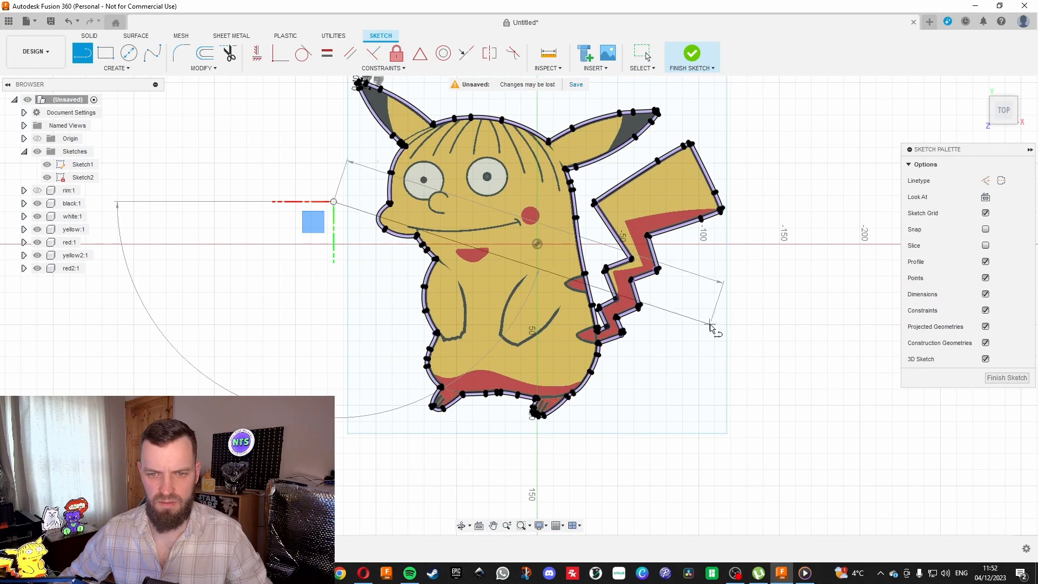
left_click(593, 186)
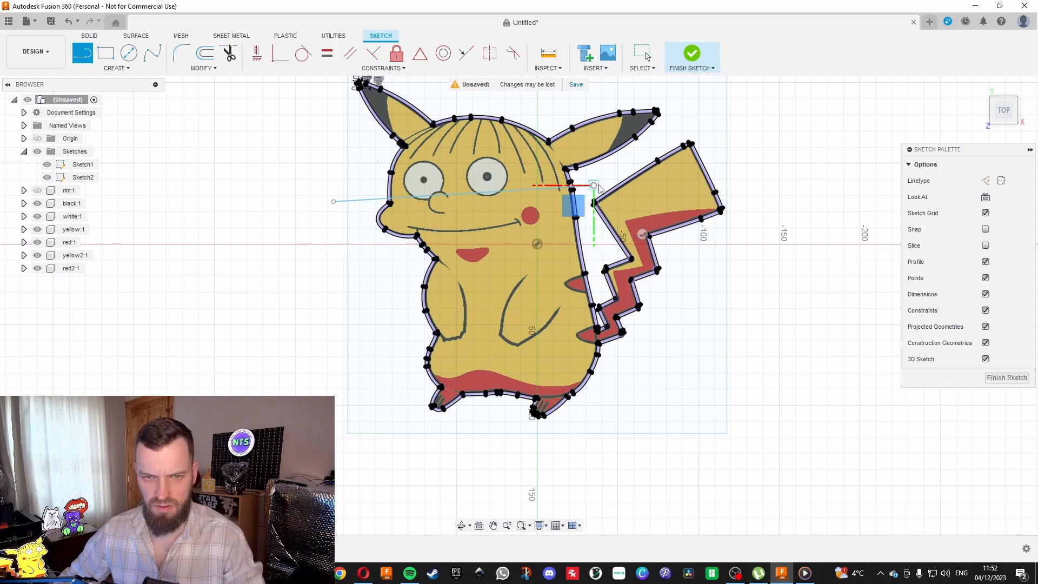
key("Escape")
scroll(637, 183, "up", 8)
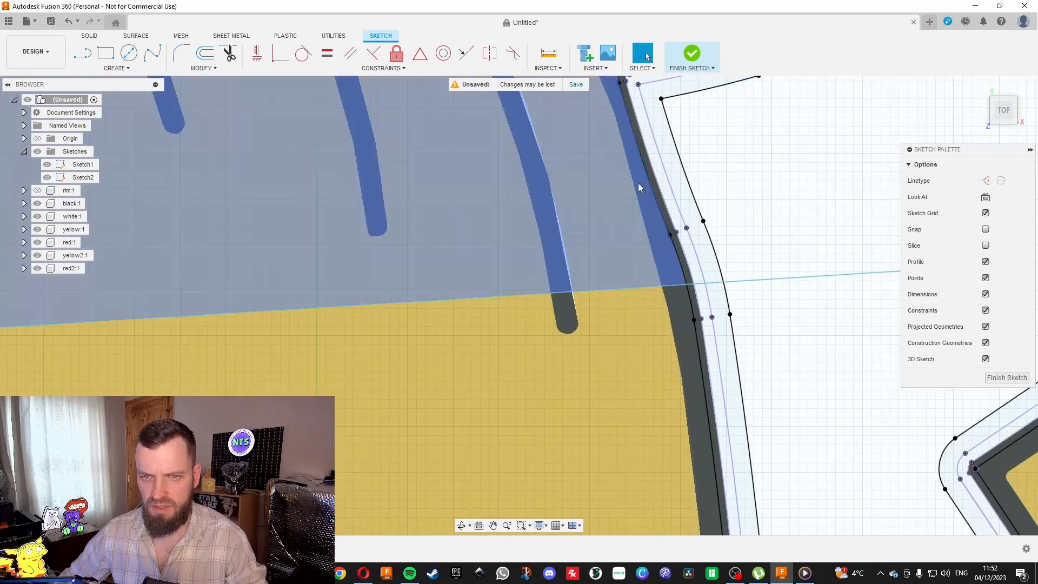
left_click(654, 176)
scroll(775, 246, "down", 10)
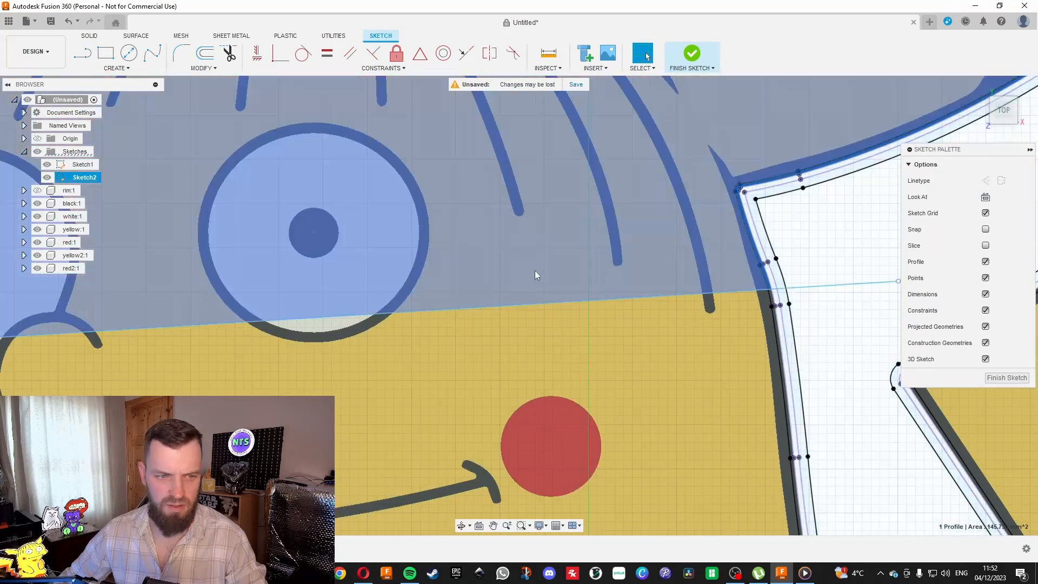
Draw a second slanted test line across the lower body and check which outline profiles it closes off.
scroll(404, 304, "down", 10)
key("l")
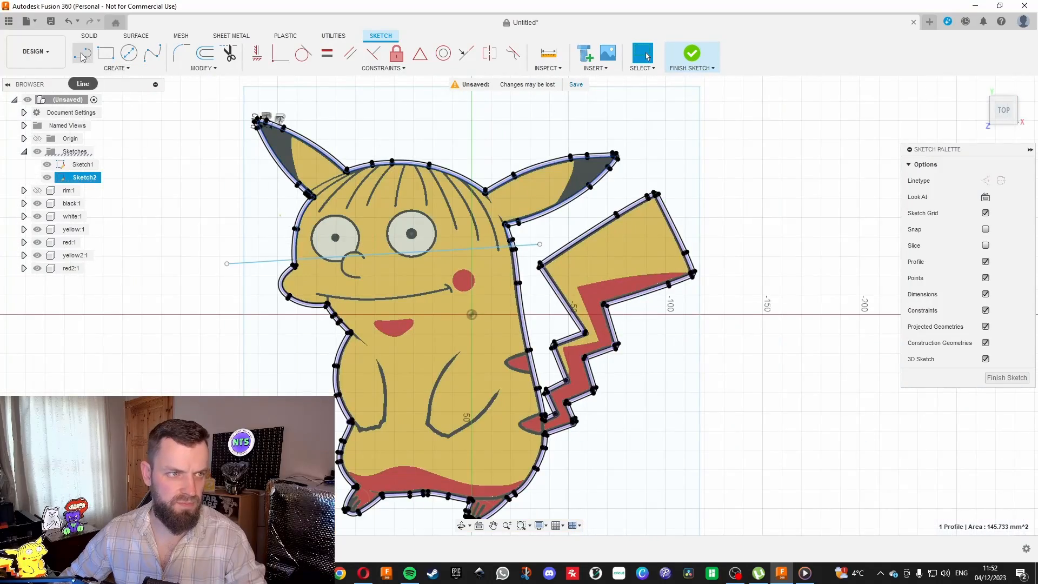
scroll(216, 367, "up", 10)
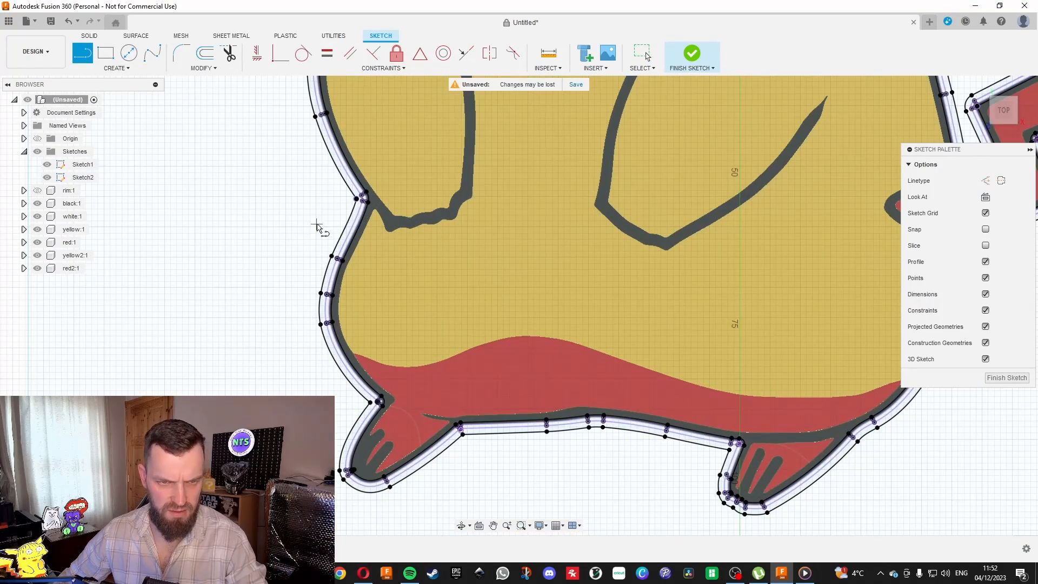
left_click(314, 220)
left_click(970, 440)
key("Escape")
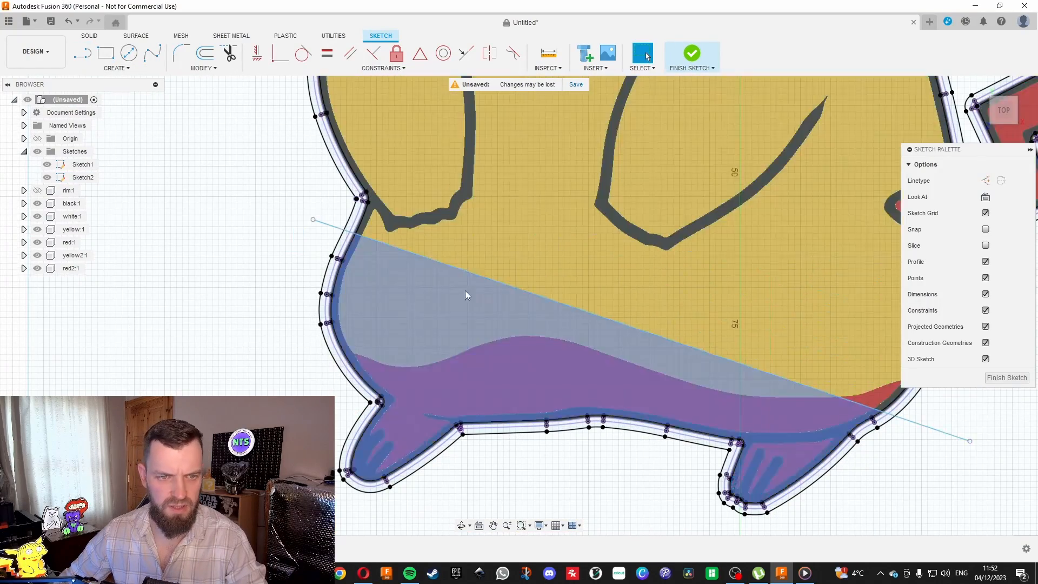
scroll(323, 184, "up", 8)
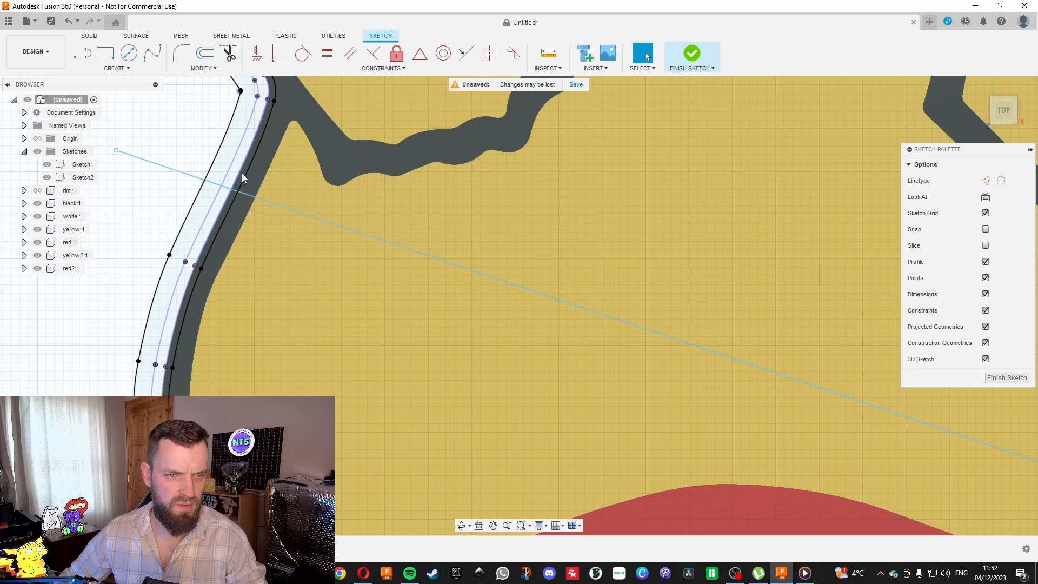
scroll(242, 173, "up", 3)
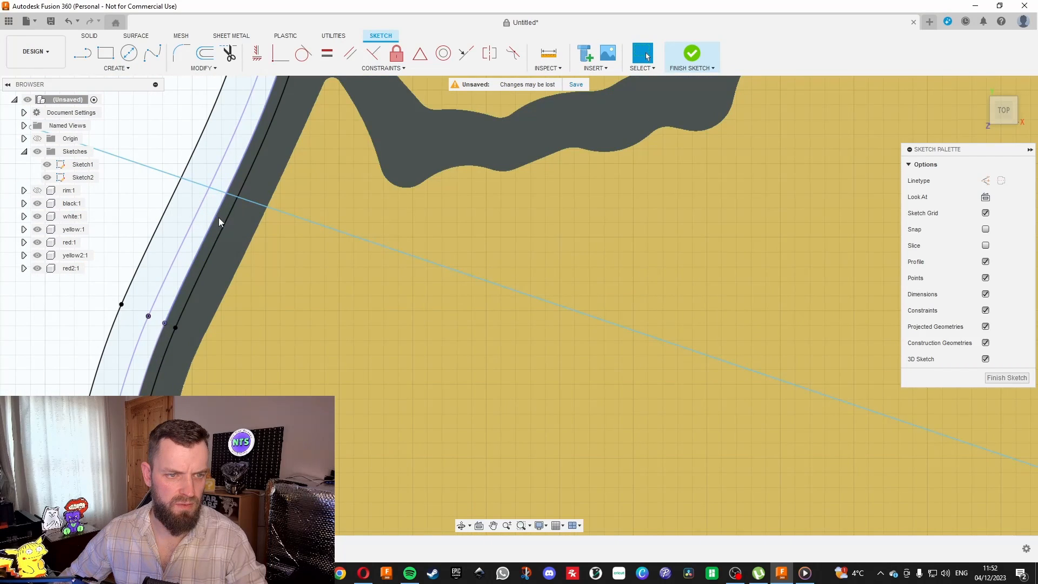
scroll(219, 219, "down", 8)
scroll(212, 161, "up", 6)
scroll(314, 359, "down", 3)
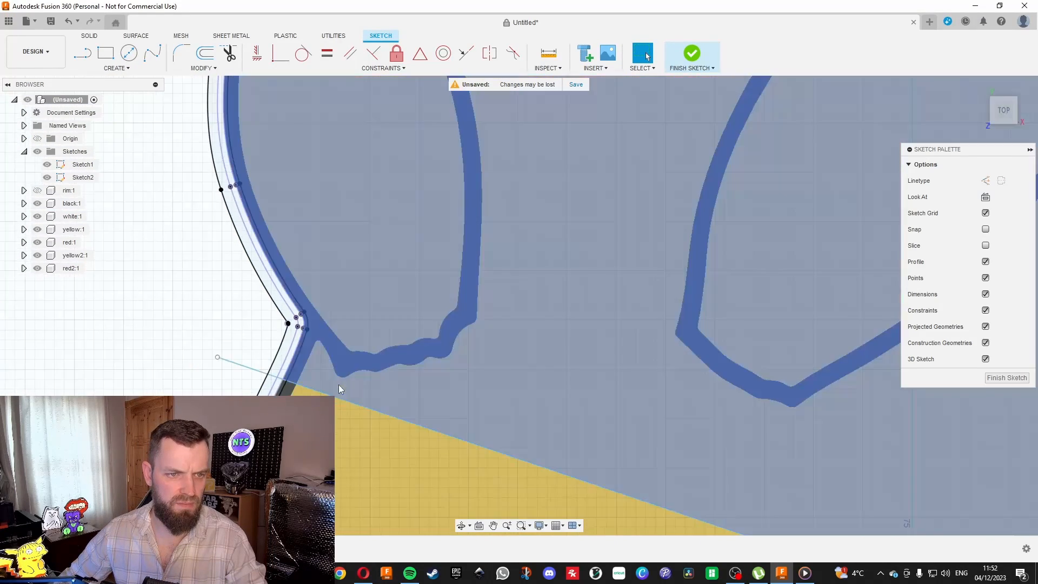
Draw a third slanted test line across the belly and arms, crossing the outline on both sides.
left_click(92, 53)
scroll(233, 351, "down", 3)
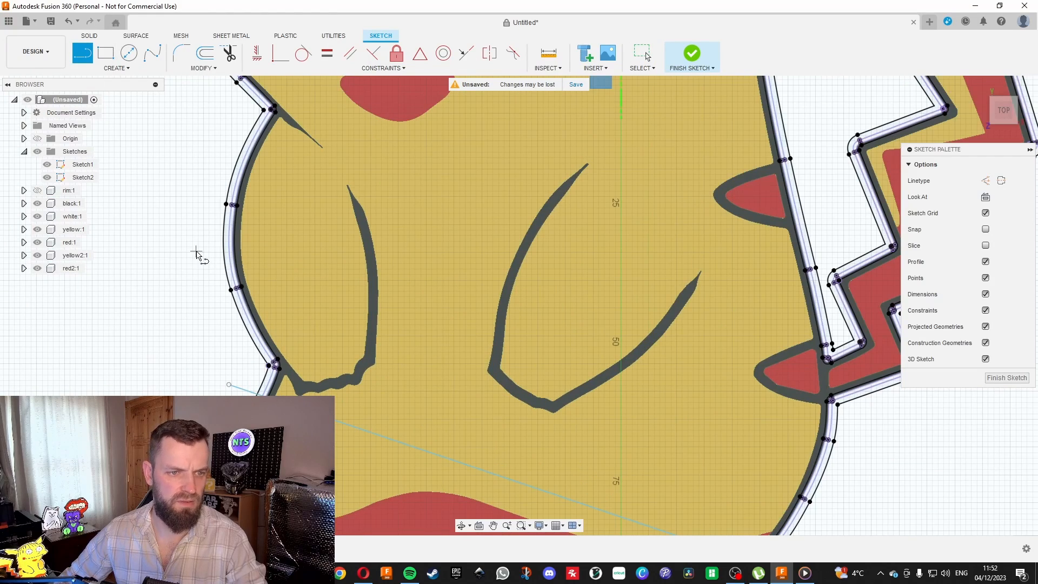
left_click(196, 252)
left_click(891, 435)
key("Escape")
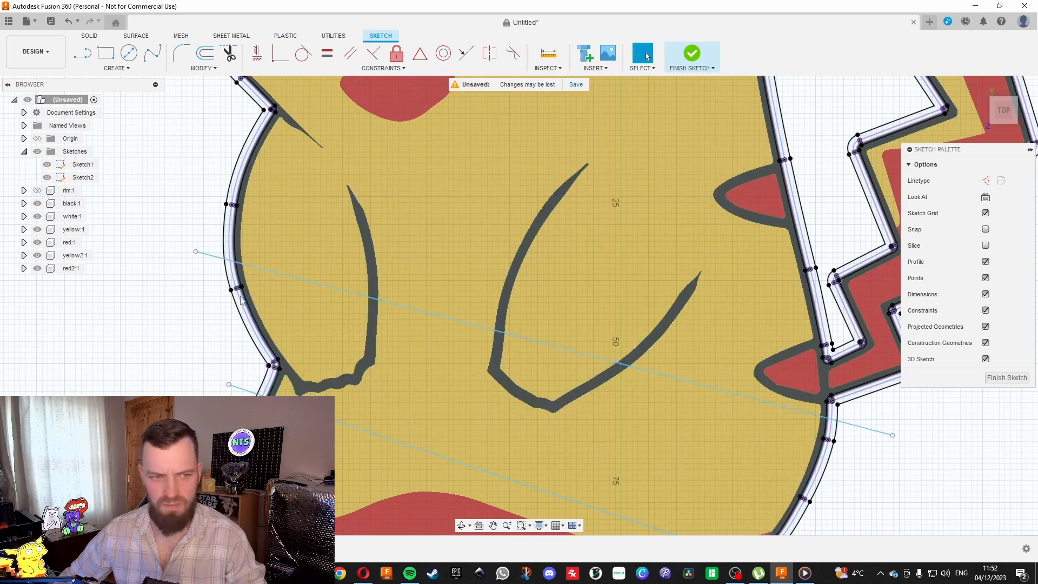
Extend the innermost outline curve at its end point beside the arm, just below the belly test line.
scroll(238, 289, "up", 3)
scroll(264, 270, "up", 2)
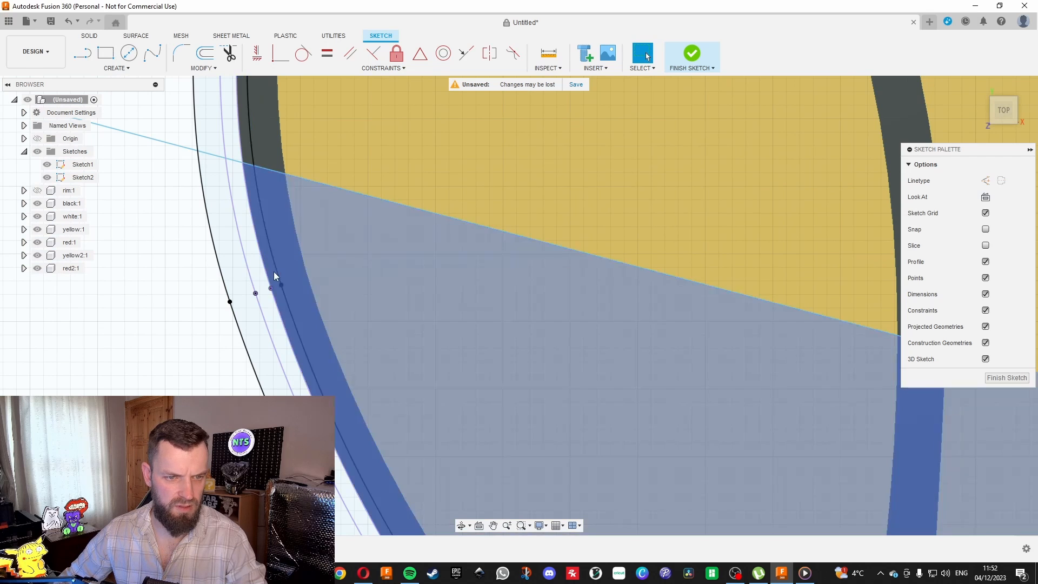
scroll(273, 278, "down", 2)
left_click(203, 68)
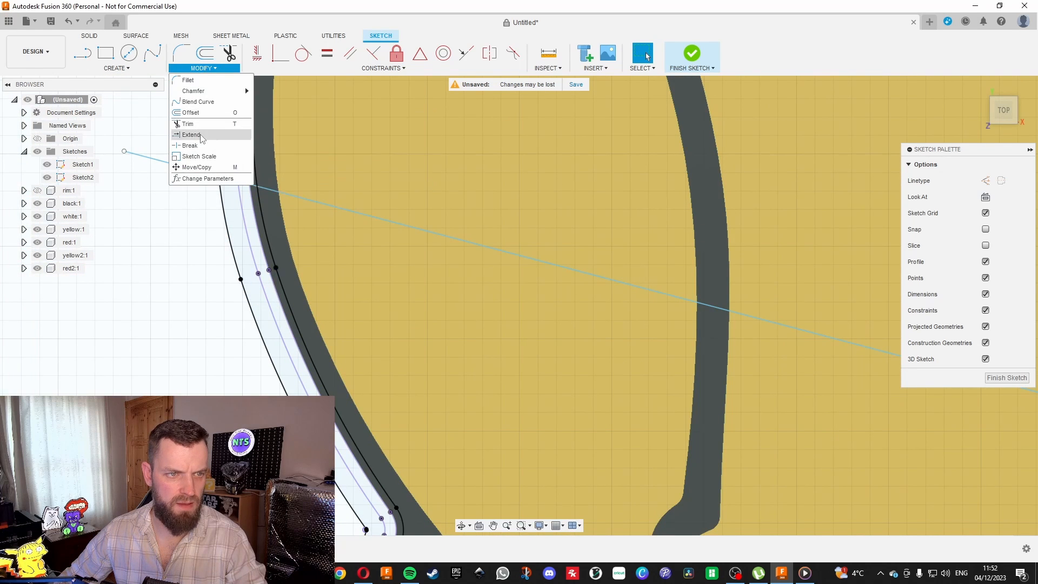
left_click(200, 134)
left_click(278, 280)
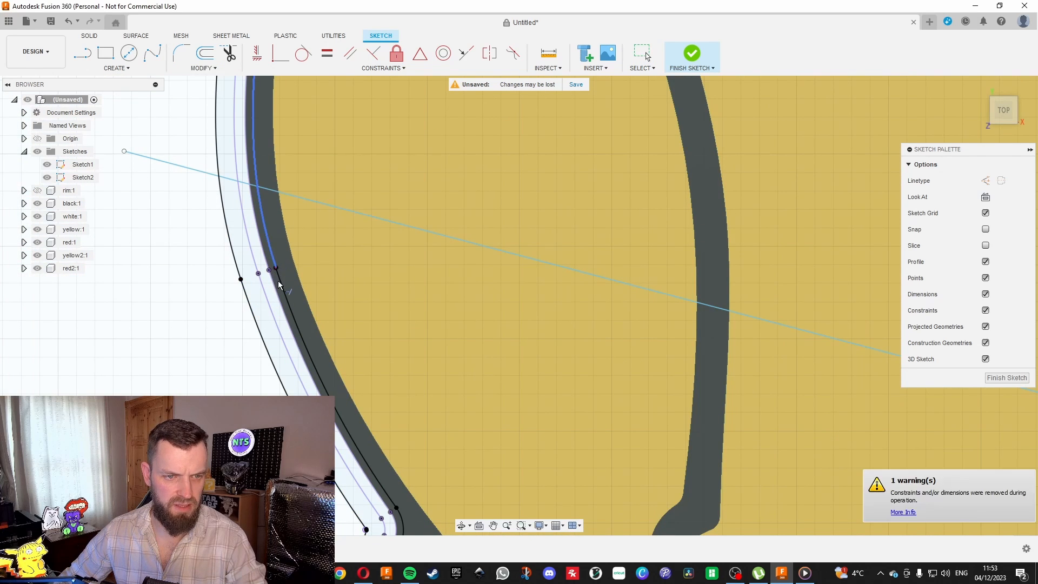
key("Escape")
Delete the three test lines crossing the belly, the lower body and the head.
scroll(270, 258, "down", 2)
left_click(265, 244)
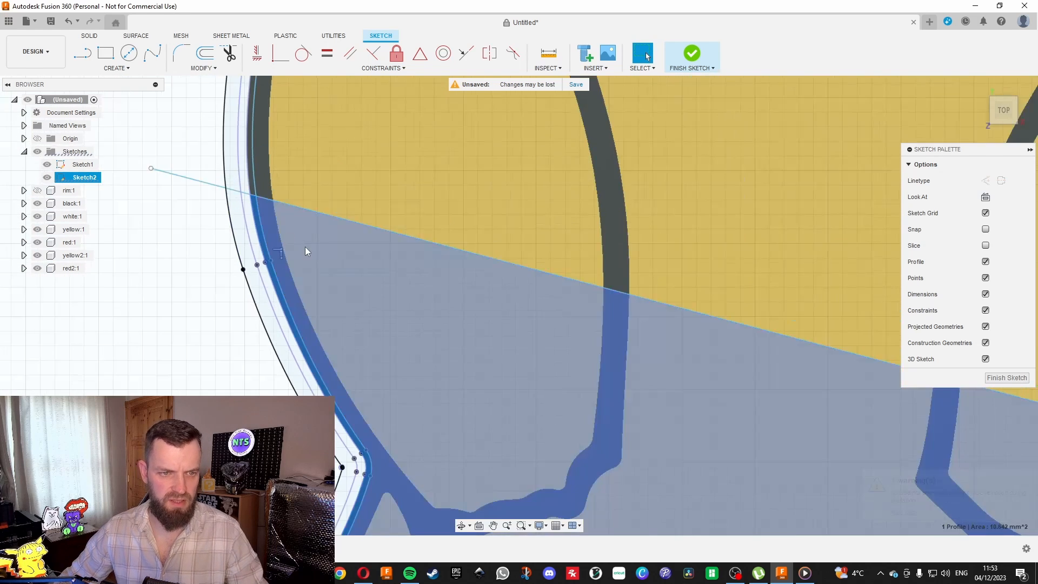
scroll(365, 298, "down", 3)
left_click(348, 247)
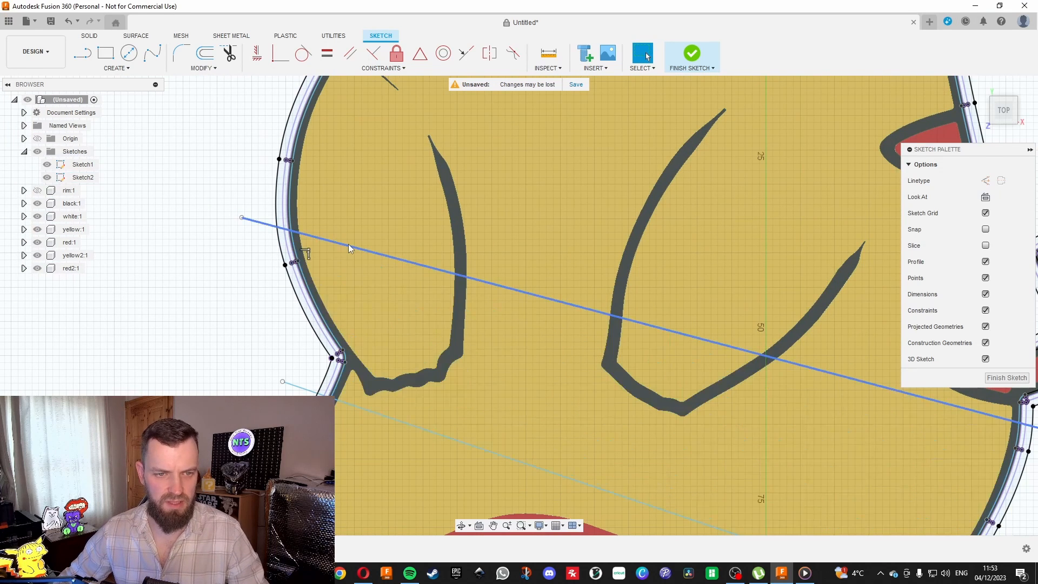
key("Delete")
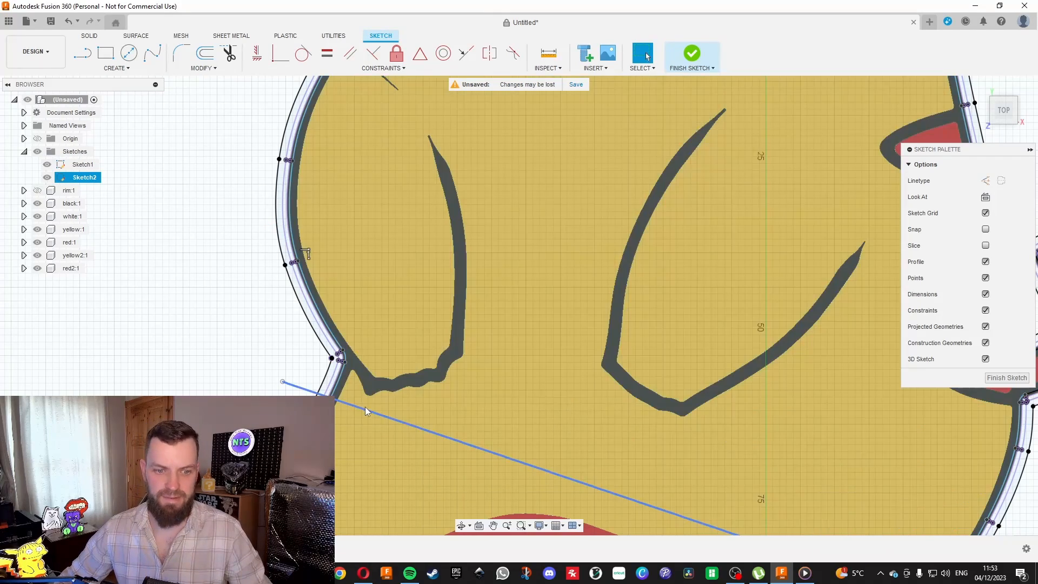
left_click(365, 406)
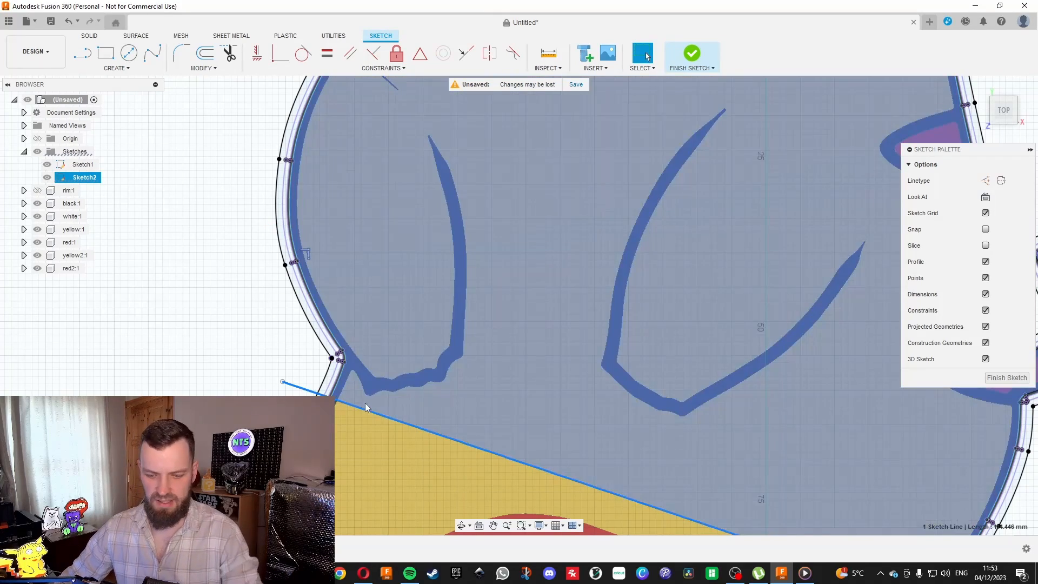
key("Delete")
scroll(369, 401, "down", 5)
scroll(369, 401, "down", 2)
left_click(386, 221)
key("Delete")
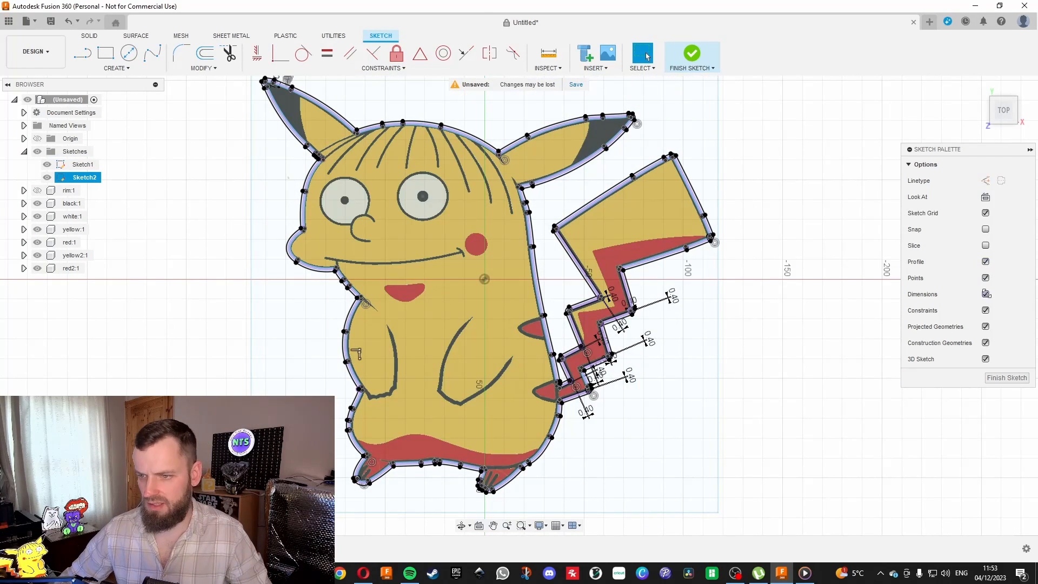
Turn off the display of dimensions in the sketch.
left_click(986, 293)
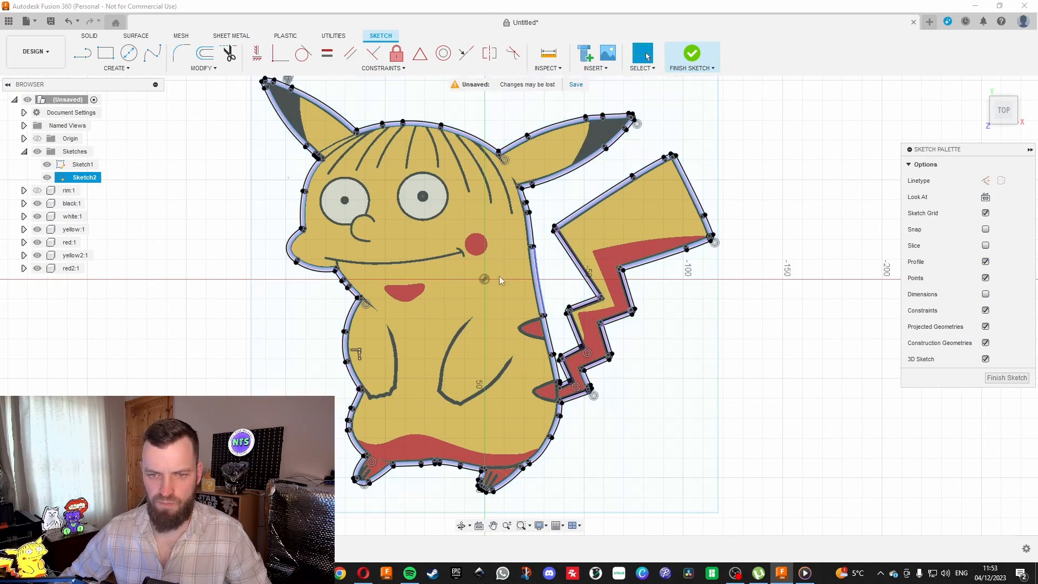
scroll(426, 262, "down", 3)
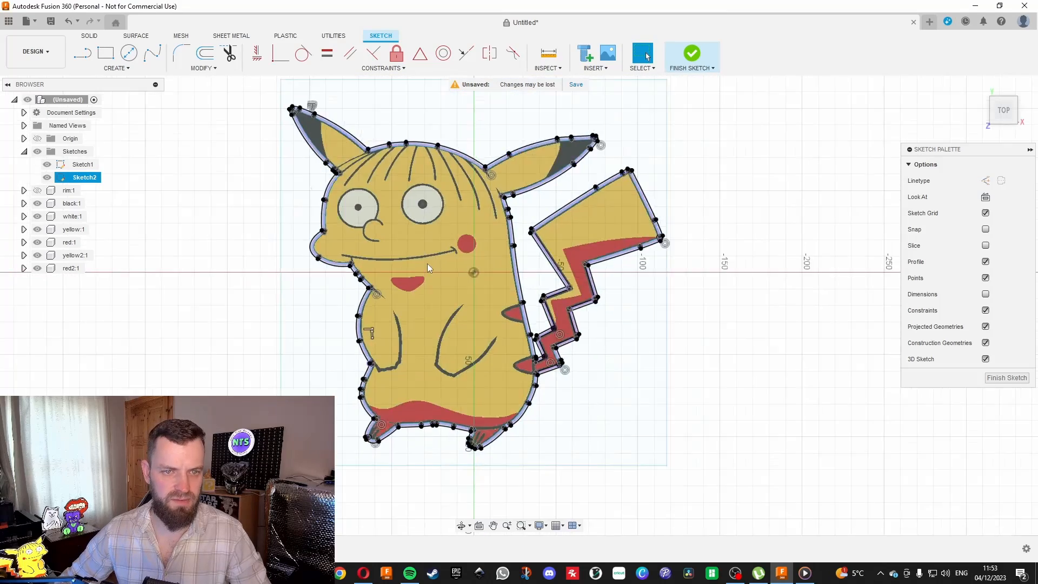
scroll(309, 117, "up", 3)
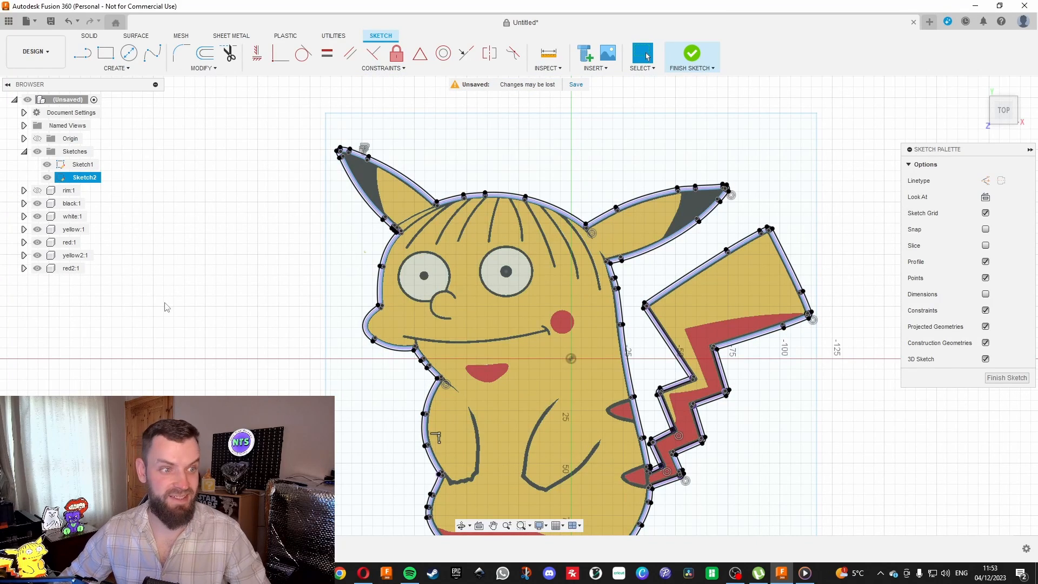
Draw a closed, wavy fit point spline through seven points in the empty area beside the character's ear.
left_click(153, 54)
left_click(181, 193)
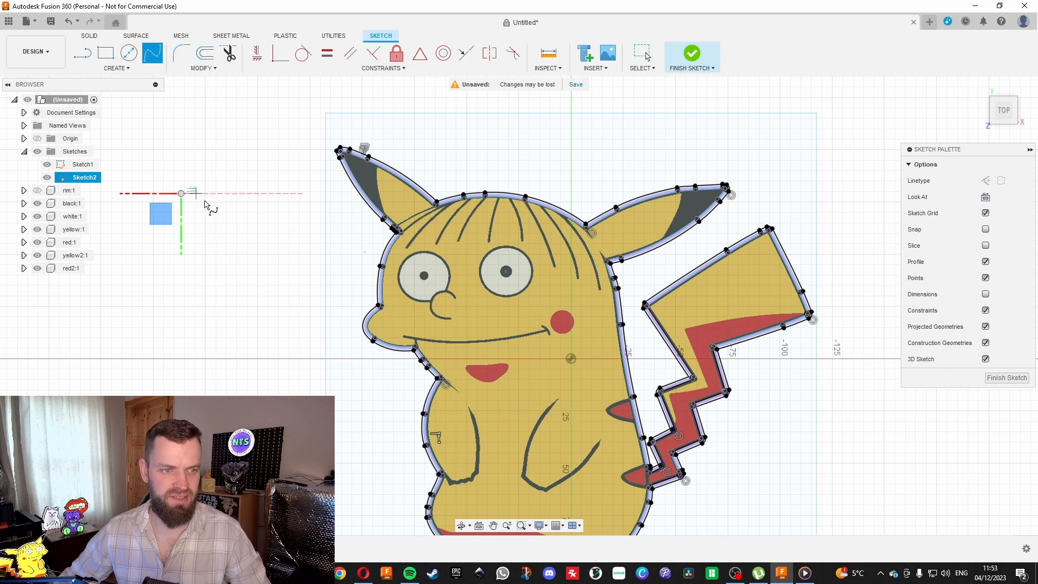
left_click(204, 241)
left_click(248, 193)
left_click(281, 271)
left_click(312, 211)
left_click(212, 138)
left_click(132, 221)
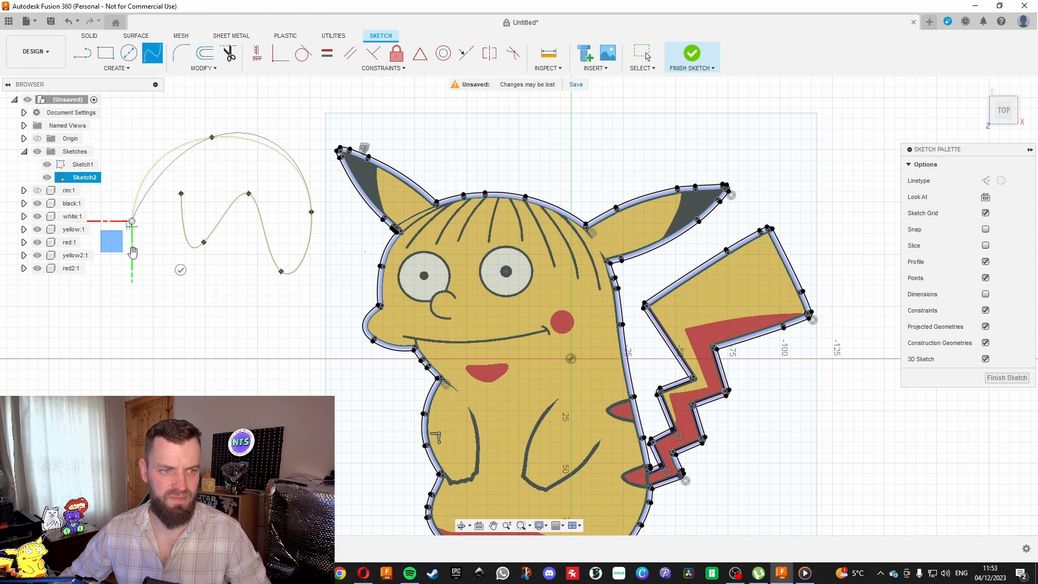
left_click(181, 193)
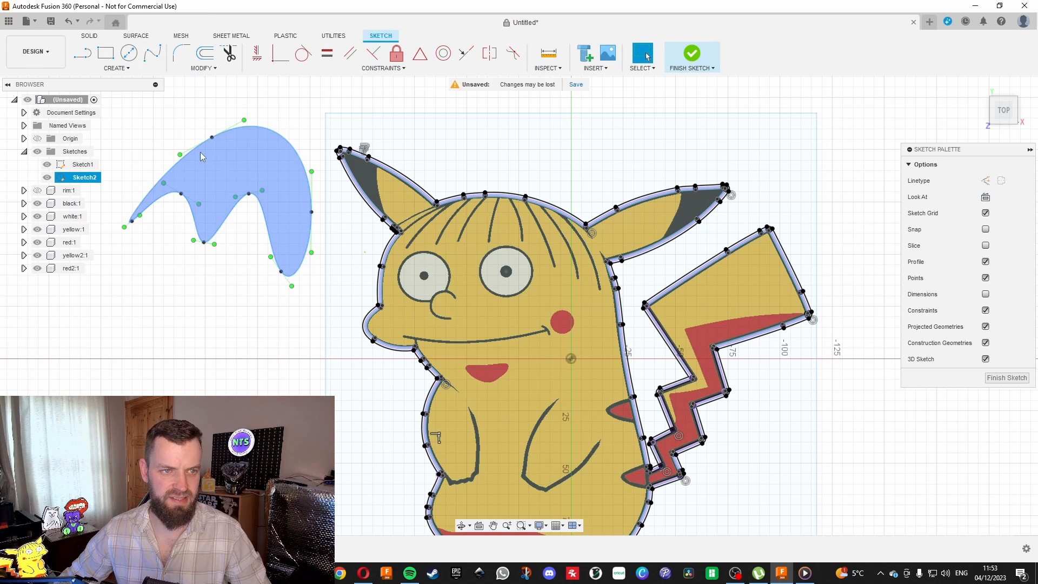
Delete the closed test spline beside the character.
left_click(212, 139)
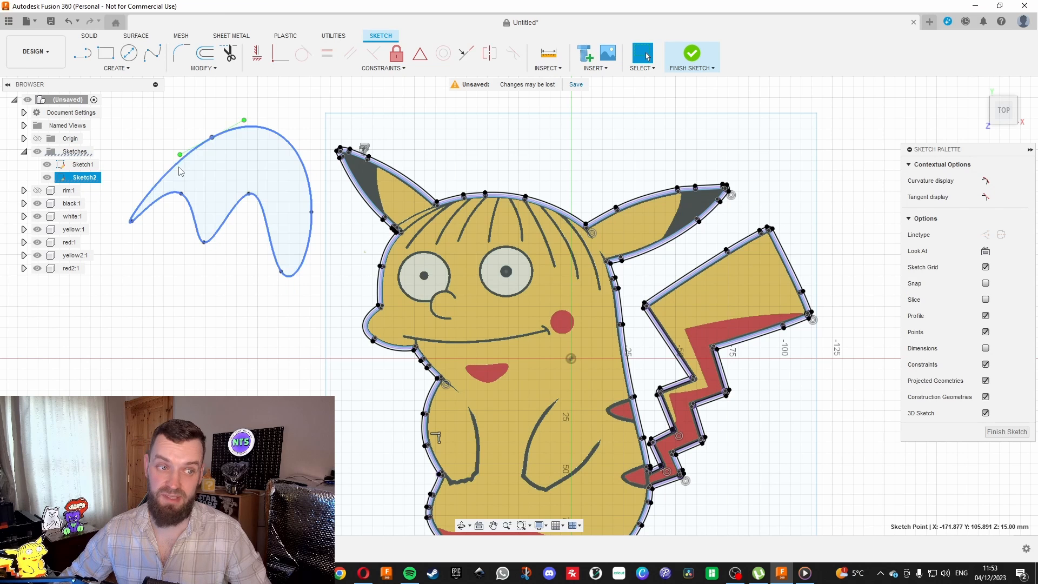
key("Delete")
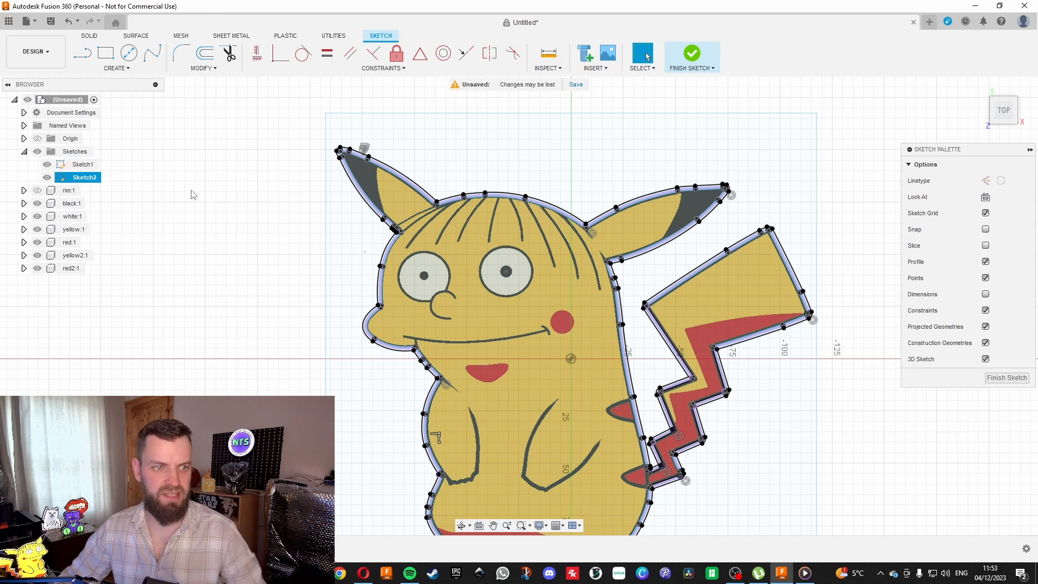
scroll(199, 192, "down", 5)
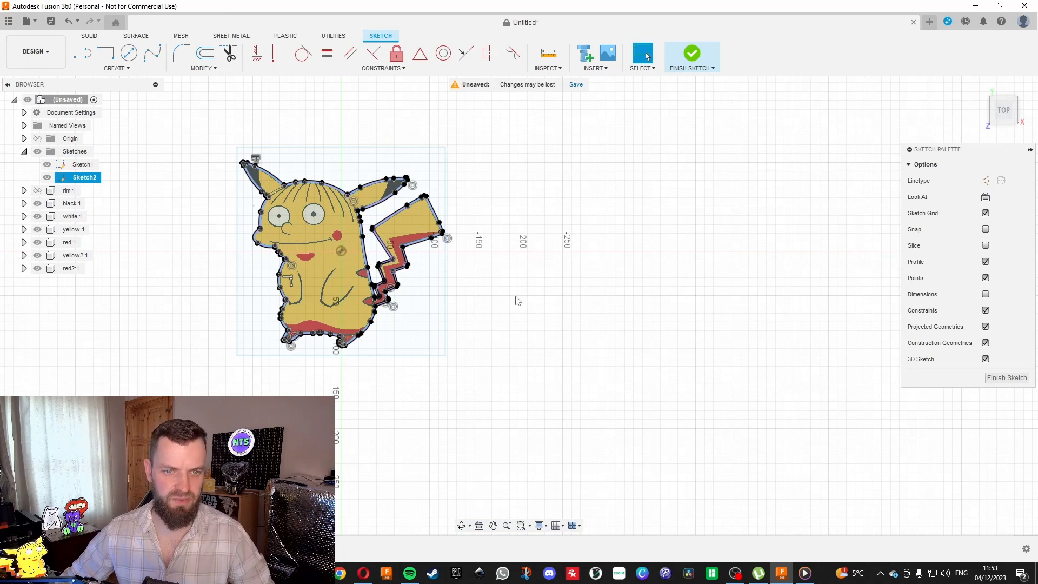
scroll(622, 344, "down", 3)
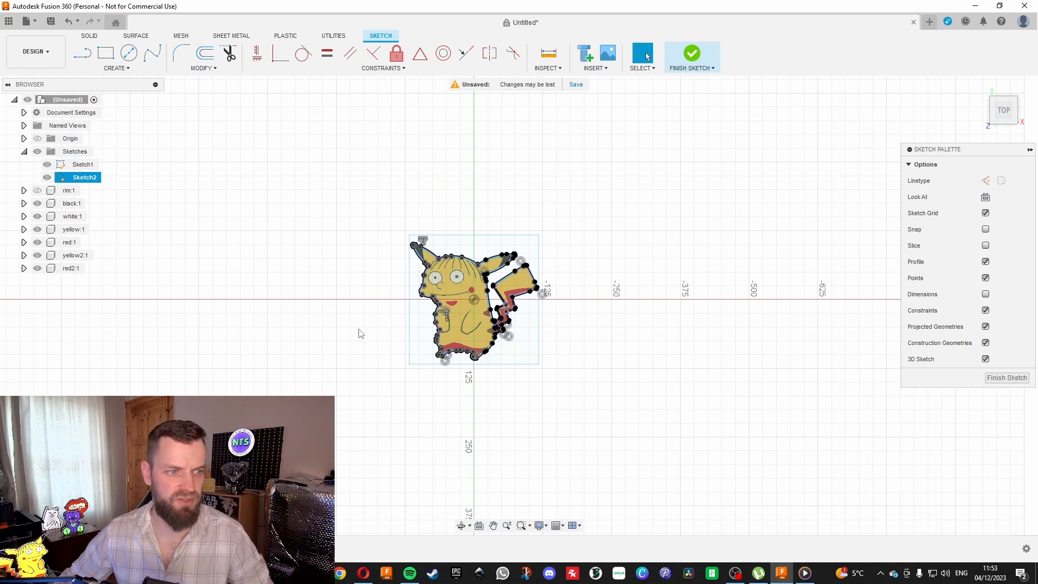
Select the three outer wall profiles of Sketch2, around the body and tail outlines, for an extrusion.
scroll(419, 327, "up", 5)
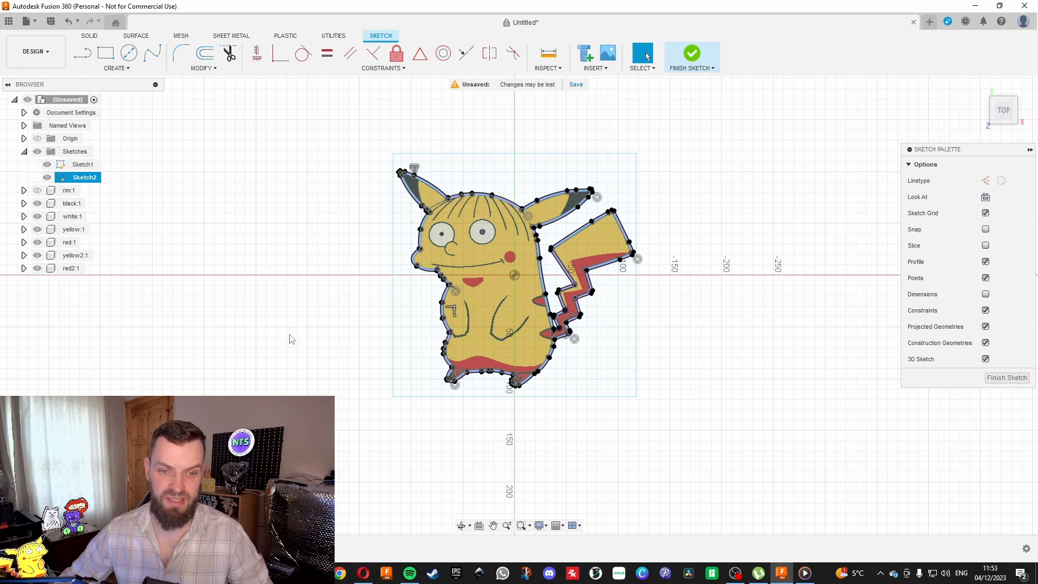
scroll(292, 339, "up", 1)
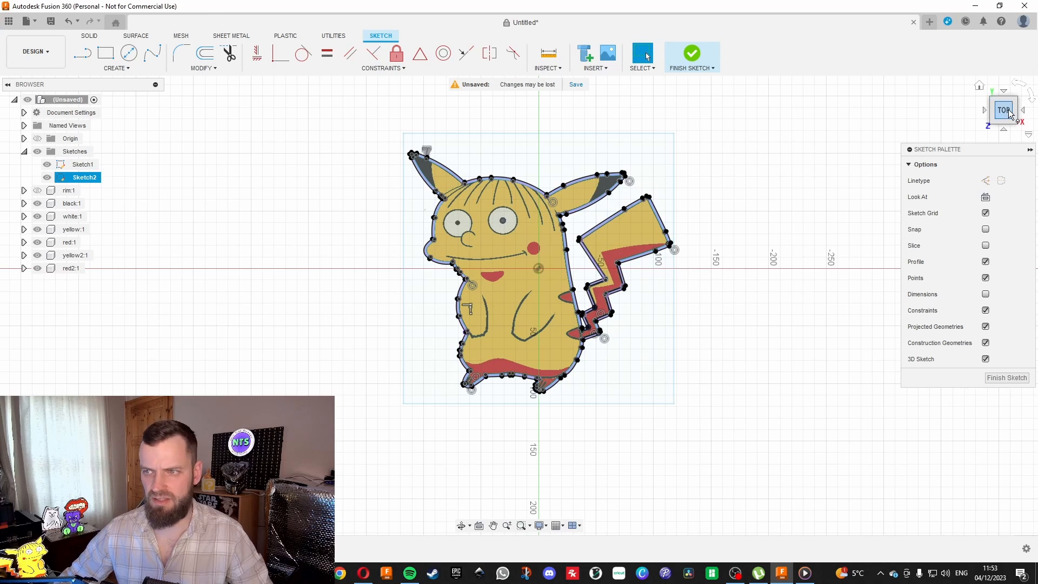
left_click_drag(1006, 112, 1009, 94)
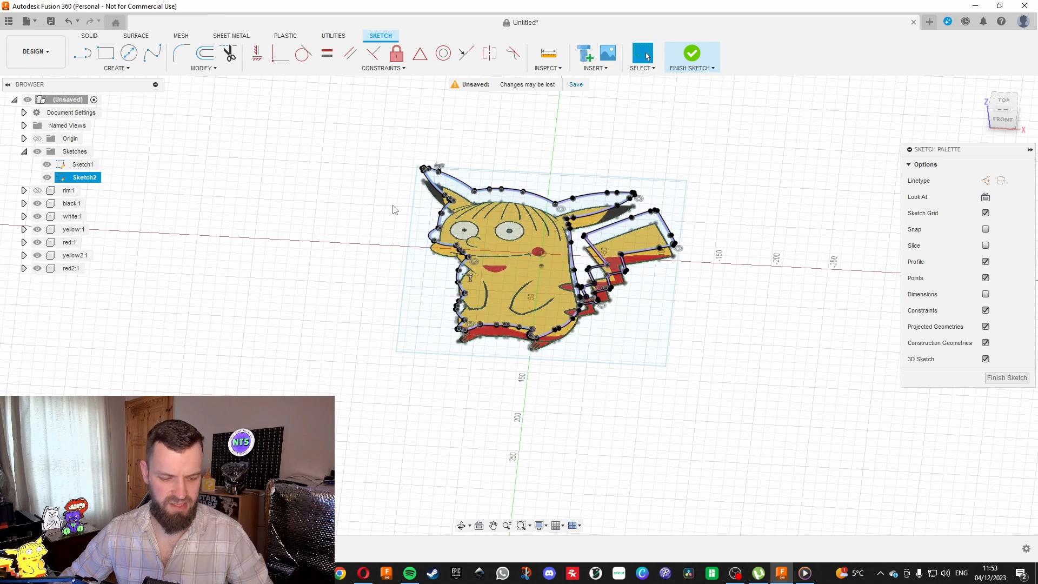
key("e")
scroll(418, 186, "up", 6)
key("Escape")
scroll(477, 320, "up", 1)
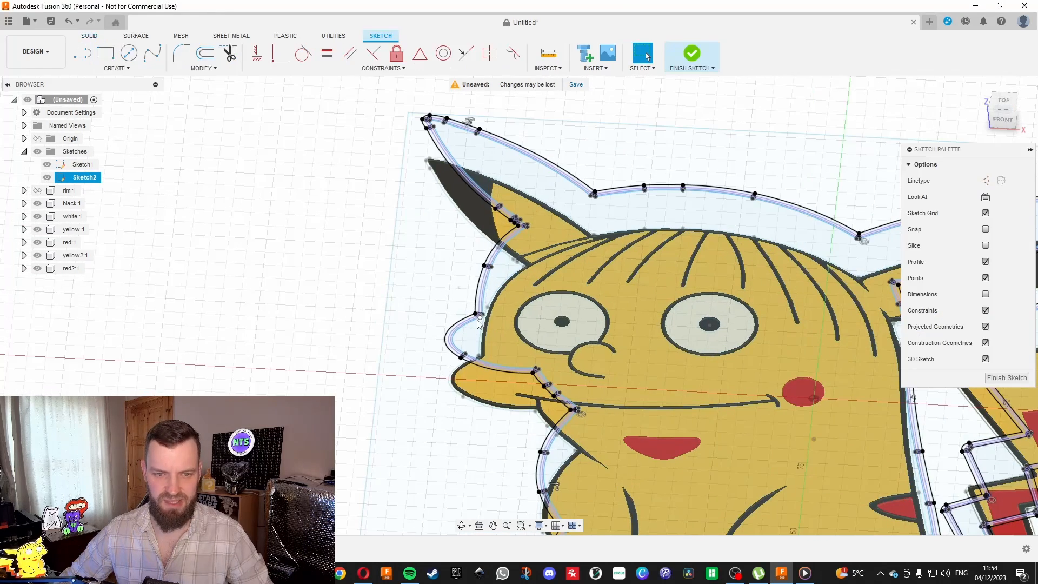
key("e")
scroll(478, 323, "up", 5)
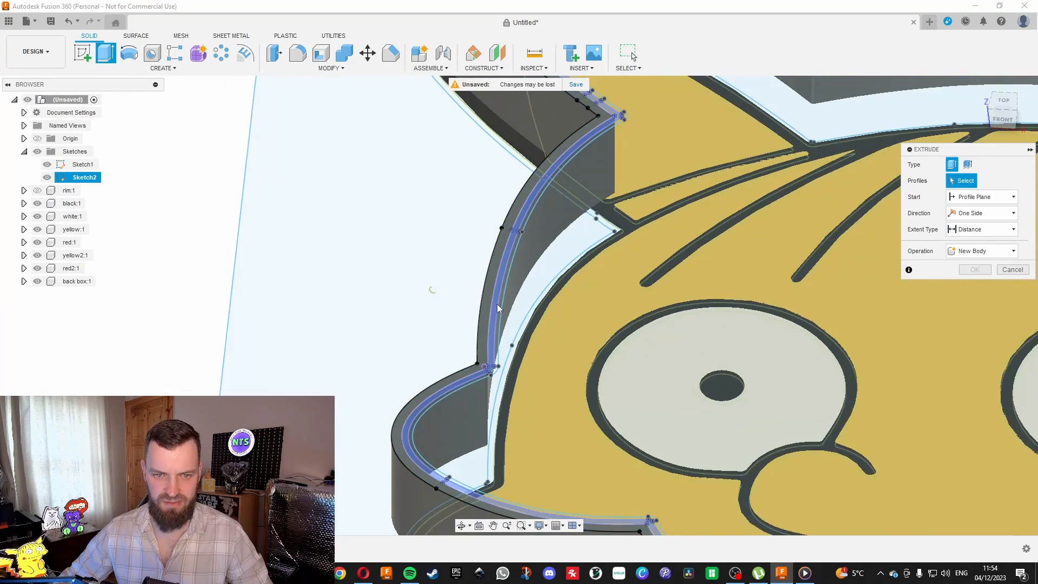
scroll(499, 309, "up", 1)
left_click(502, 311)
left_click(489, 291)
left_click(456, 312)
scroll(448, 336, "down", 5)
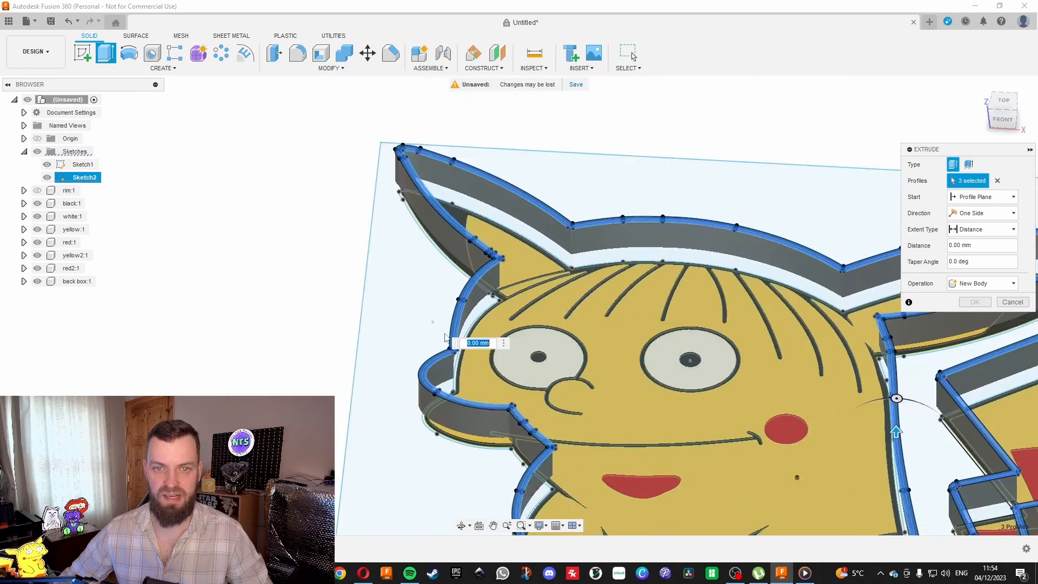
scroll(778, 173, "down", 5)
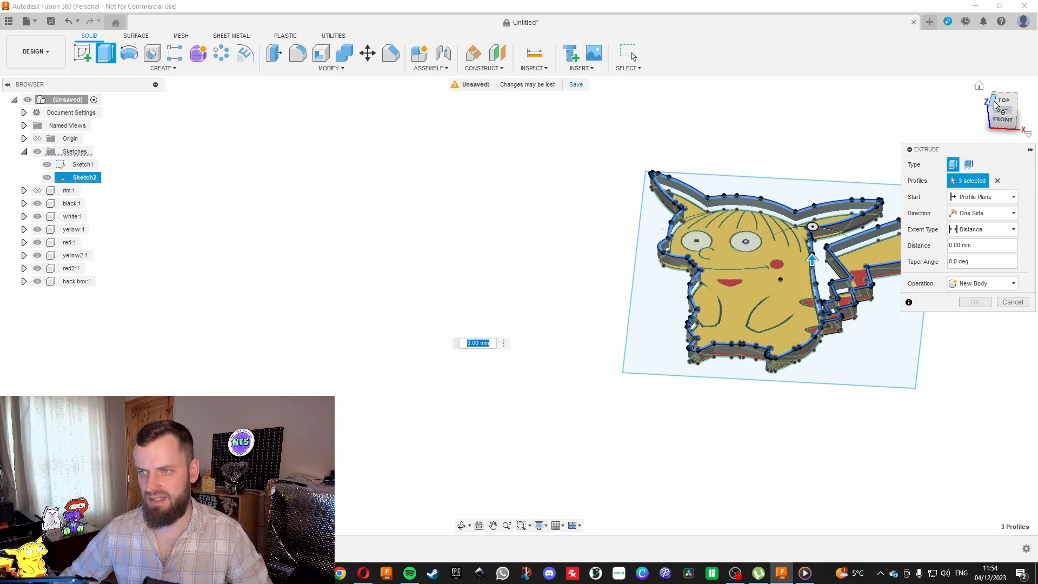
scroll(305, 356, "down", 3)
scroll(714, 291, "up", 5)
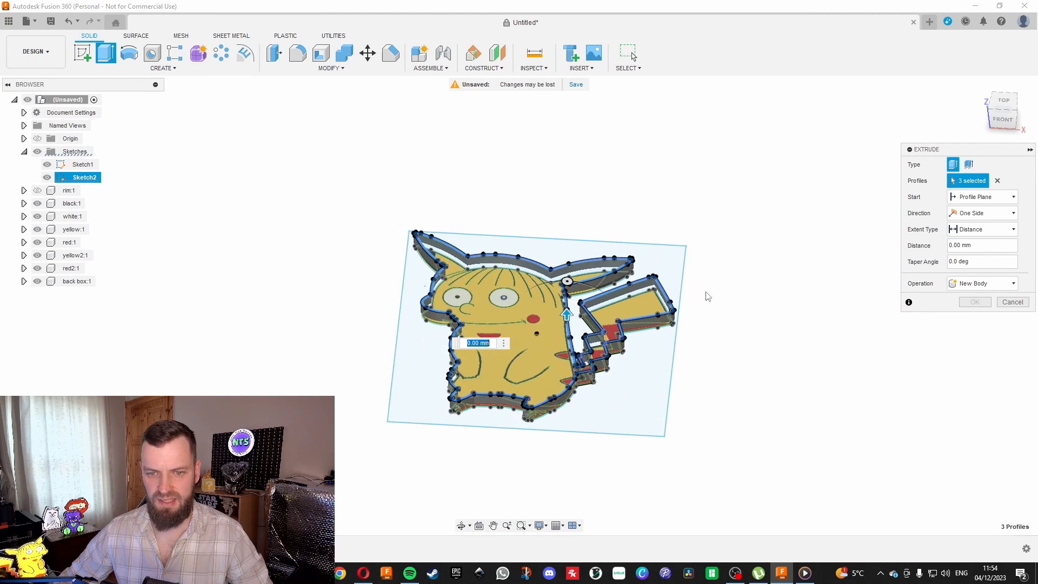
scroll(838, 322, "down", 2)
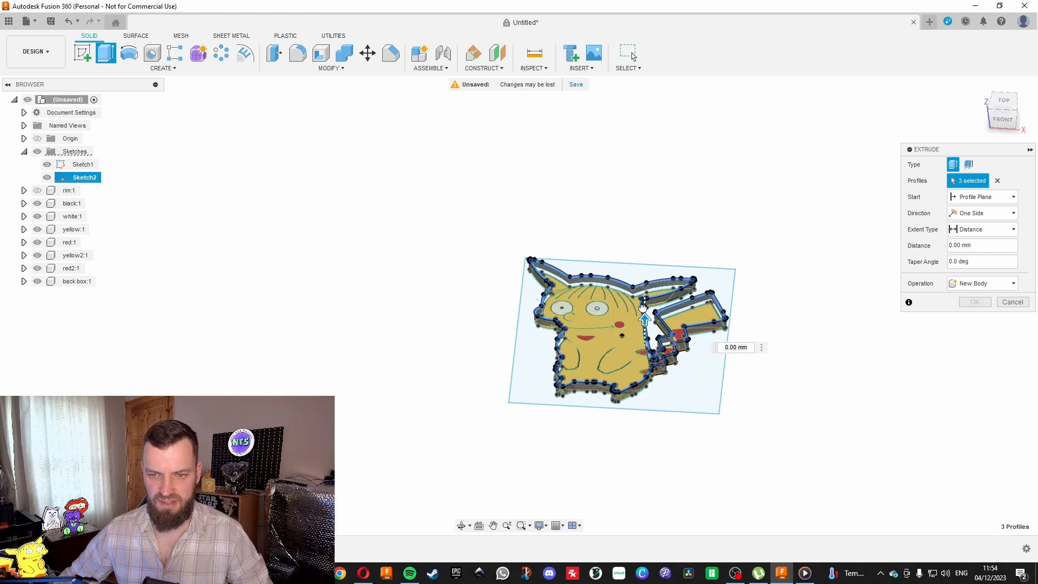
Extrude the selected wall profiles upward by 25 mm, joining them to the back box.
left_click_drag(643, 307, 642, 306)
left_click_drag(945, 143, 1012, 111)
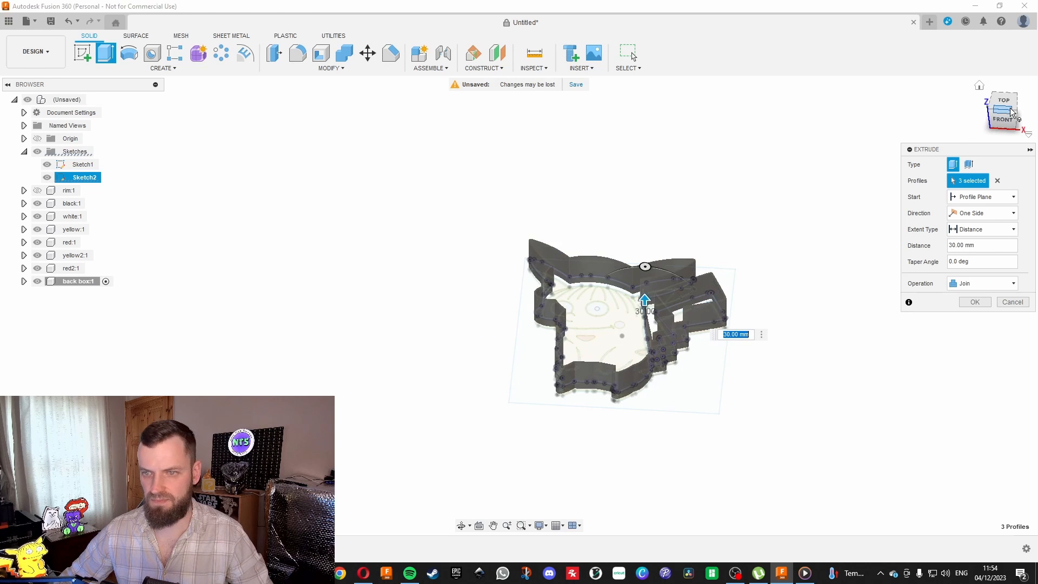
left_click(1010, 109)
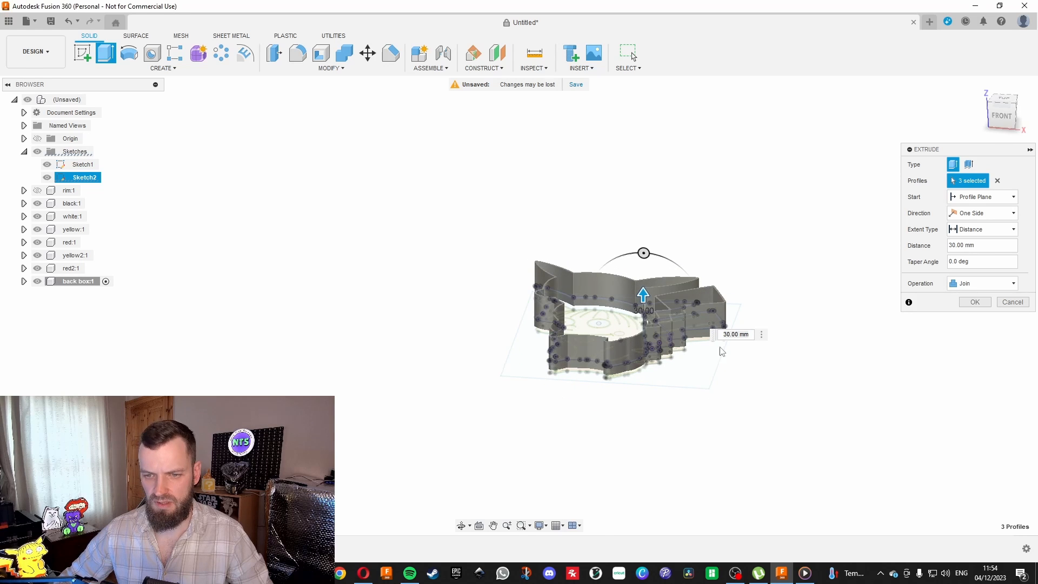
left_click(741, 333)
type("25")
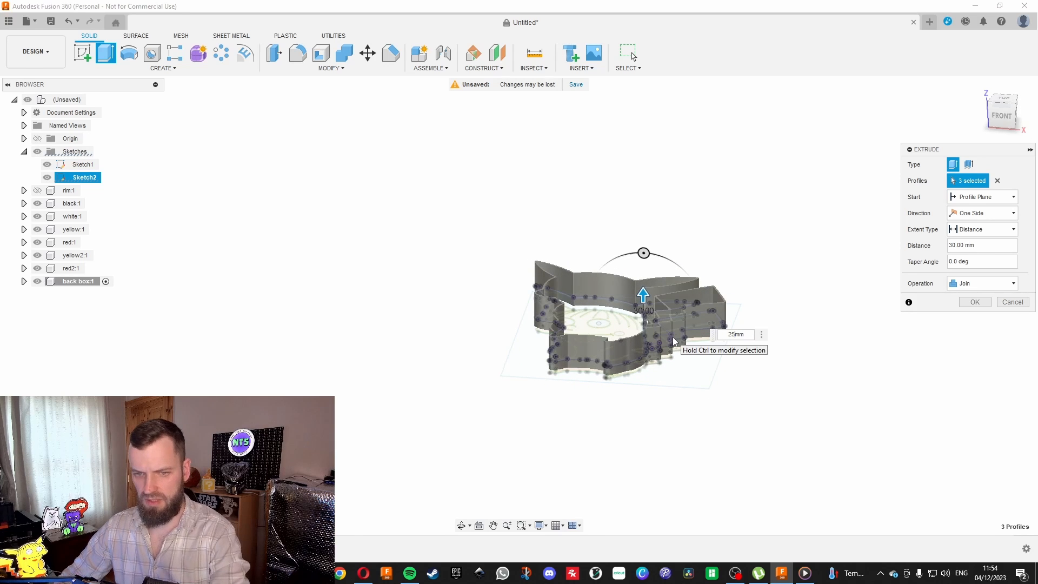
key("Return")
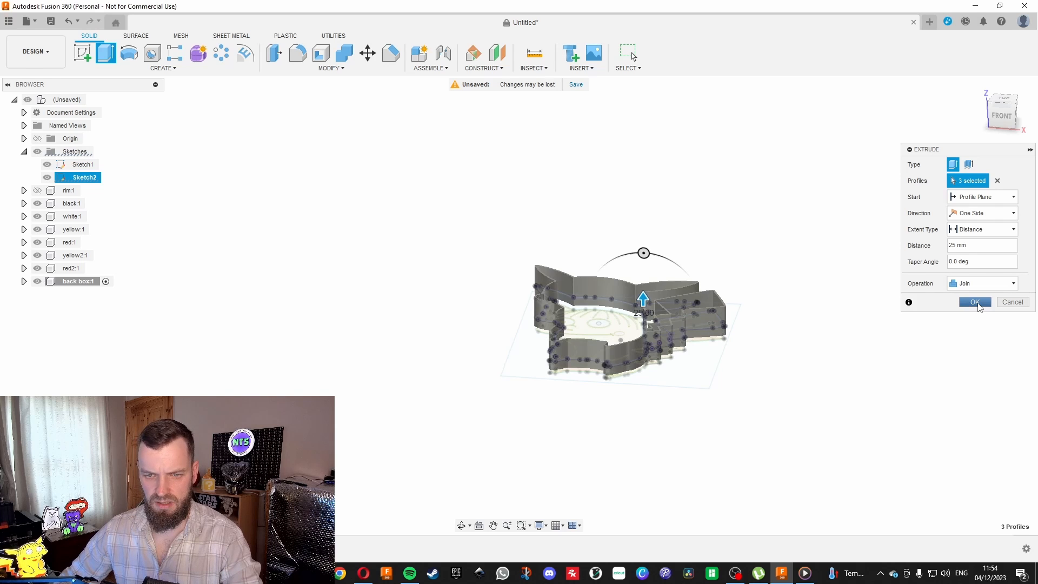
left_click(975, 302)
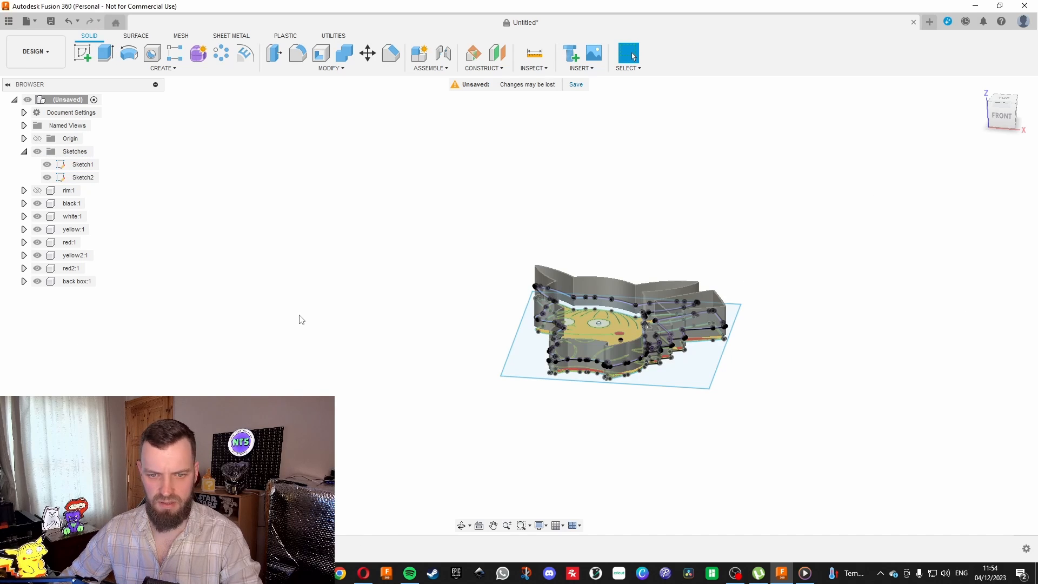
Turn on the visibility of the rim component.
left_click(37, 190)
middle_click_drag(1005, 130, 354, 202, "shift")
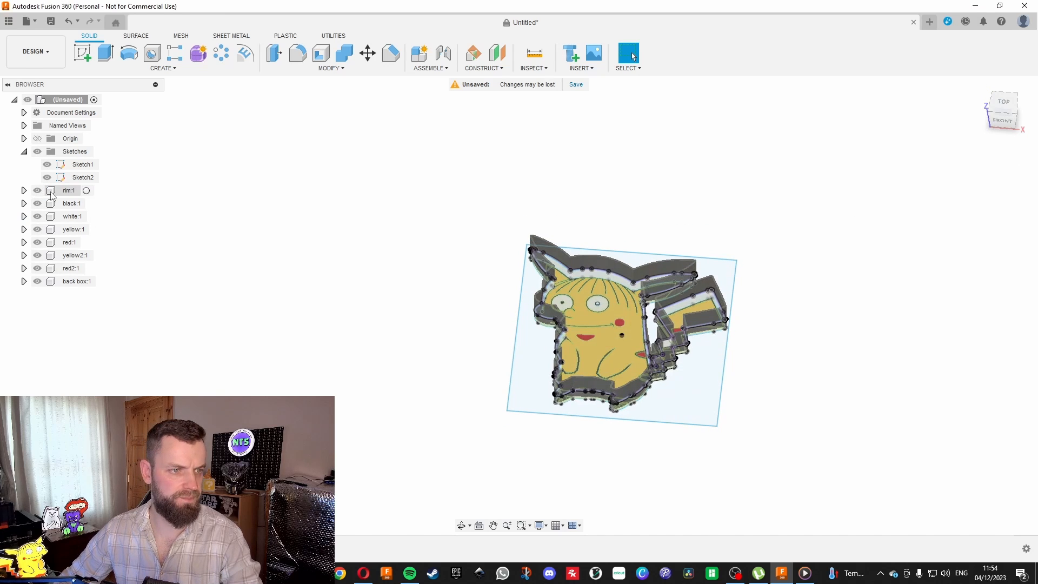
scroll(533, 271, "up", 8)
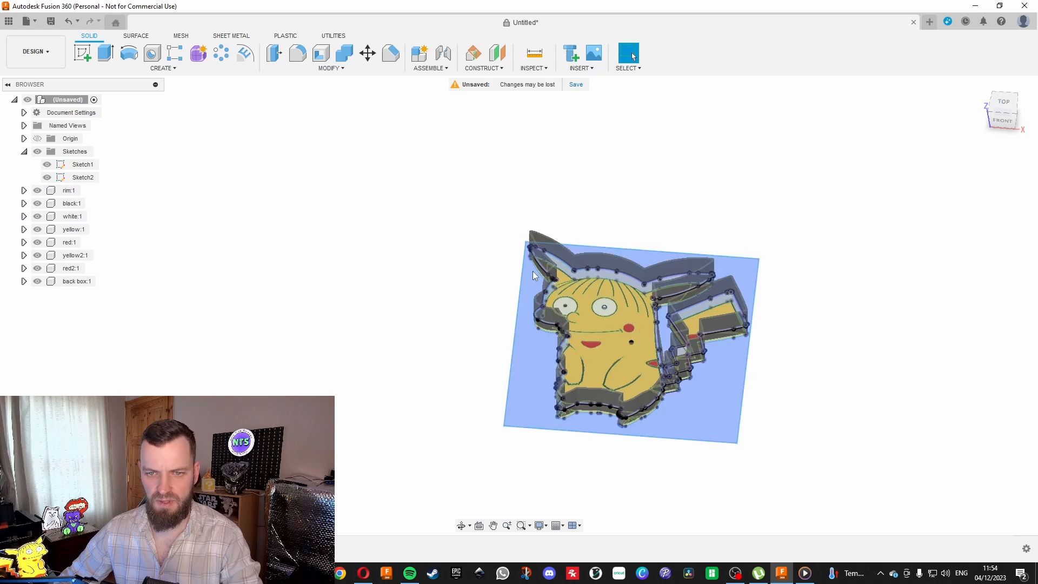
scroll(611, 258, "up", 3)
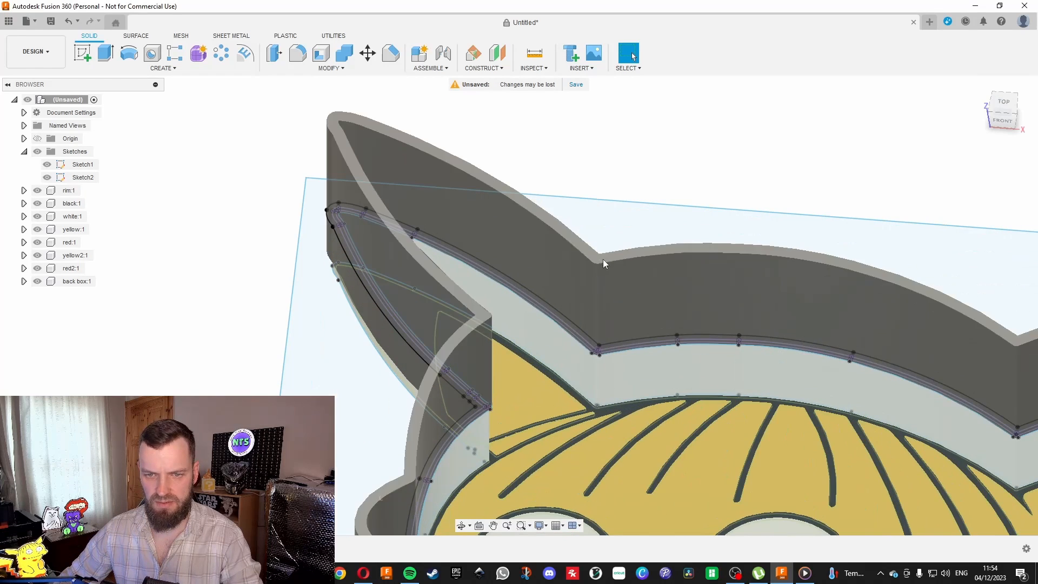
Create a new sketch on the top face of the back box wall.
left_click(610, 257)
scroll(605, 251, "down", 3)
scroll(602, 244, "down", 4)
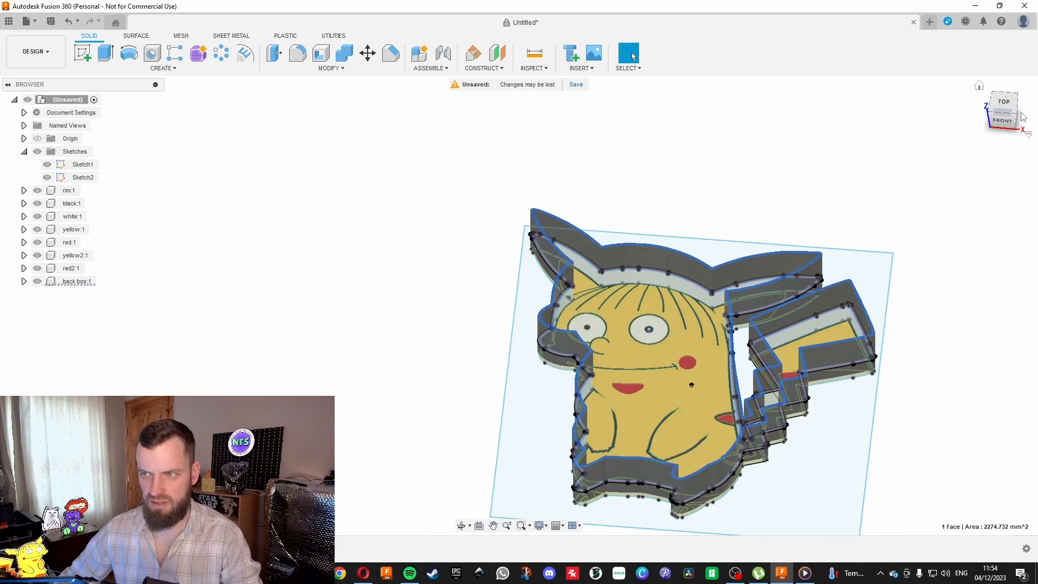
mouse_move(1003, 106)
left_mouse_down()
mouse_move(1010, 142)
mouse_move(1002, 86)
left_mouse_up()
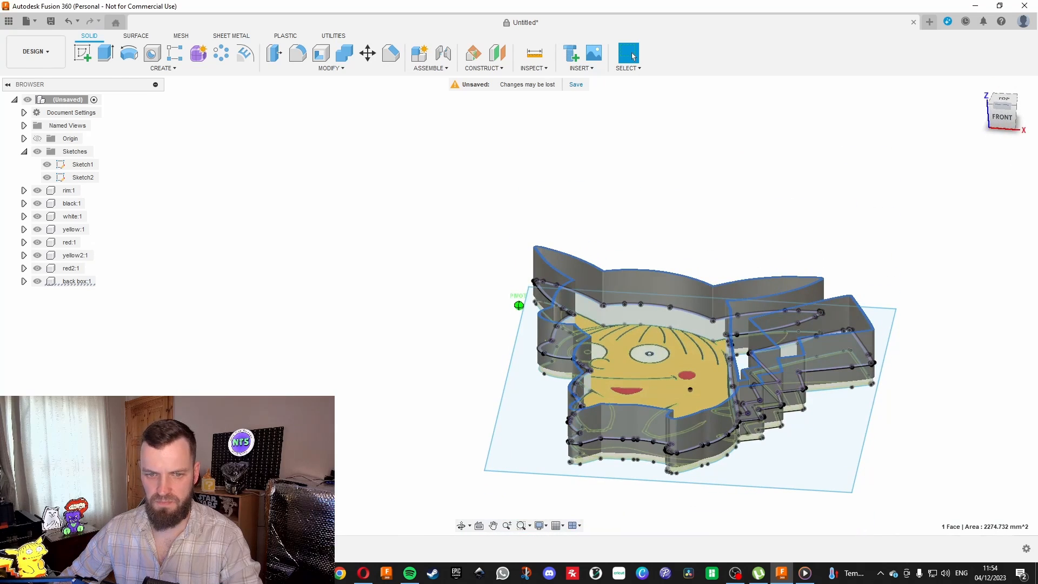
left_click(85, 55)
scroll(459, 196, "up", 4)
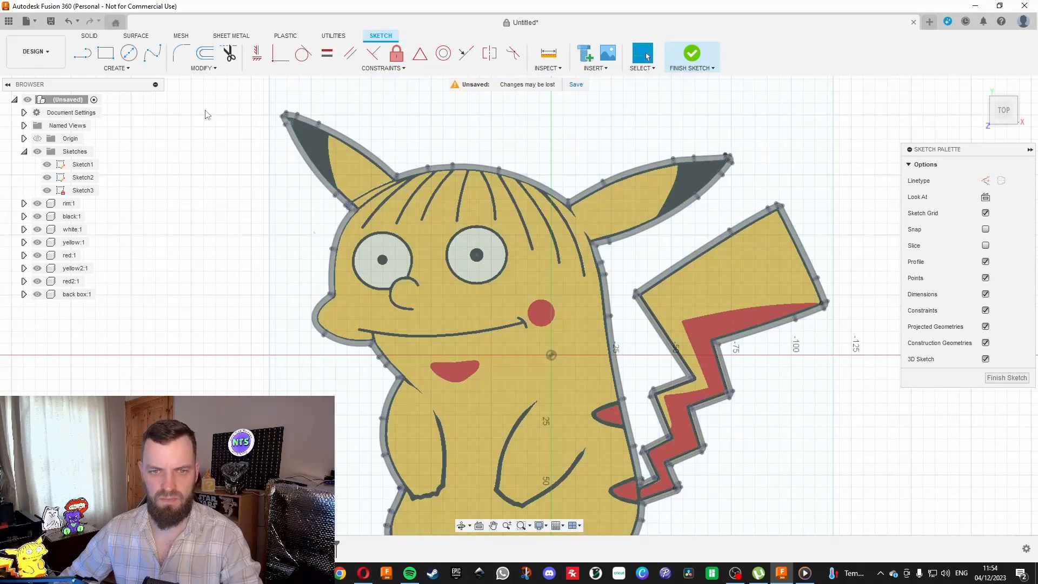
Extrude the profile enclosed by the wall by -2 mm and join it to the back box as a closing panel.
left_click_drag(999, 113, 995, 83)
scroll(380, 222, "up", 3)
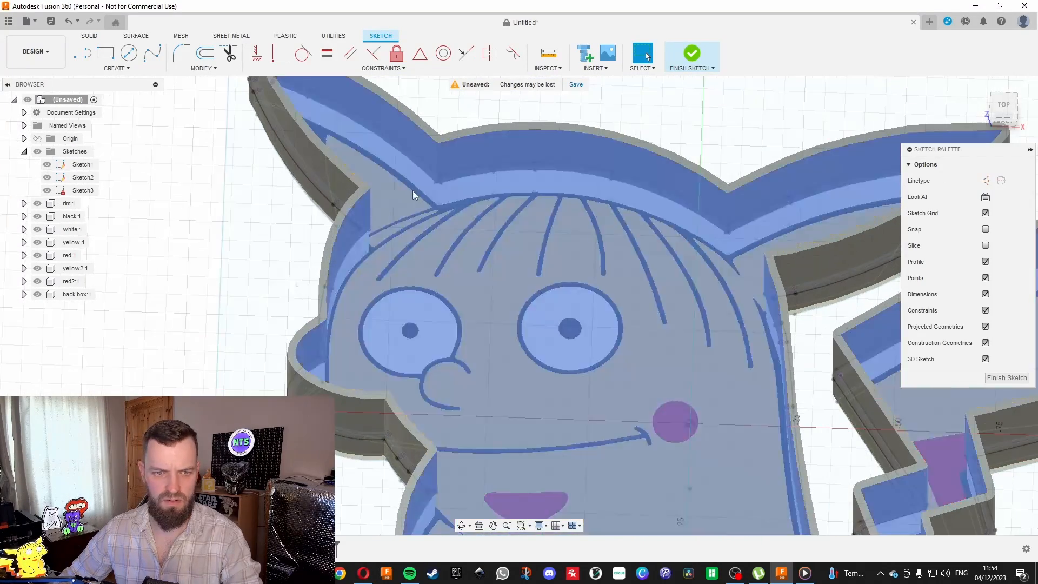
left_click(462, 150)
scroll(493, 144, "down", 5)
mouse_move(999, 116)
left_mouse_down()
mouse_move(1001, 54)
mouse_move(993, 78)
left_mouse_up()
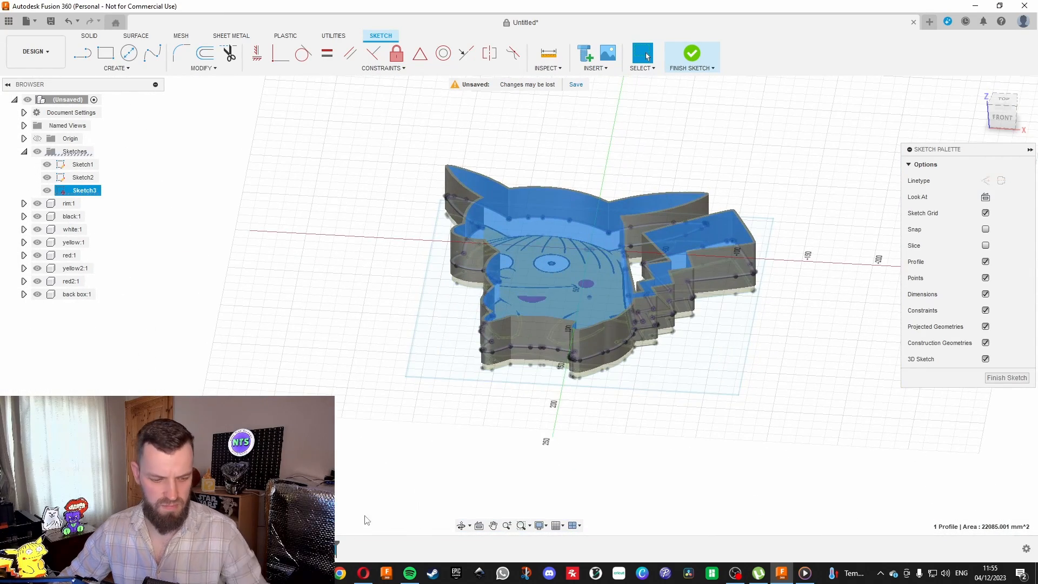
key("e")
type("-2")
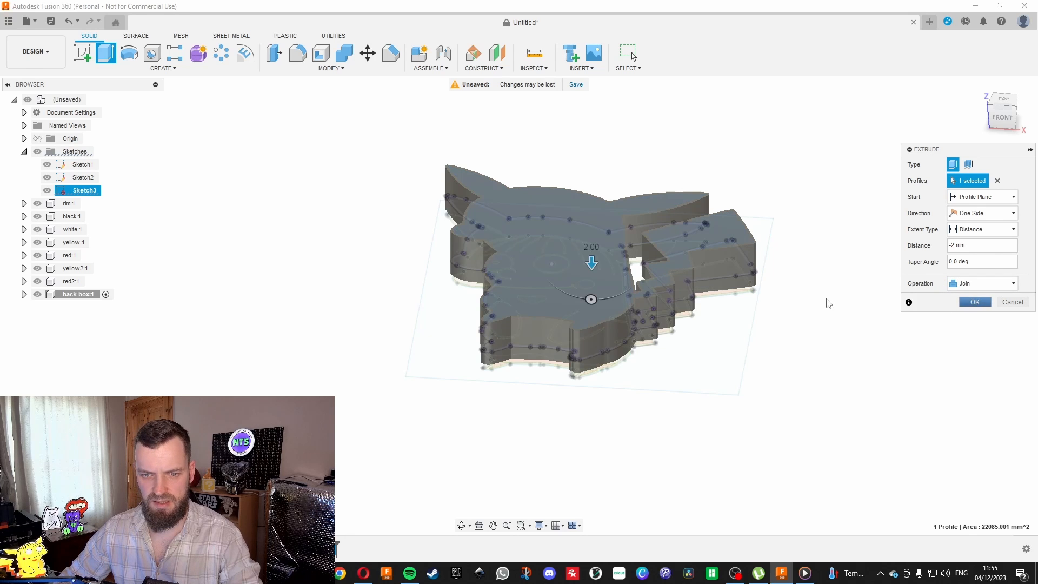
key("Return")
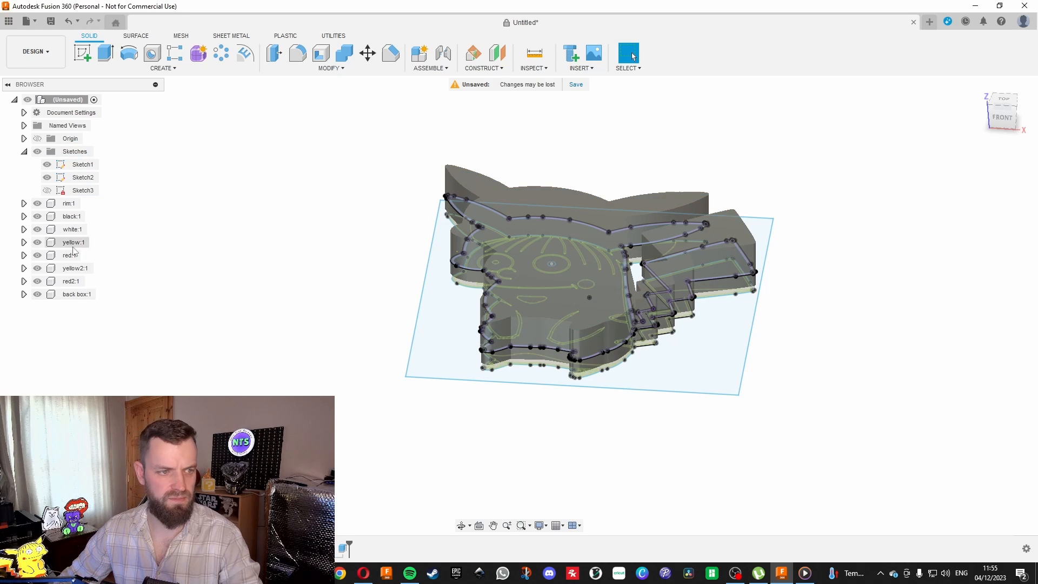
Hide Sketch1 and Sketch2.
left_click(47, 165)
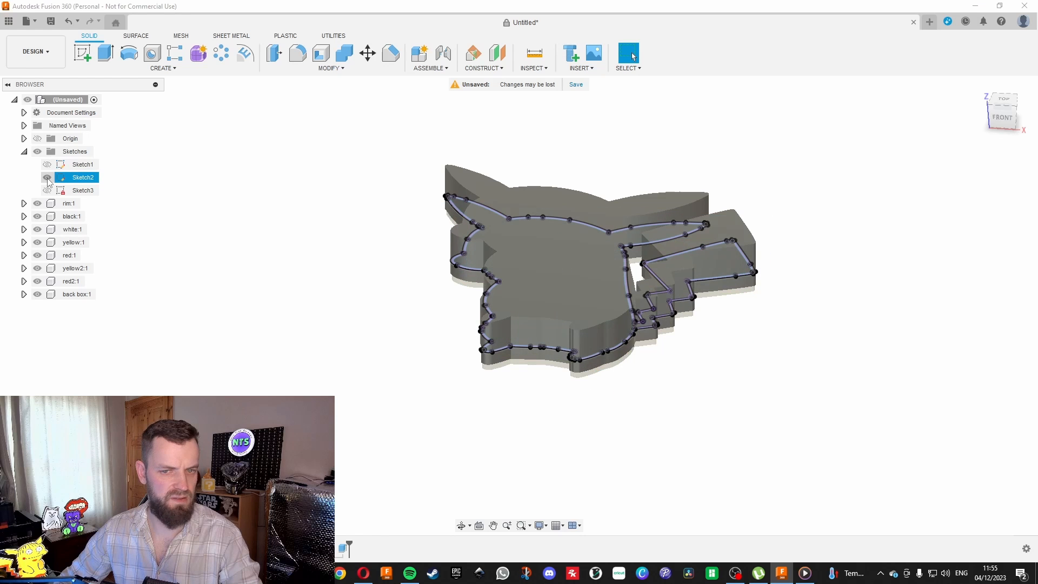
left_click(48, 180)
mouse_move(518, 305)
middle_mouse_down("shift")
mouse_move(522, 330)
mouse_move(573, 319)
mouse_move(610, 329)
mouse_move(638, 303)
mouse_move(627, 303)
mouse_move(630, 173)
middle_mouse_up("shift")
Create a new sketch on the flat outer face of the closed back box.
left_click_drag(1007, 109, 1002, 123)
left_click(1003, 107)
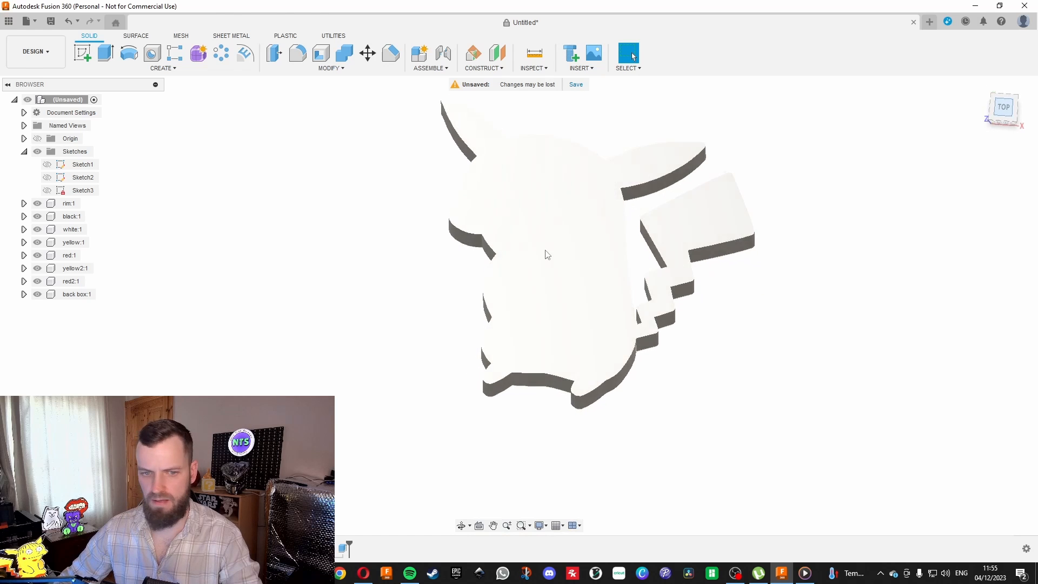
scroll(510, 319, "up", 4)
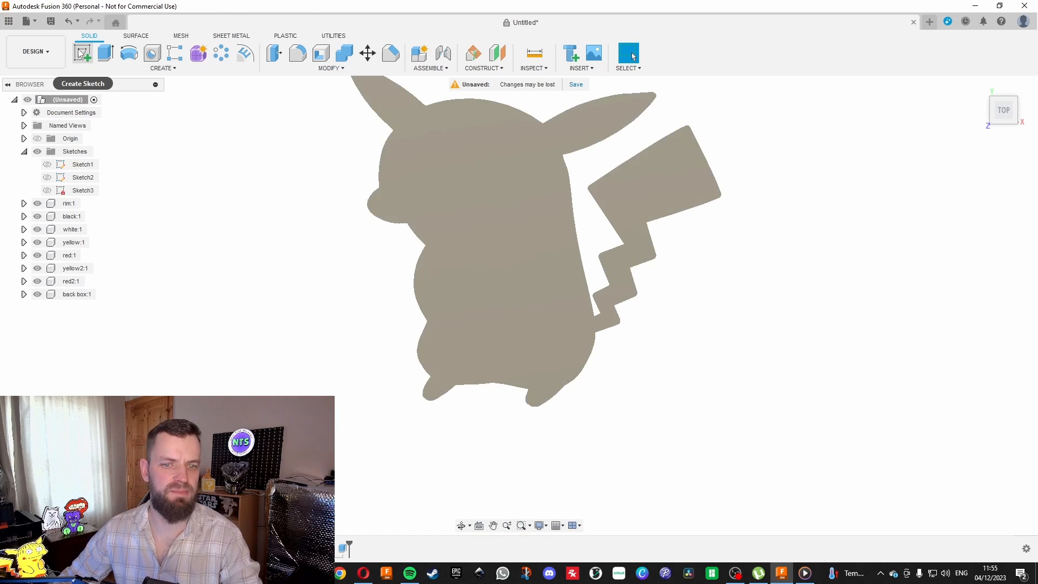
left_click(83, 53)
left_click(505, 298)
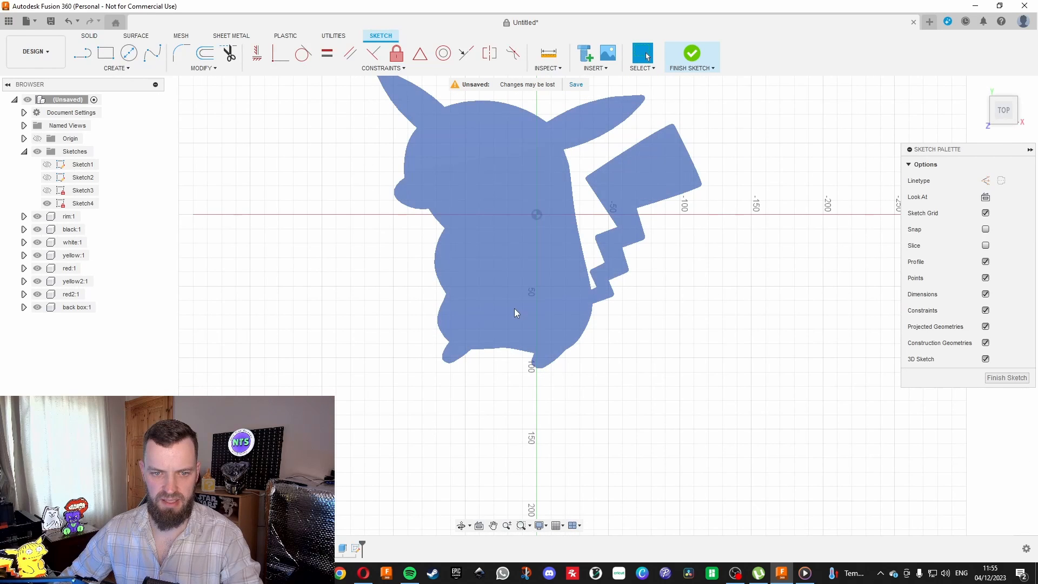
Draw a 4.5 mm diameter circle on the lower body, just above the edge between the two feet.
key("c")
scroll(468, 346, "up", 3)
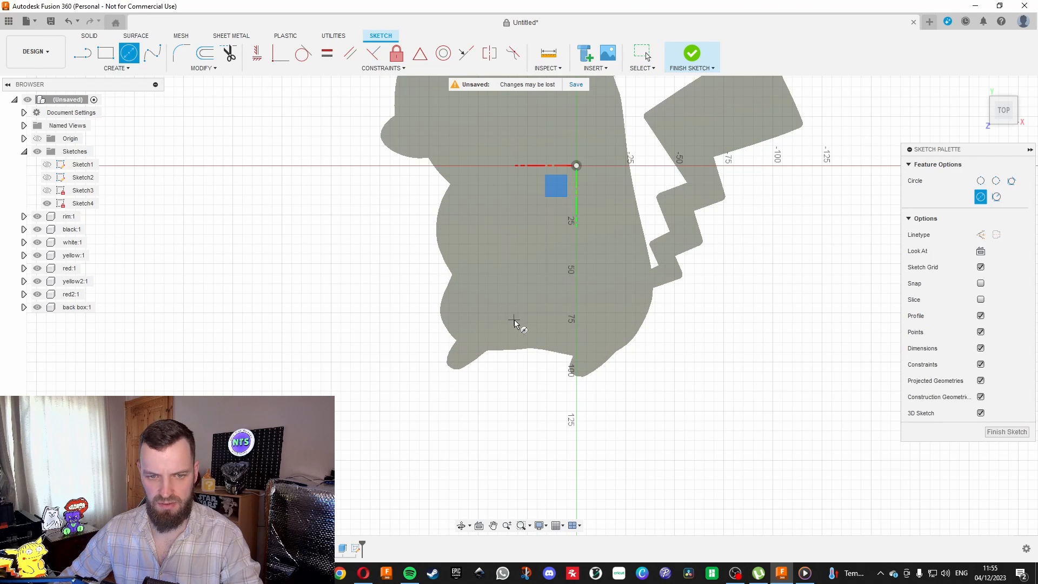
scroll(511, 322, "up", 2)
scroll(528, 365, "down", 3)
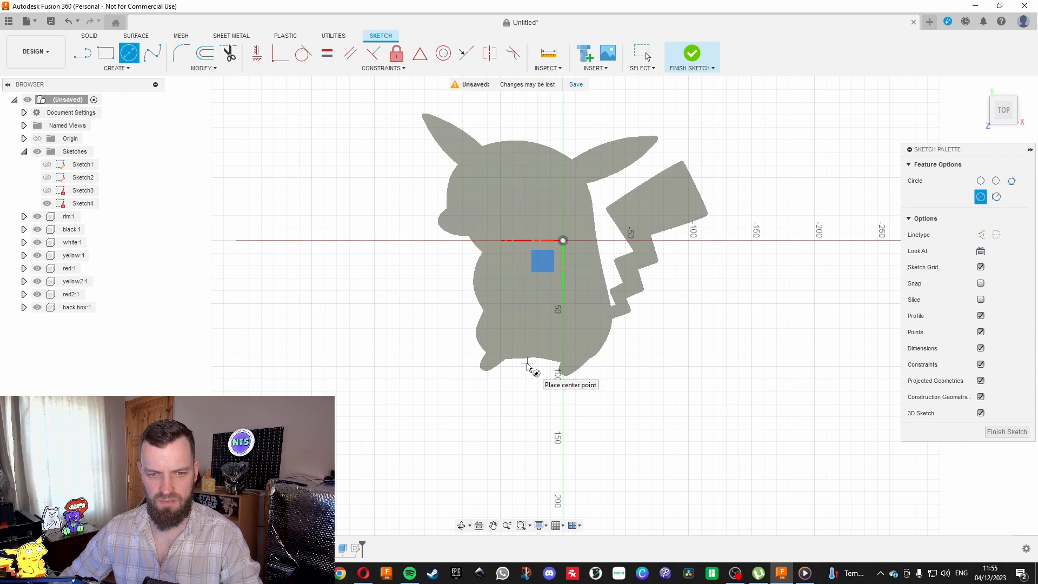
scroll(493, 352, "up", 2)
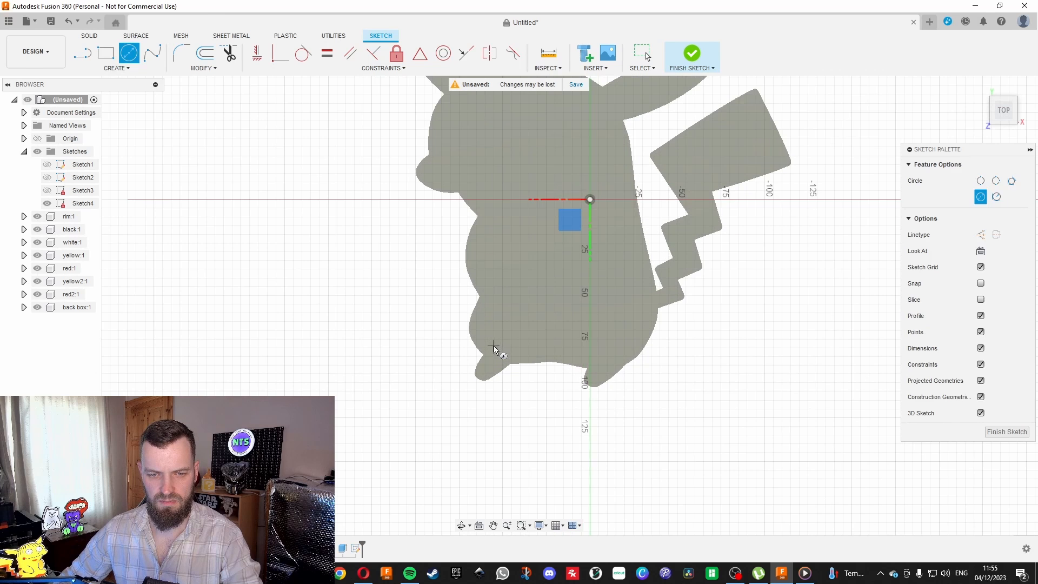
scroll(627, 357, "up", 1)
scroll(622, 360, "up", 1)
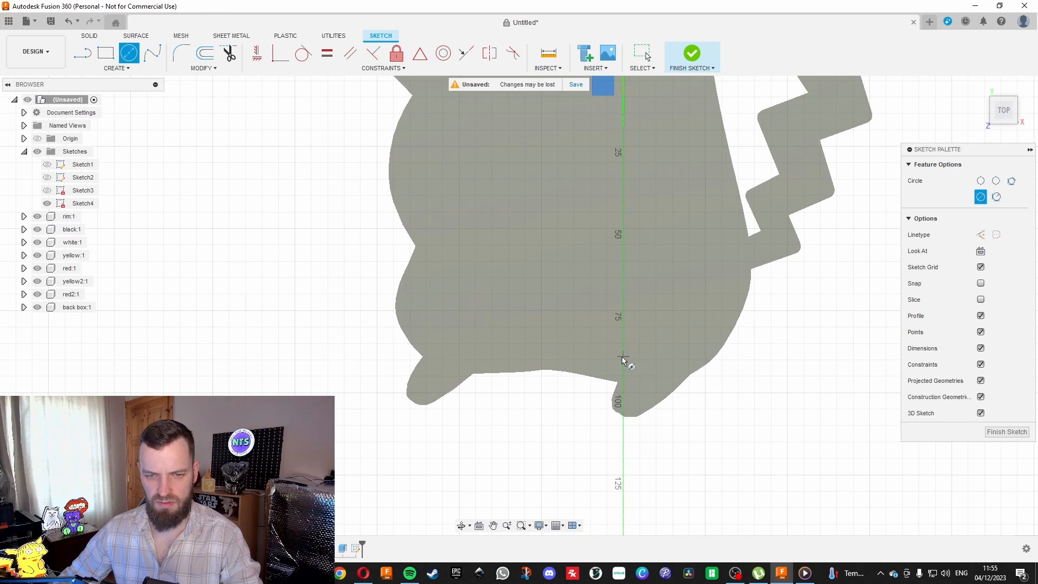
left_click(541, 340)
type("4.5")
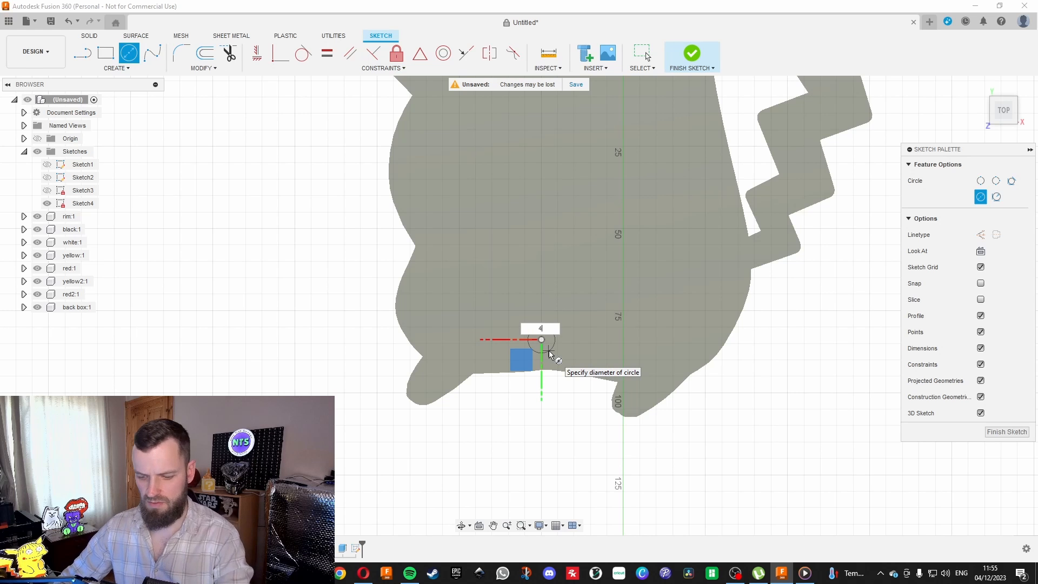
key("Return")
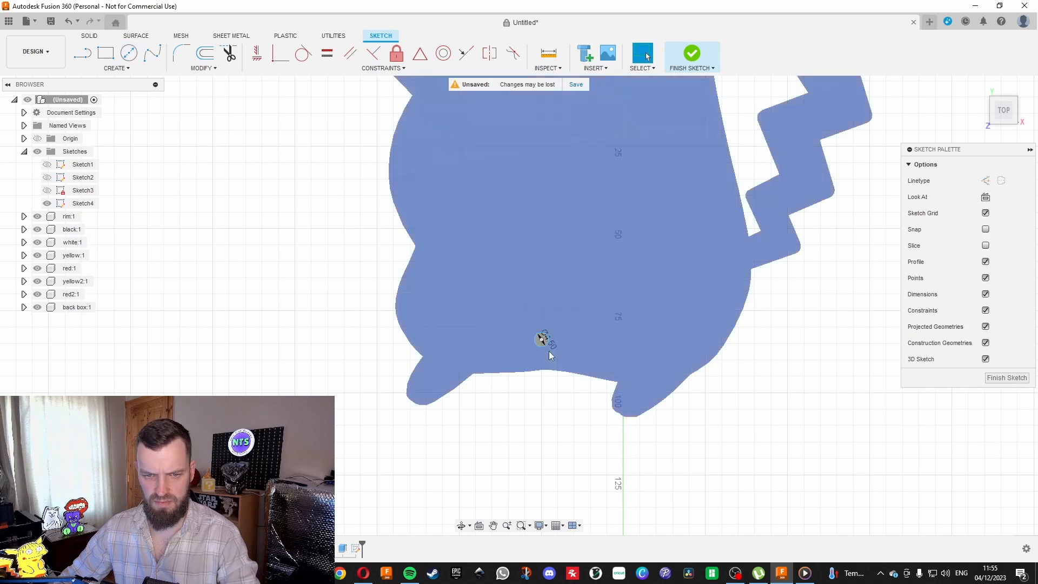
scroll(535, 340, "up", 5)
key("Escape")
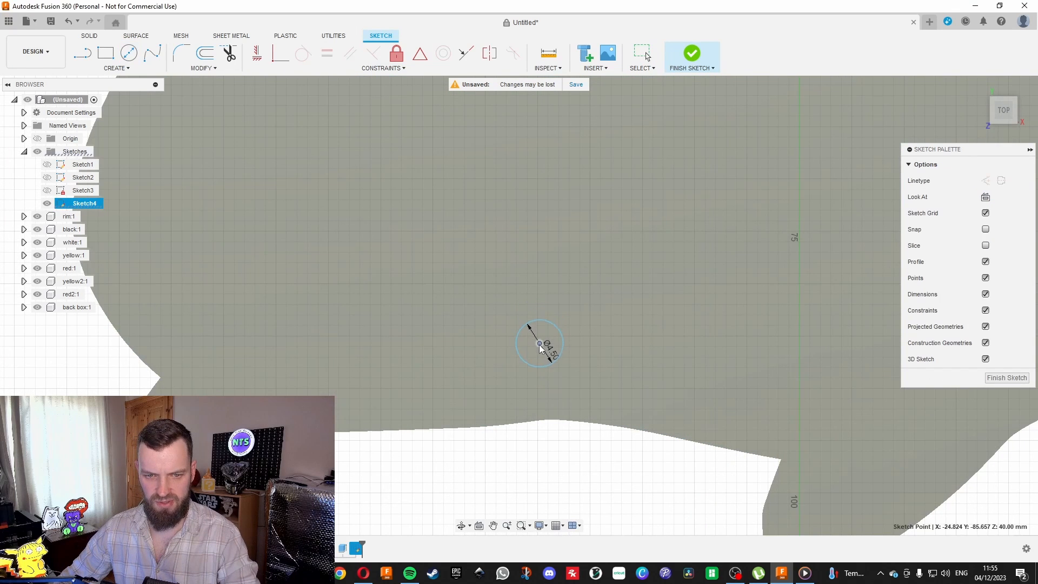
Extrude the 4.5 mm circle by -2 mm as a cut through the back box's closing panel.
scroll(540, 347, "down", 8)
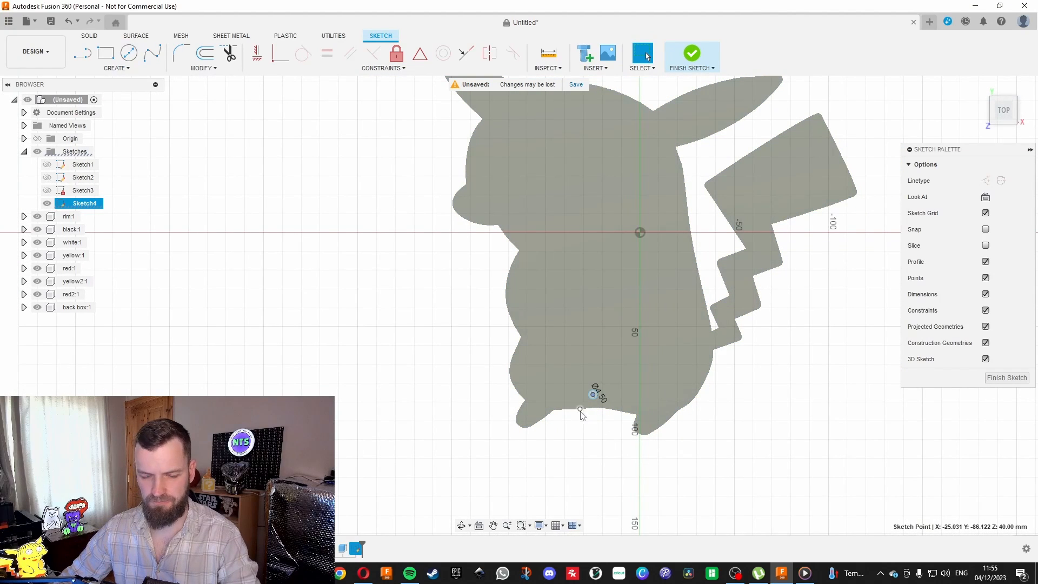
scroll(581, 414, "up", 7)
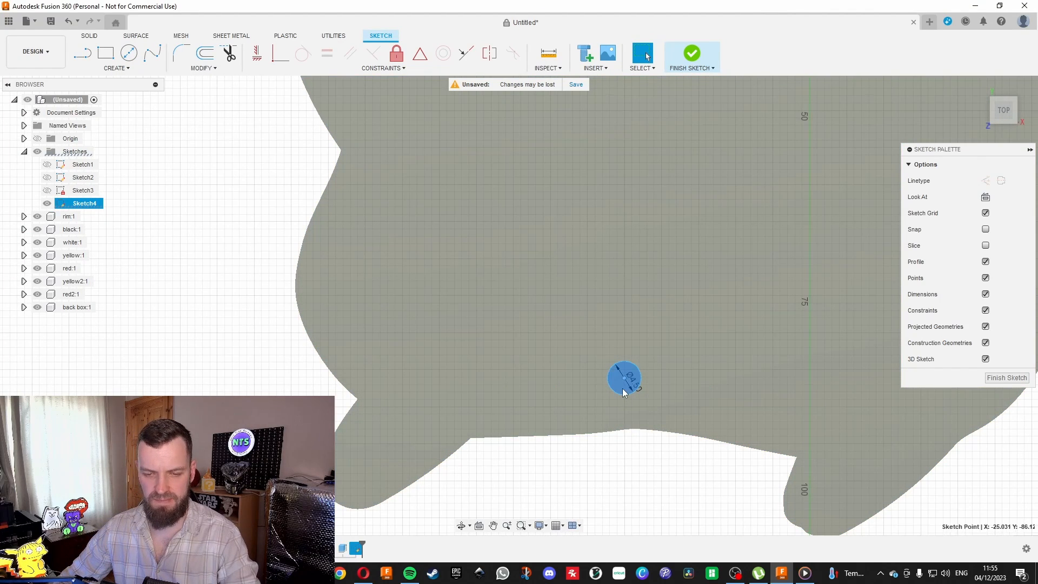
key("e")
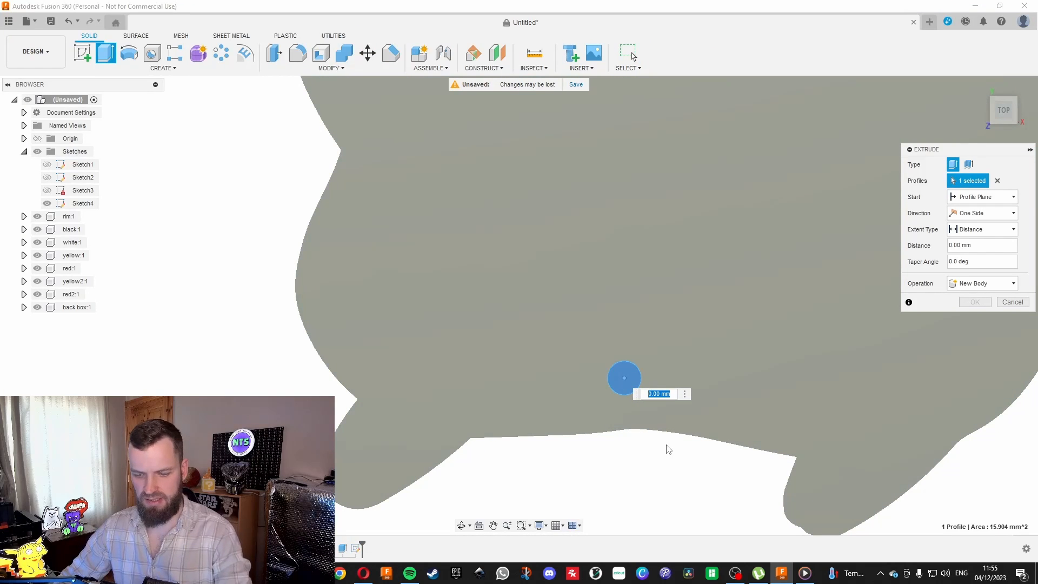
type("-2")
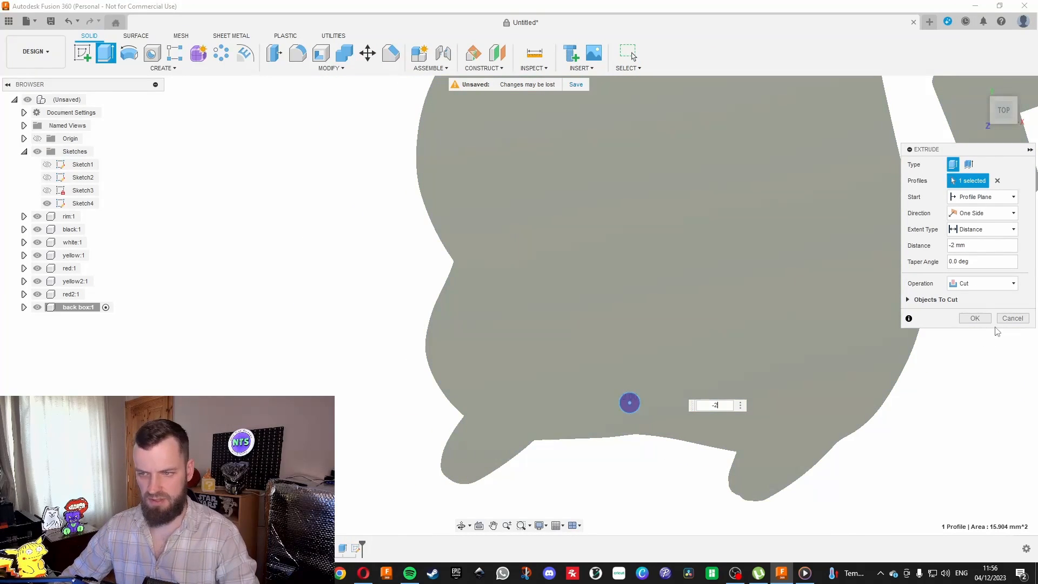
left_click(975, 319)
Save the rim component to the computer as a binary STL mesh named rim, in millimetres with high refinement.
scroll(591, 430, "down", 2)
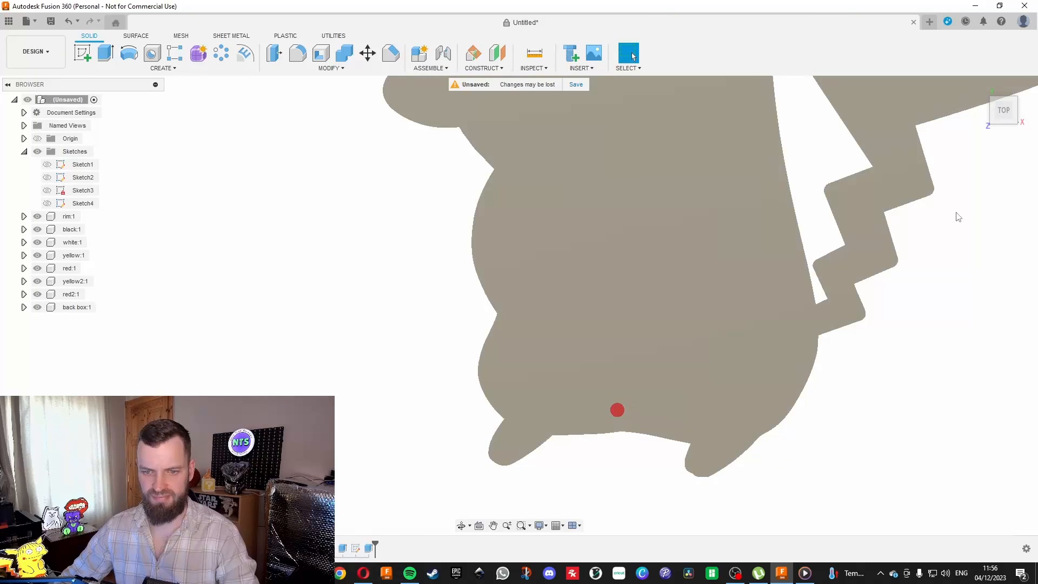
mouse_move(1009, 111)
left_mouse_down()
mouse_move(1010, 149)
mouse_move(991, 95)
mouse_move(903, 22)
mouse_move(859, 14)
left_mouse_up()
scroll(760, 419, "down", 5)
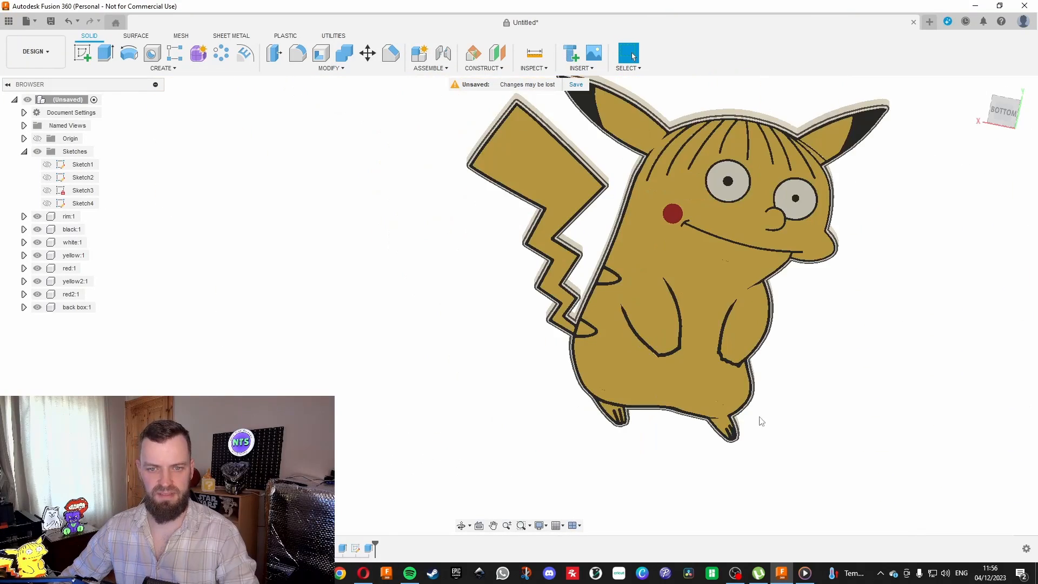
mouse_move(1003, 112)
left_mouse_down()
mouse_move(1005, 69)
mouse_move(965, 105)
mouse_move(1019, 81)
mouse_move(1004, 154)
mouse_move(1004, 75)
left_mouse_up()
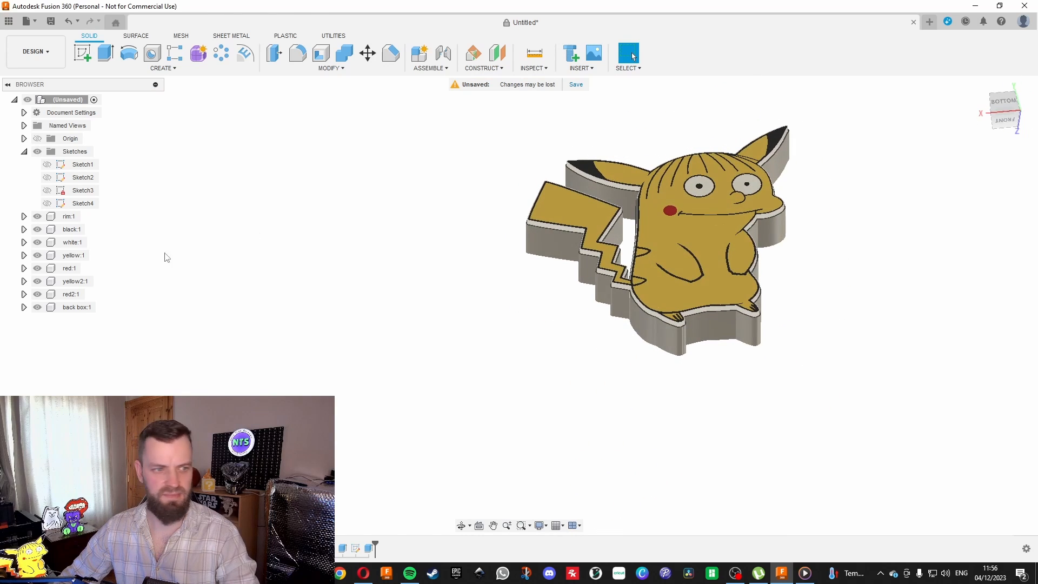
right_click(70, 217)
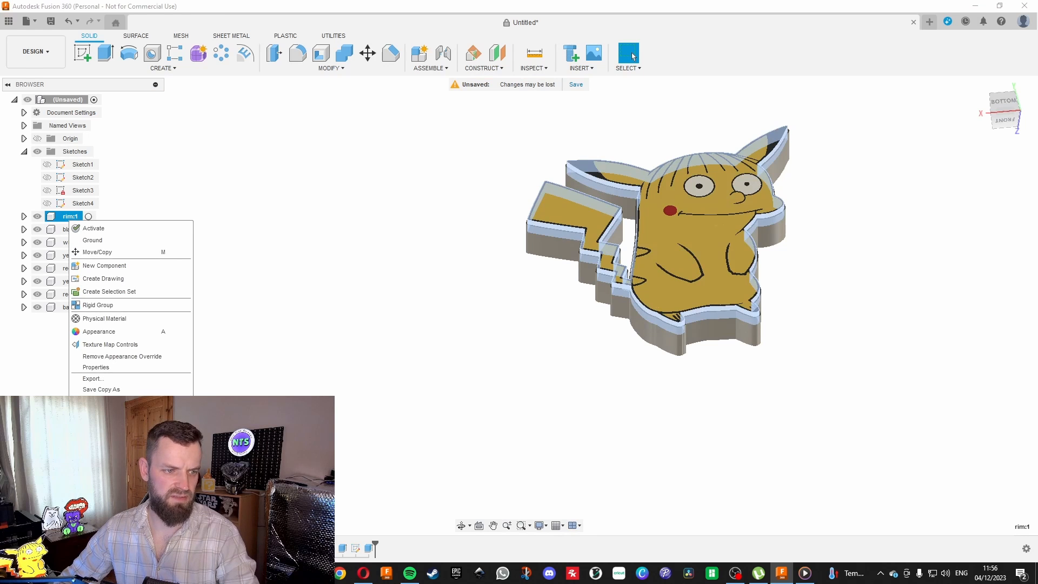
left_click(108, 401)
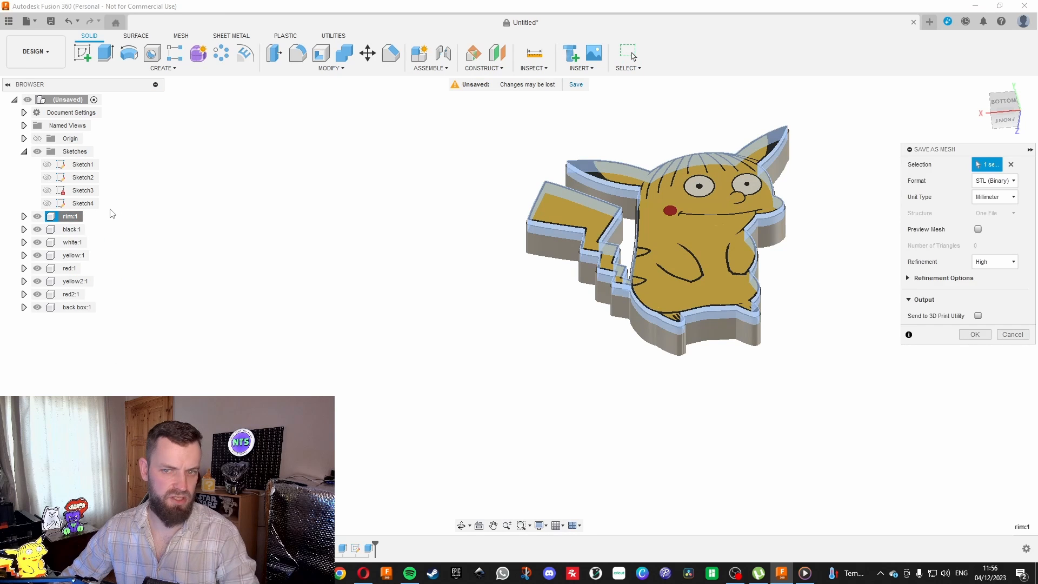
left_click(973, 335)
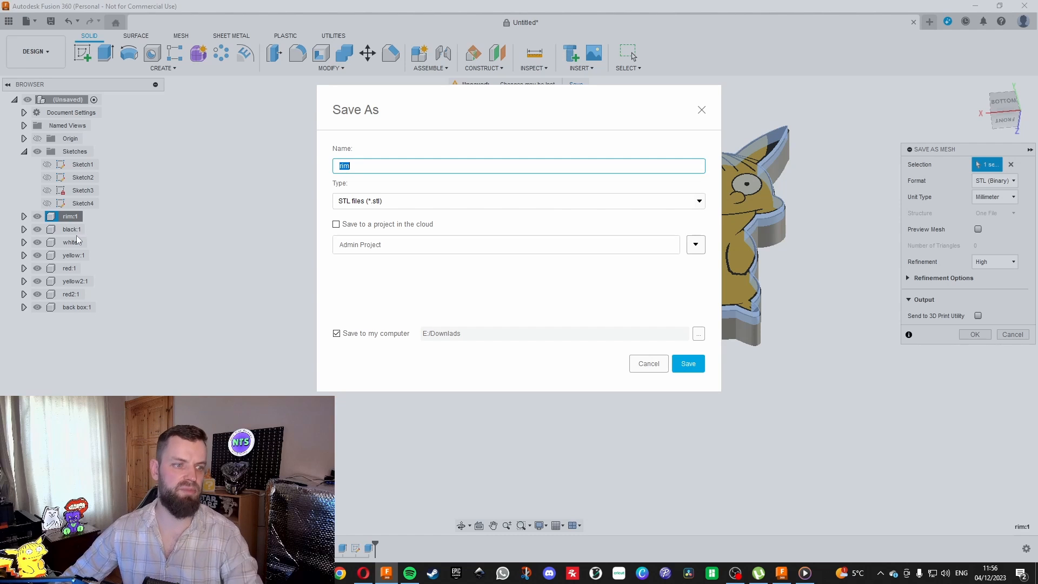
key("Return")
left_click(72, 294)
left_click(67, 275, "ctrl")
left_click(67, 269, "ctrl")
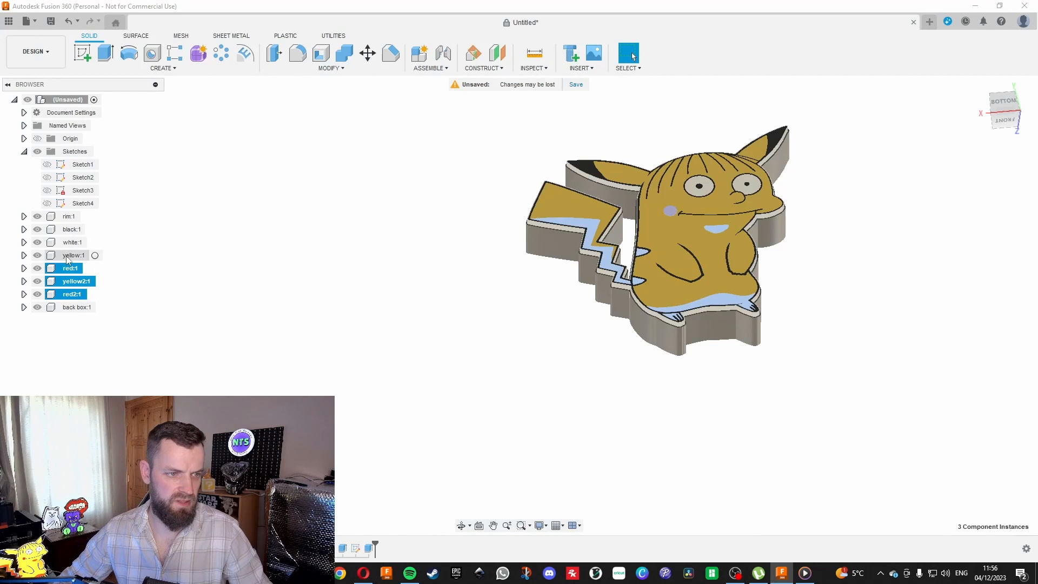
left_click(69, 256, "ctrl")
left_click(70, 243, "ctrl")
left_click(70, 230, "ctrl")
left_click(70, 218, "ctrl")
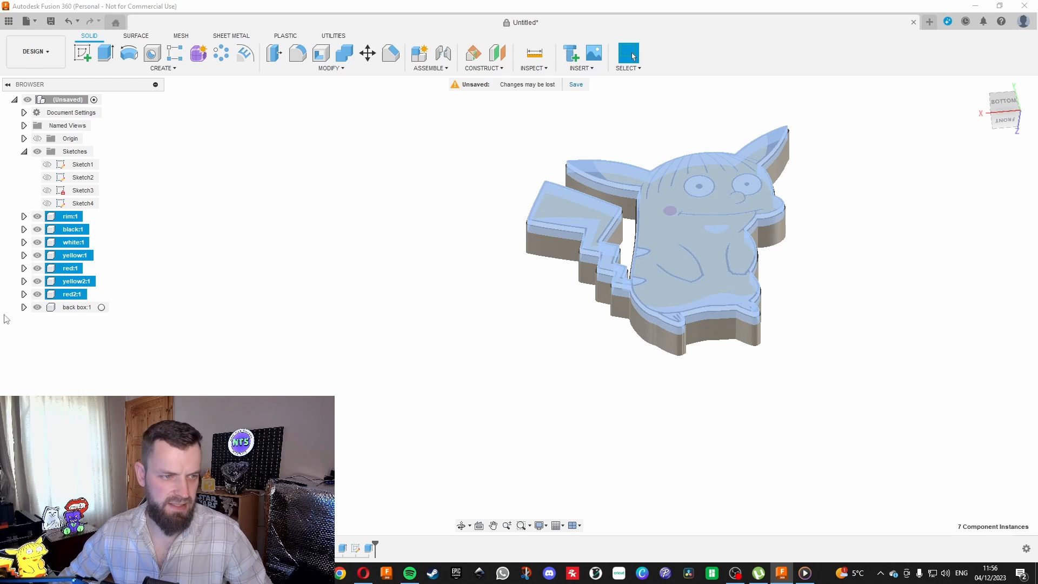
left_click(416, 306)
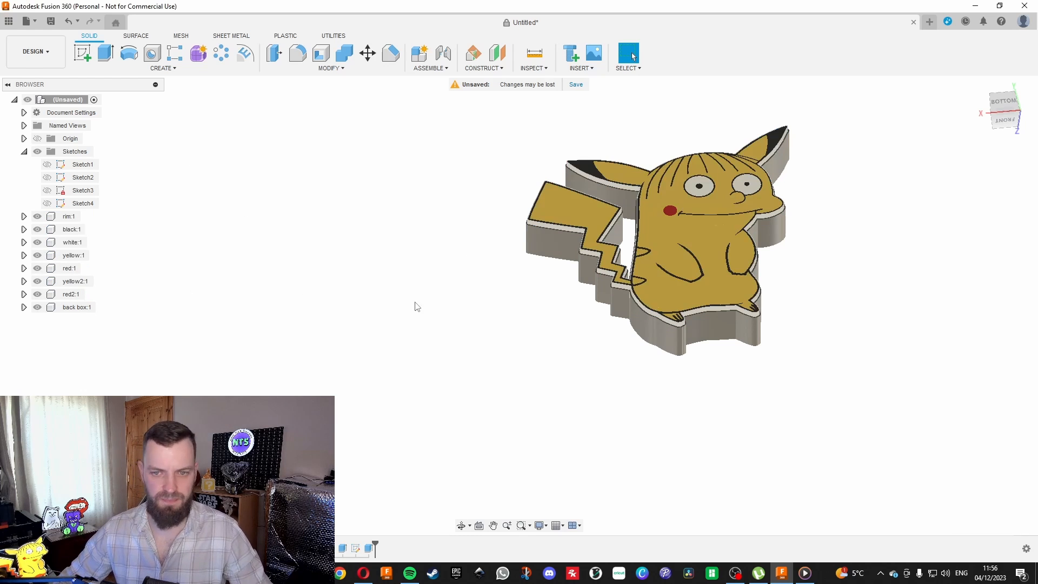
right_click(69, 229)
left_click(102, 408)
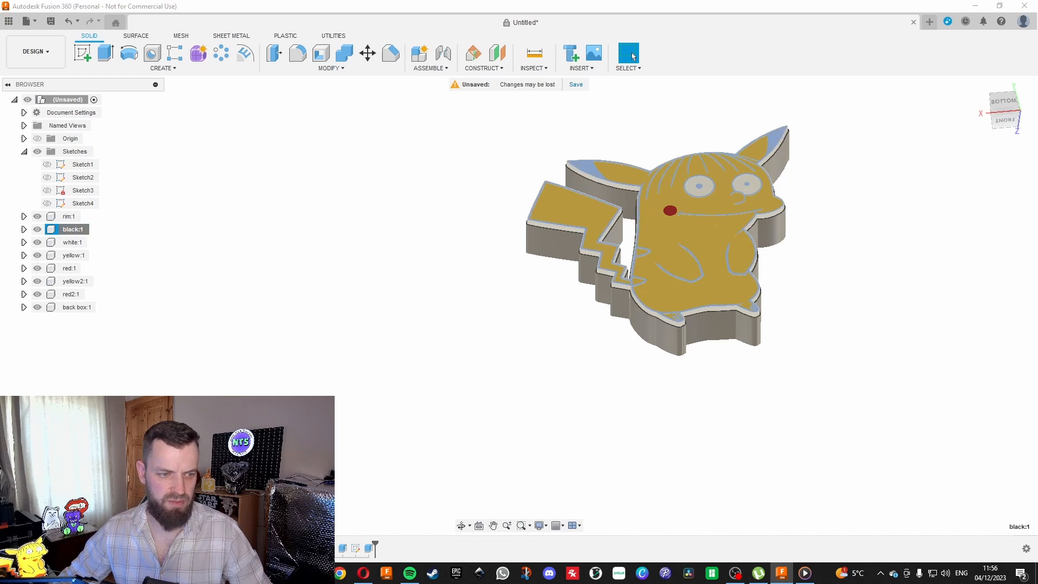
left_click(974, 334)
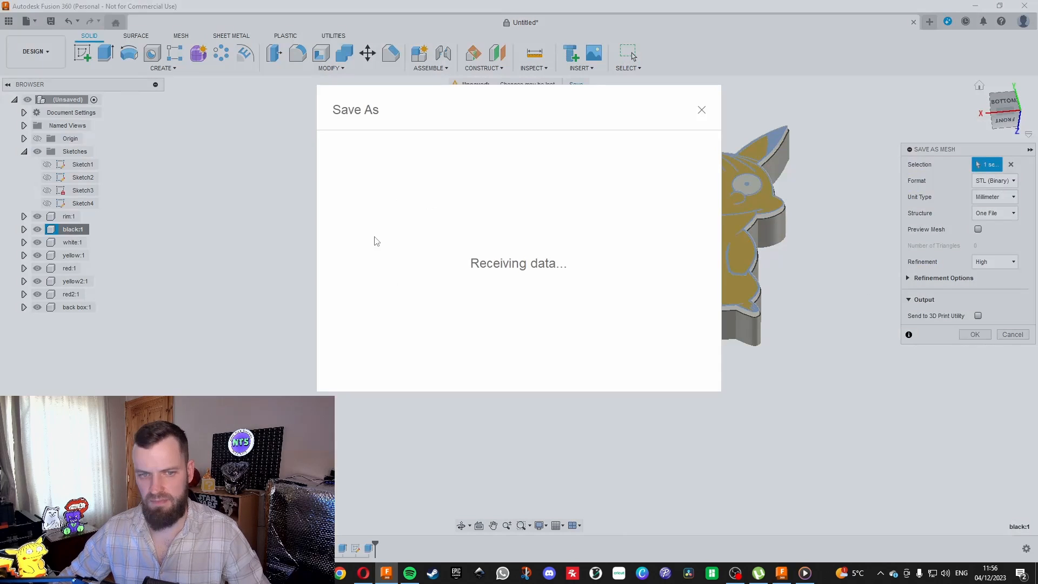
left_click(701, 111)
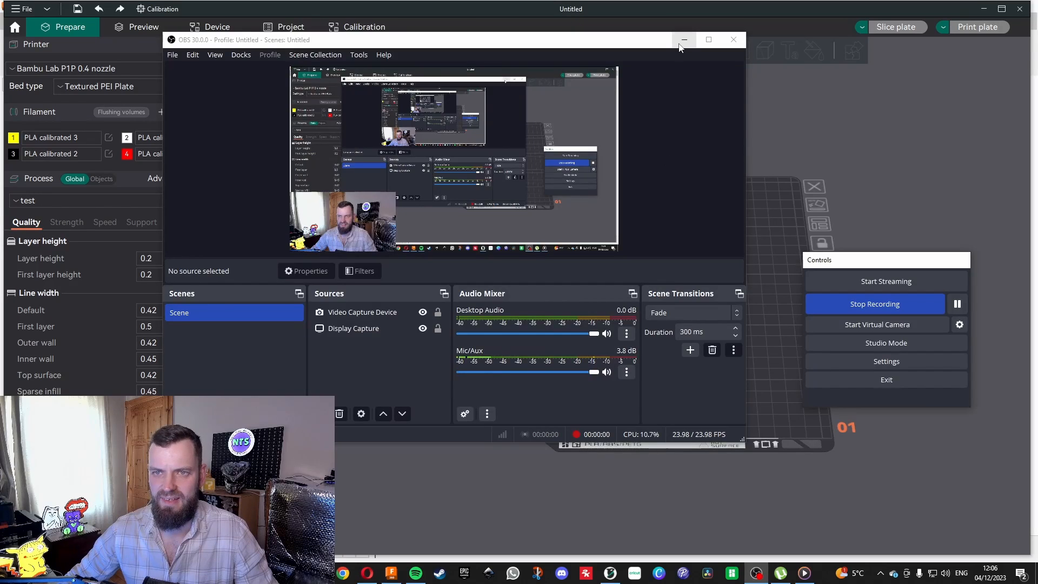
Switch to OrcaSlicer and browse for models to import in E: > Priner files > Light boxes > Ralfachu > Front plate.
left_click(683, 41)
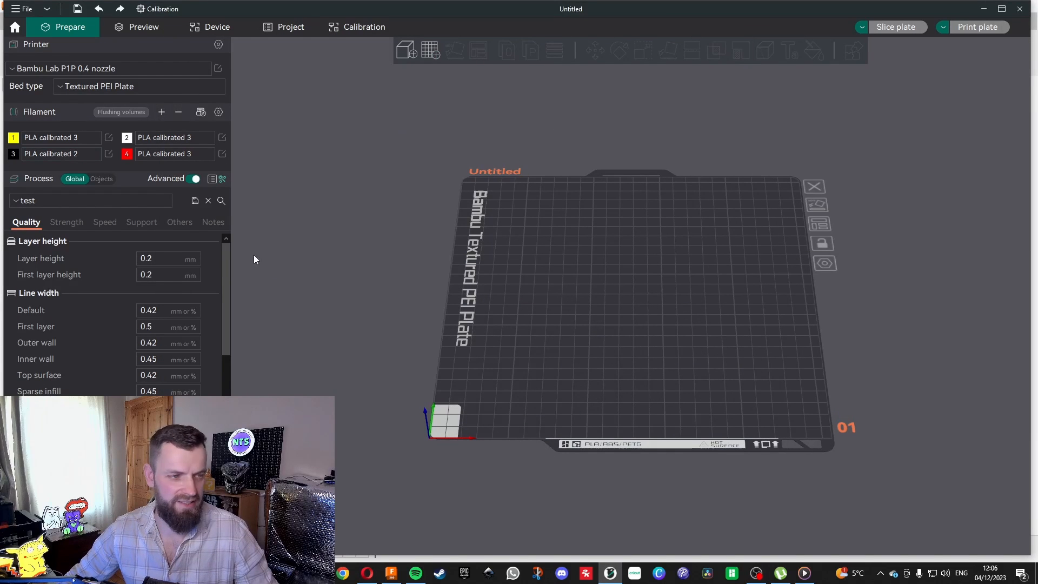
left_click(406, 50)
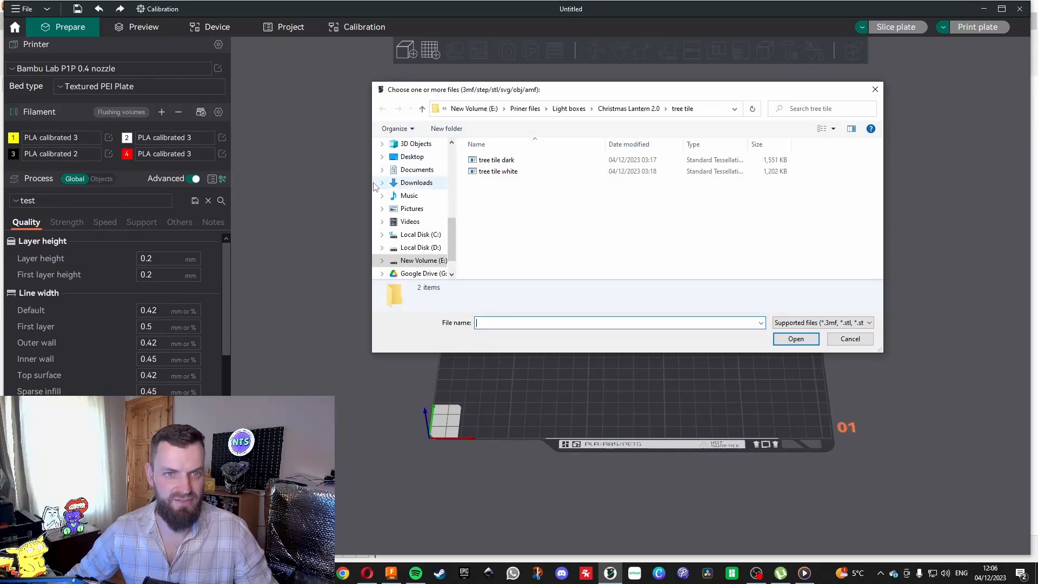
left_click(427, 247)
left_click(422, 261)
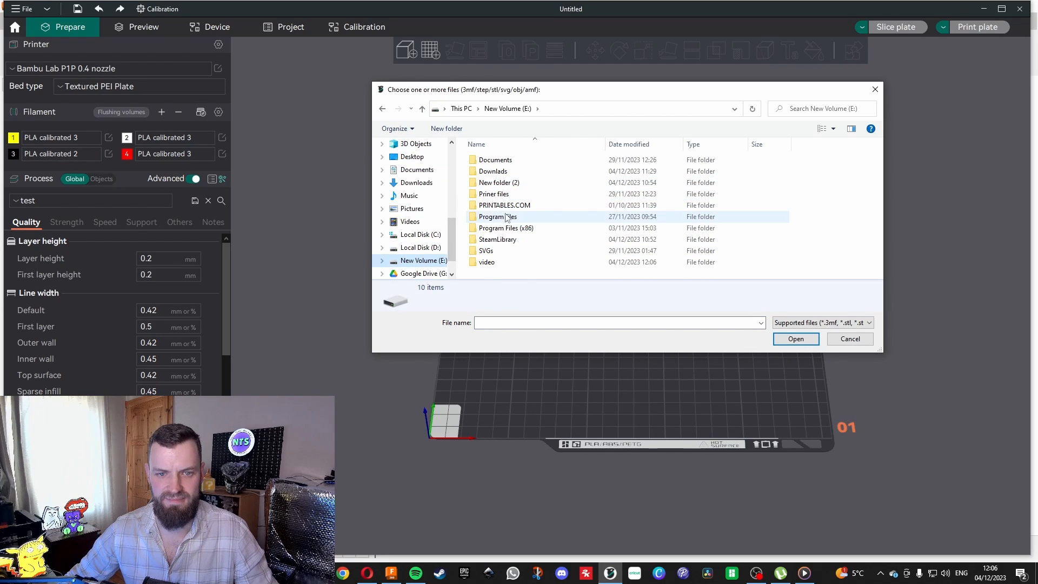
double_click(493, 194)
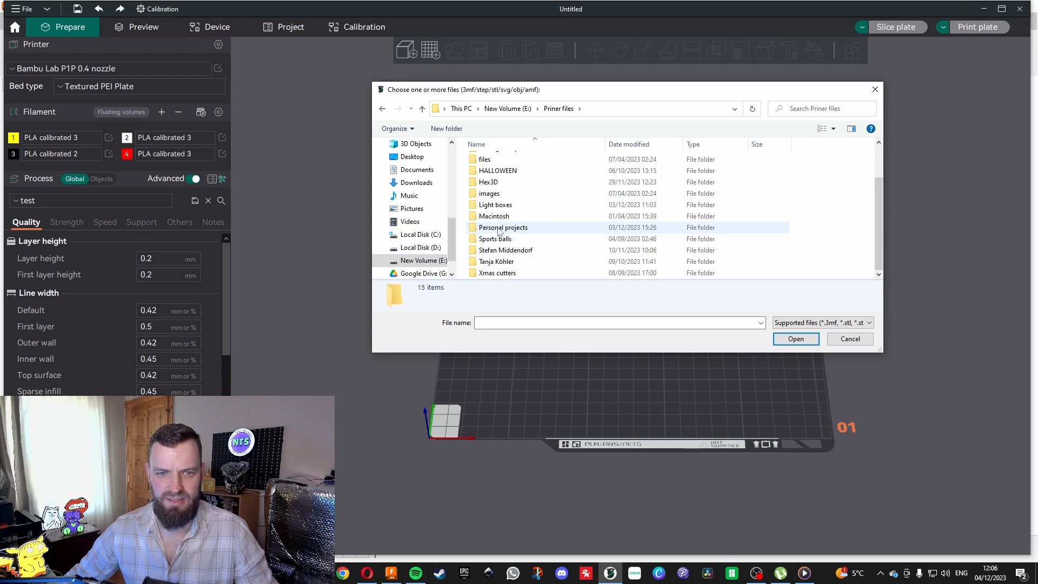
double_click(495, 205)
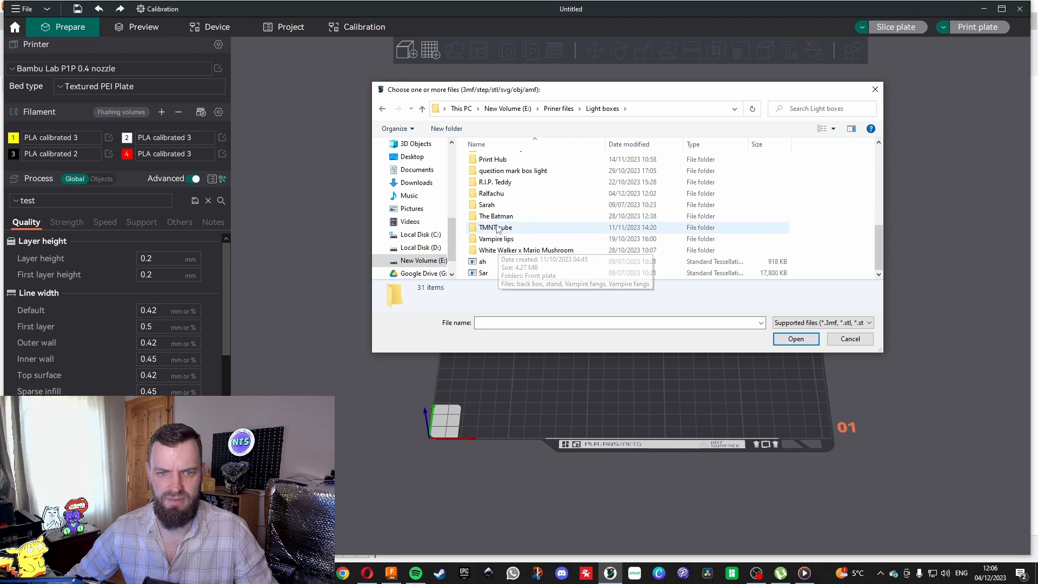
double_click(500, 194)
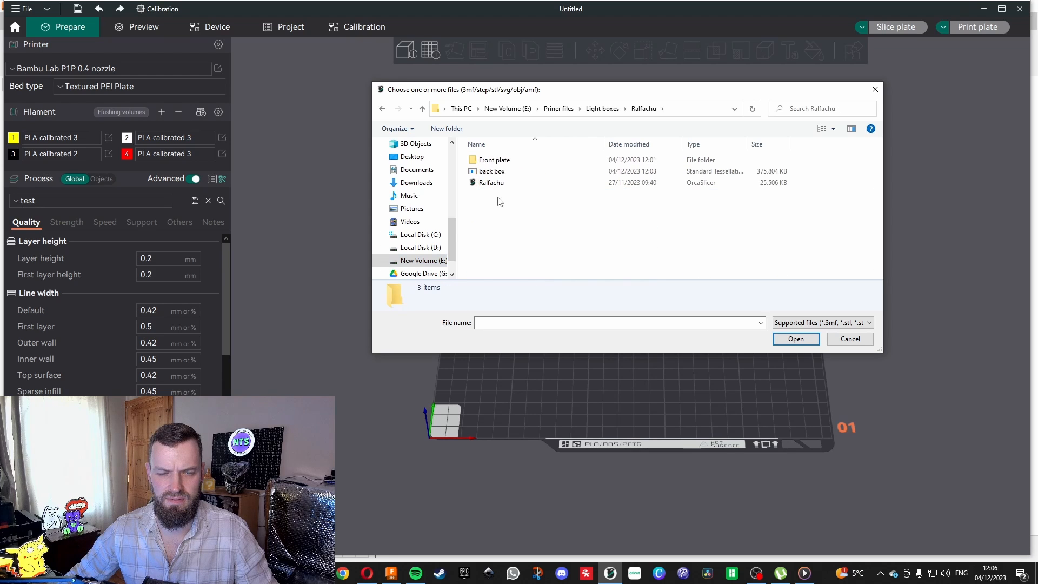
double_click(494, 160)
Import the black, red, red2, rim, white, yellow and yellow2 STL files as a single object with multiple parts.
left_click_drag(485, 245, 481, 157)
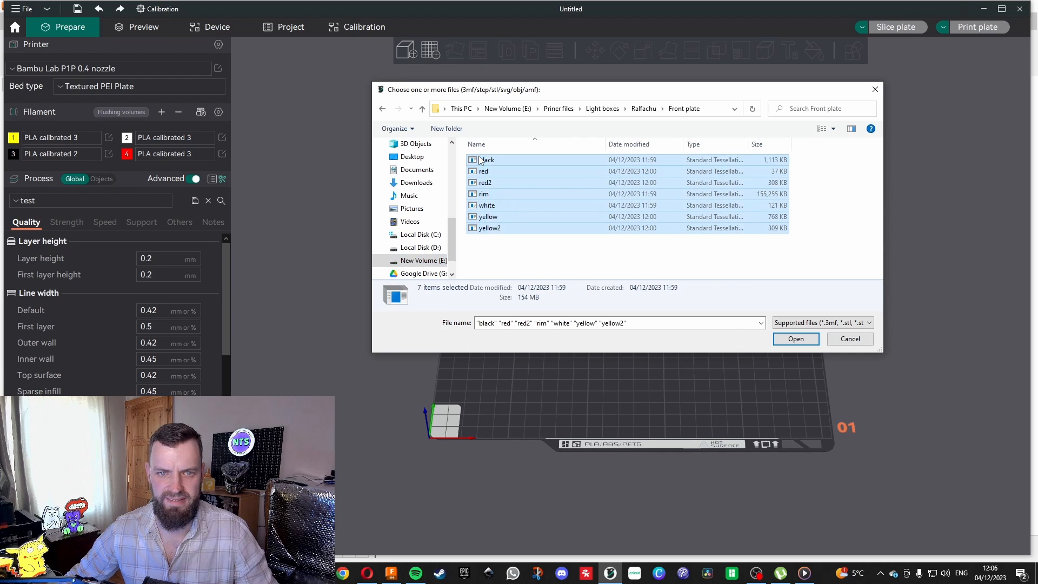
left_click(795, 338)
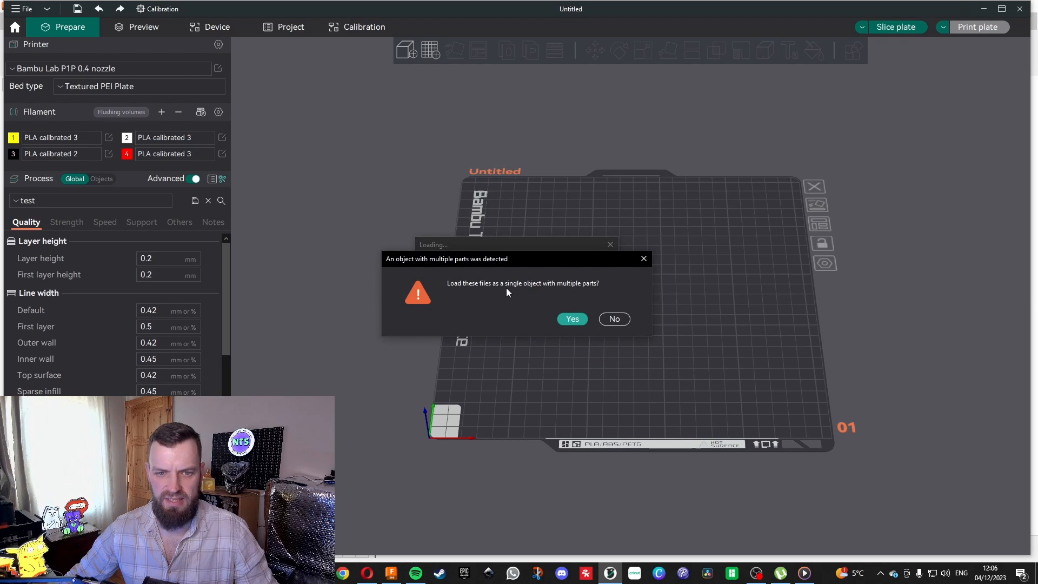
left_click(568, 319)
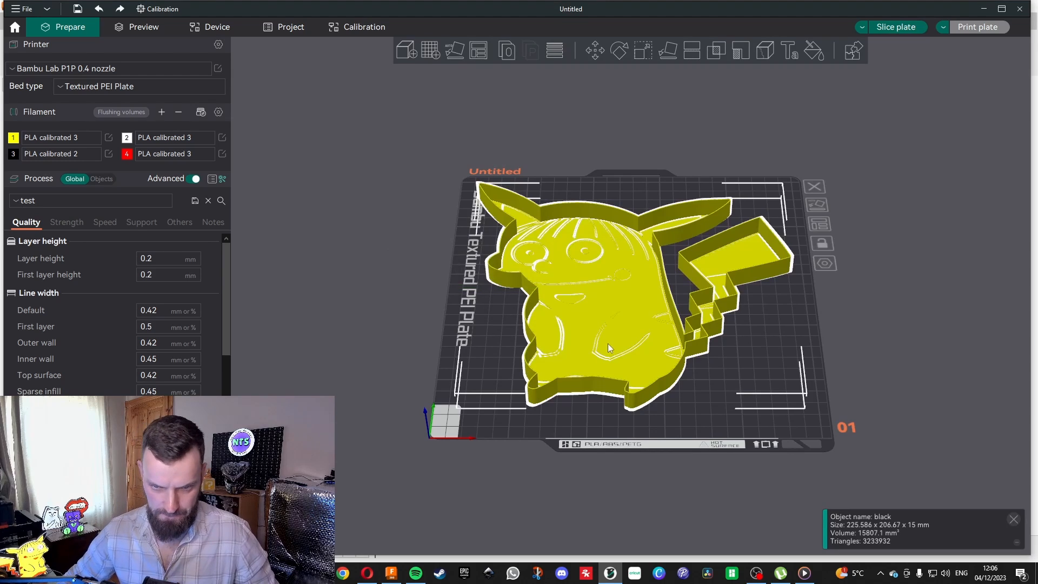
Show the process settings per object and assign black filament 3 to the black.stl part.
mouse_move(751, 402)
left_mouse_down()
mouse_move(734, 347)
mouse_move(751, 400)
mouse_move(726, 390)
mouse_move(739, 406)
left_mouse_up()
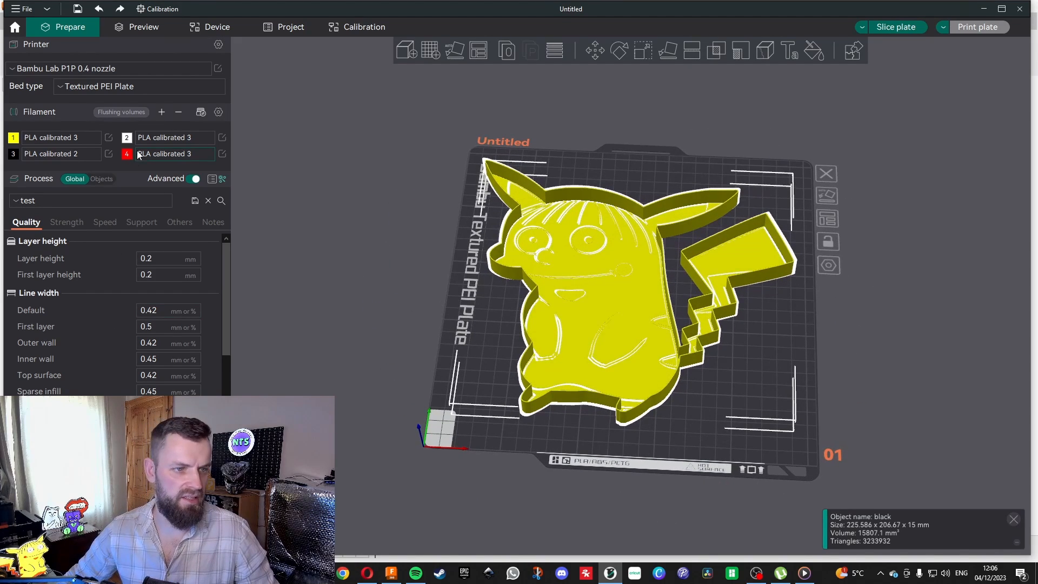
left_click(102, 179)
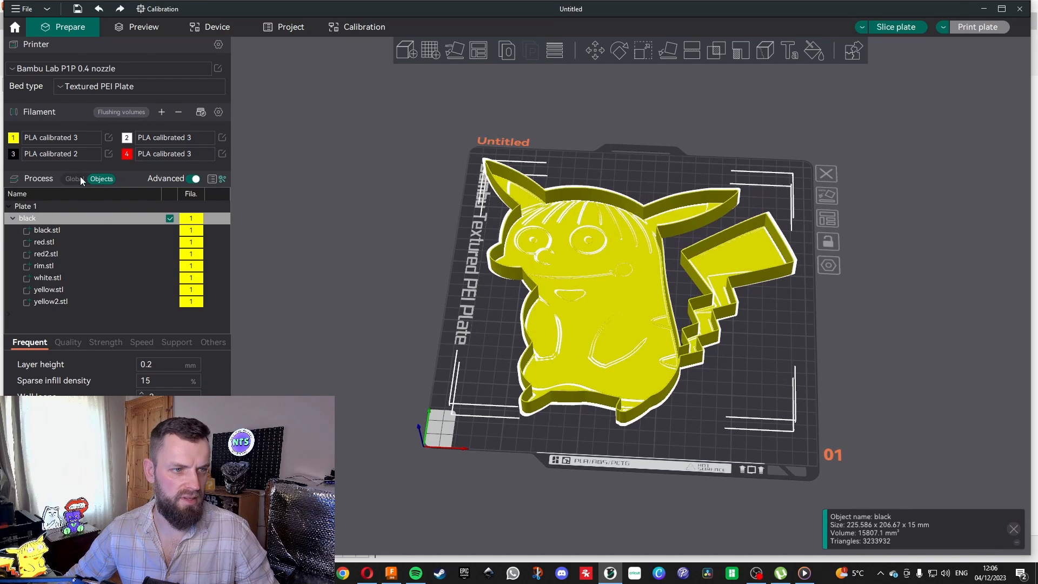
left_click(86, 178)
left_click(94, 179)
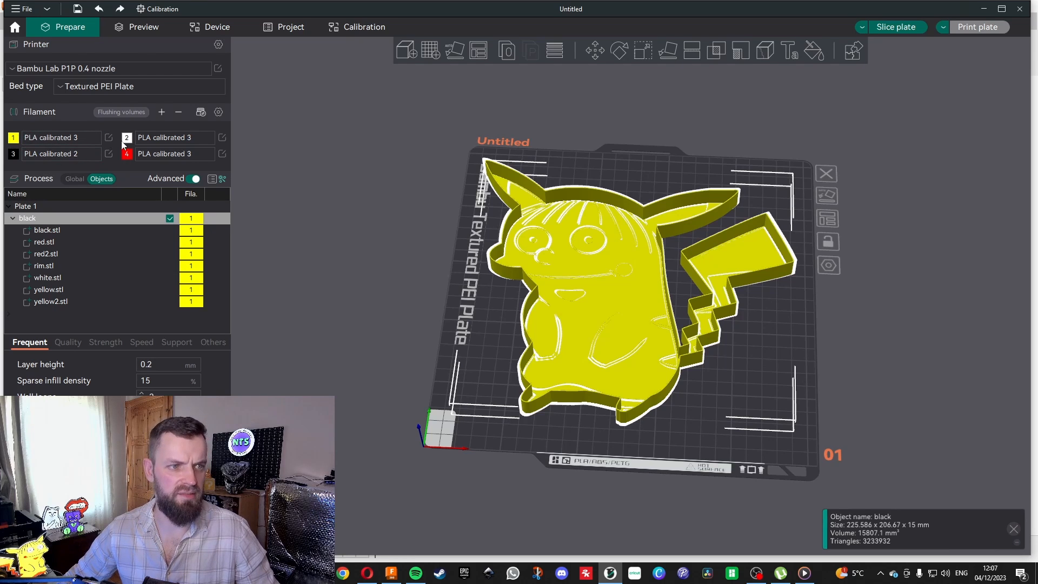
left_click(190, 234)
left_click(190, 233)
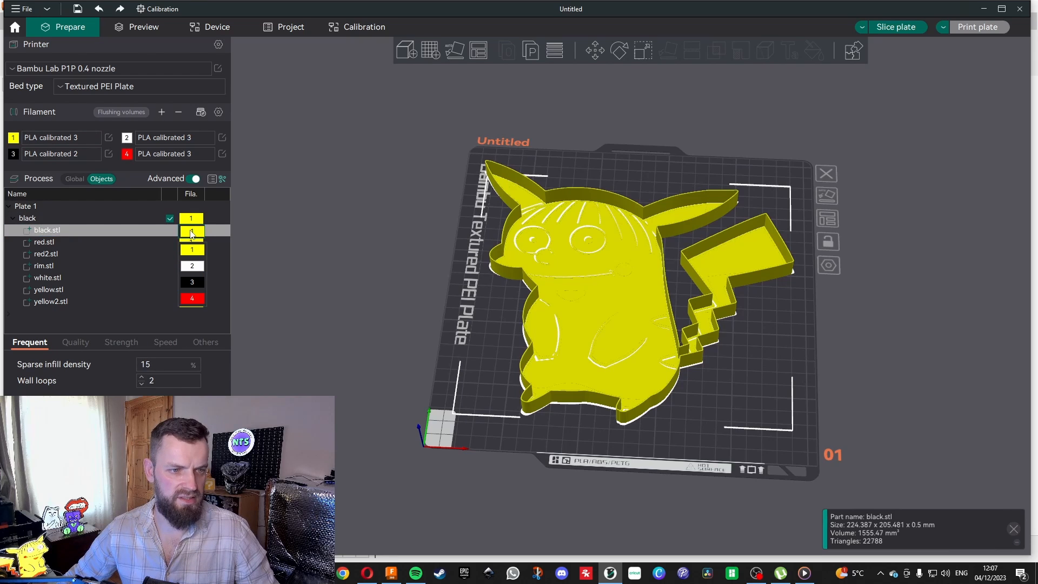
left_click(198, 244)
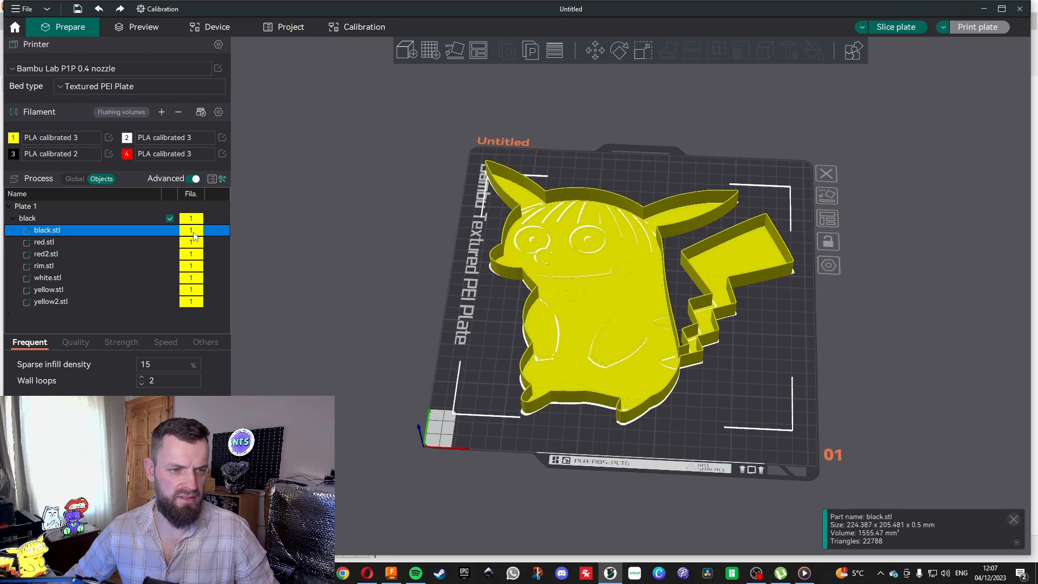
left_click(196, 243)
left_click(196, 233)
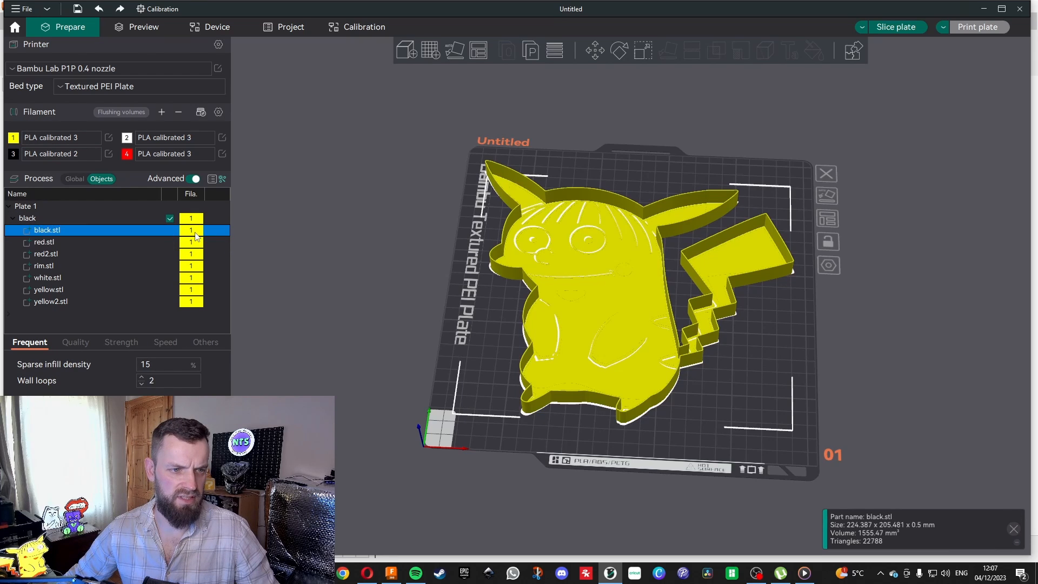
left_click(193, 235)
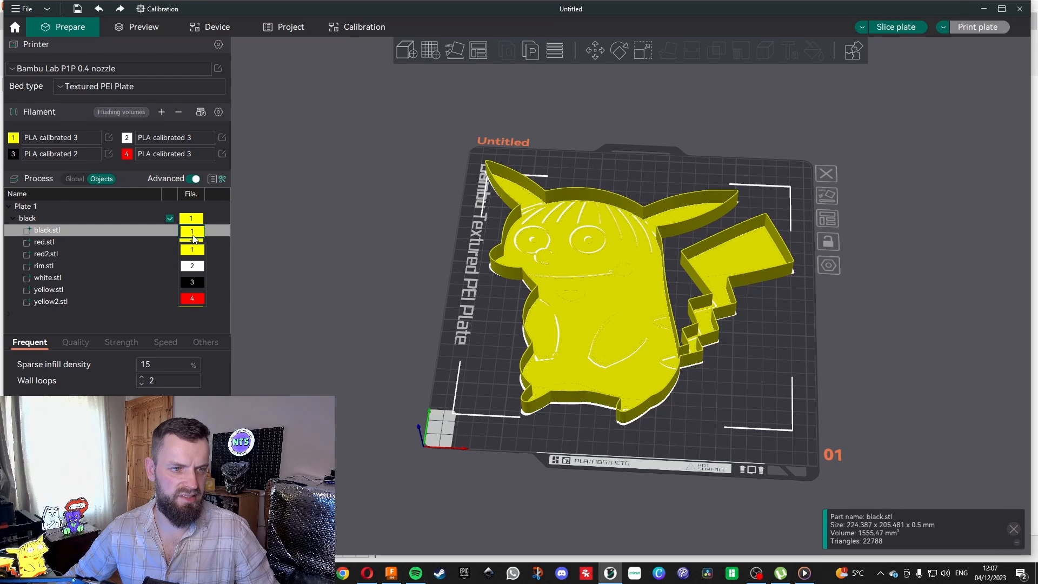
left_click(193, 281)
Assign red filament 4 to the red.stl part.
left_click(195, 244)
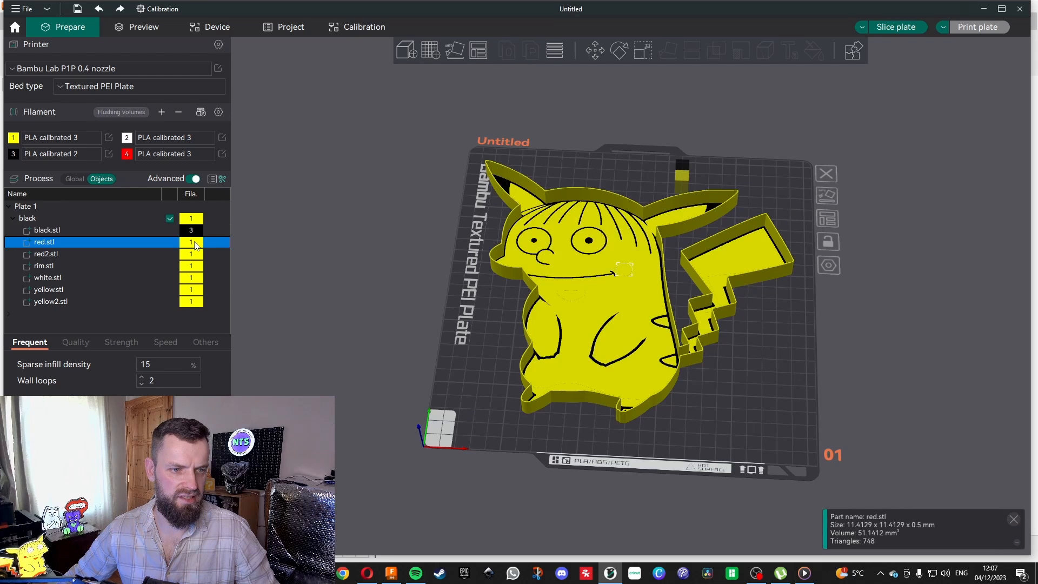
left_click(196, 244)
left_click(198, 308)
right_click(194, 255)
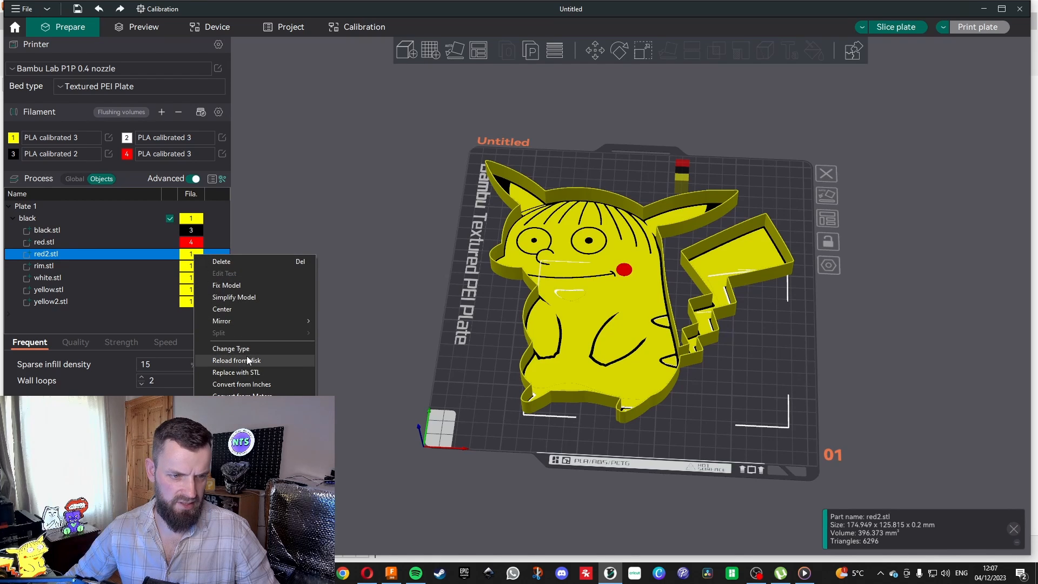
left_click(223, 242)
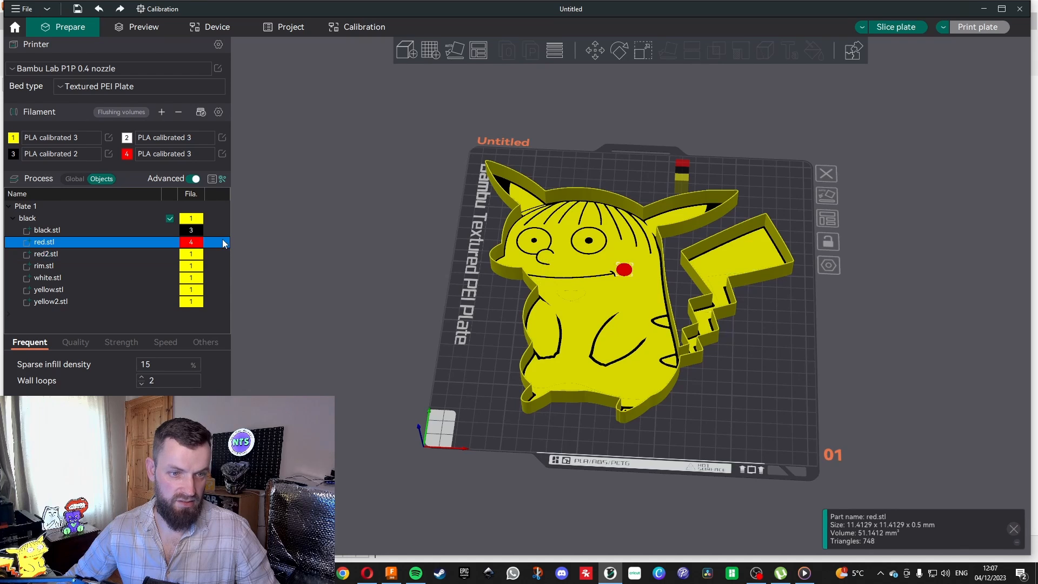
Assign red filament 4 to the red2.stl part.
left_click(193, 258)
left_click(192, 258)
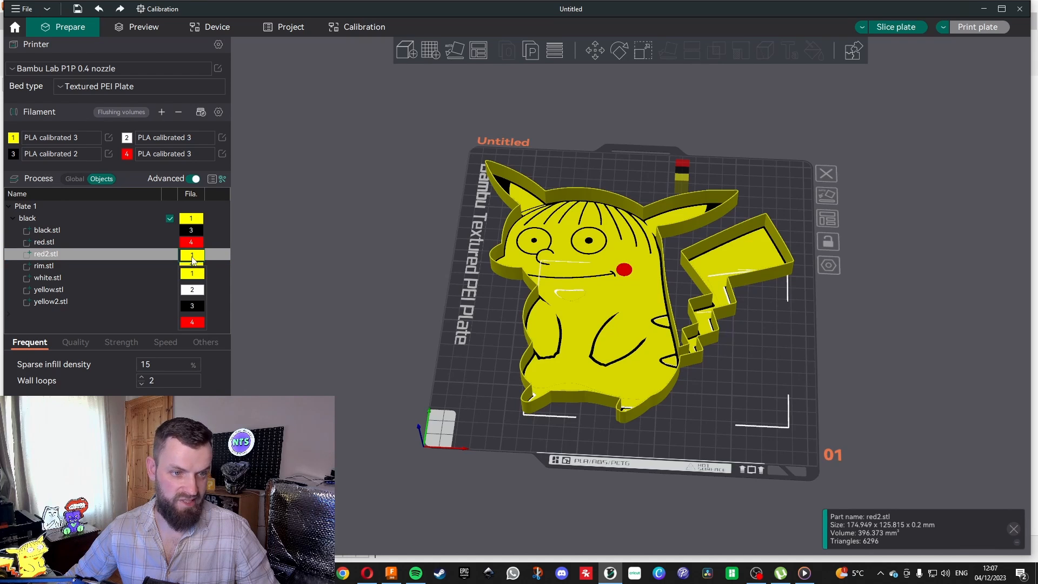
left_click(201, 322)
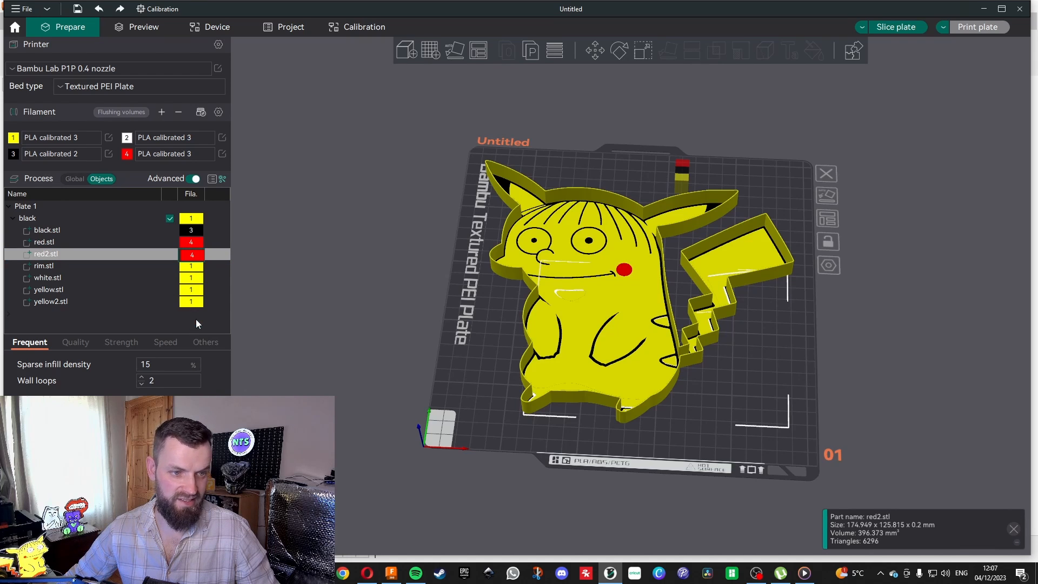
Assign white filament 2 to the rim.stl and white.stl parts.
left_click(192, 265)
left_click(193, 267)
left_click(200, 290)
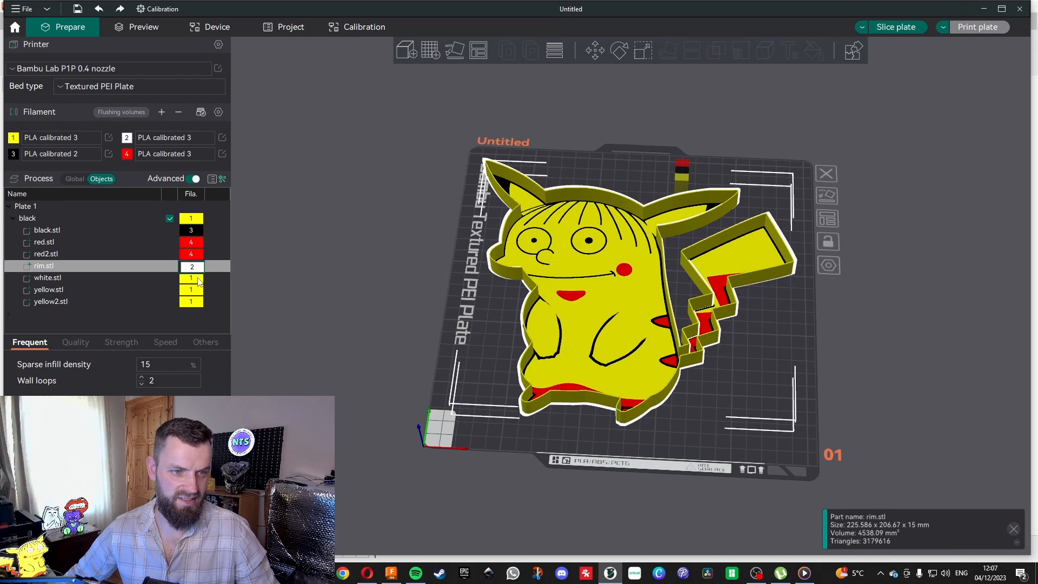
left_click(197, 278)
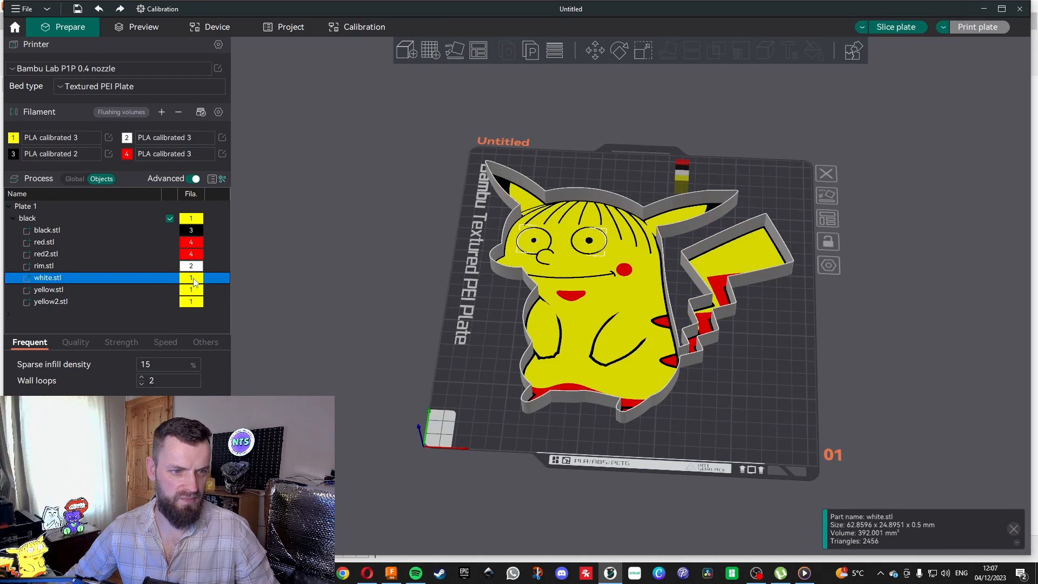
left_click(193, 278)
left_click(200, 309)
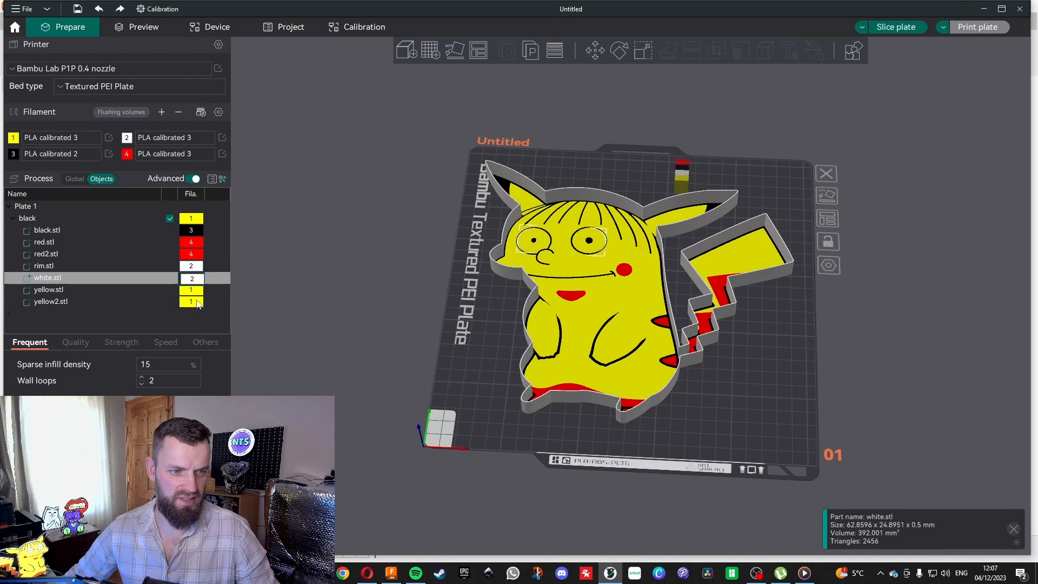
left_click(198, 293)
left_click(220, 264)
left_click(359, 335)
left_click_drag(465, 404, 472, 346)
scroll(287, 330, "down", 5)
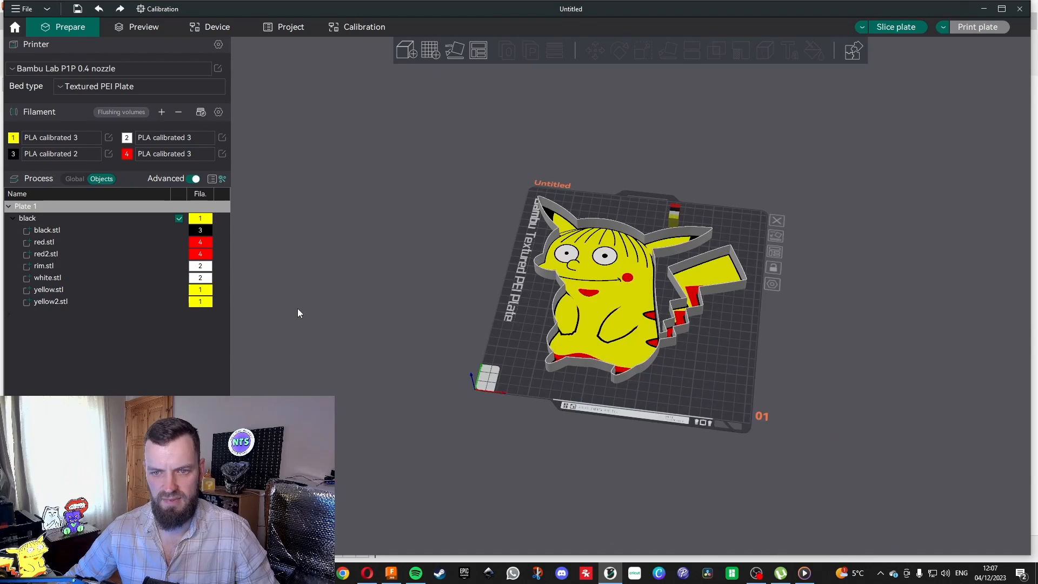
scroll(352, 319, "up", 2)
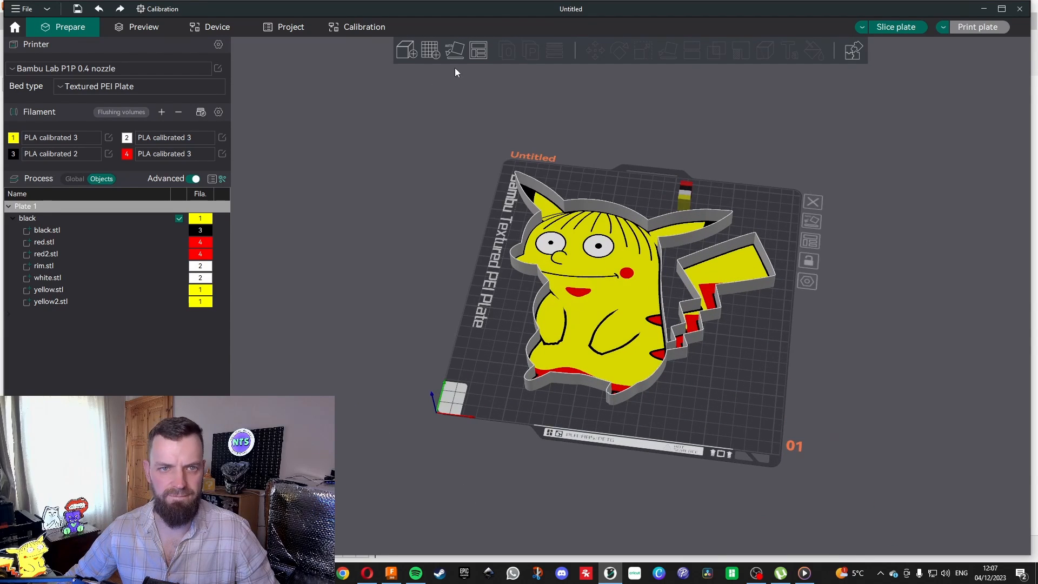
Add a second build plate and import back box.stl from the Ralfachu folder onto it.
left_click(432, 55)
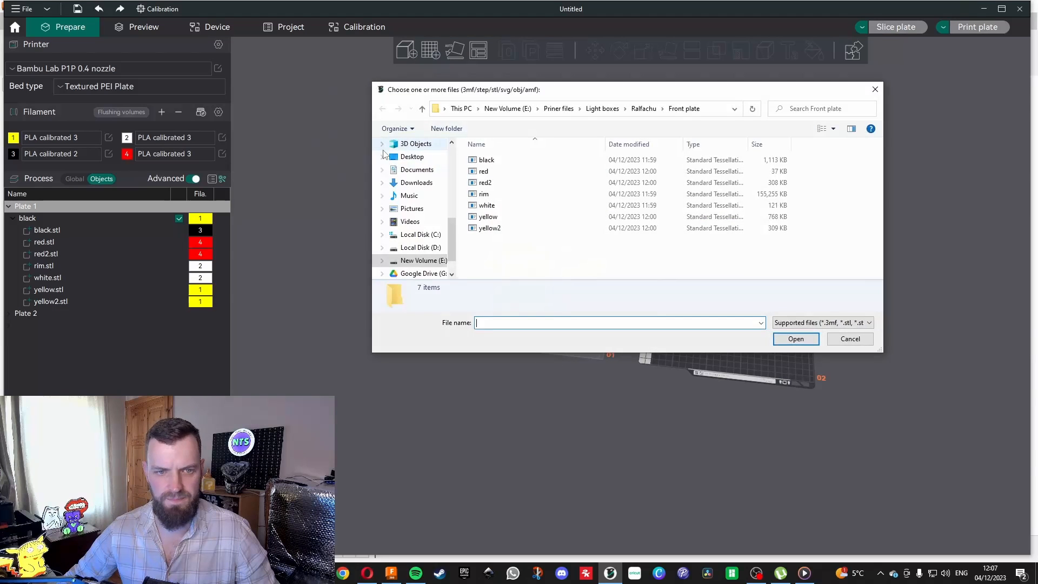
left_click(423, 111)
double_click(486, 171)
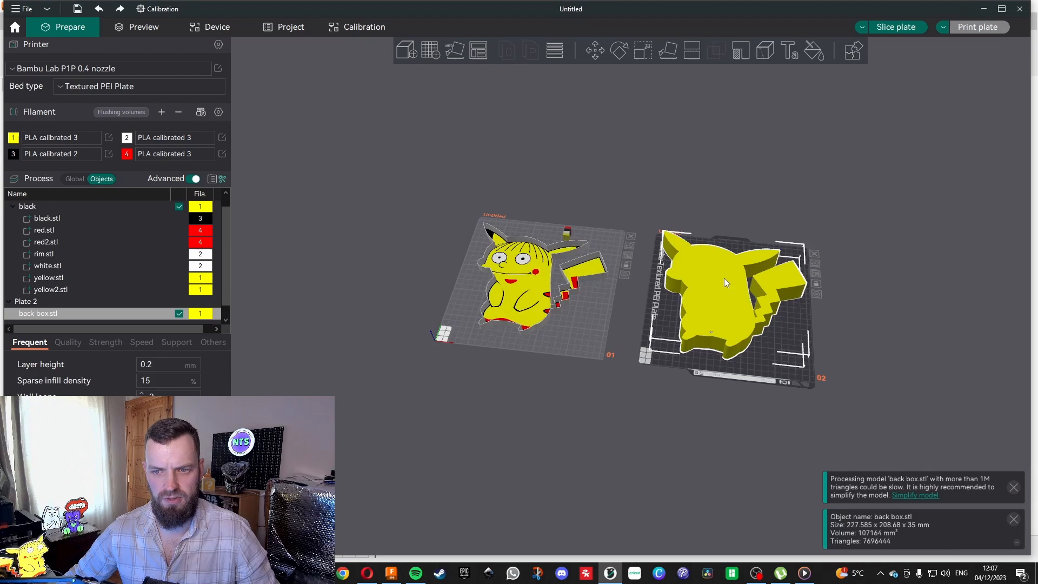
mouse_move(770, 369)
left_mouse_down()
mouse_move(776, 346)
mouse_move(769, 371)
mouse_move(762, 319)
mouse_move(768, 362)
left_mouse_up()
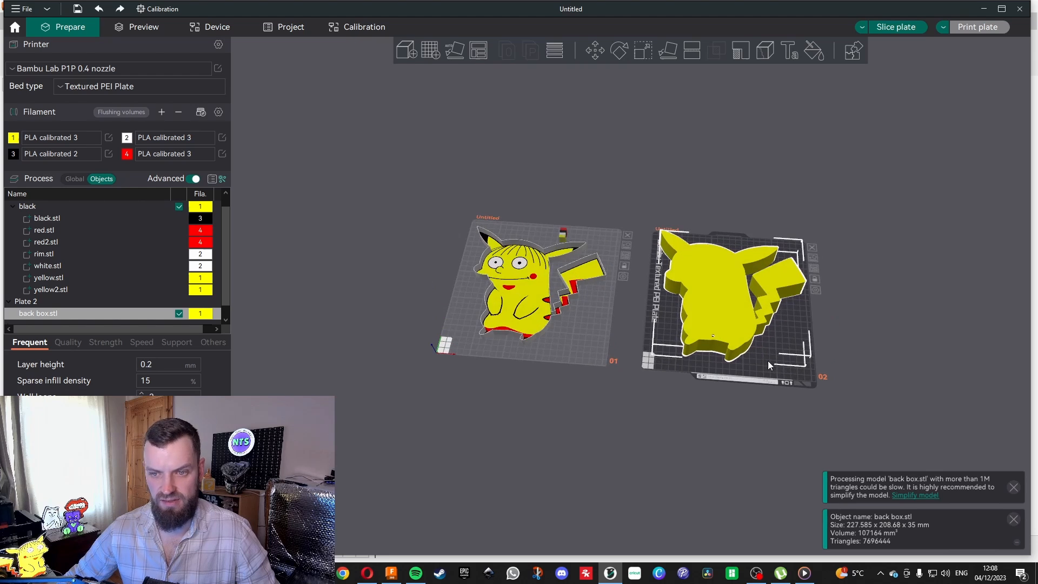
Lay the back box on its large flat face so that its open side points up.
left_click(618, 51)
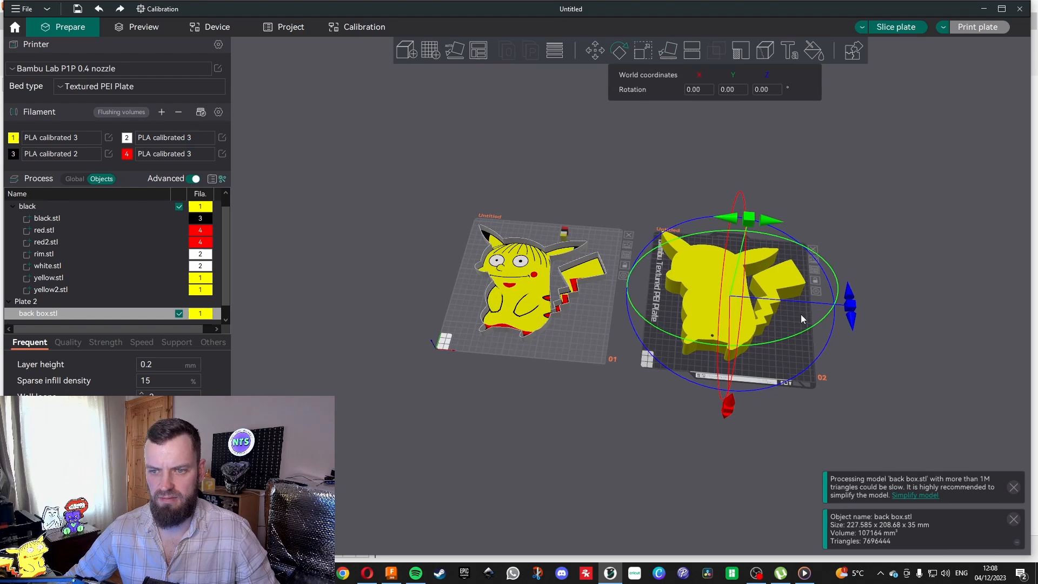
left_click(809, 330)
left_click(724, 300)
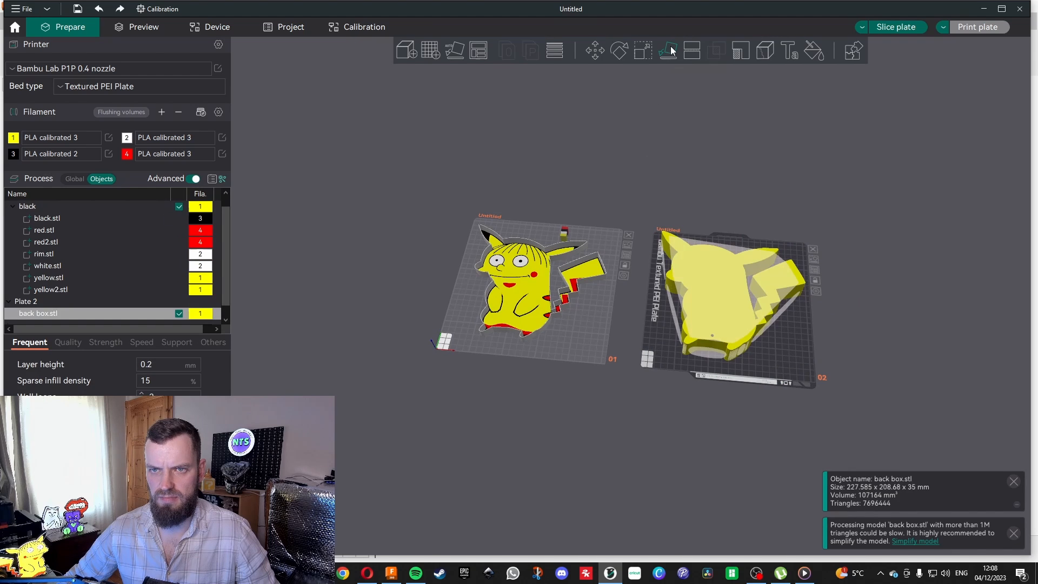
left_click(774, 379)
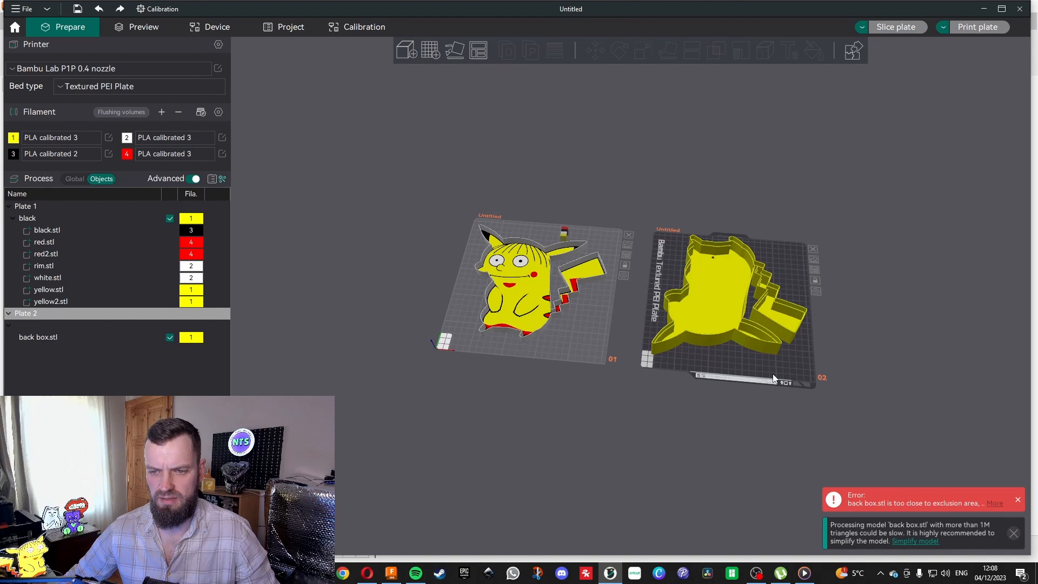
mouse_move(759, 375)
left_mouse_down()
mouse_move(689, 365)
mouse_move(772, 373)
mouse_move(764, 375)
left_mouse_up()
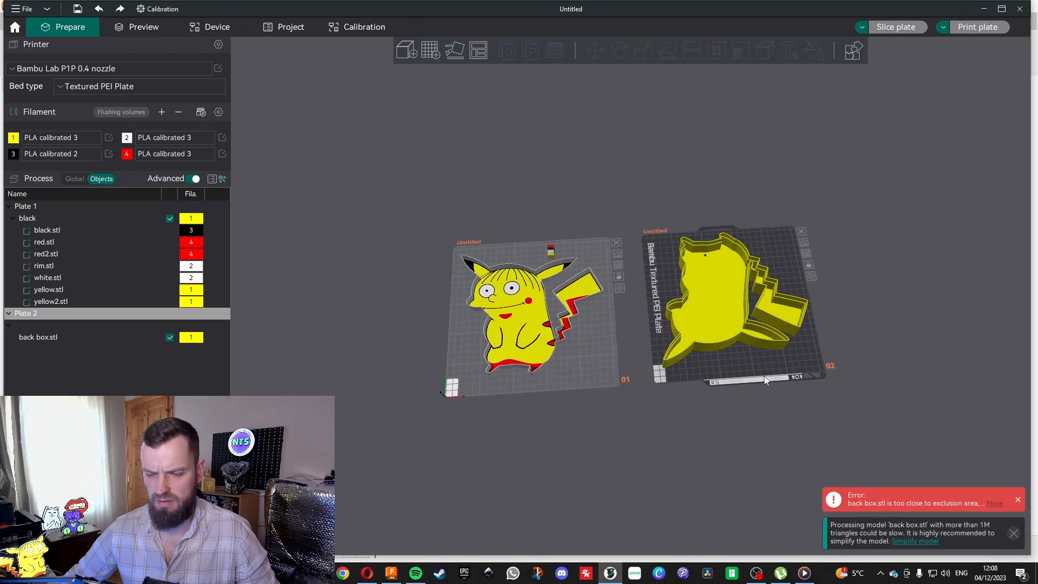
Rotate the back box 180° about the Z axis on plate 2.
left_click(724, 304)
left_click(622, 51)
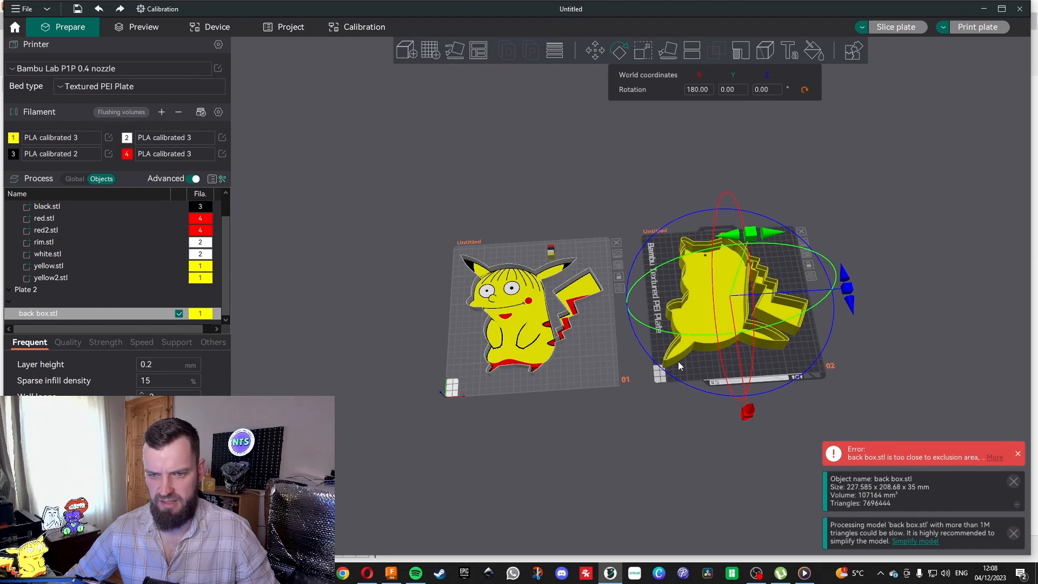
left_click_drag(864, 281, 665, 292)
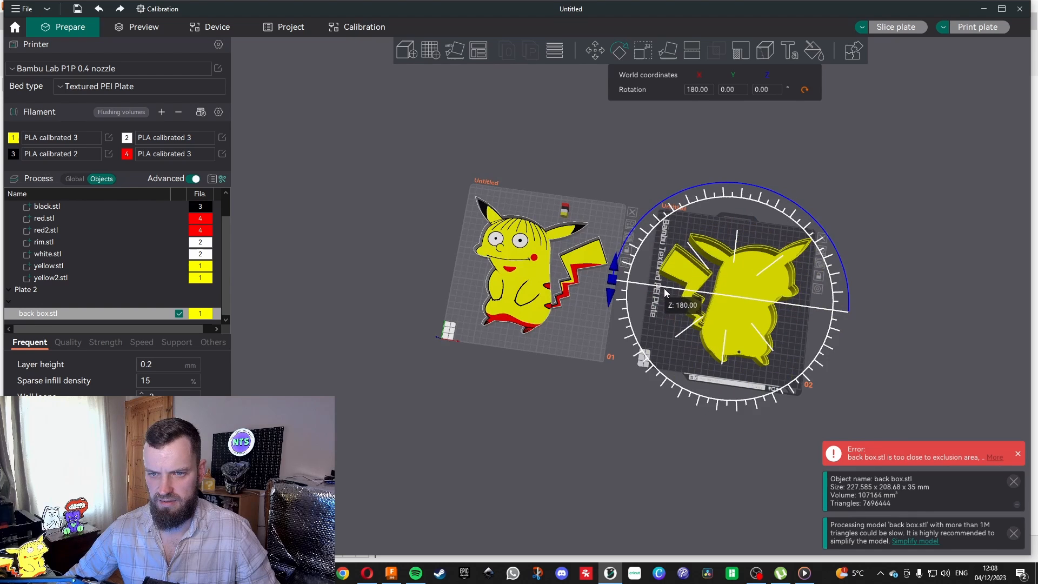
left_click(795, 345)
mouse_move(771, 389)
left_mouse_down()
mouse_move(777, 348)
mouse_move(777, 369)
mouse_move(789, 371)
mouse_move(766, 372)
mouse_move(757, 345)
mouse_move(780, 390)
mouse_move(759, 382)
mouse_move(744, 352)
mouse_move(759, 381)
left_mouse_up()
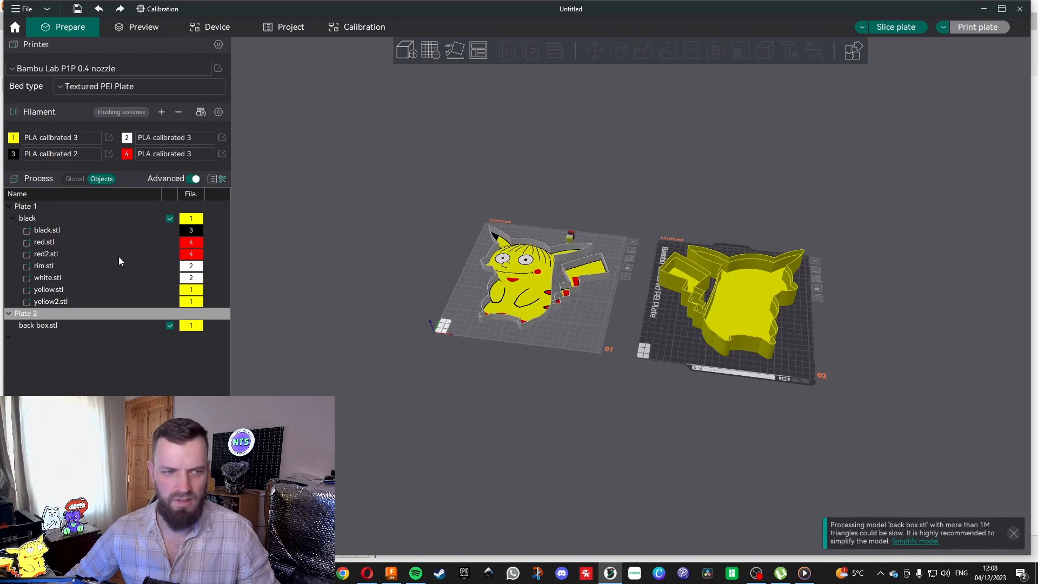
Assign black filament 3 to the back box.stl object.
left_click(193, 326)
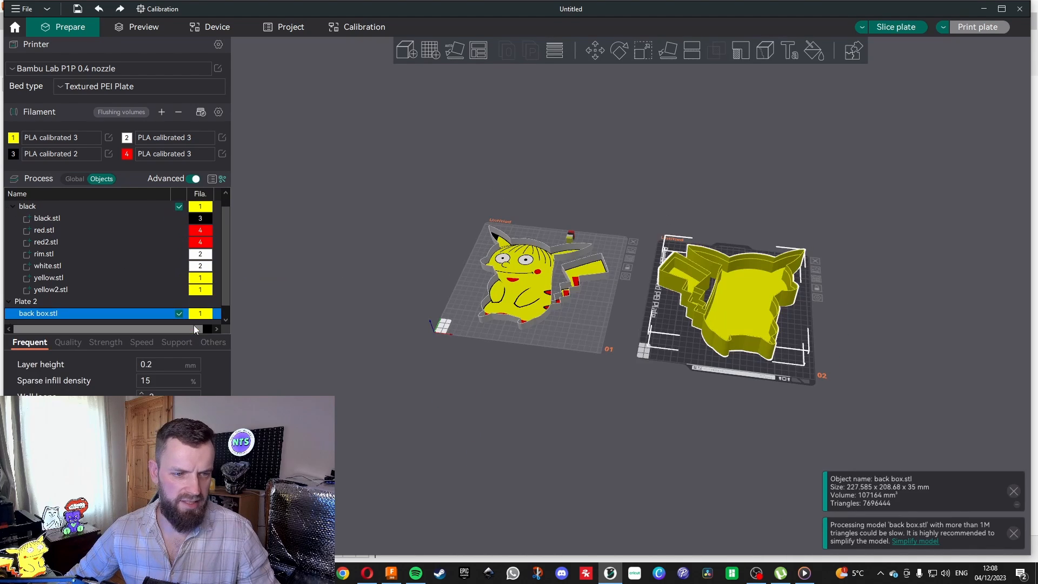
left_click(201, 315)
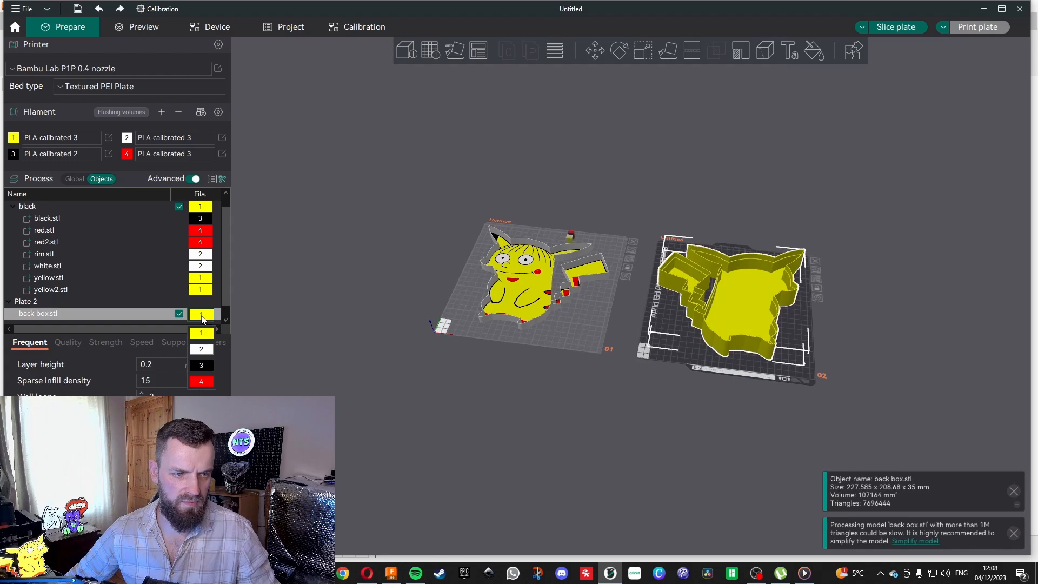
left_click(205, 365)
Slice plate 1 with the multicolor front plate.
left_click_drag(666, 421, 754, 188)
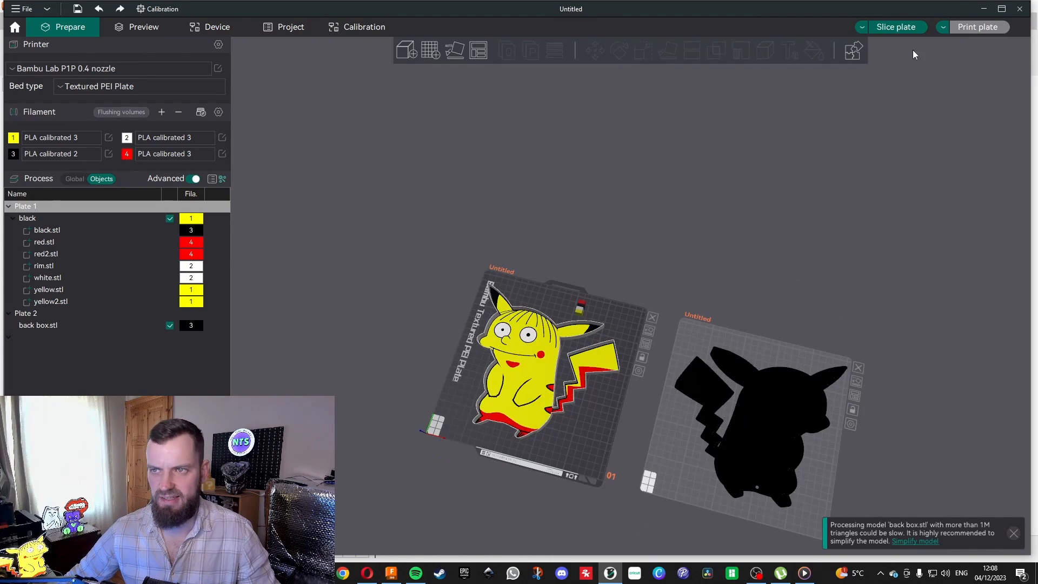
left_click(906, 30)
left_click_drag(637, 353, 655, 408)
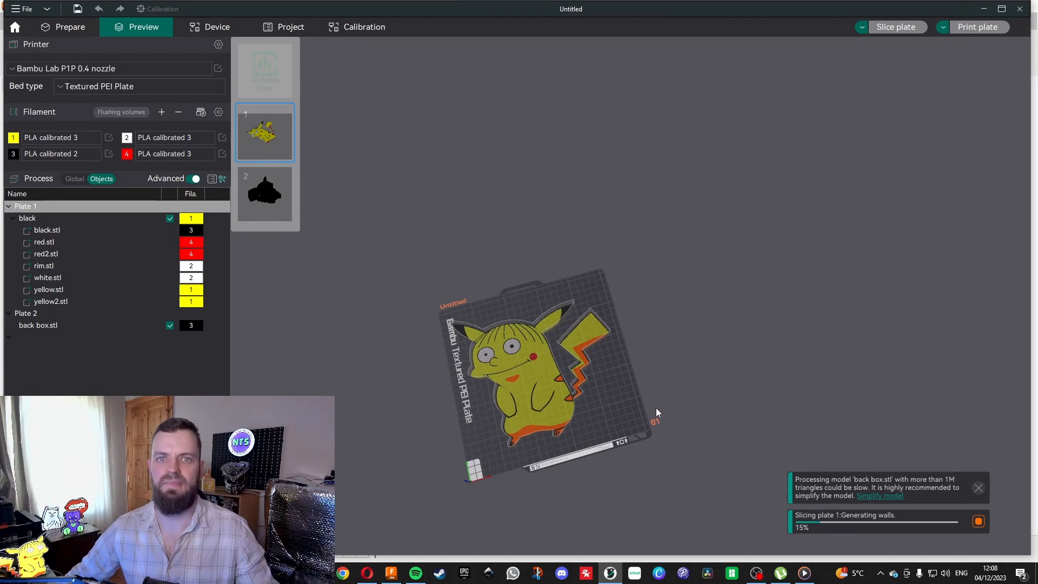